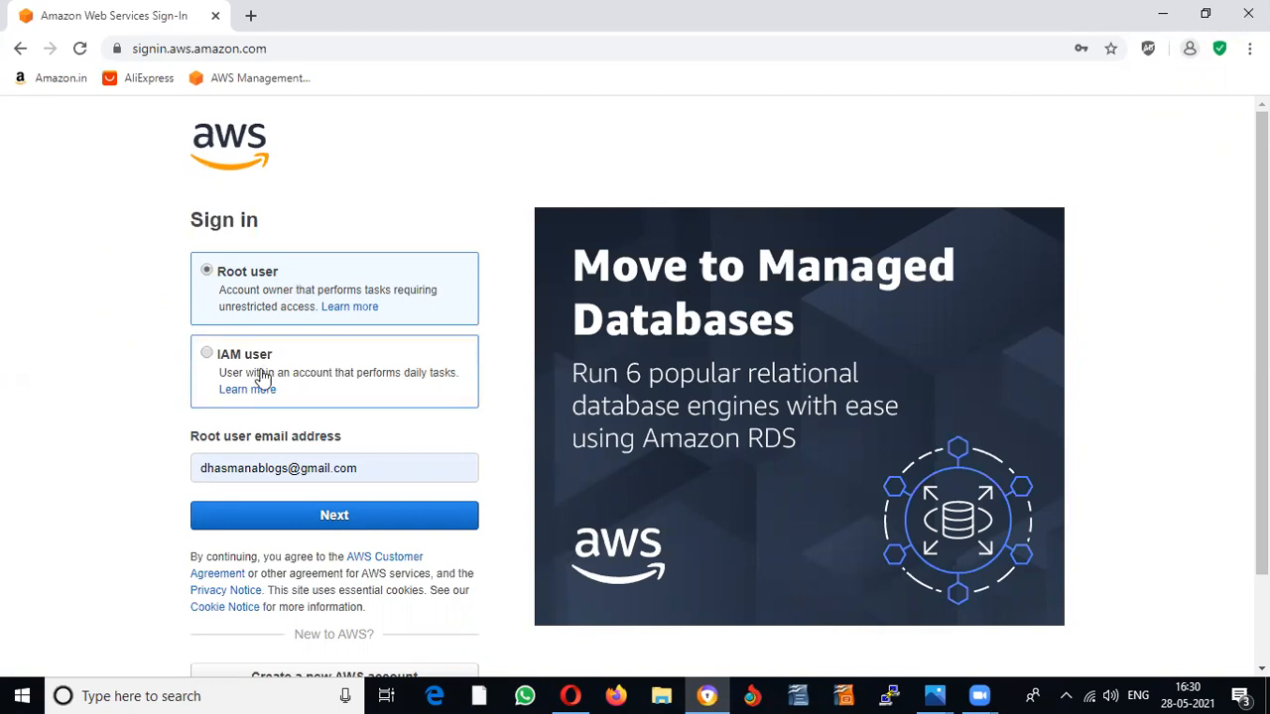
Step: Sign in as the root user, passing the security check characters and entering the account password
click(335, 520)
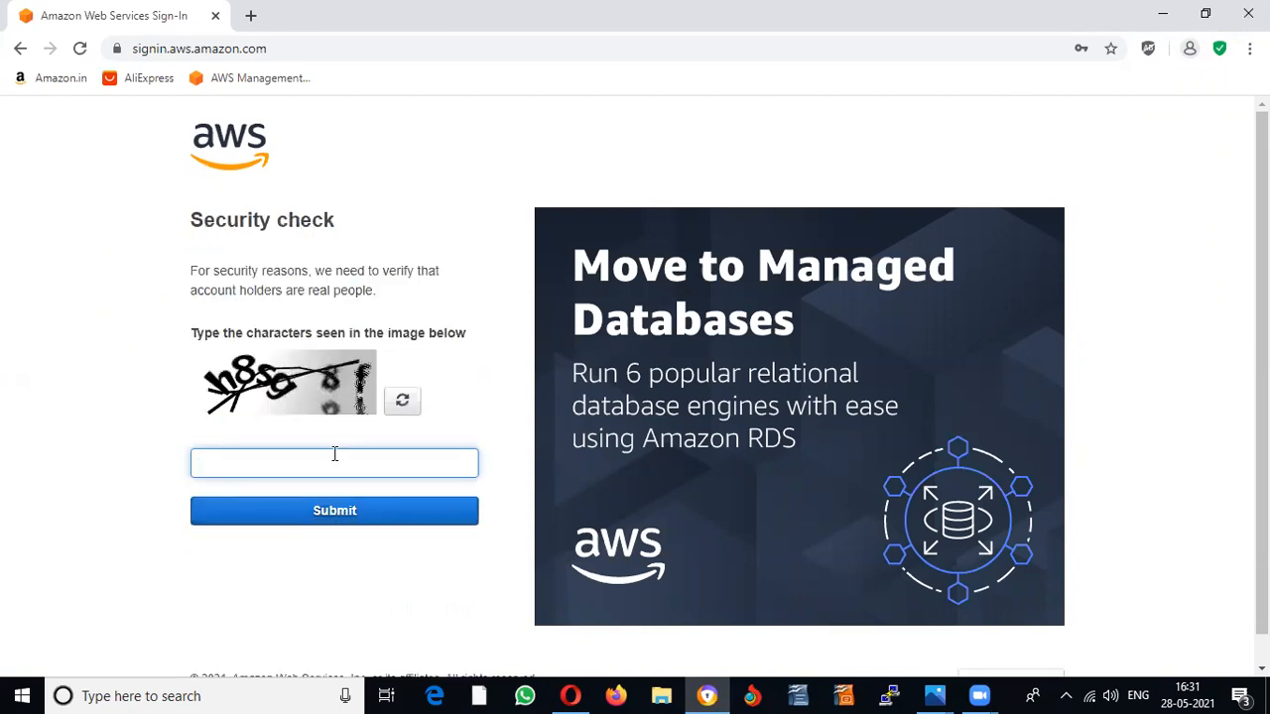
key(BackSpace)
click(367, 523)
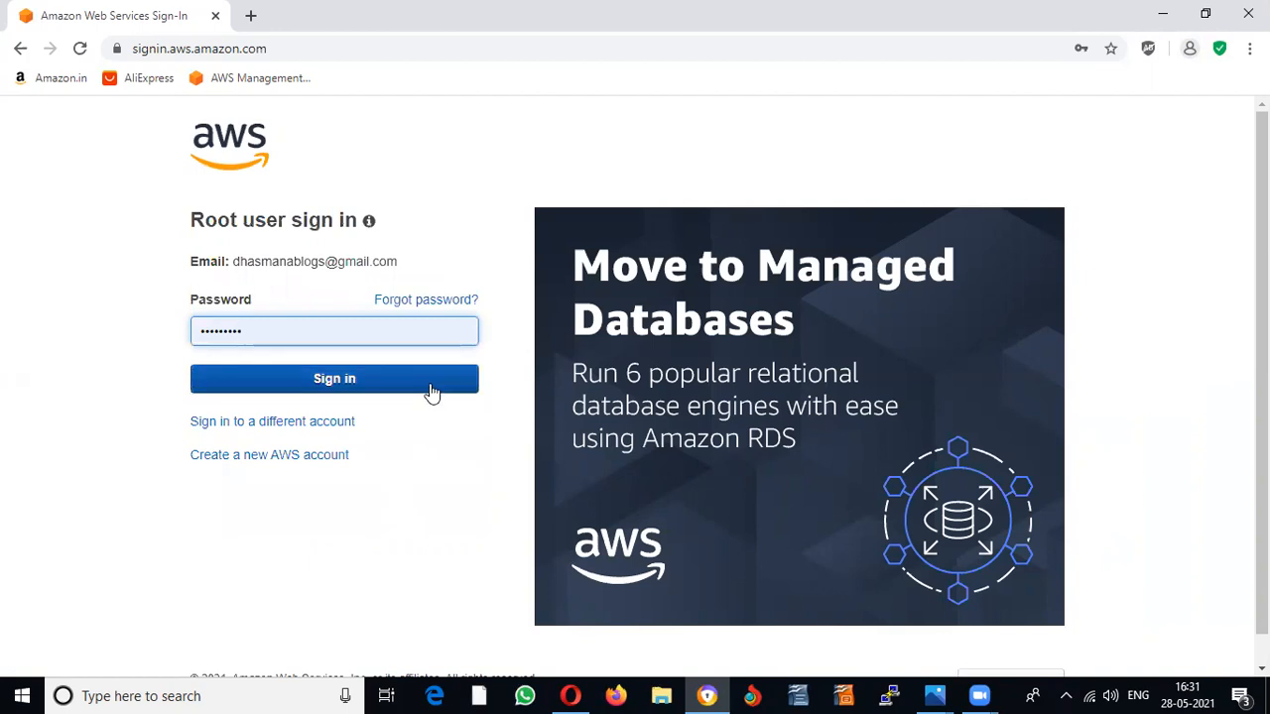
click(432, 392)
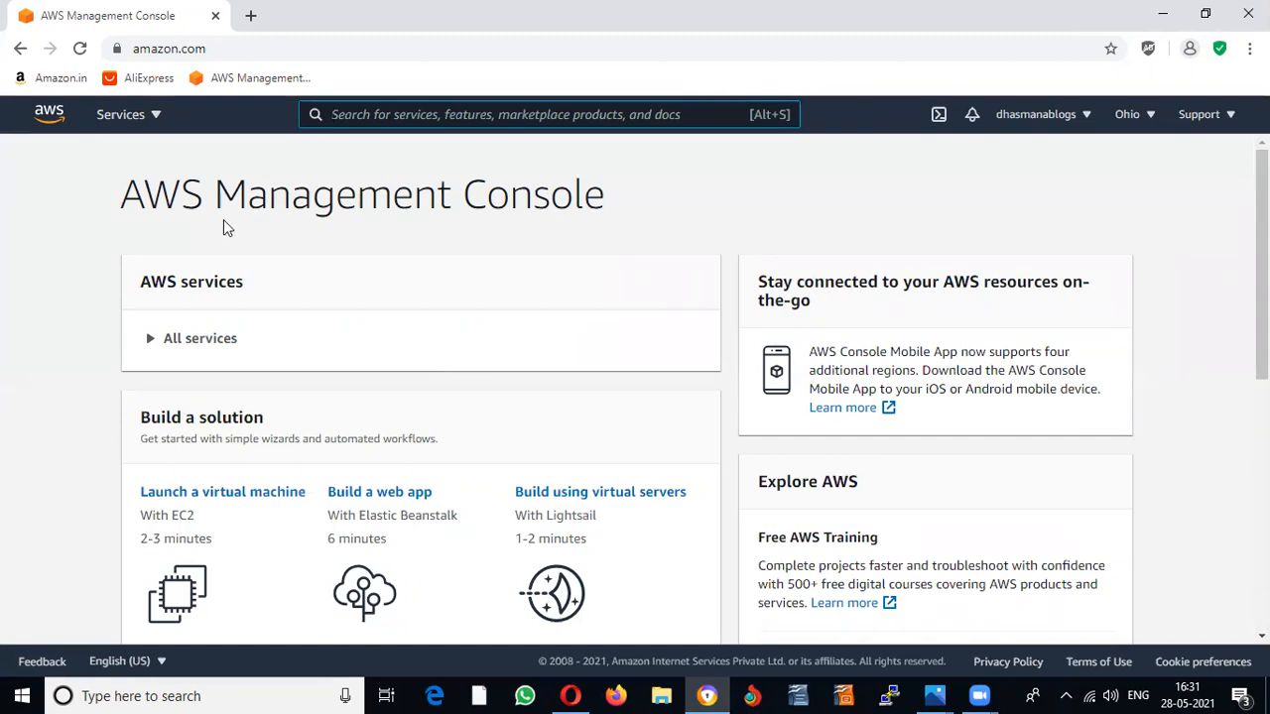
Step: Browse the All services list and open EC2 under Compute
click(145, 116)
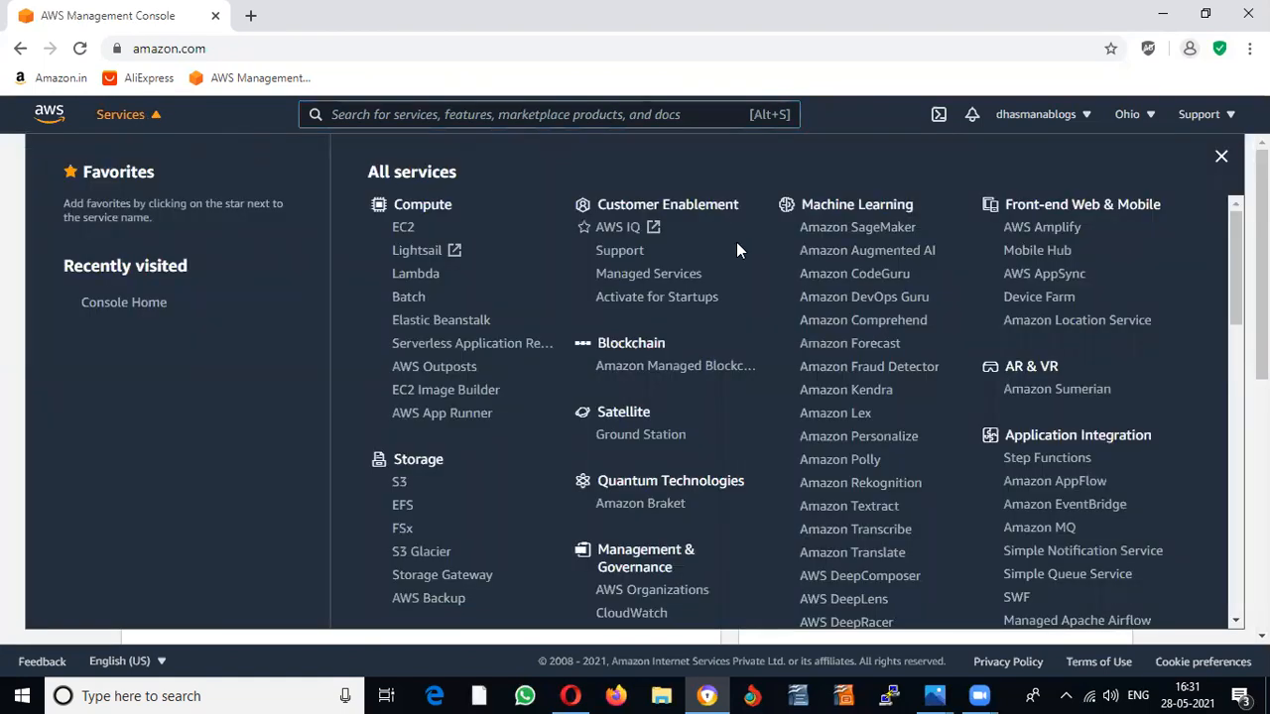
scroll(972, 253, down, 15)
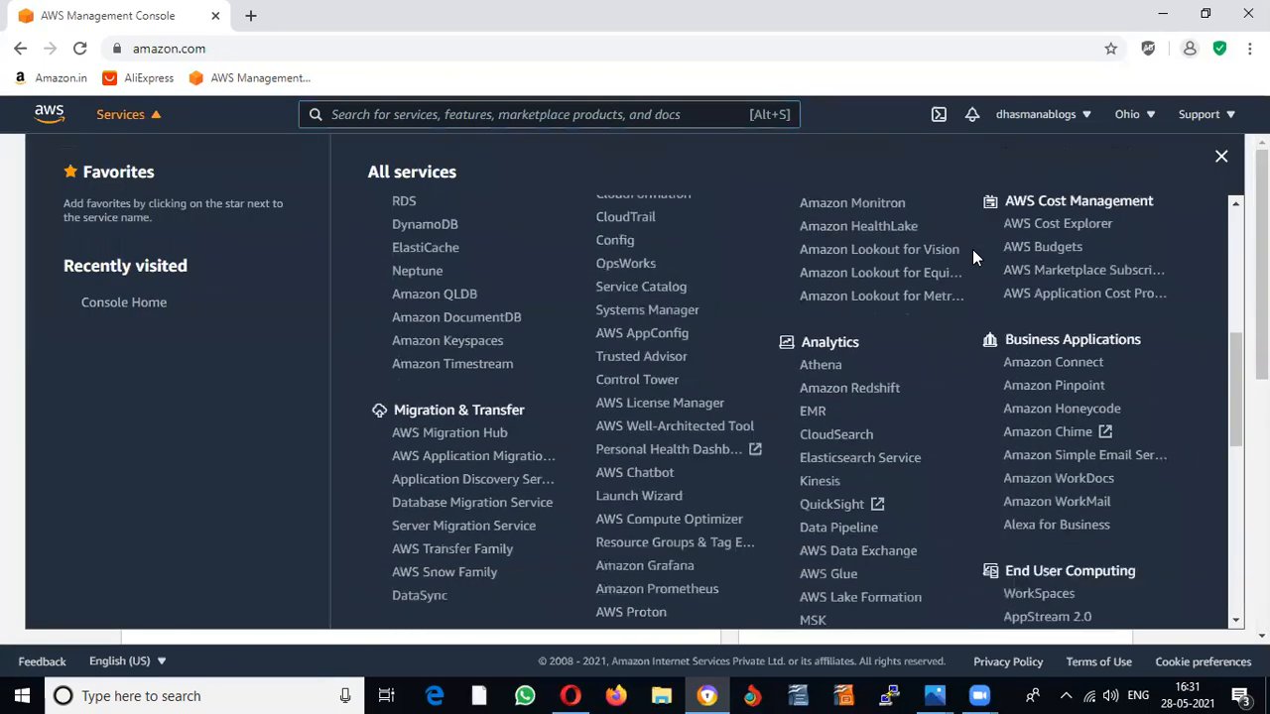
scroll(972, 260, up, 15)
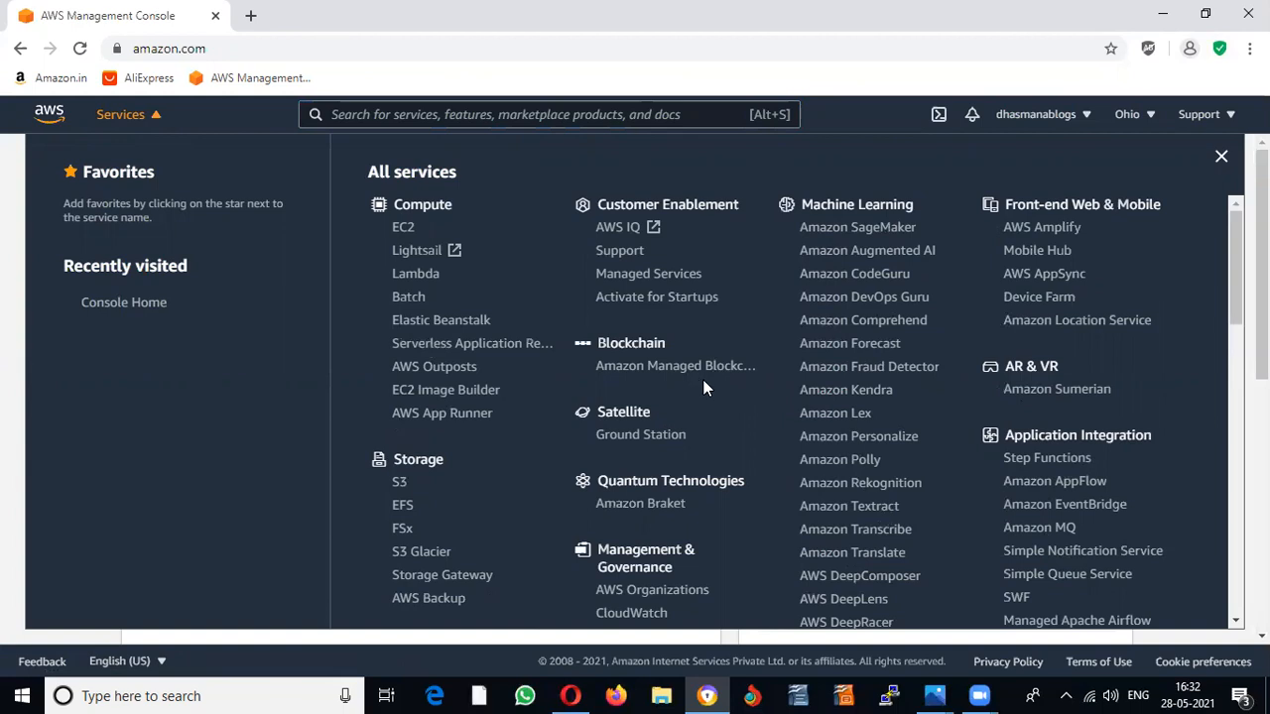
scroll(703, 381, down, 1)
scroll(708, 383, down, 2)
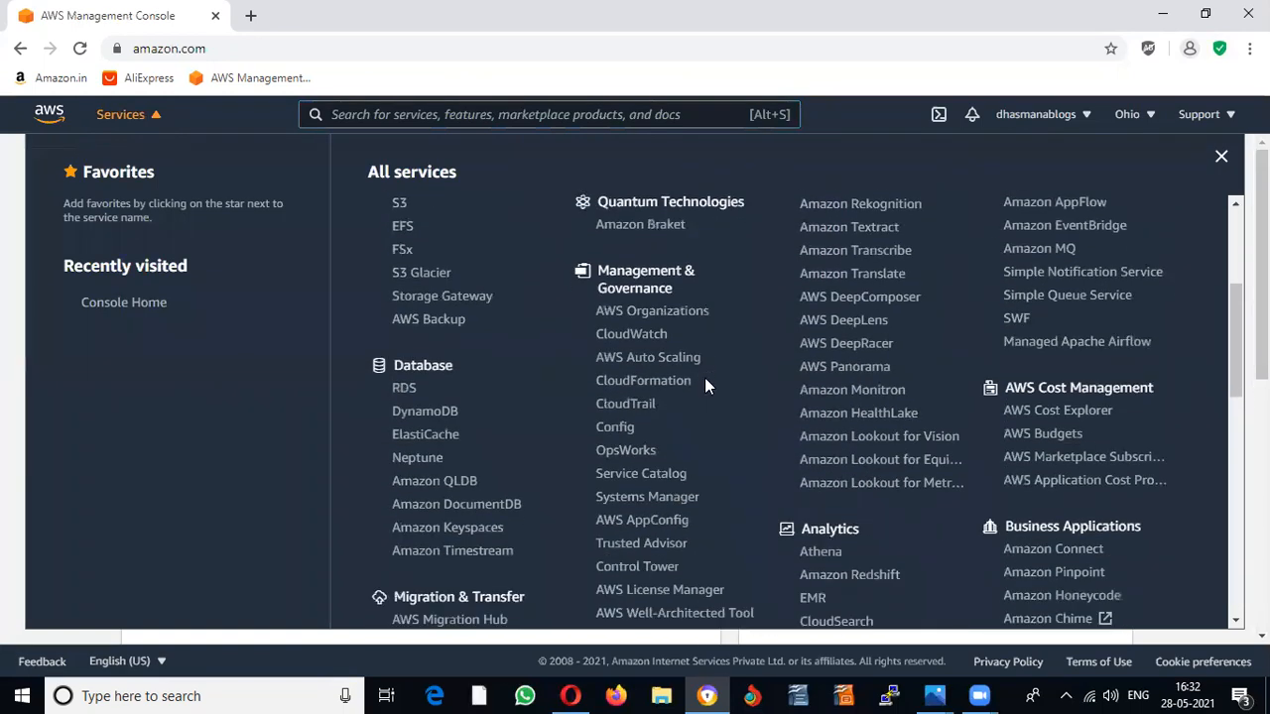
scroll(892, 533, down, 2)
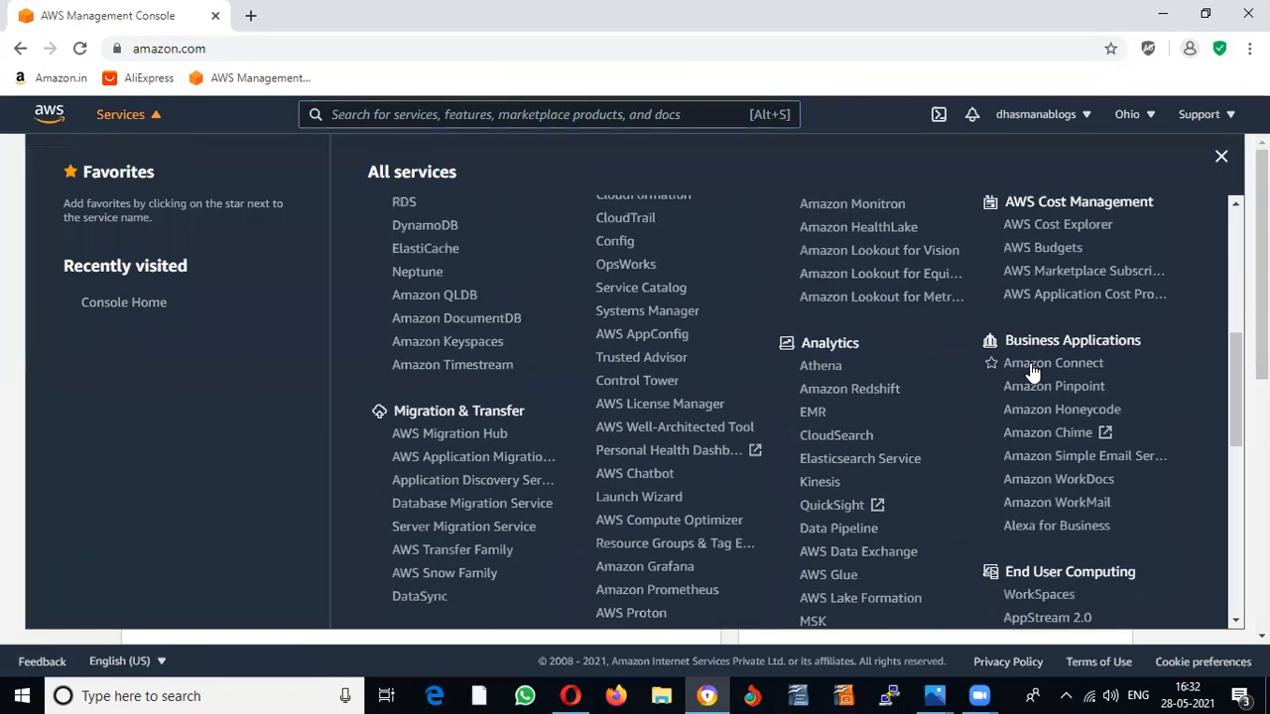
scroll(1032, 417, down, 3)
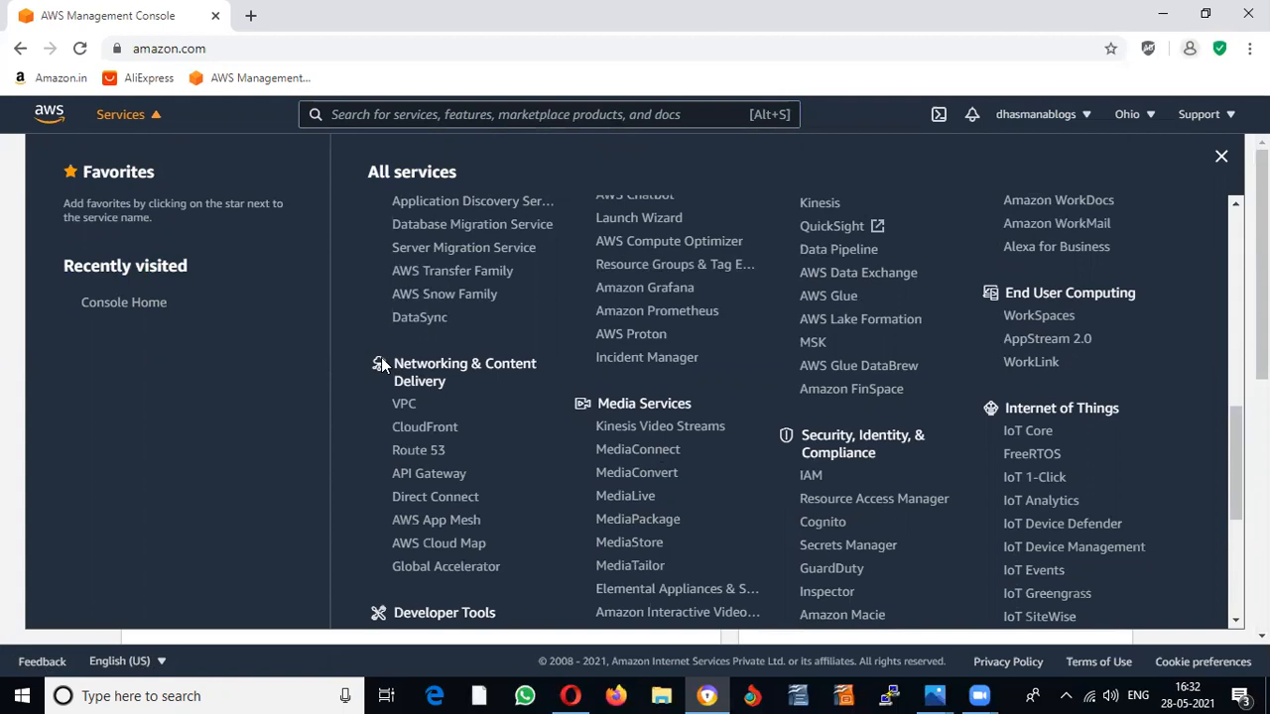
scroll(468, 394, down, 5)
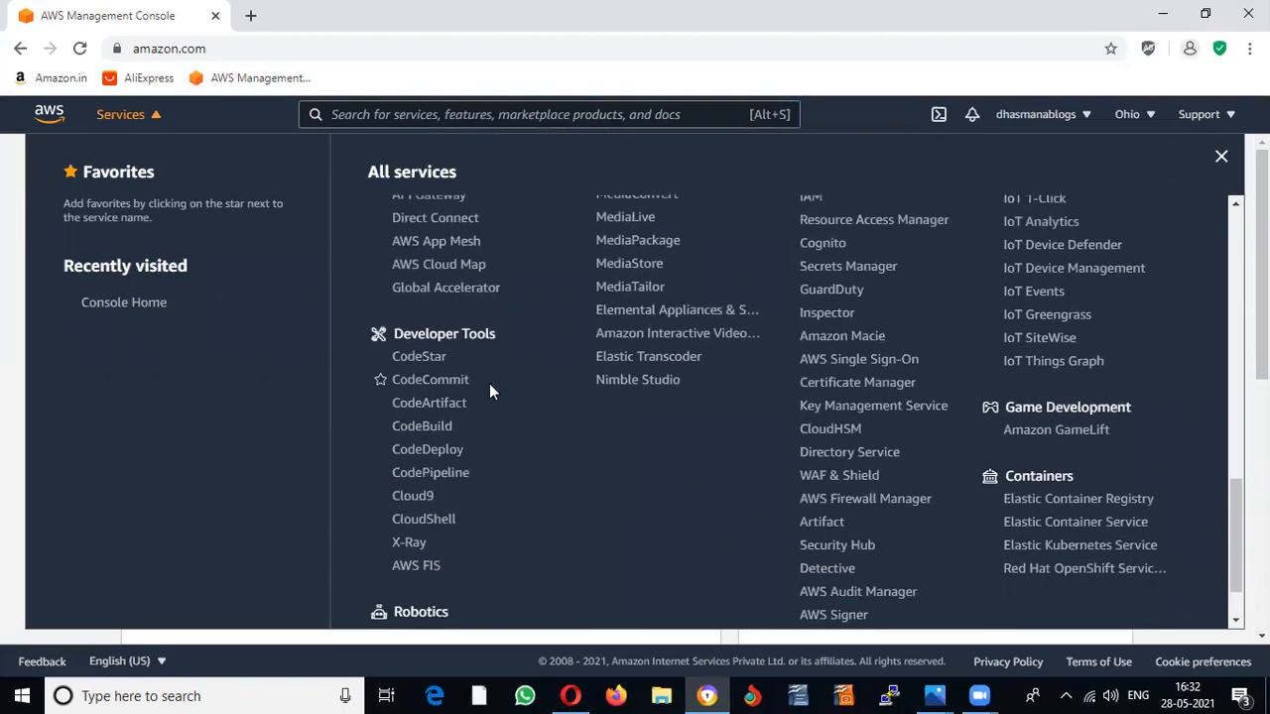
scroll(489, 382, down, 1)
scroll(489, 383, up, 4)
scroll(489, 382, up, 7)
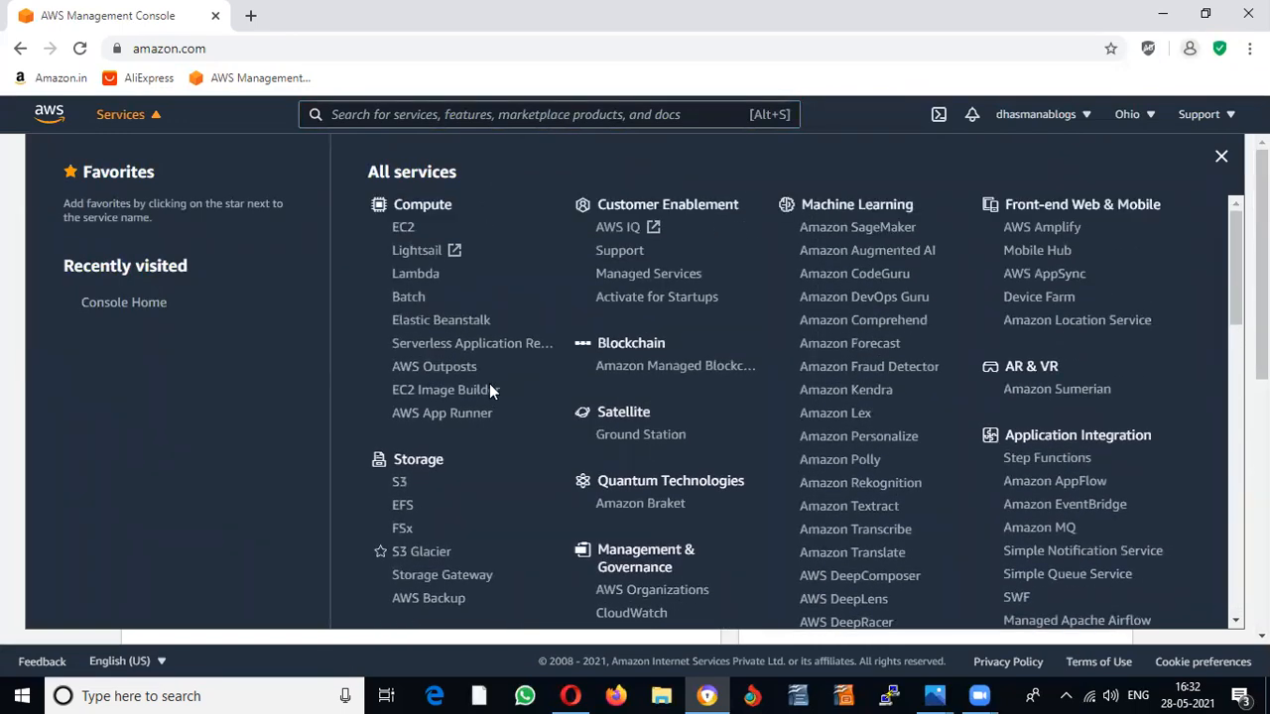
click(402, 227)
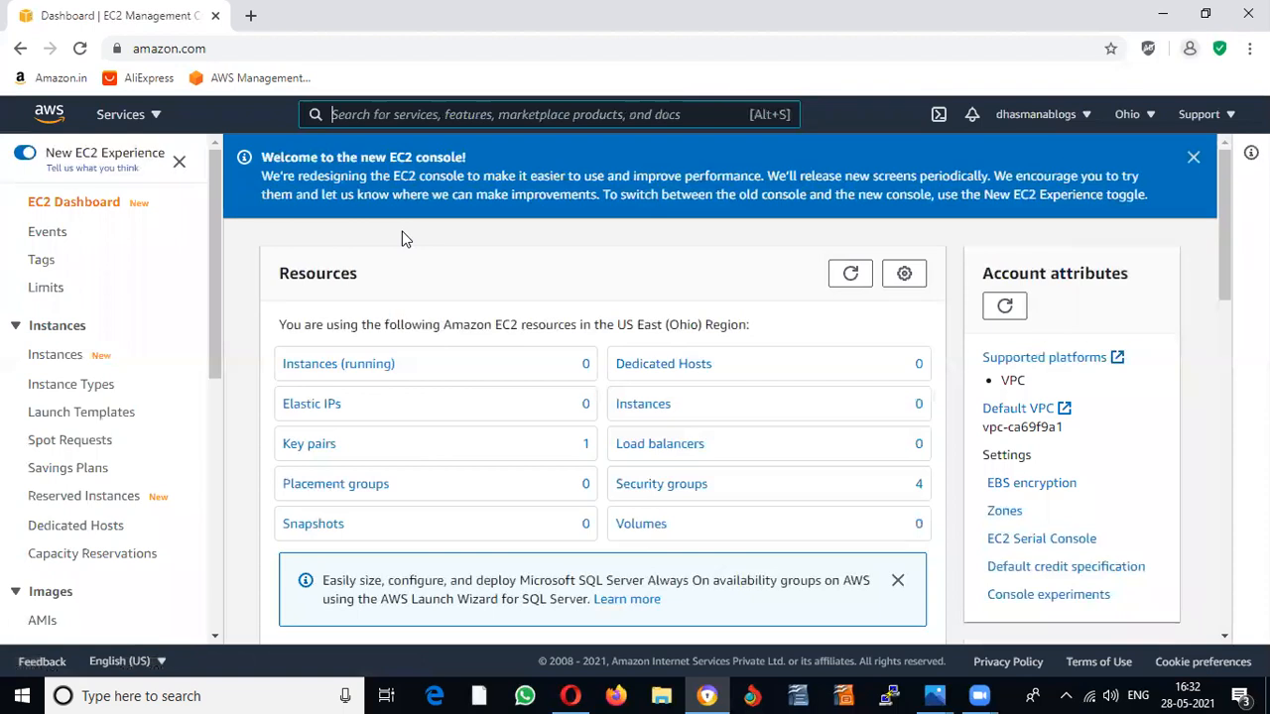
Step: Go to the running instances list and start the Launch instances wizard
drag(217, 284, 194, 248)
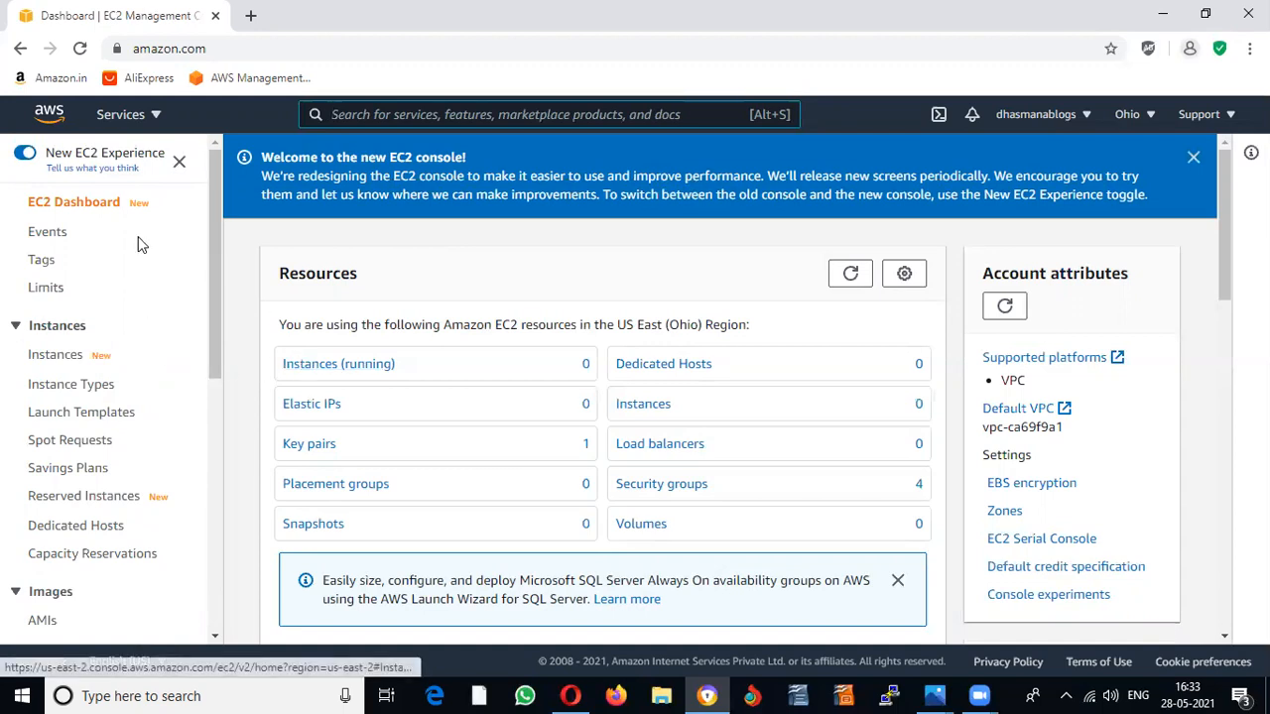
click(308, 365)
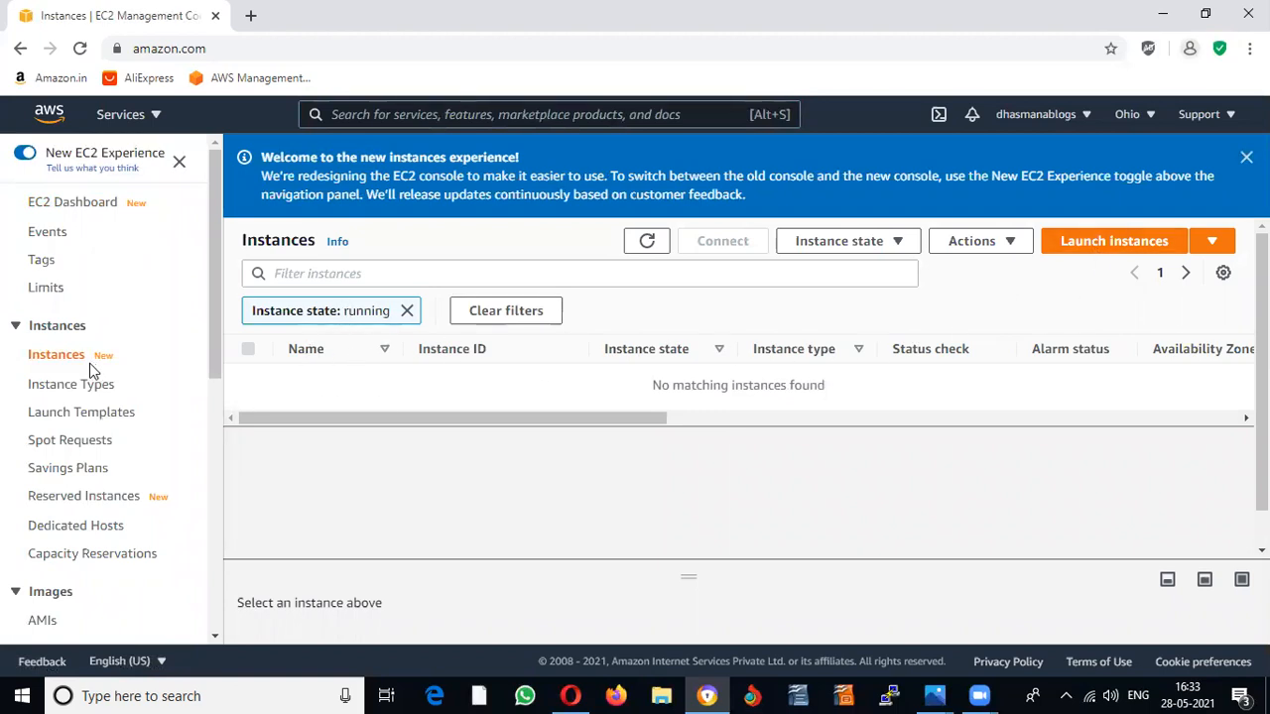
click(1103, 254)
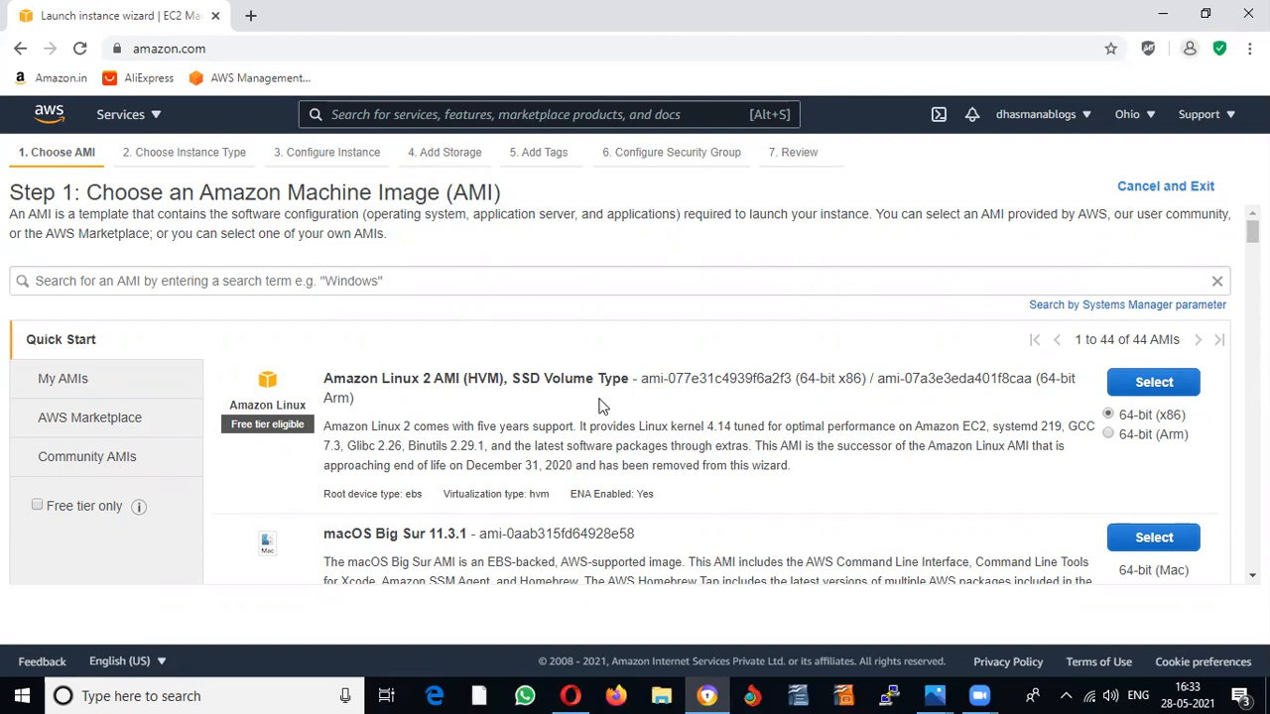
Step: Toggle the Free tier only filter on and off while browsing the Quick Start images
click(37, 507)
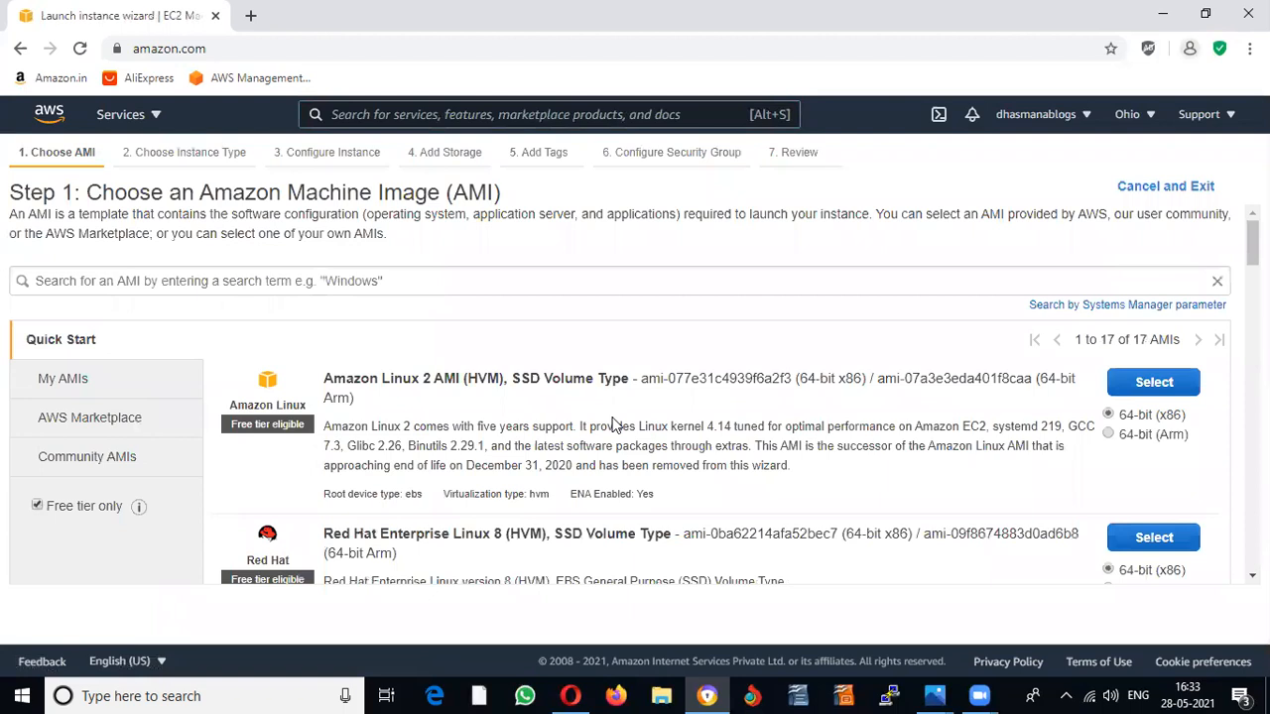
scroll(613, 424, down, 2)
scroll(613, 424, down, 3)
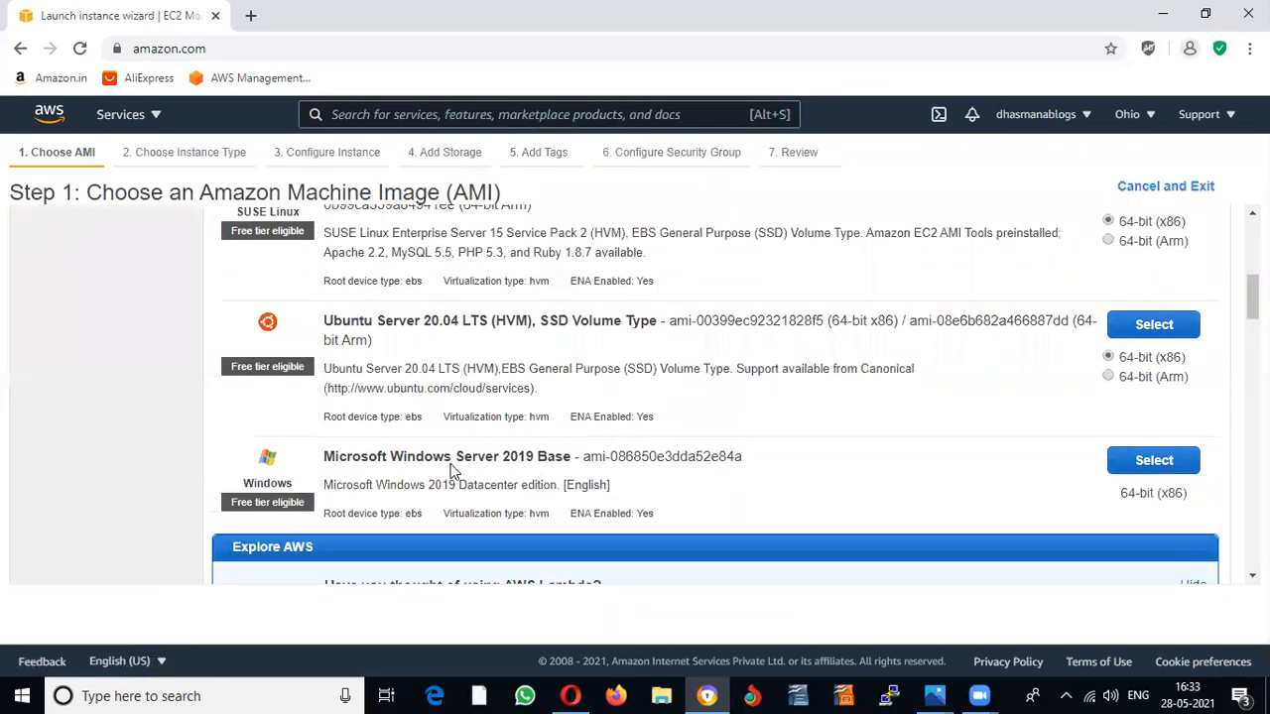
scroll(560, 444, up, 5)
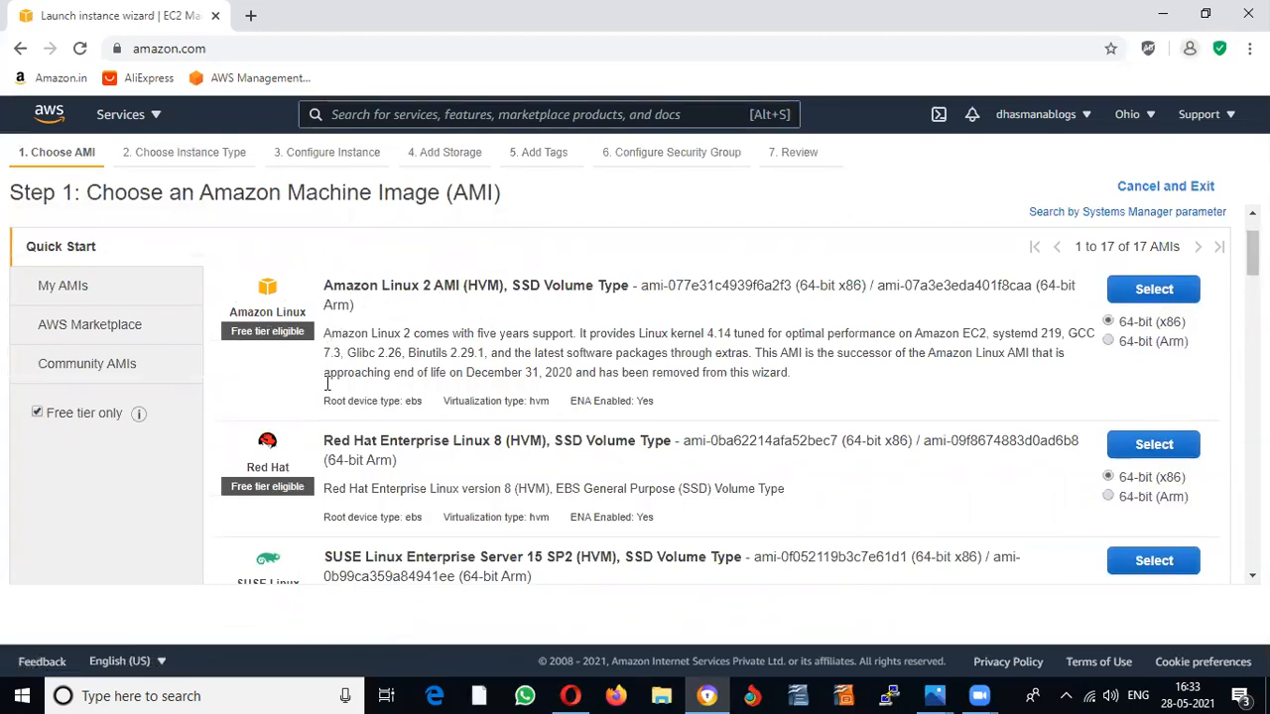
scroll(327, 442, down, 1)
scroll(327, 442, down, 8)
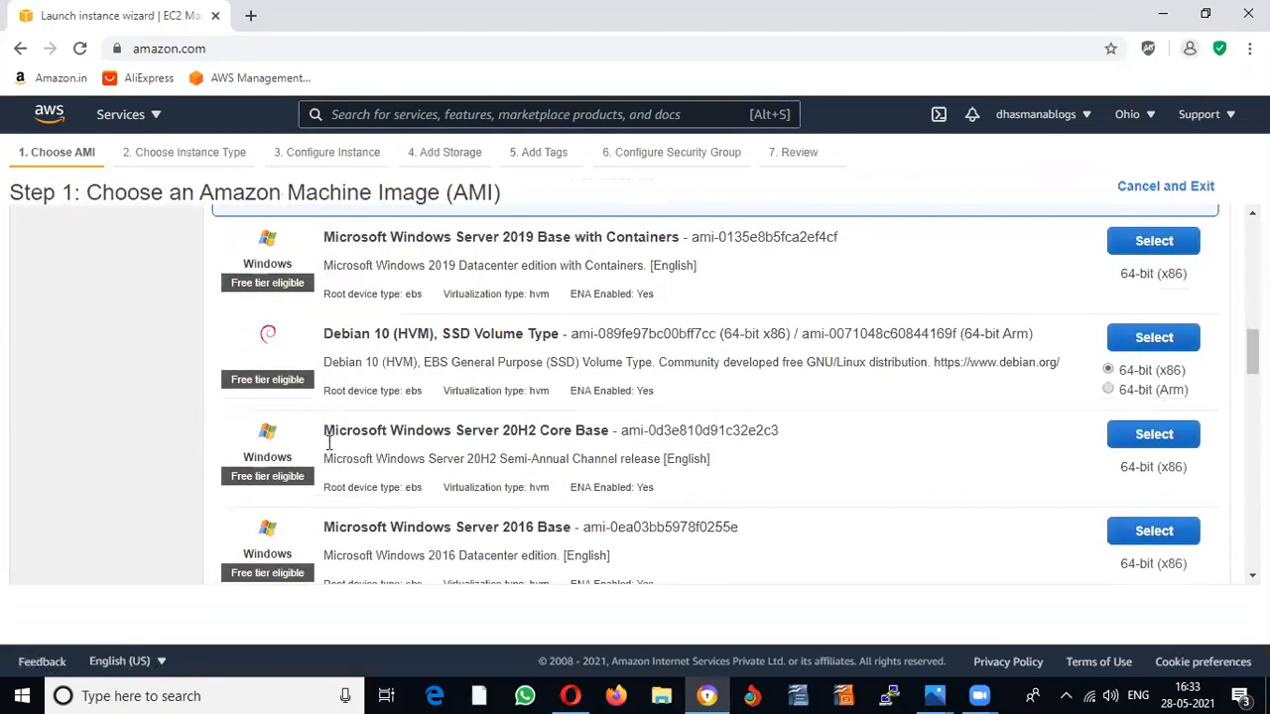
scroll(330, 448, up, 9)
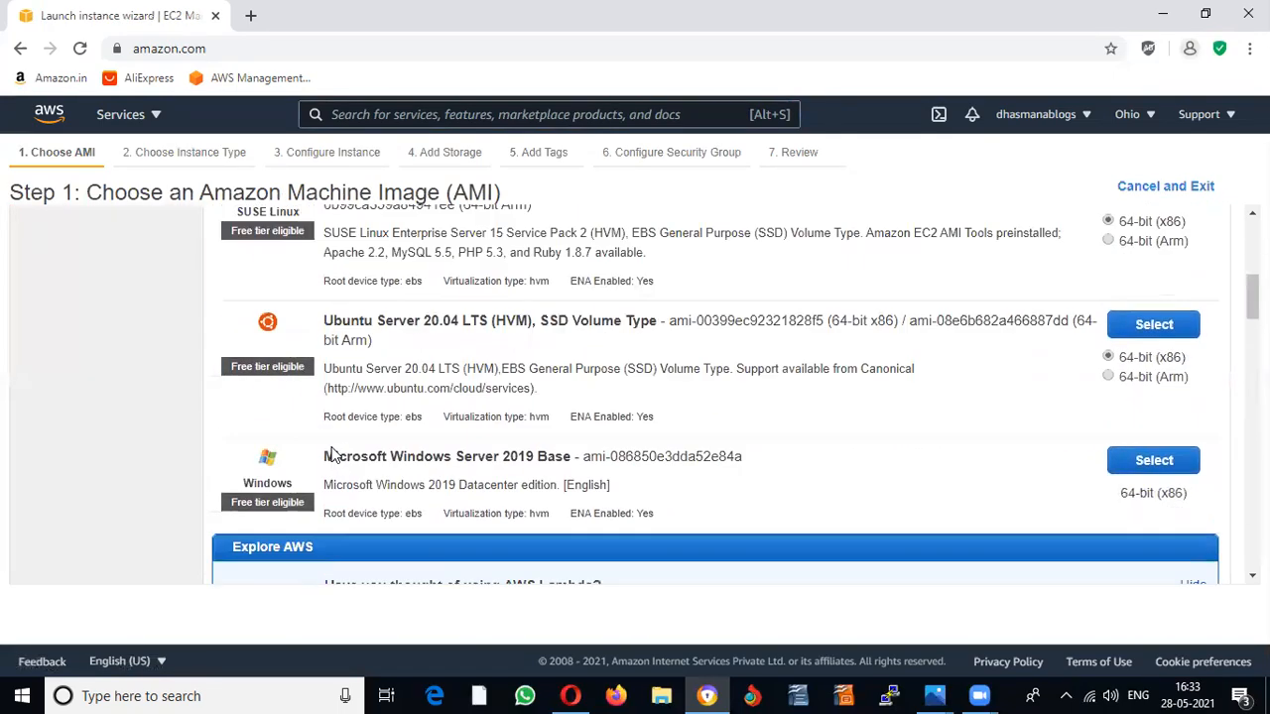
click(37, 507)
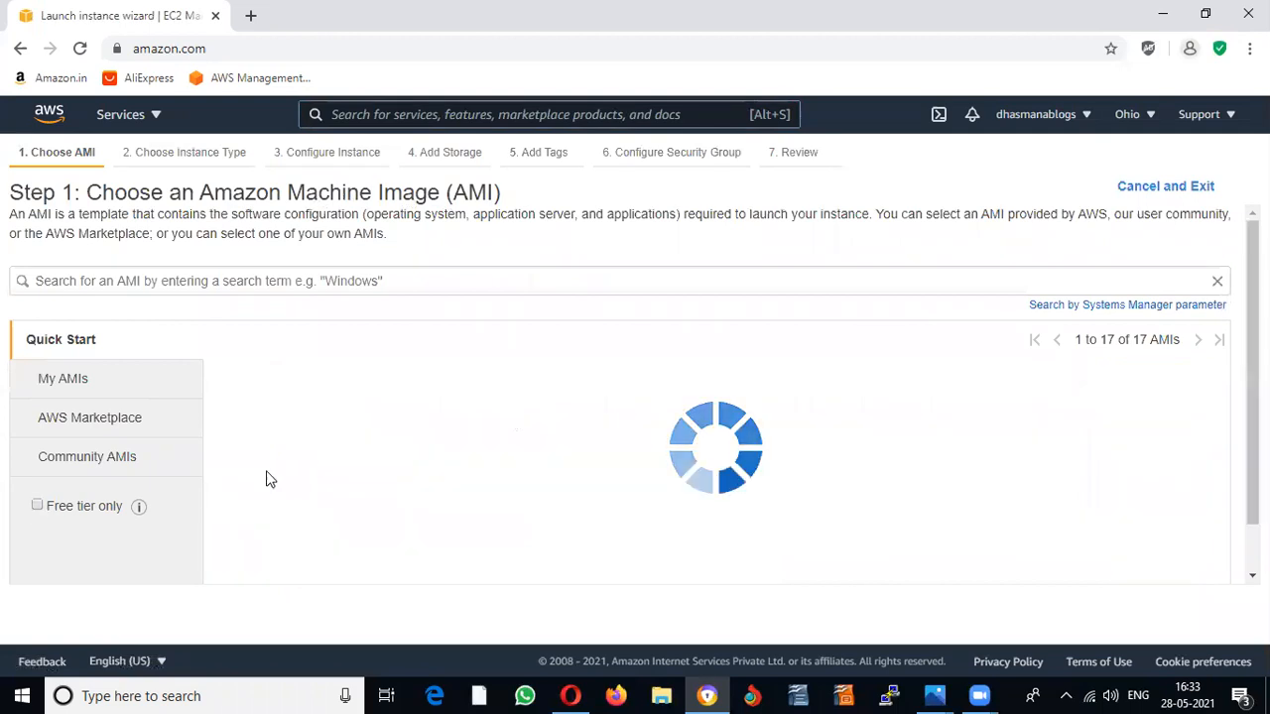
scroll(476, 448, down, 3)
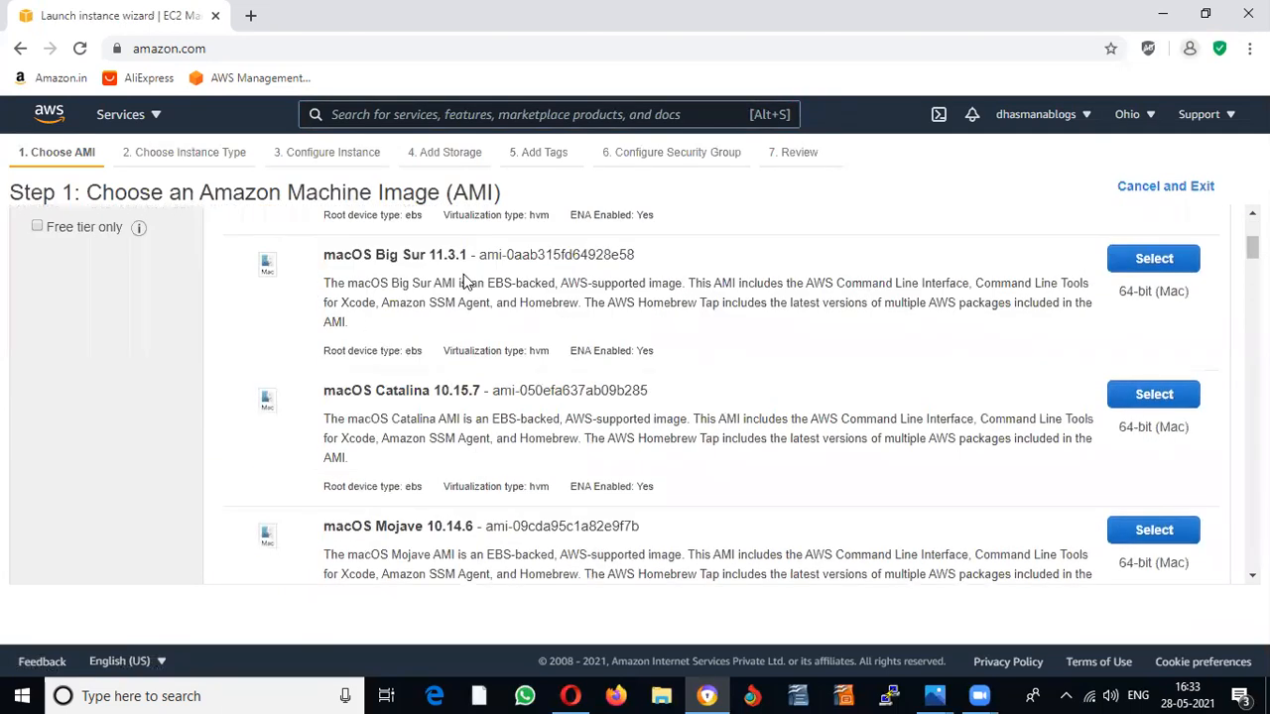
scroll(544, 489, down, 5)
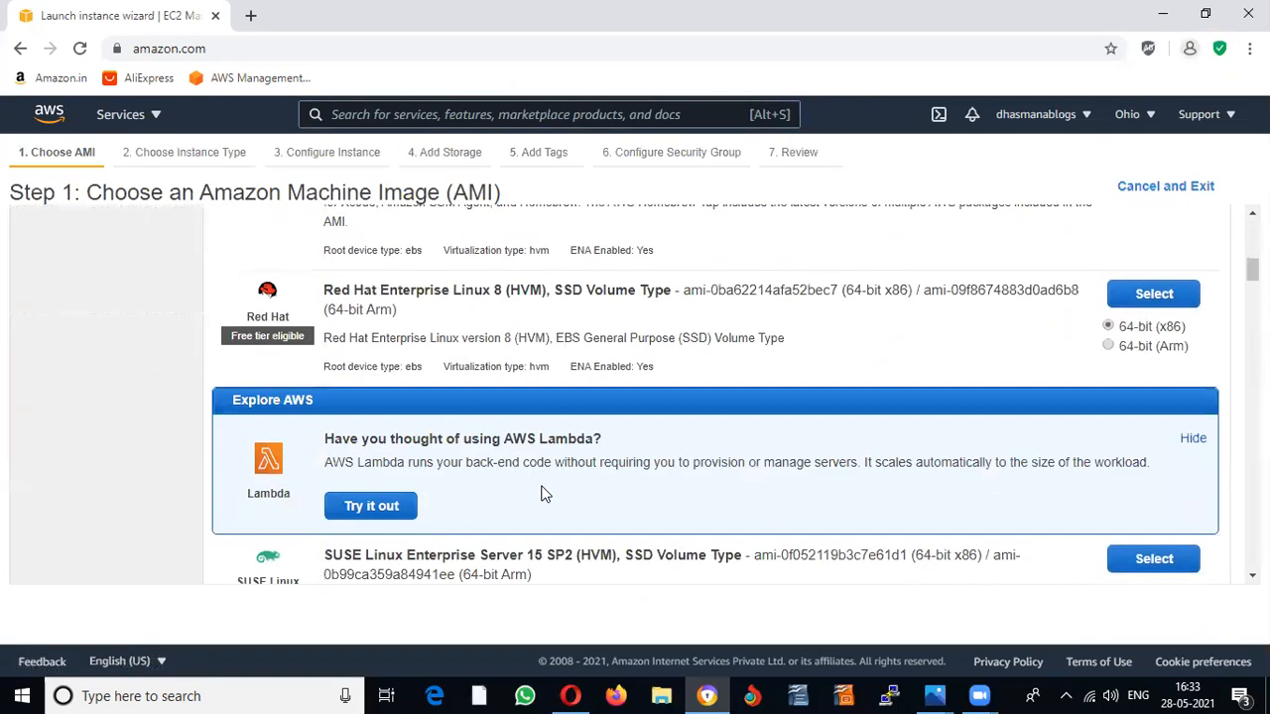
scroll(544, 487, down, 3)
scroll(545, 499, up, 10)
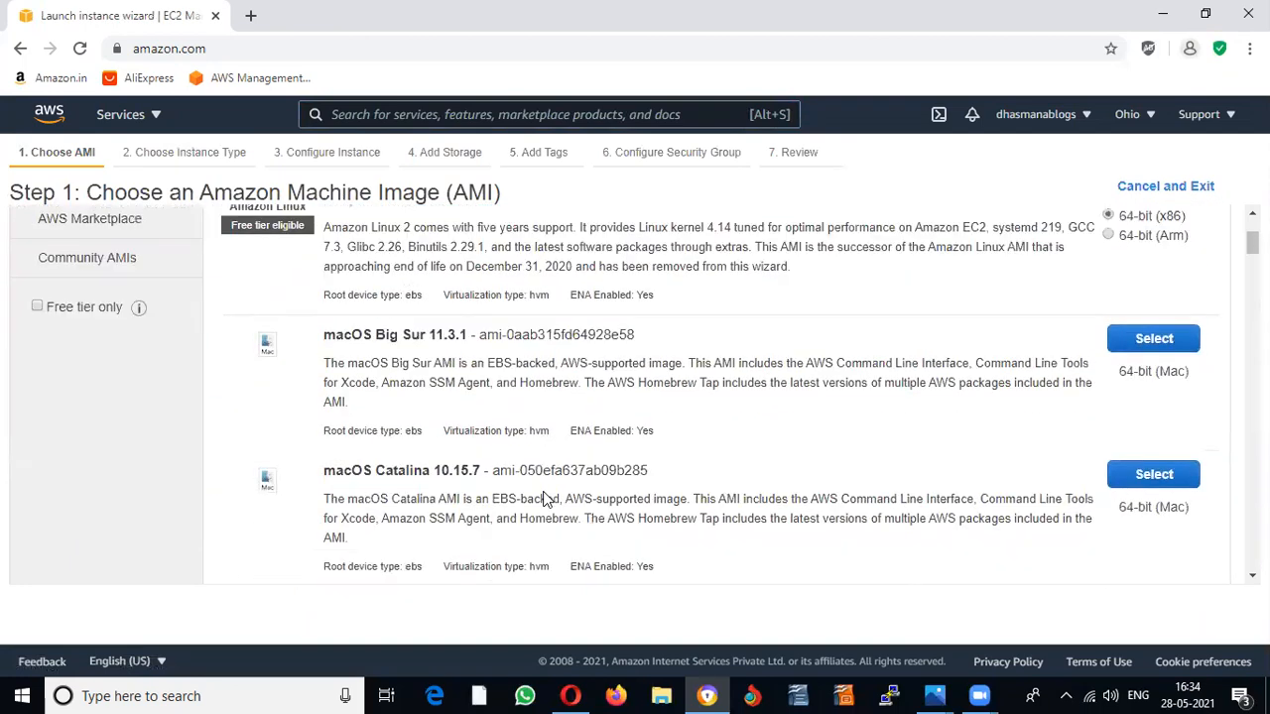
Step: Browse AWS Marketplace Media & Entertainment images, then filter Quick Start to free tier only
click(104, 426)
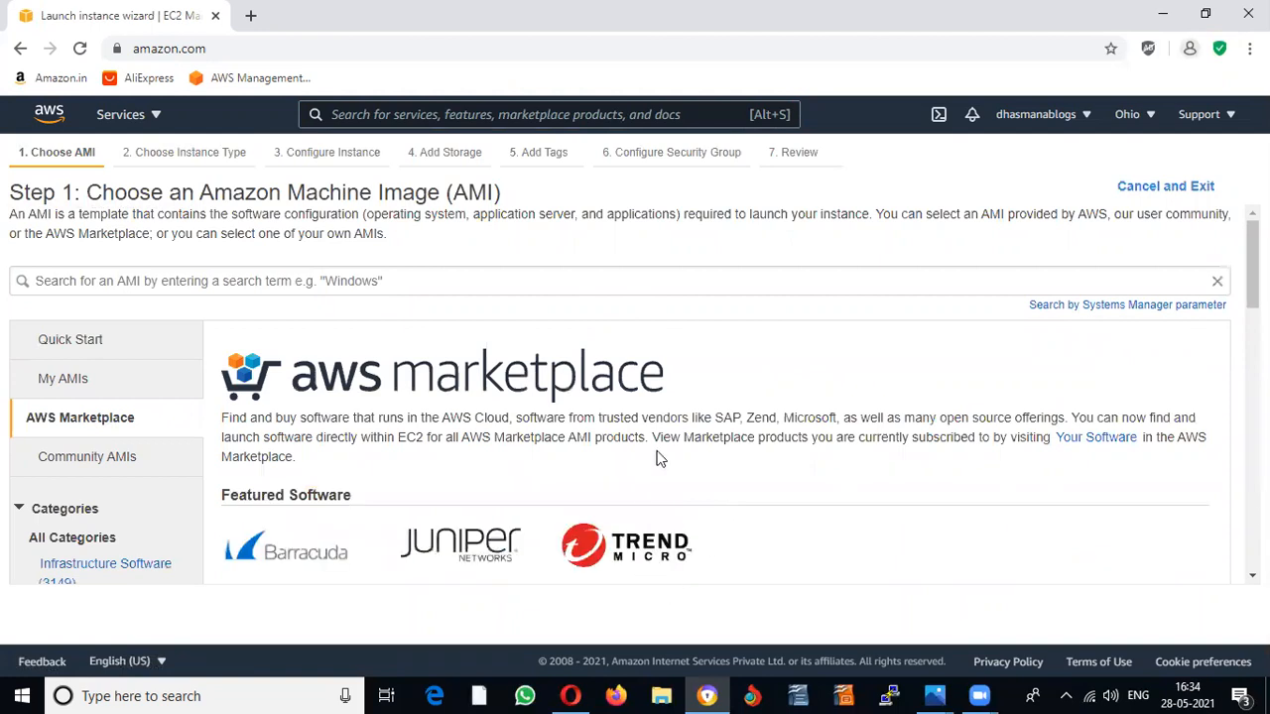
scroll(664, 436, down, 2)
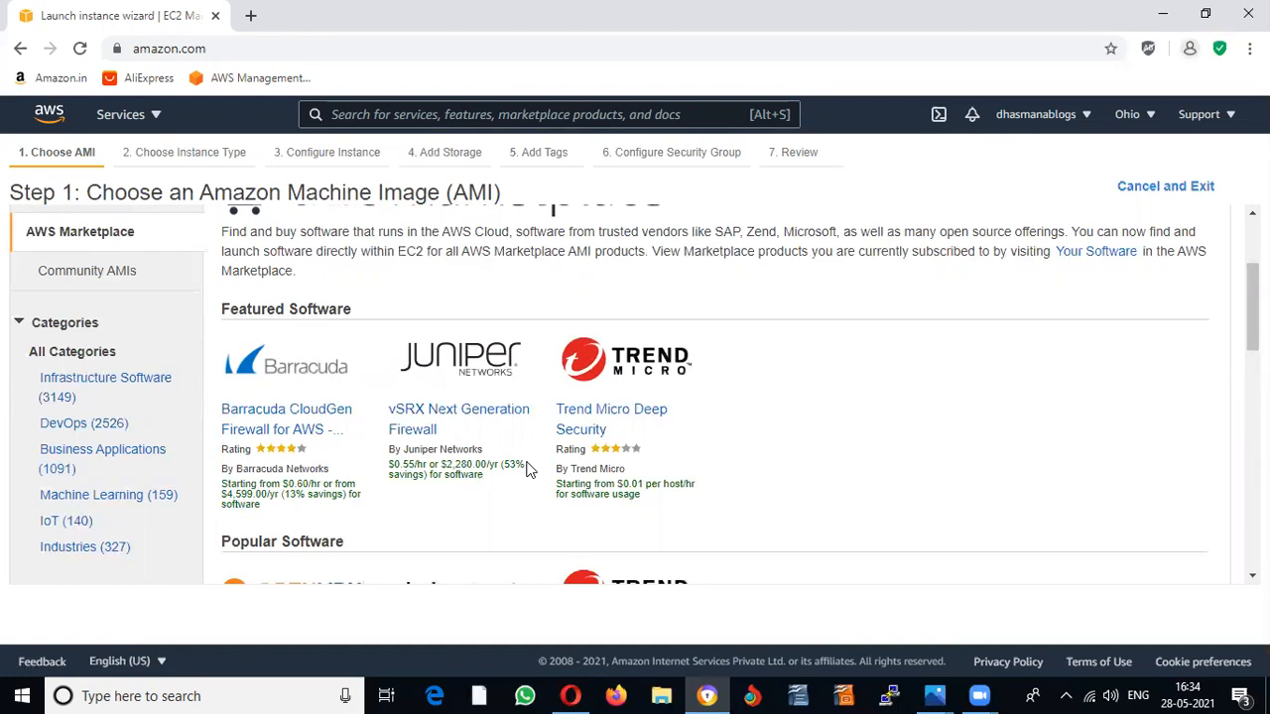
scroll(848, 443, down, 3)
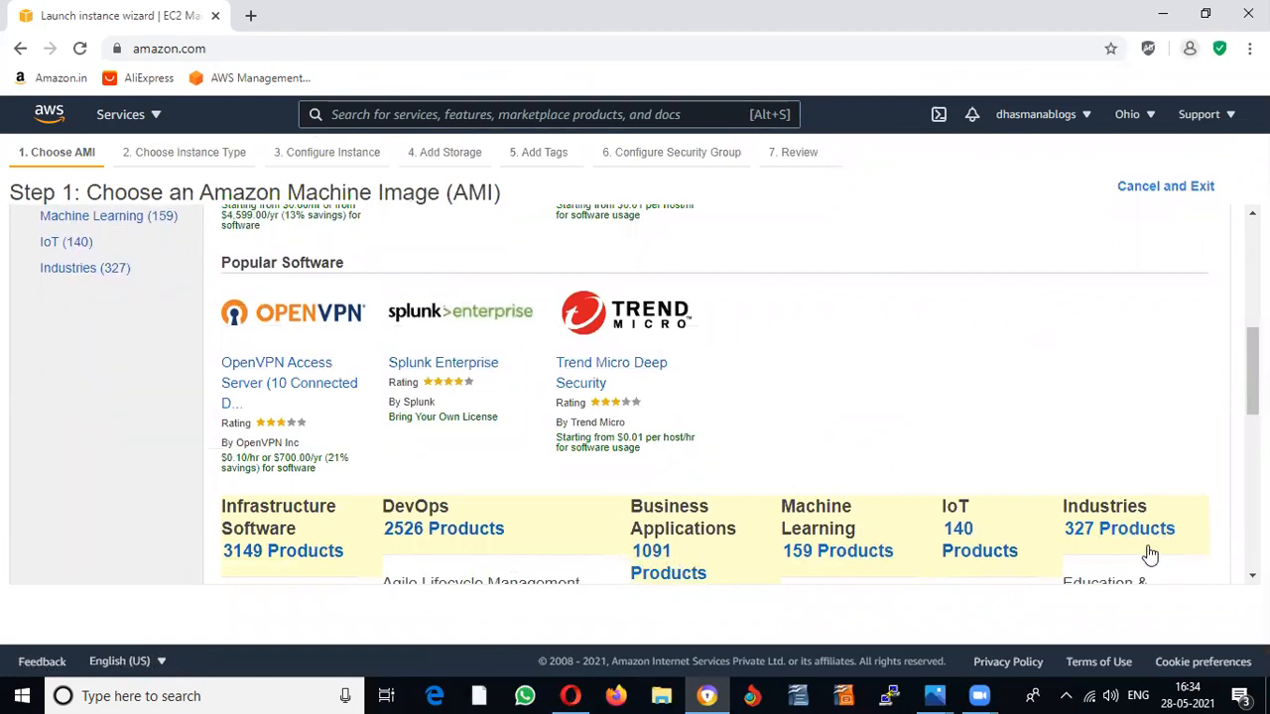
scroll(1141, 552, down, 1)
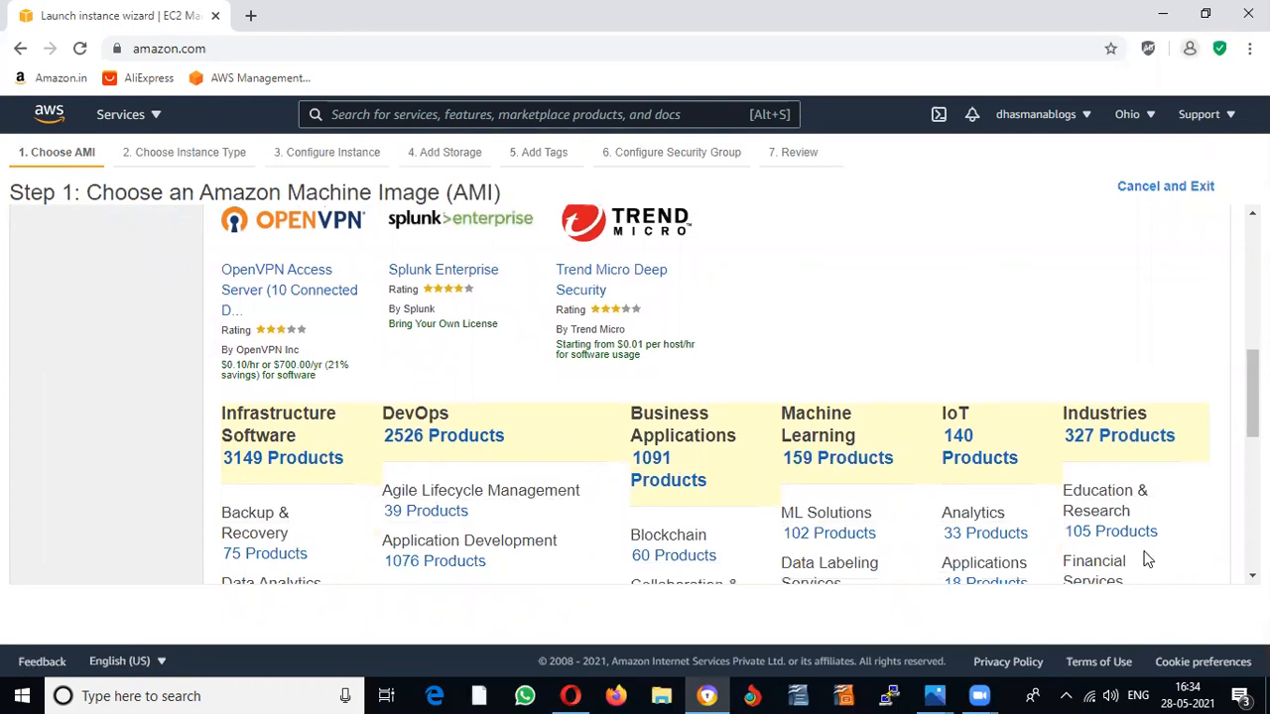
scroll(1148, 561, down, 2)
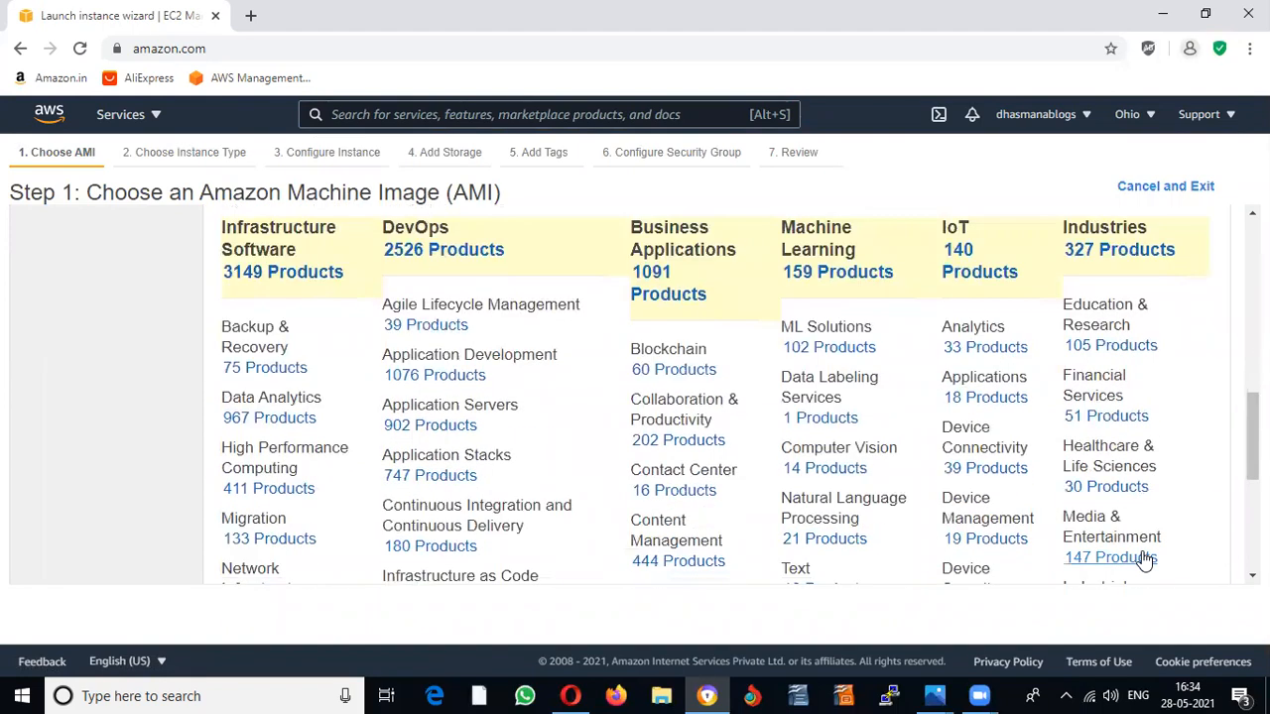
click(1140, 558)
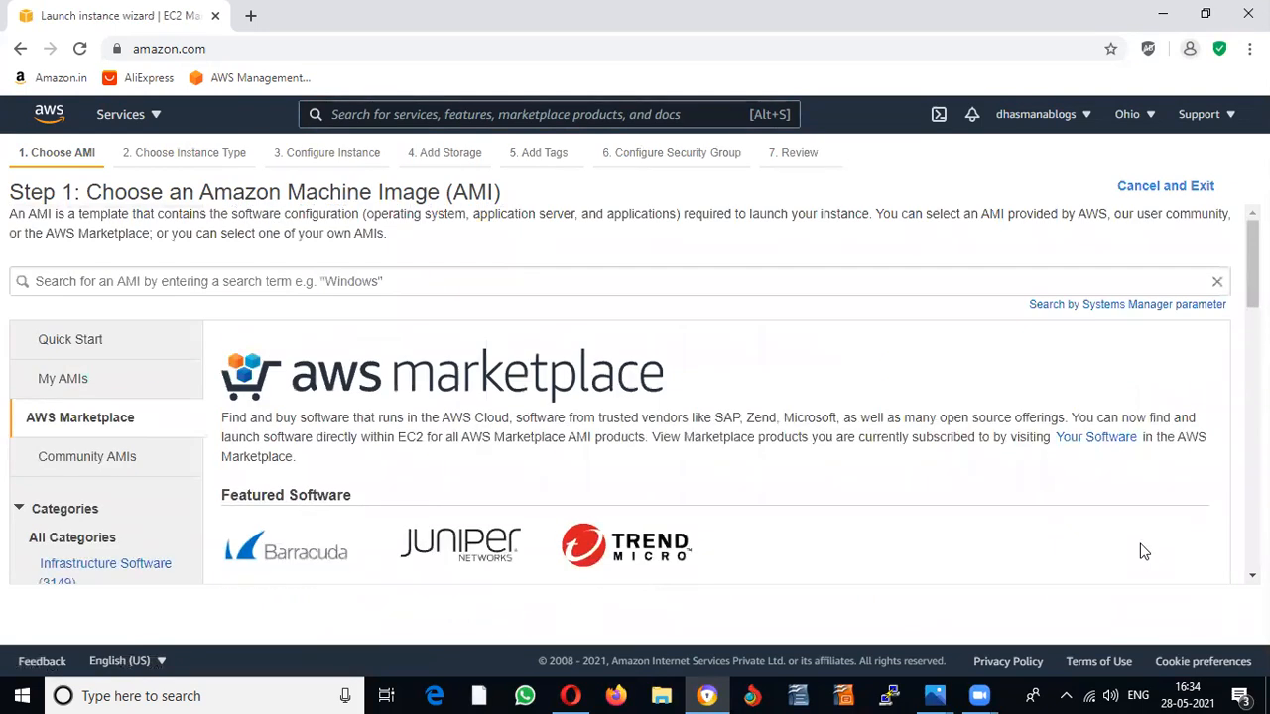
click(85, 352)
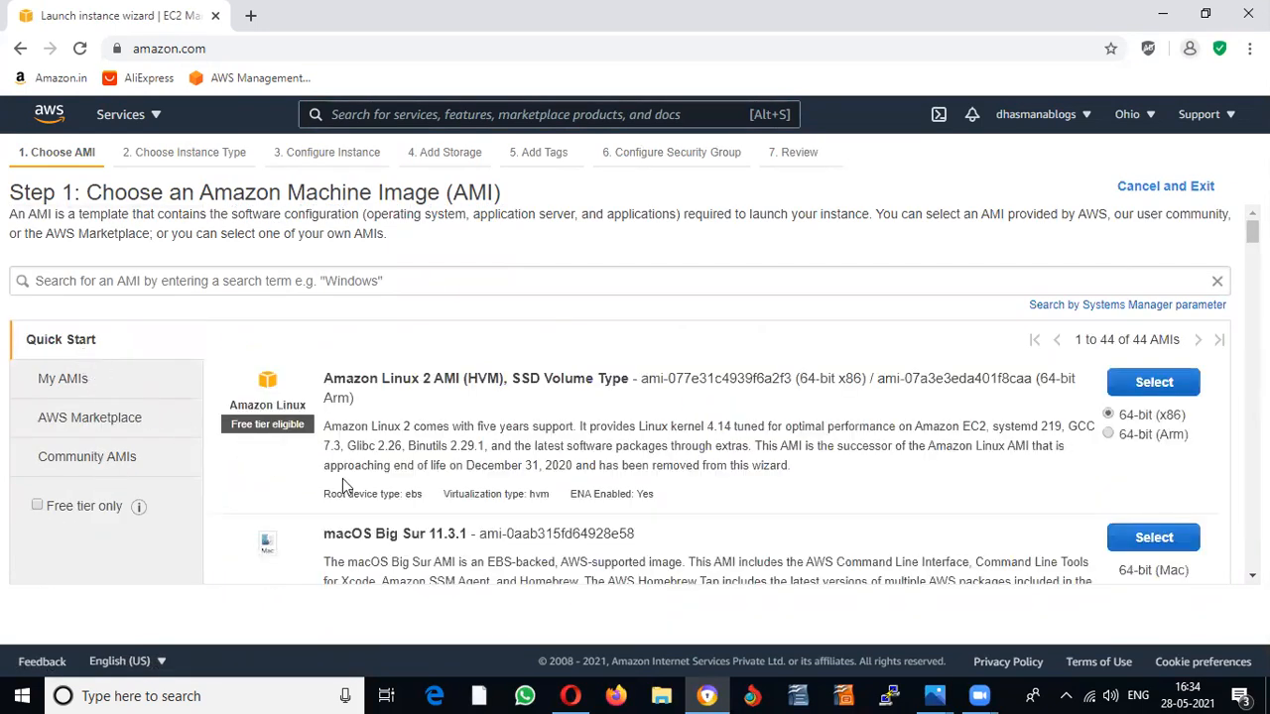
click(37, 507)
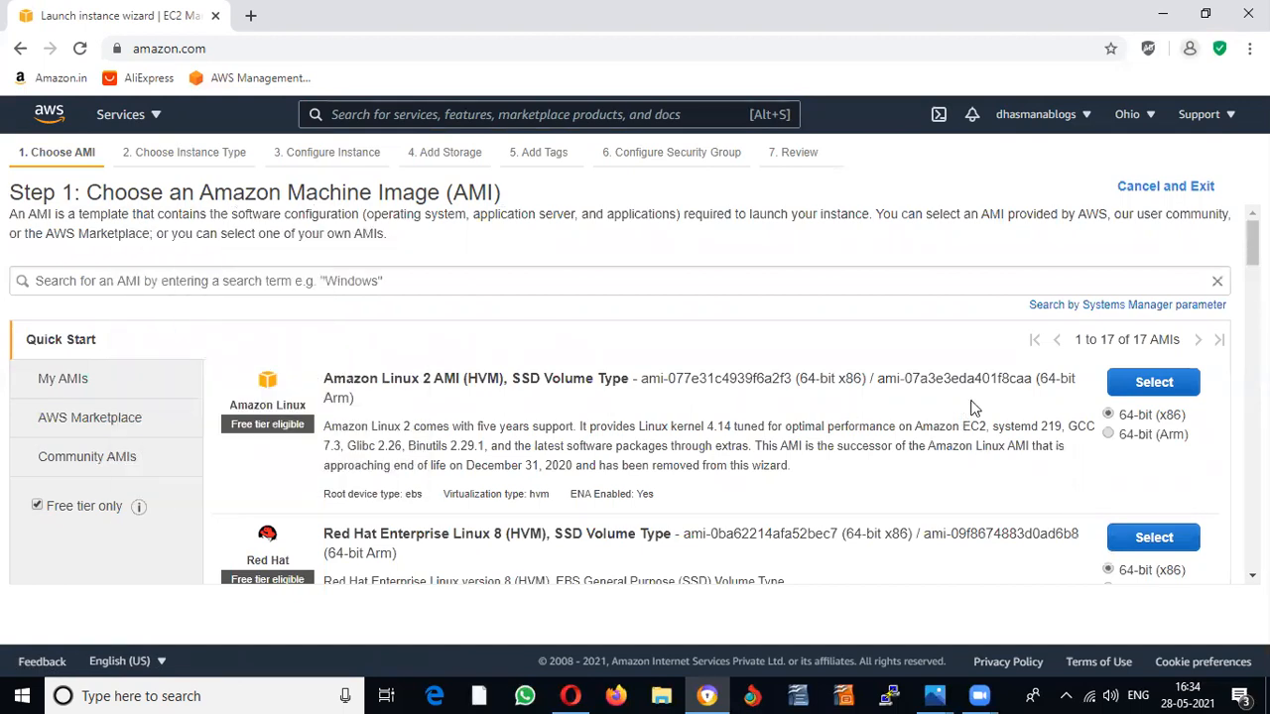
Step: Choose the Amazon Linux 2 AMI on t2.micro and launch from the review page
click(1134, 385)
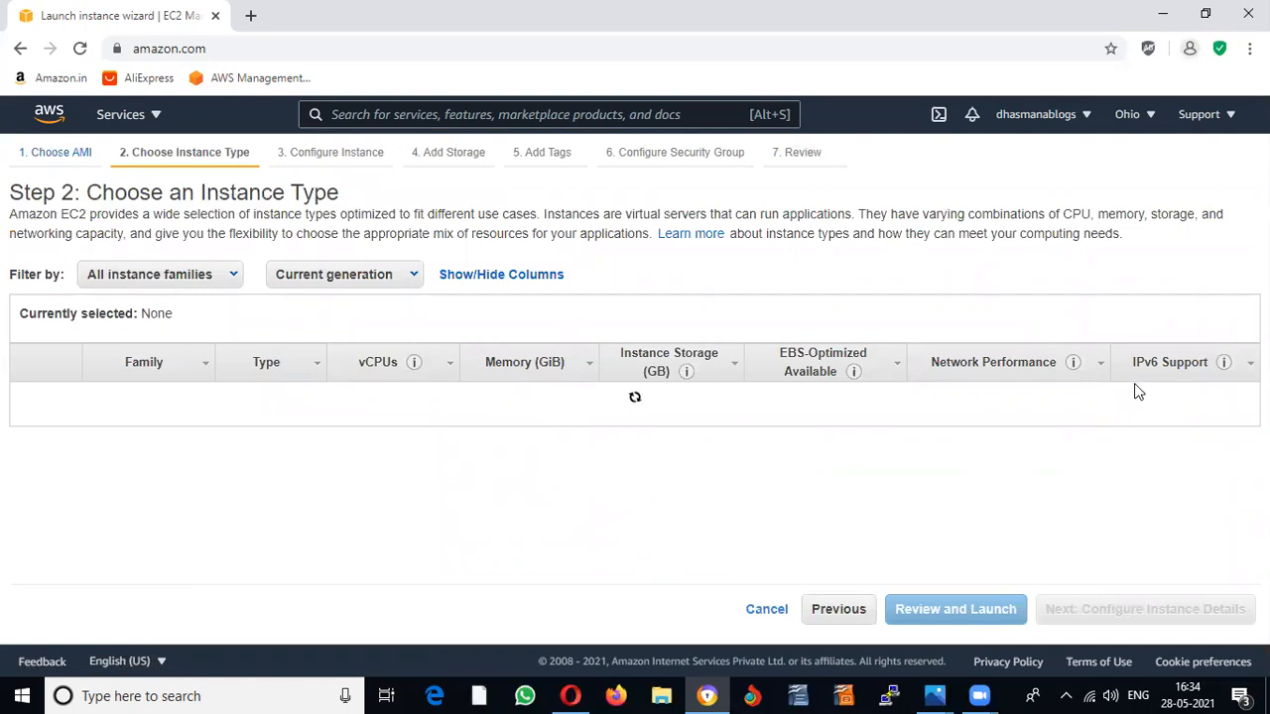
scroll(1122, 402, down, 2)
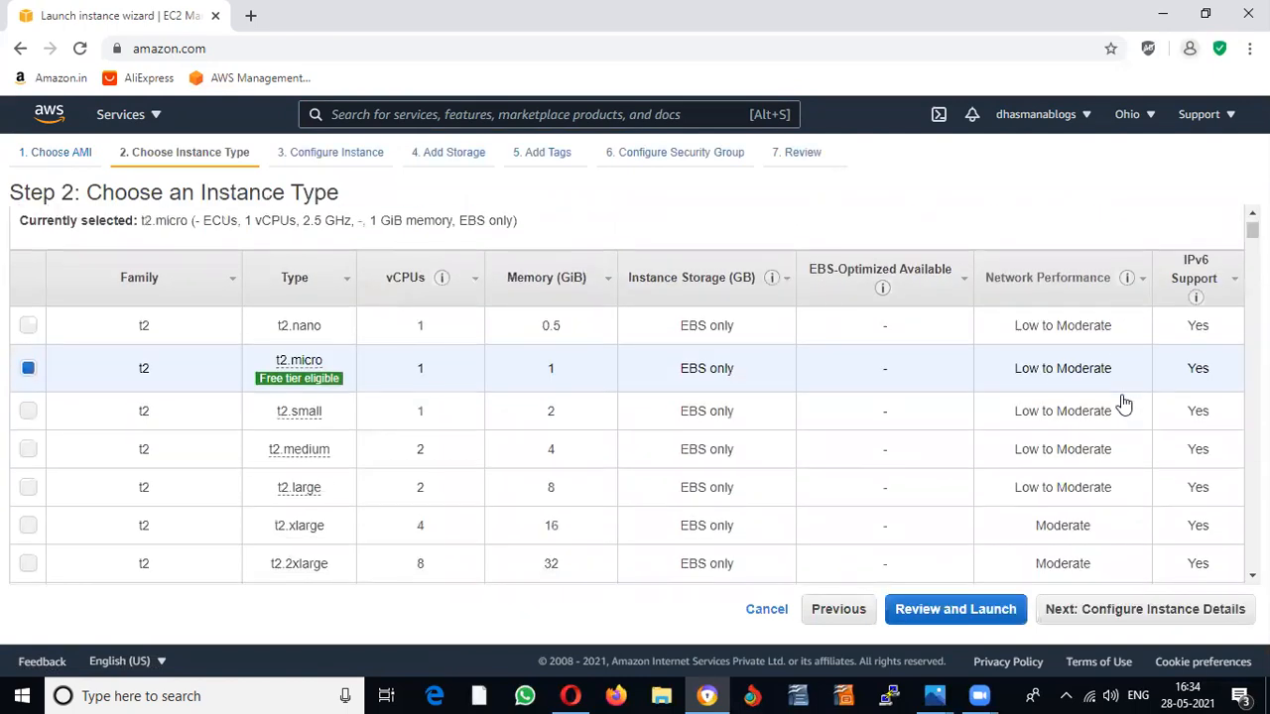
scroll(1122, 401, up, 2)
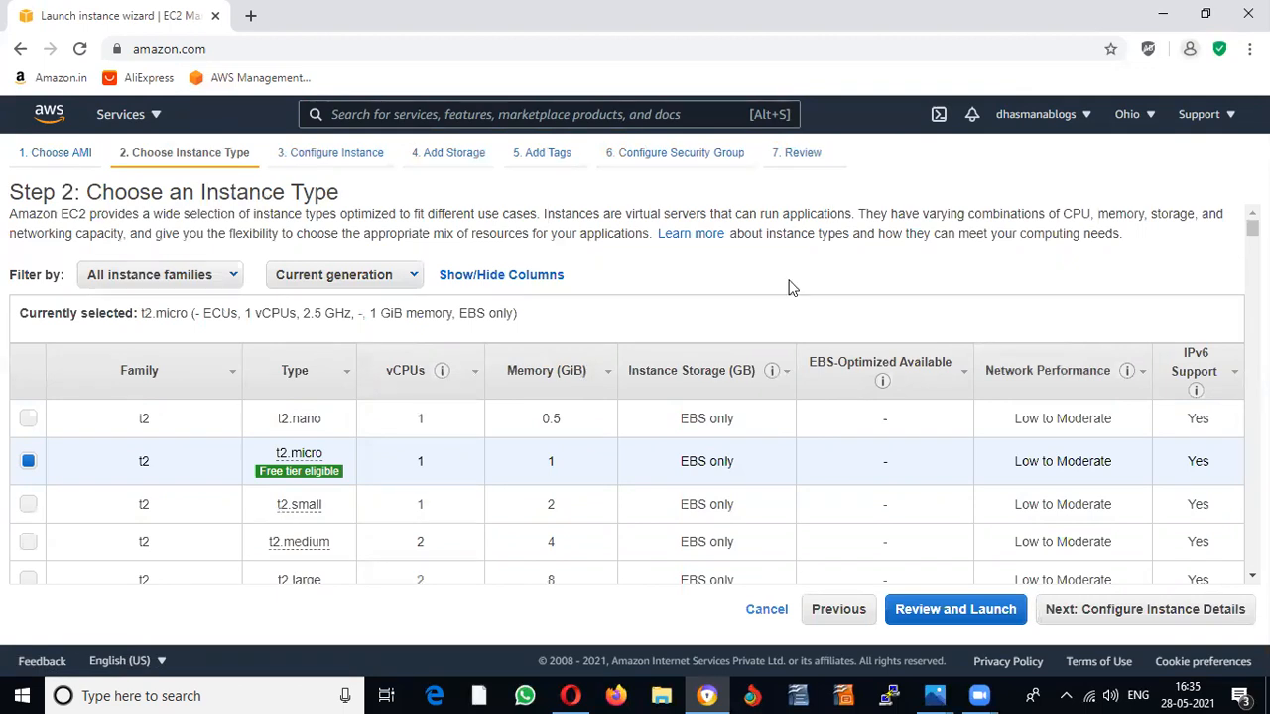
click(927, 619)
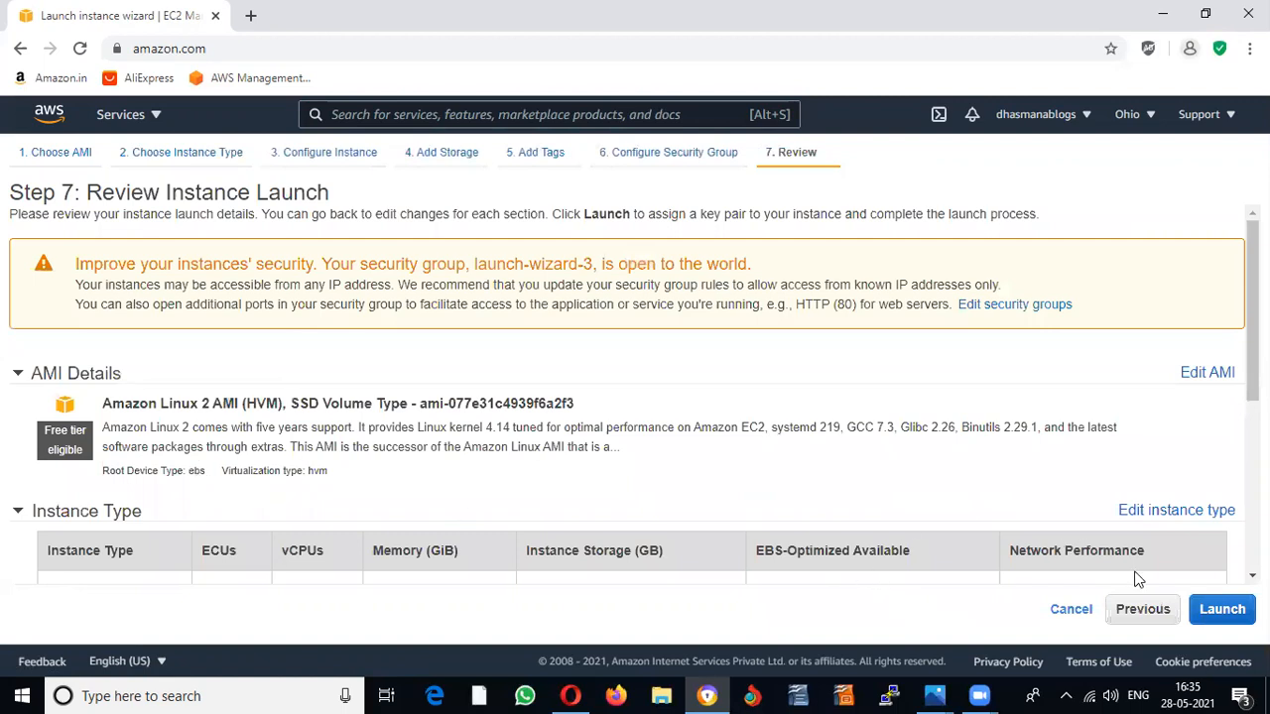
click(1232, 615)
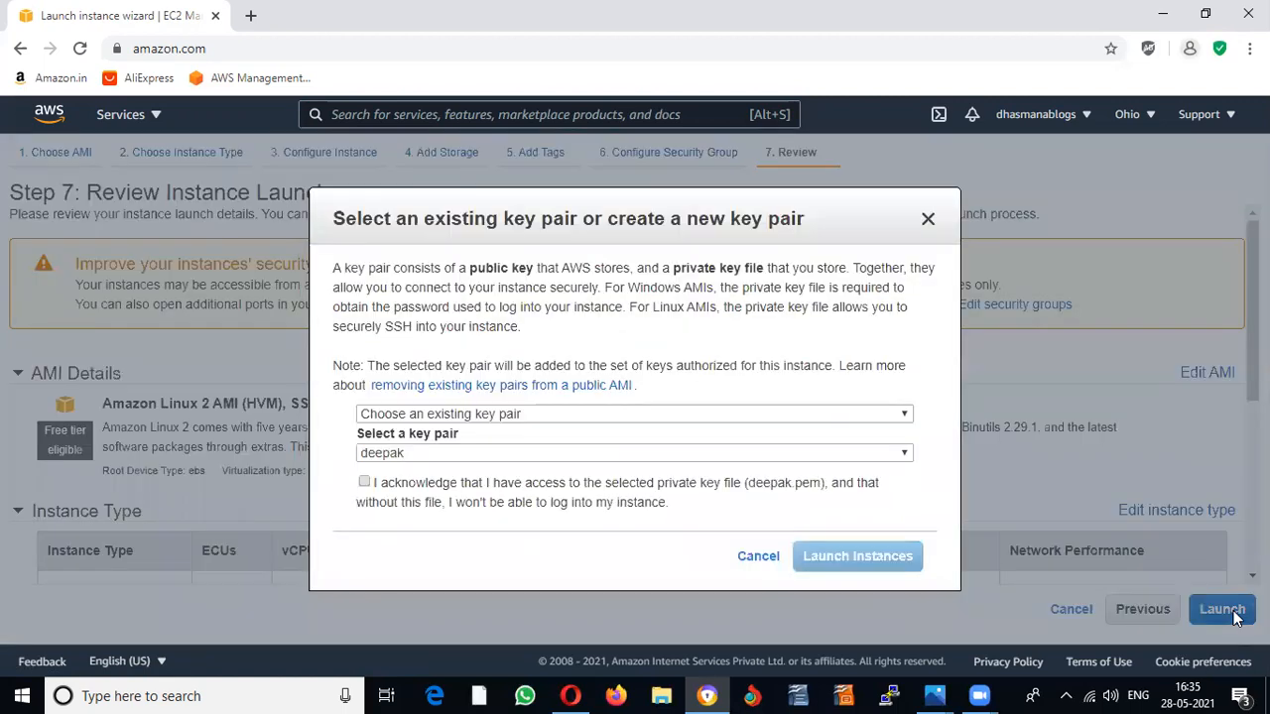
Step: Acknowledge the key file, keep the existing key pair, launch, and view the instances list
click(364, 482)
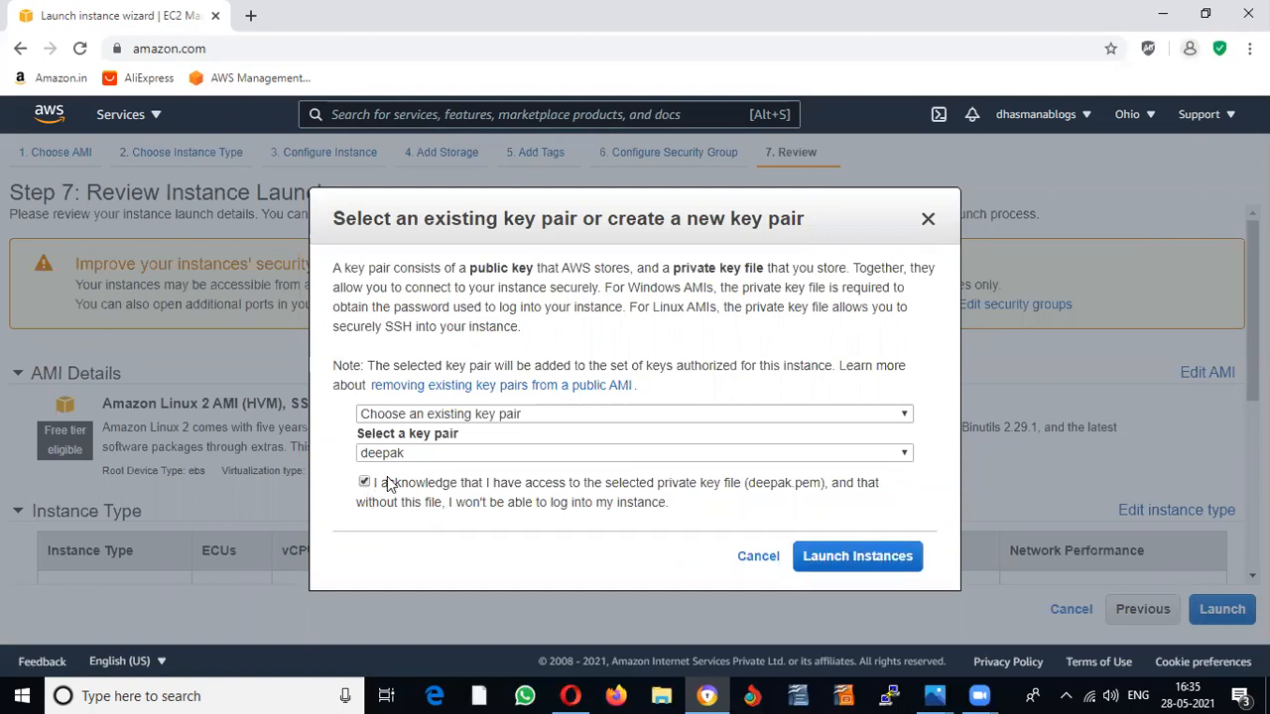
click(903, 414)
click(903, 417)
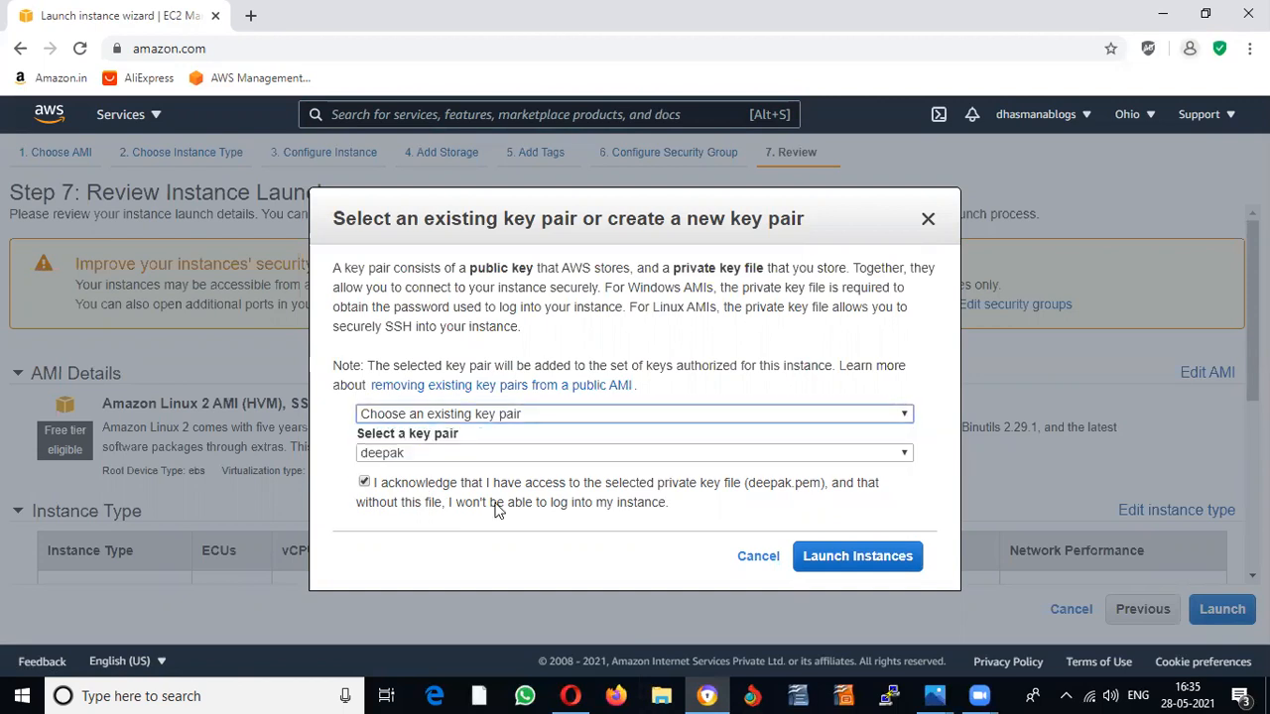
click(810, 559)
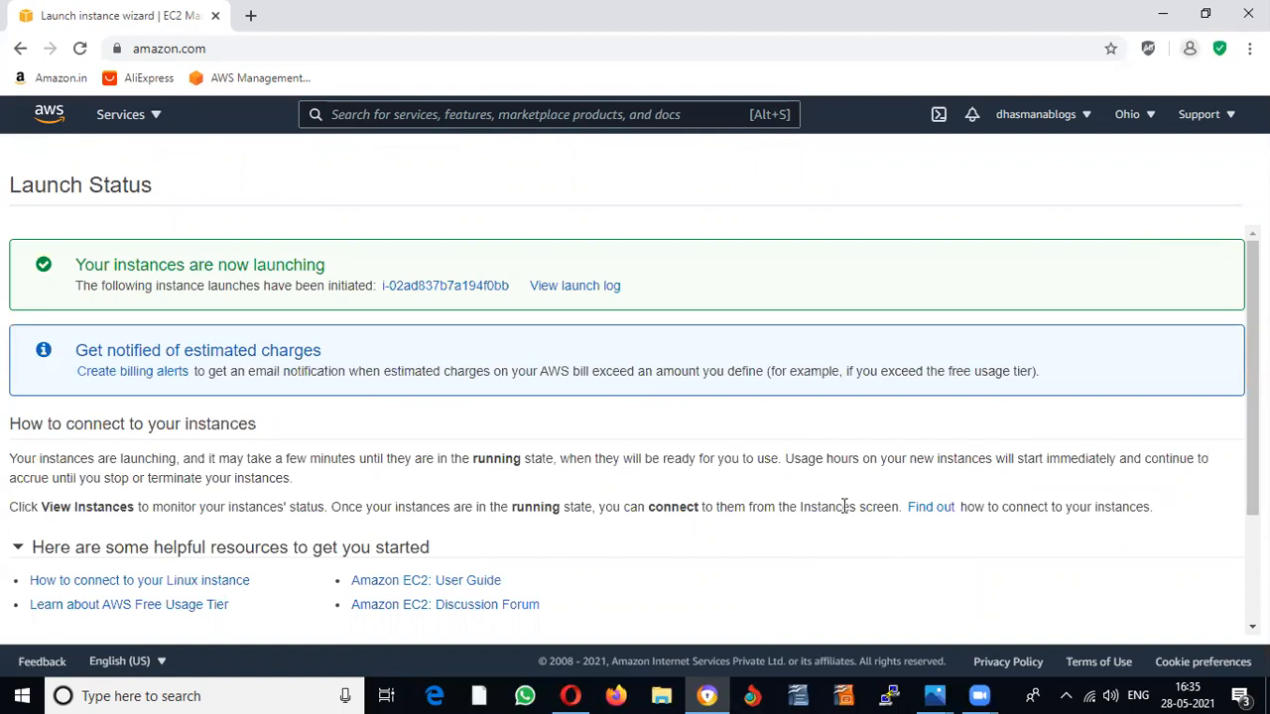
scroll(823, 486, down, 3)
click(1179, 616)
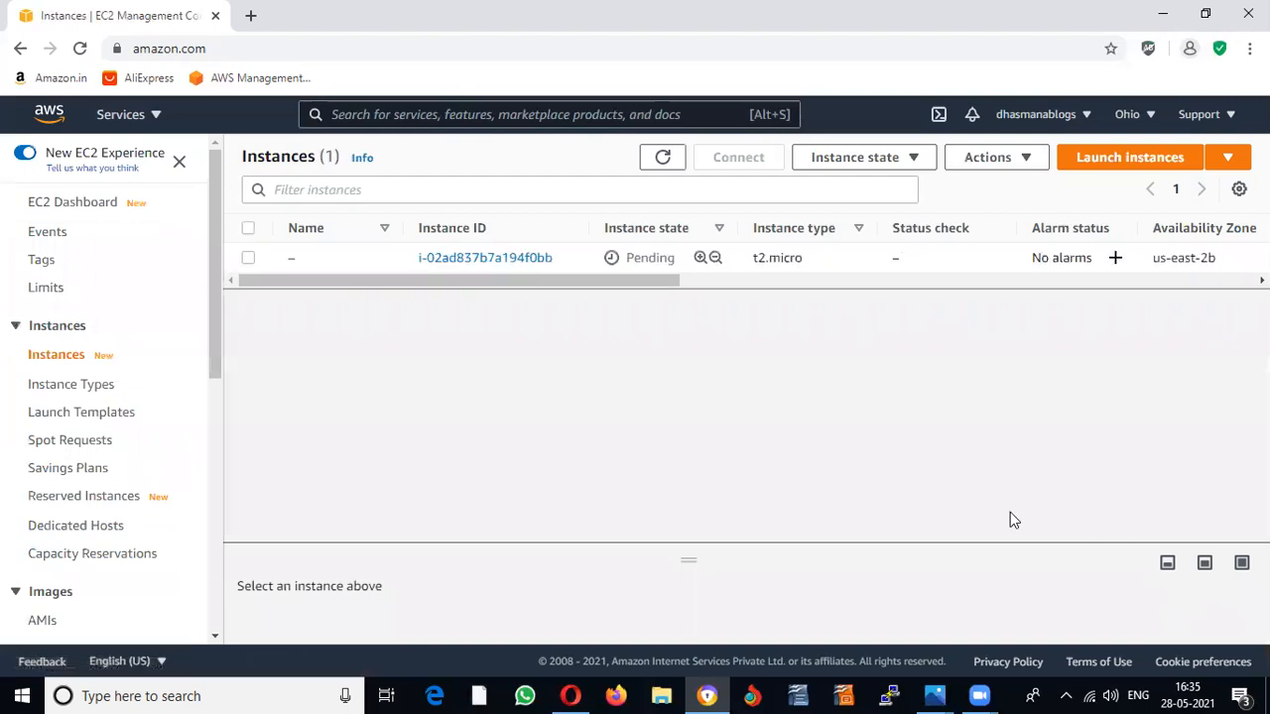
Step: Name the new instance 'linux'
click(306, 259)
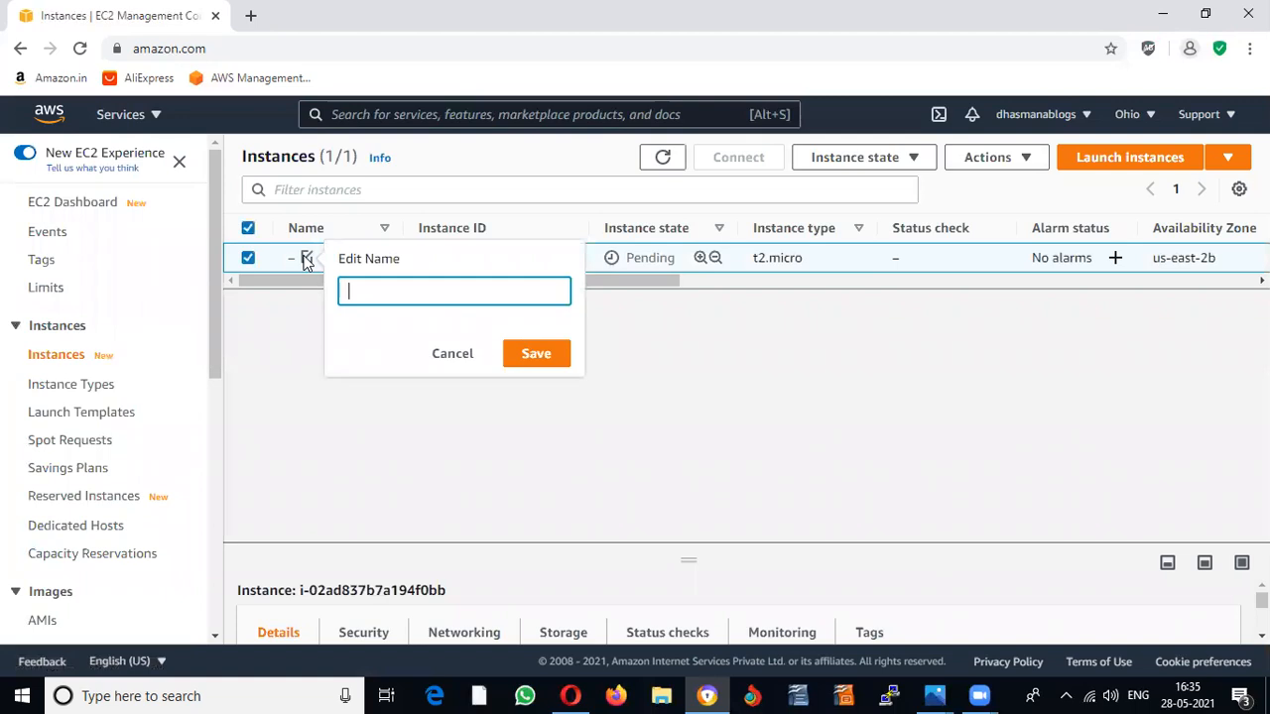
text(linux)
click(533, 354)
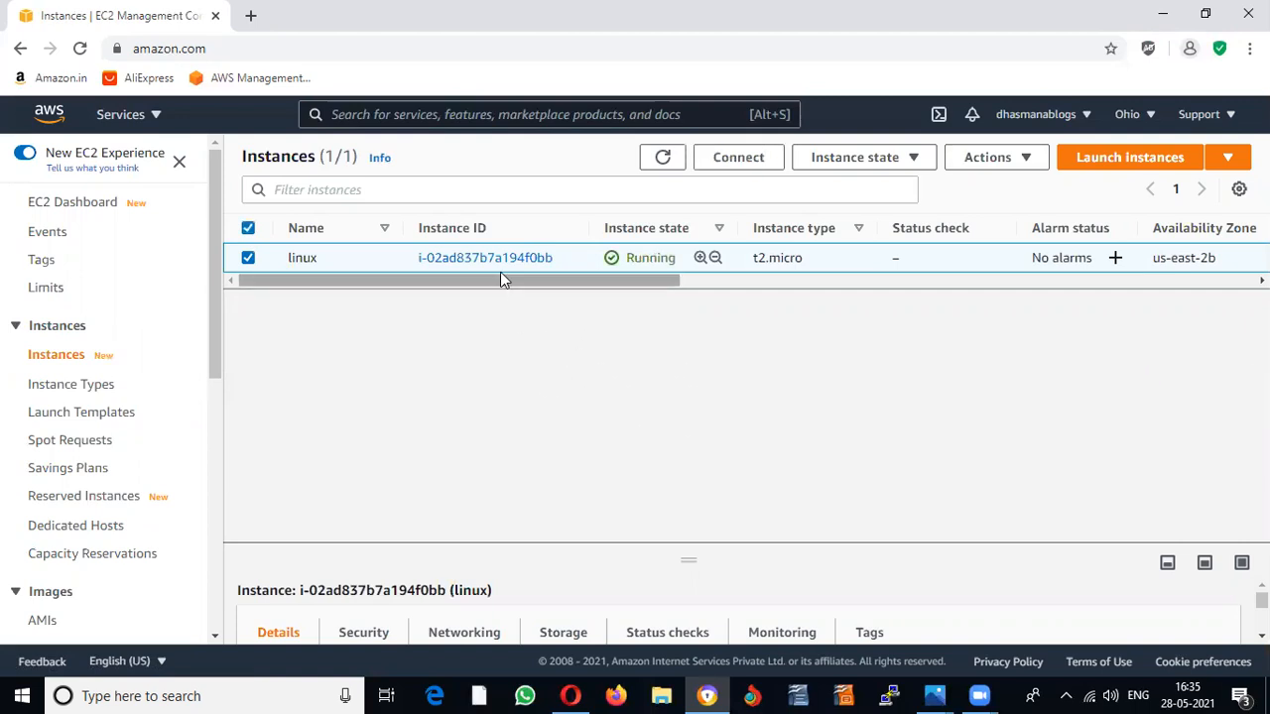
drag(507, 265, 476, 436)
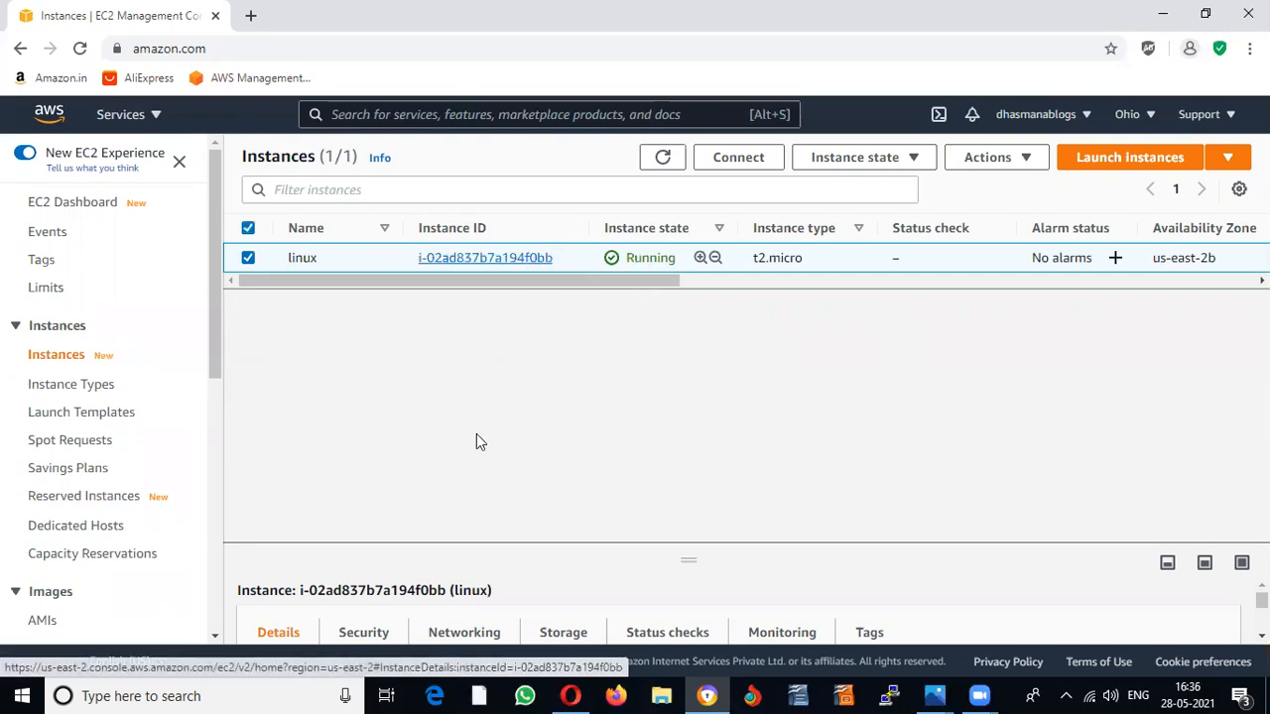
Step: Launch a second t2.micro instance from Windows Server 2019 Base using the existing key pair
click(1122, 165)
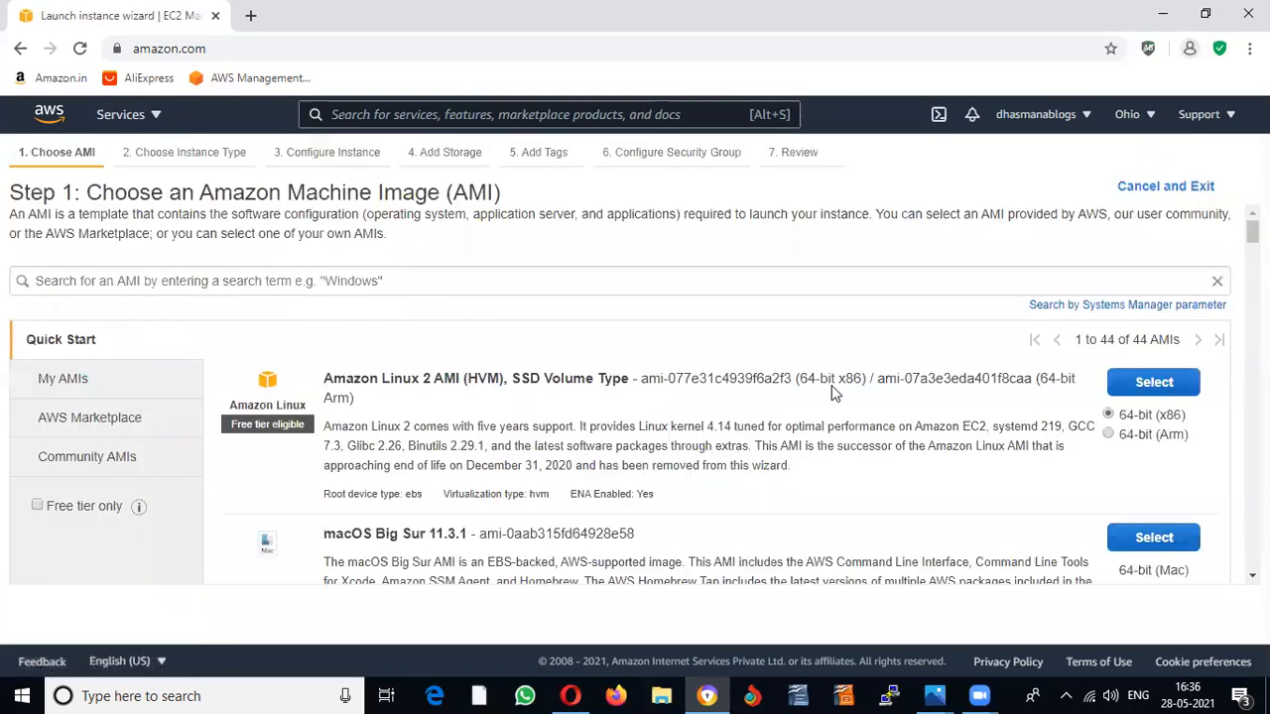
scroll(791, 406, down, 3)
scroll(791, 407, down, 10)
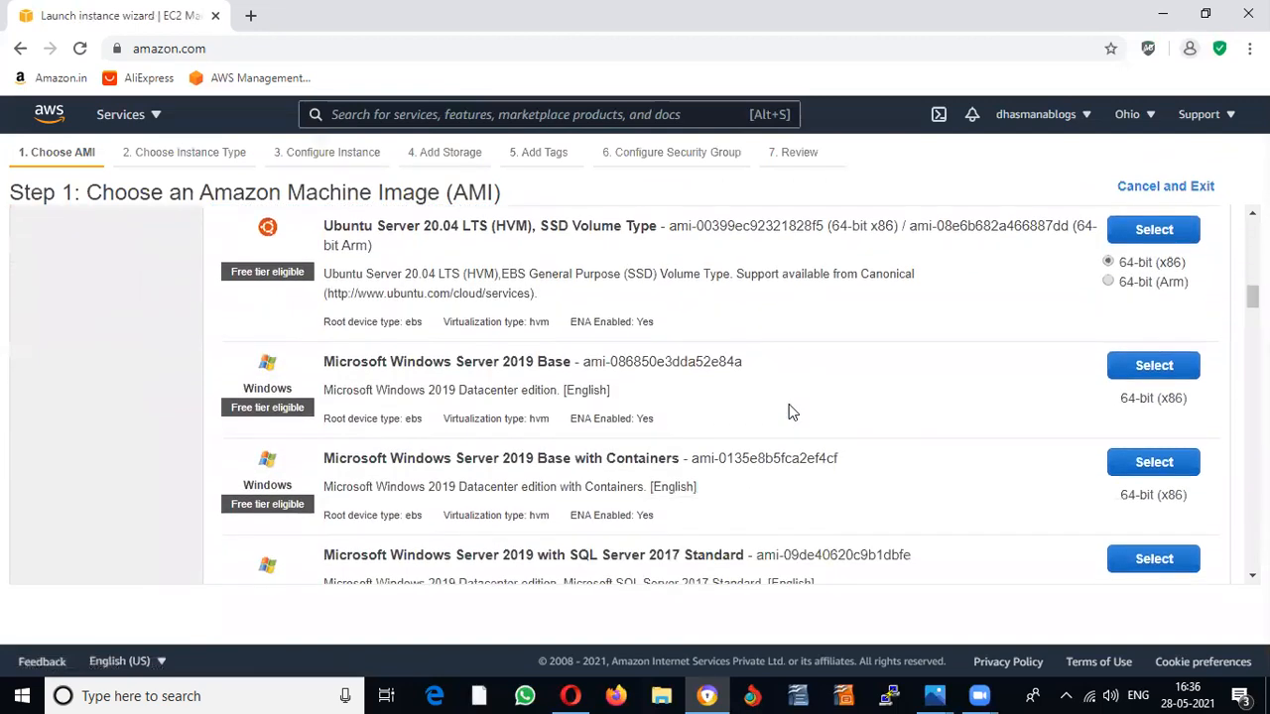
click(1157, 375)
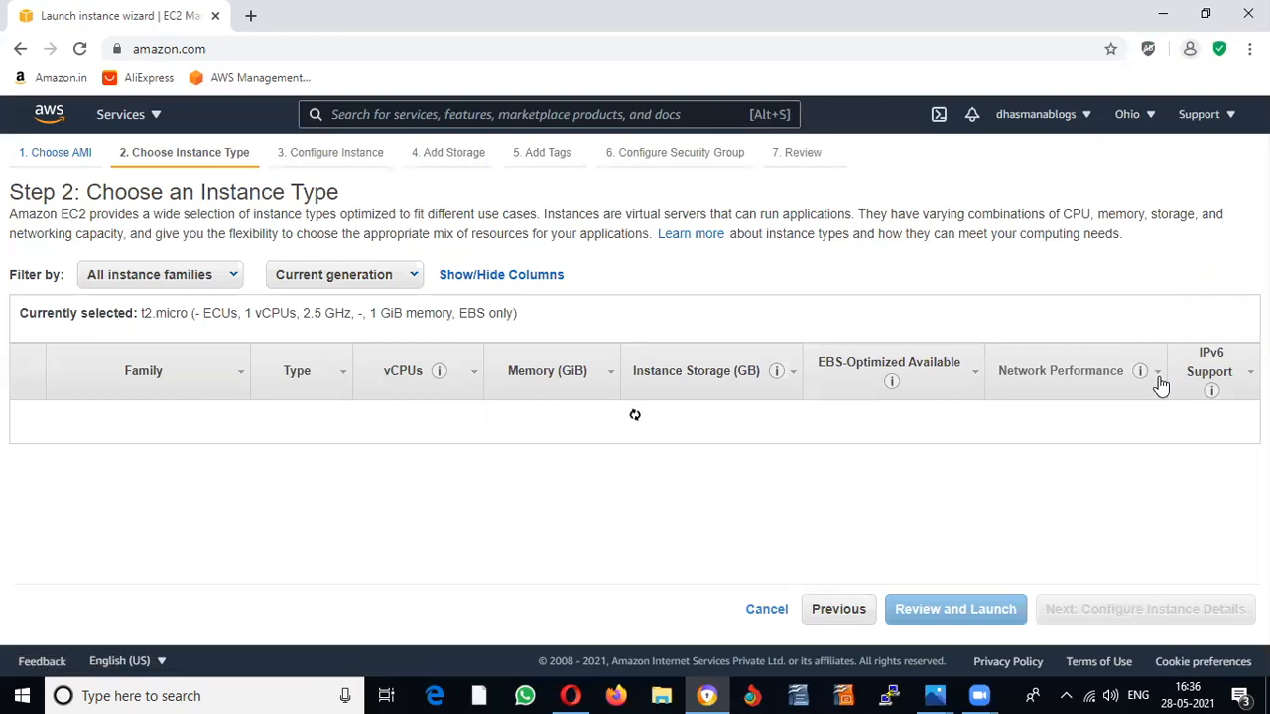
click(961, 608)
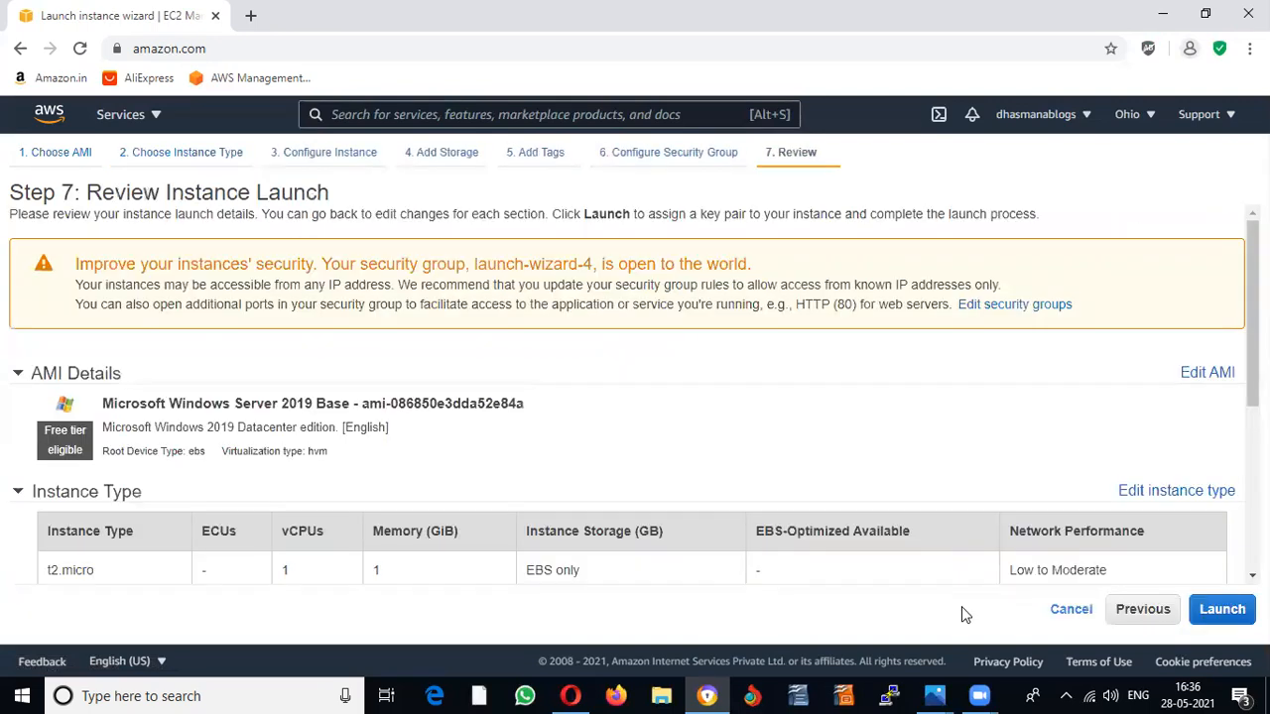
click(1222, 609)
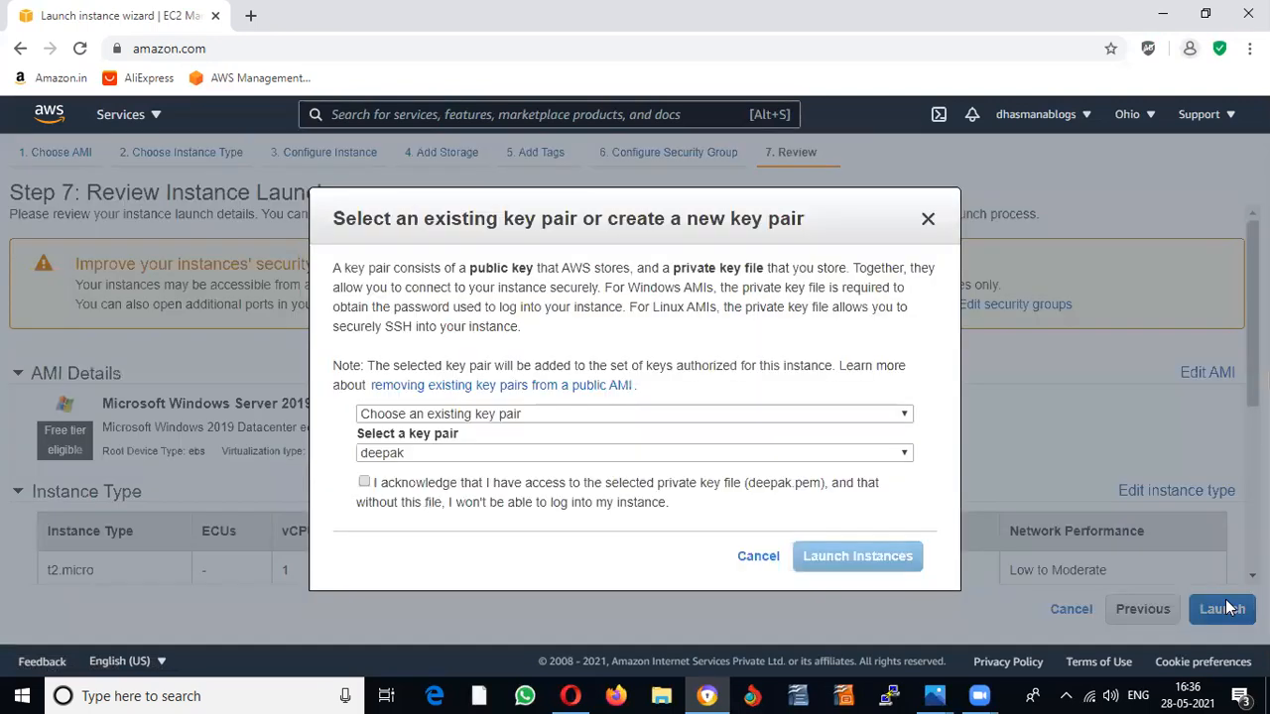
click(364, 483)
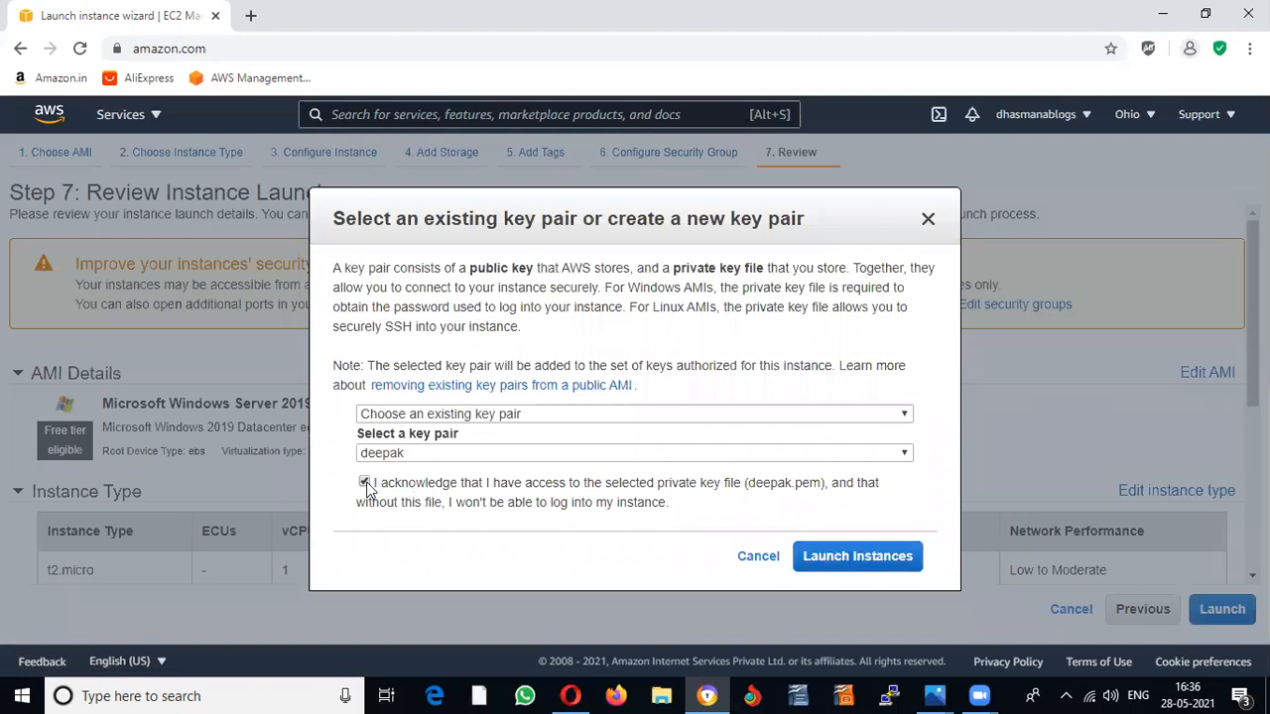
click(865, 558)
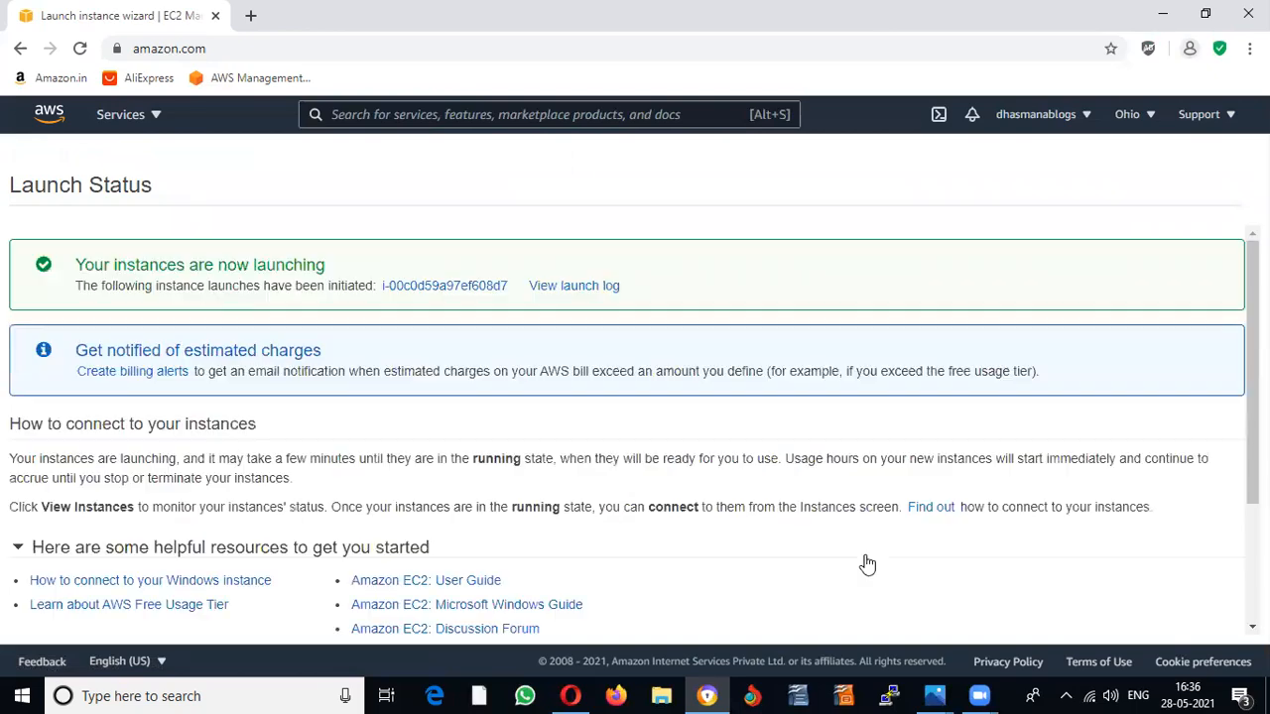
scroll(950, 501, down, 2)
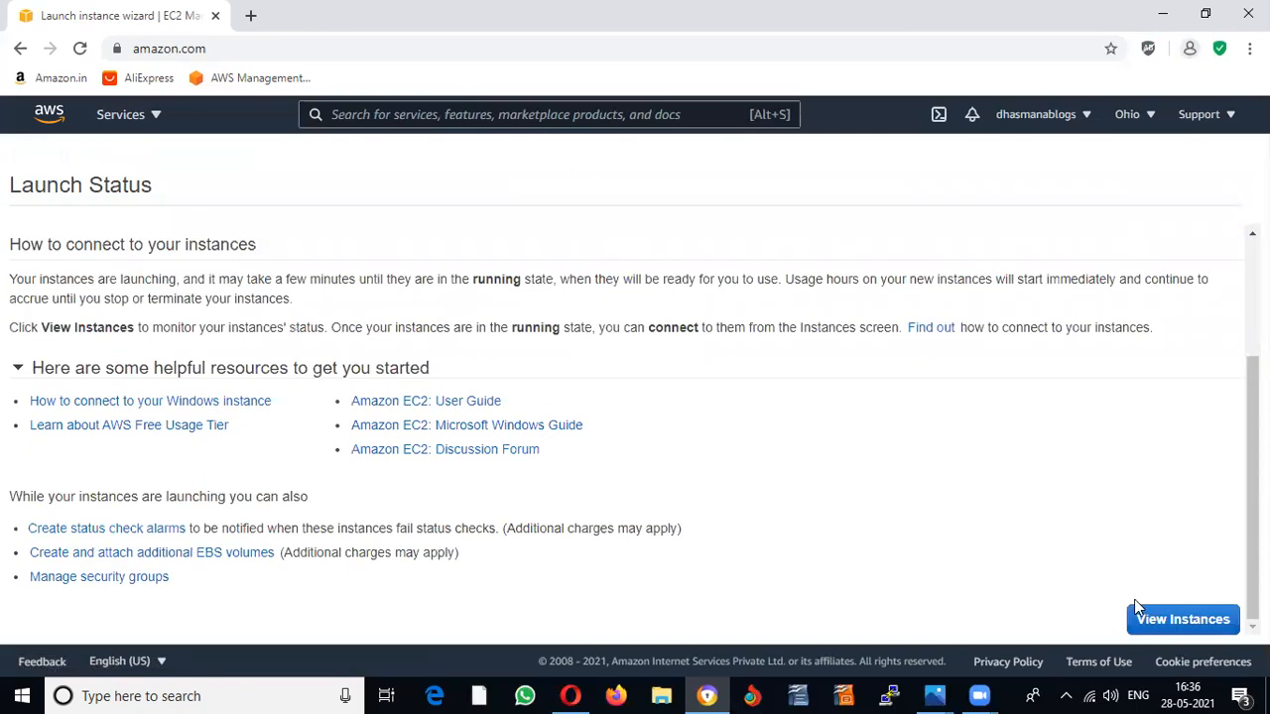
click(1166, 620)
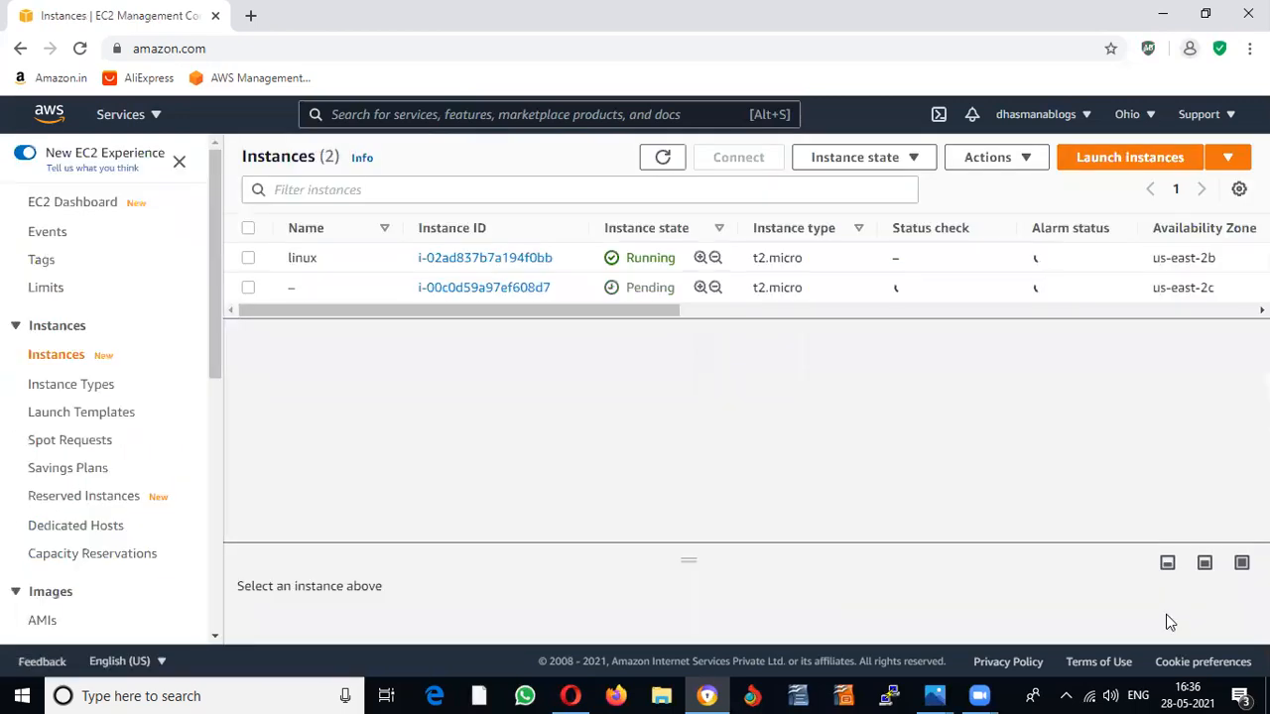
Step: Name the Windows instance 'Ws2019', then select the linux instance instead
click(309, 290)
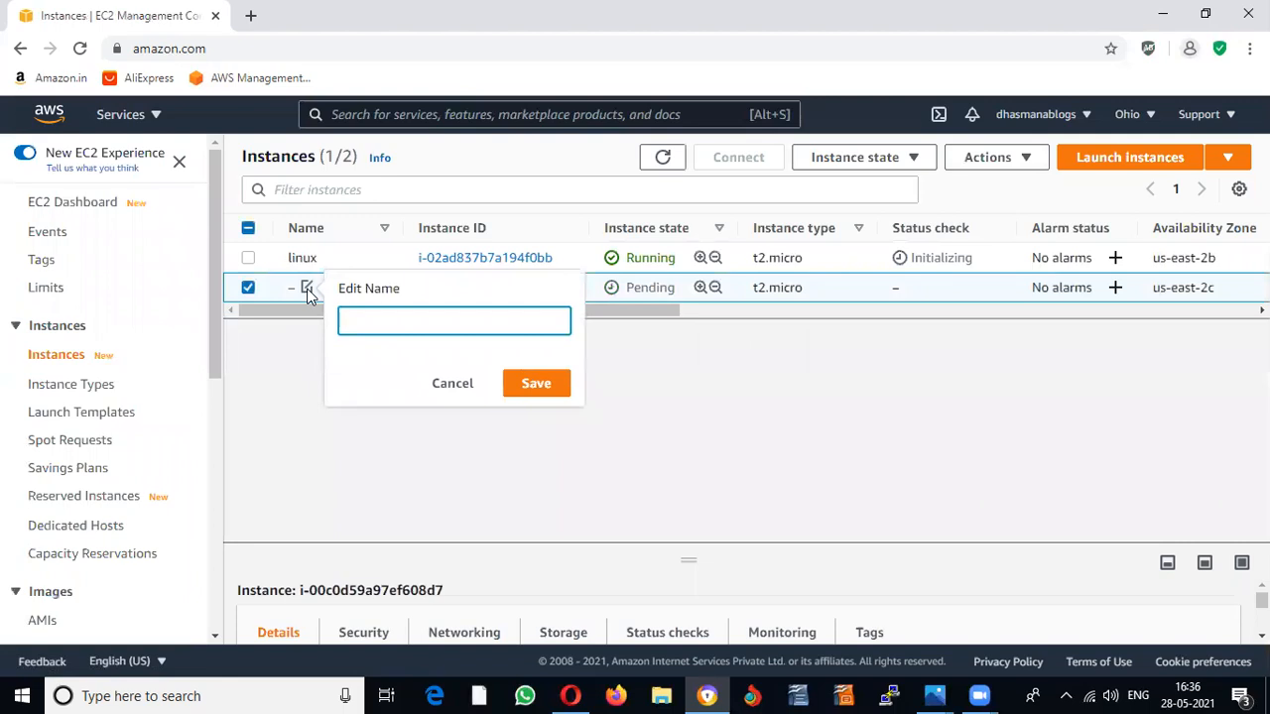
text(Ws2019)
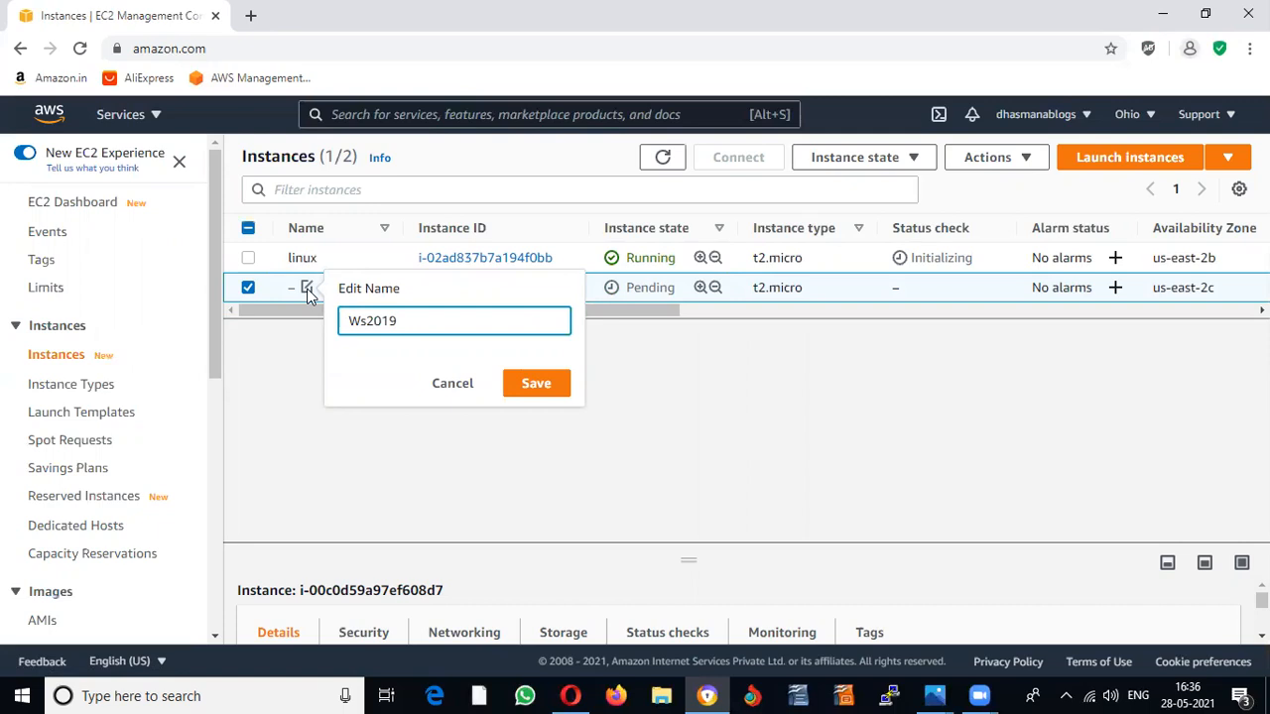
click(528, 385)
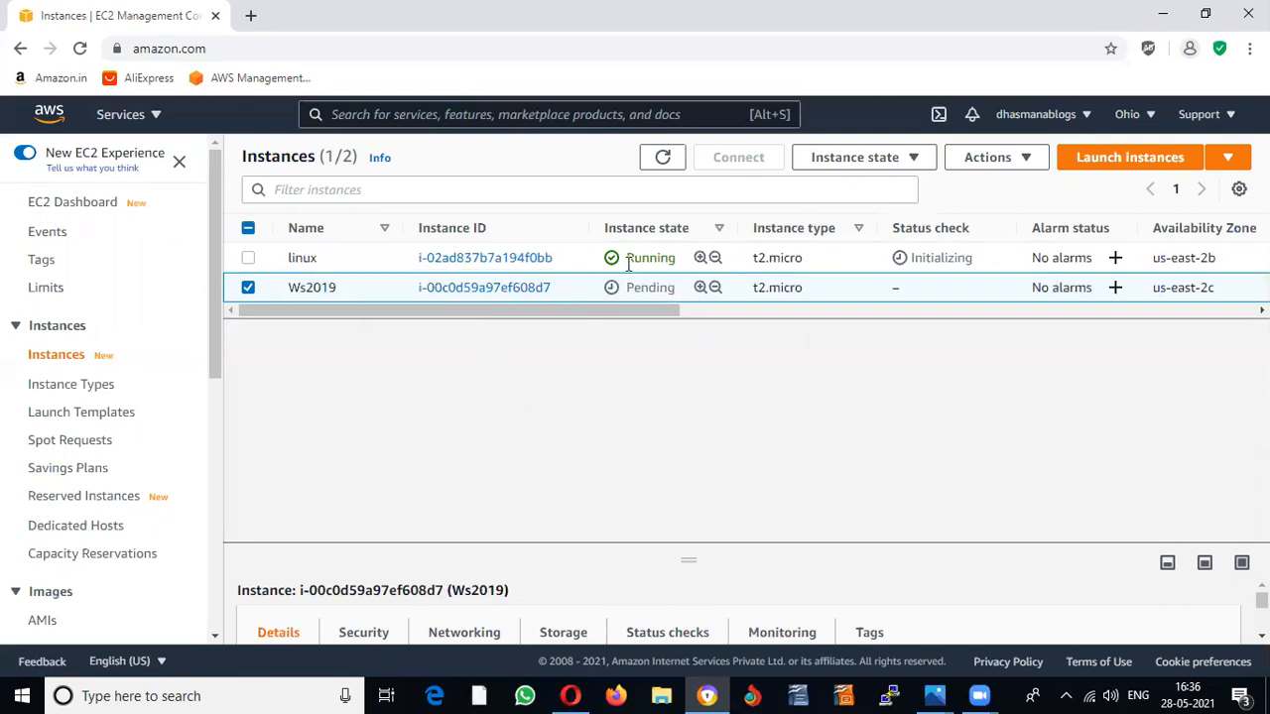
click(248, 288)
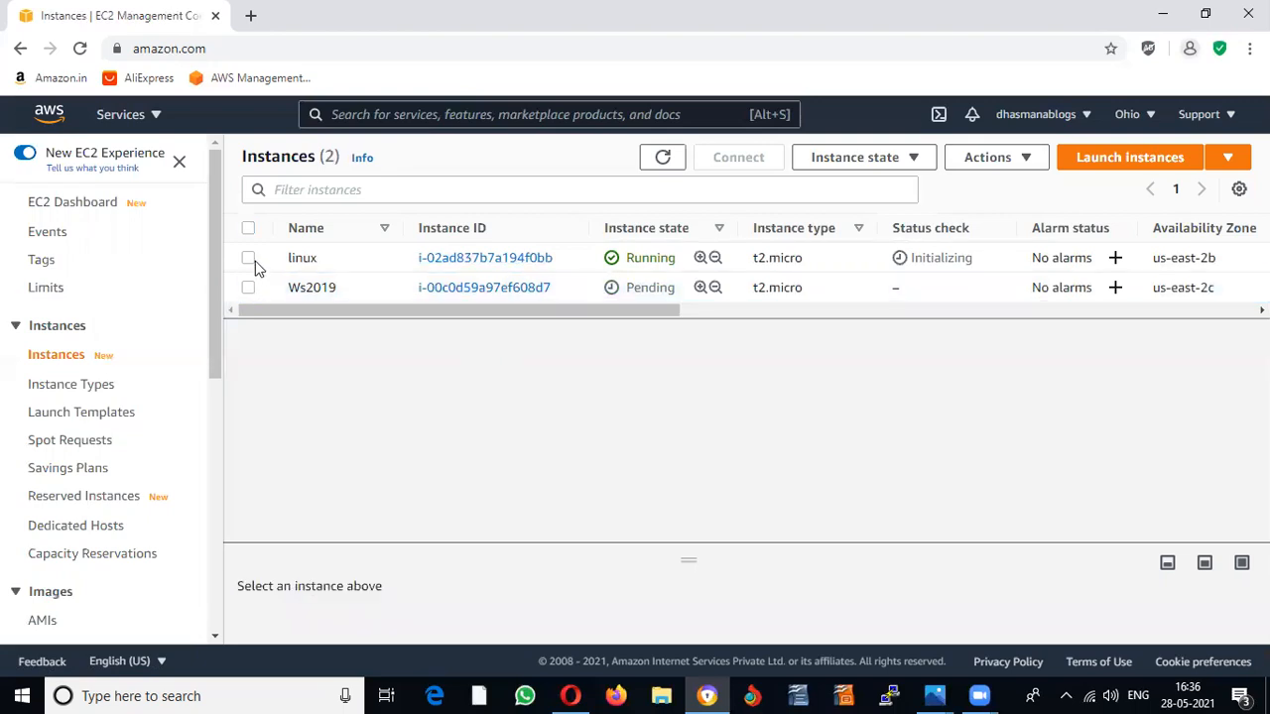
click(248, 258)
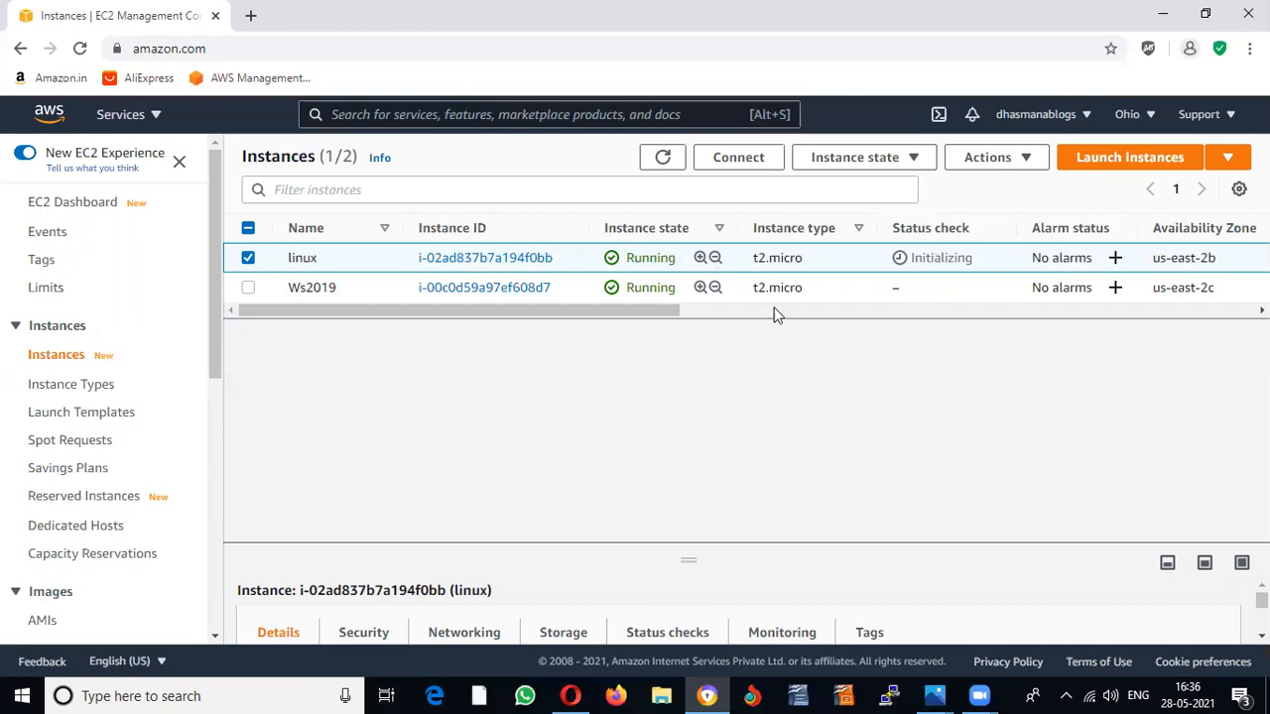
Step: Connect to the linux instance through EC2 Instance Connect as ec2-user
click(750, 171)
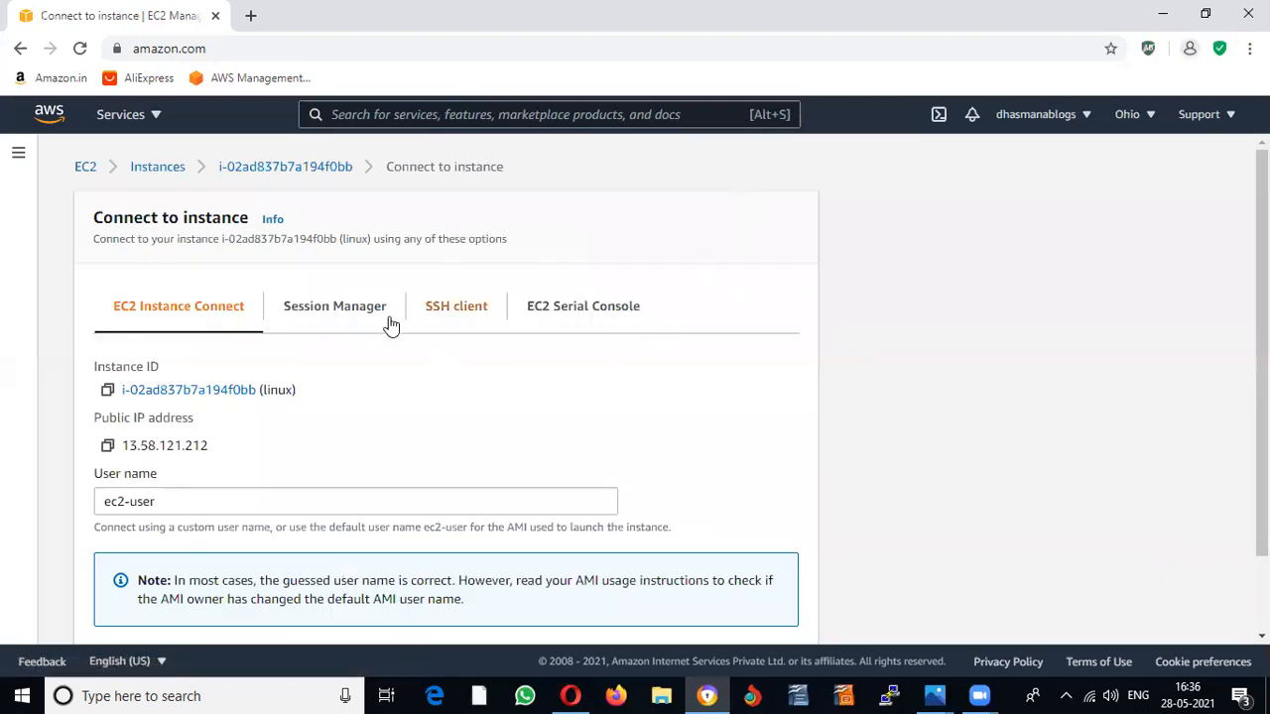
scroll(699, 343, down, 1)
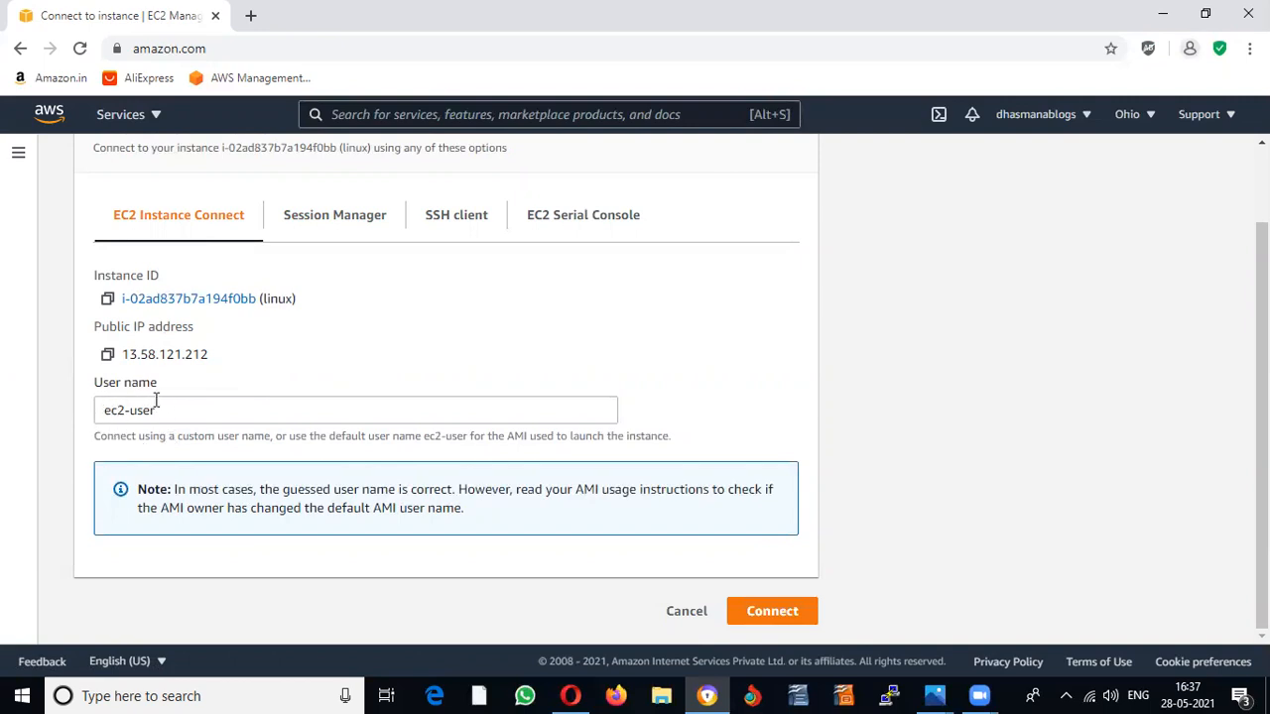
click(770, 611)
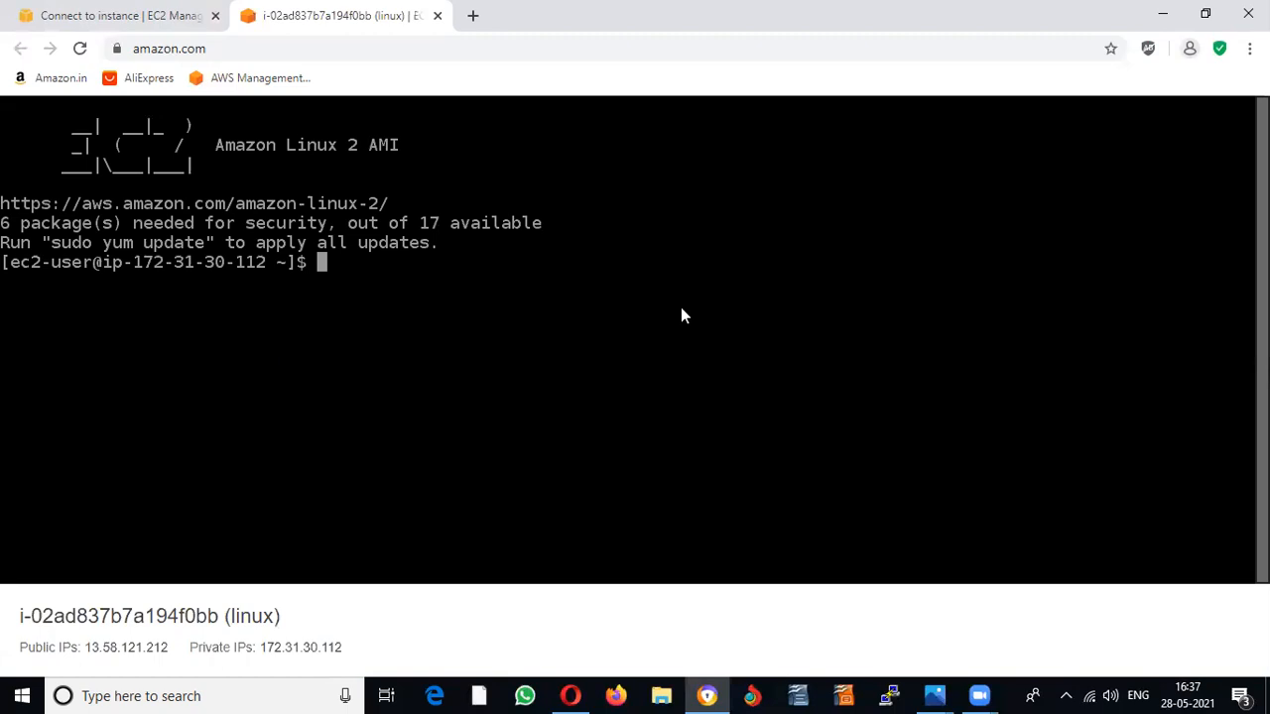
Step: Switch to root with sudo su, create the directory newfolder and list it
text(sudo su)
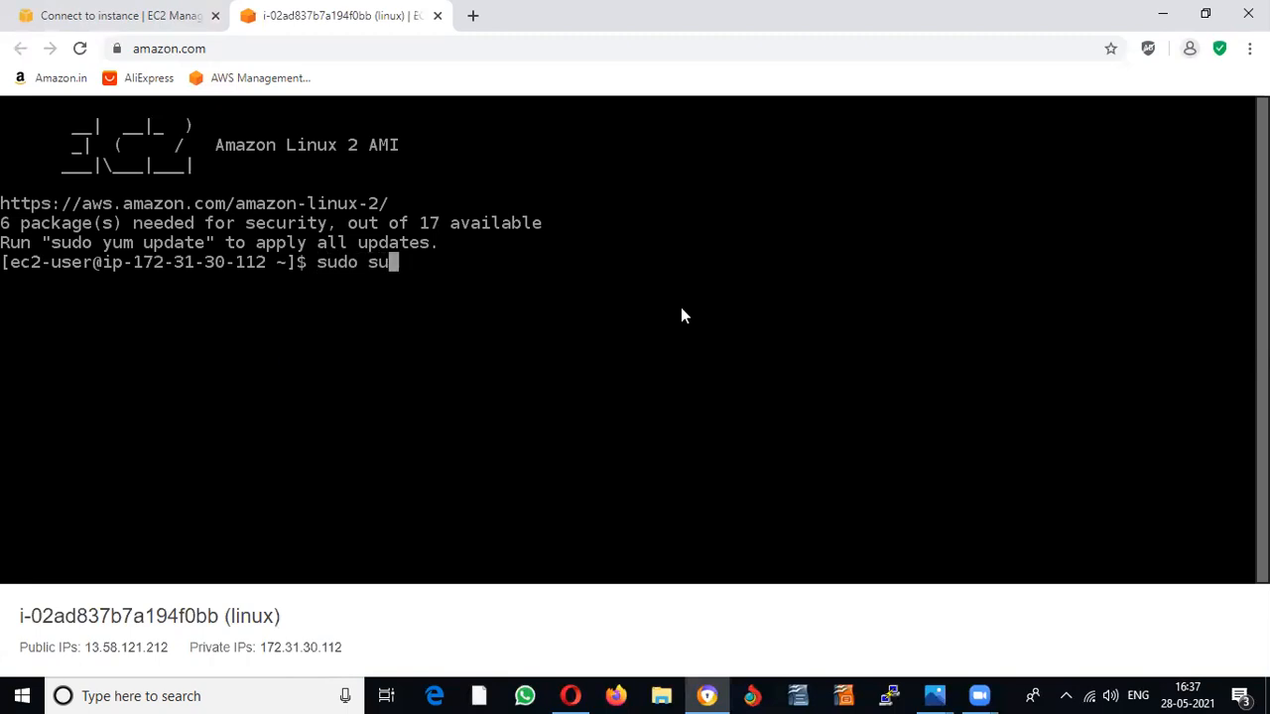
key(Return)
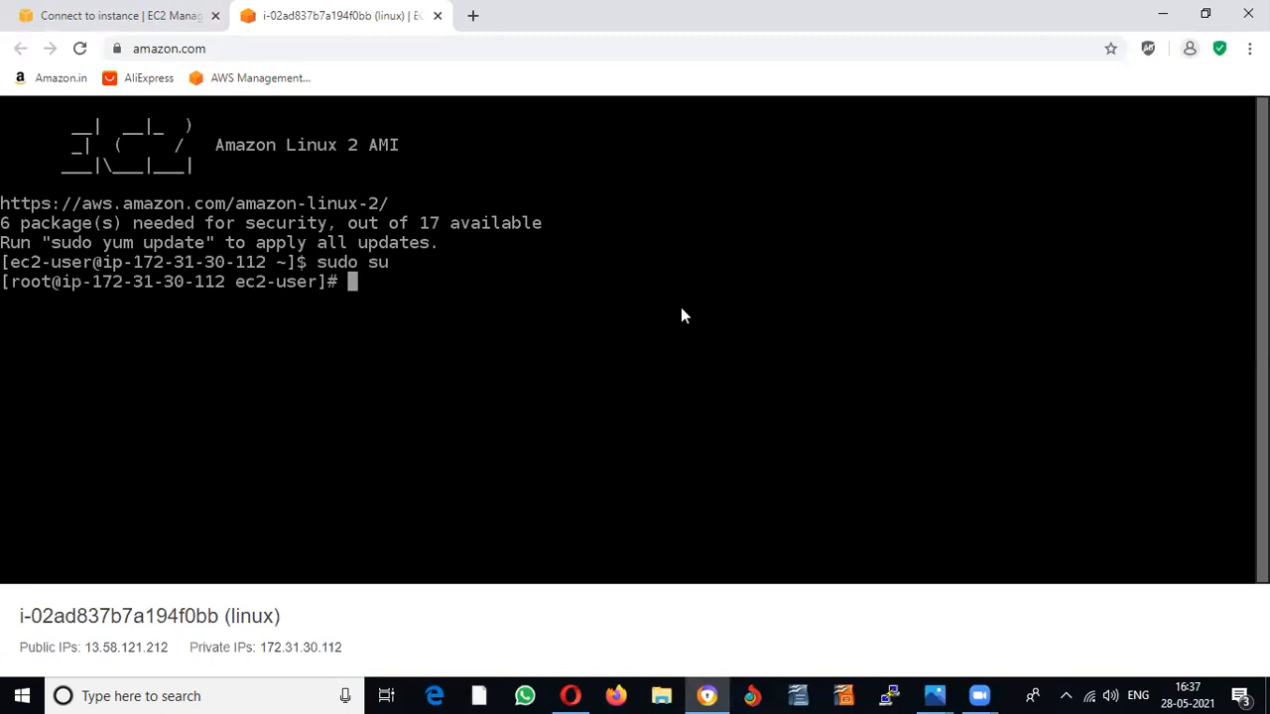
text(mkdir new)
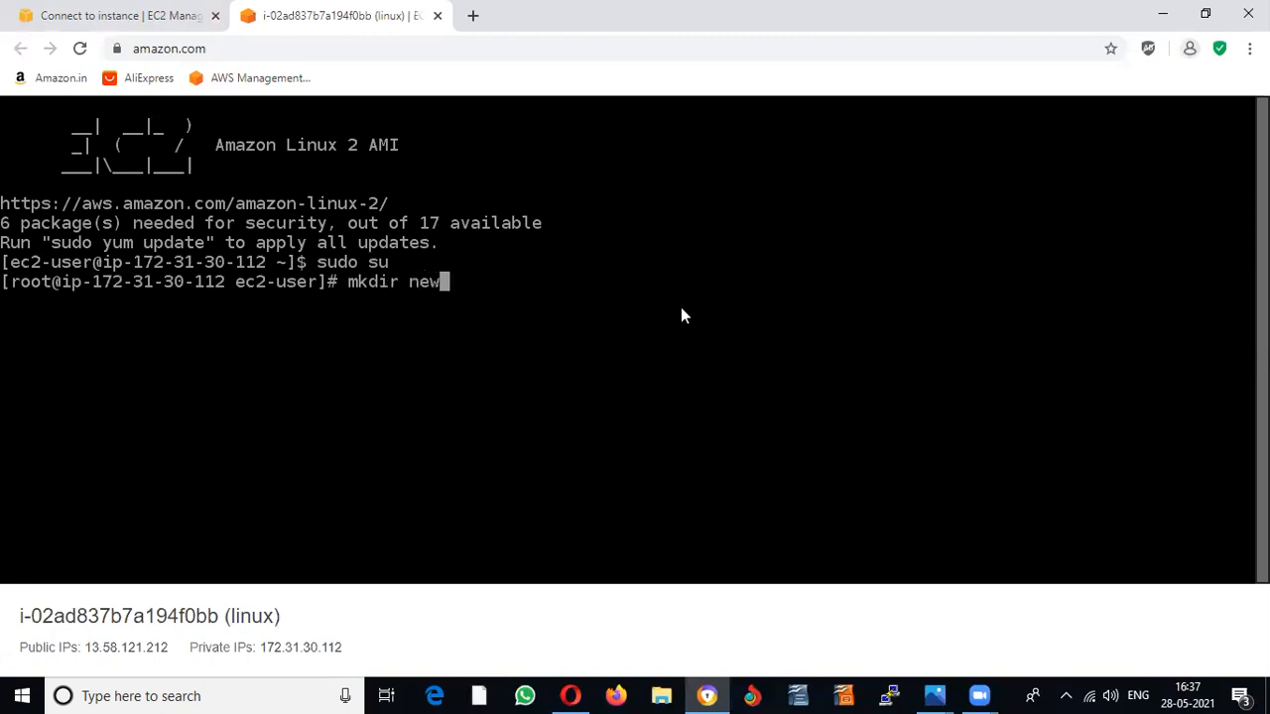
text(folder)
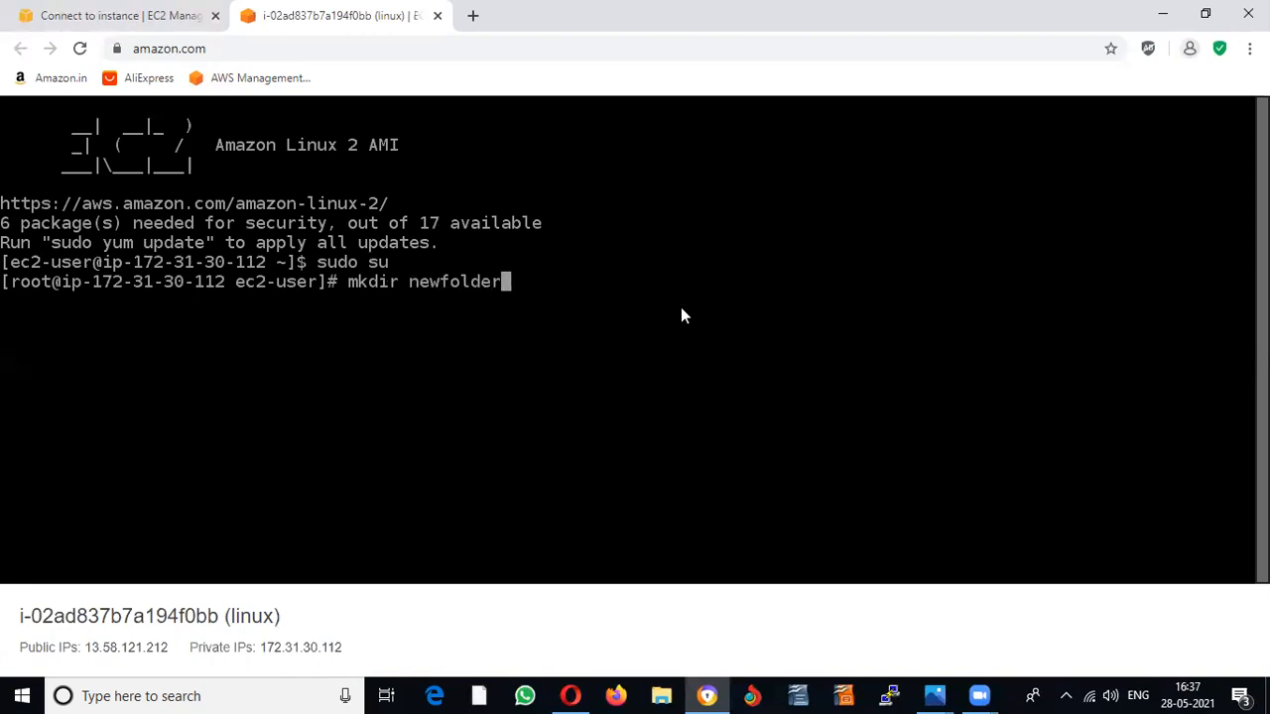
key(Return)
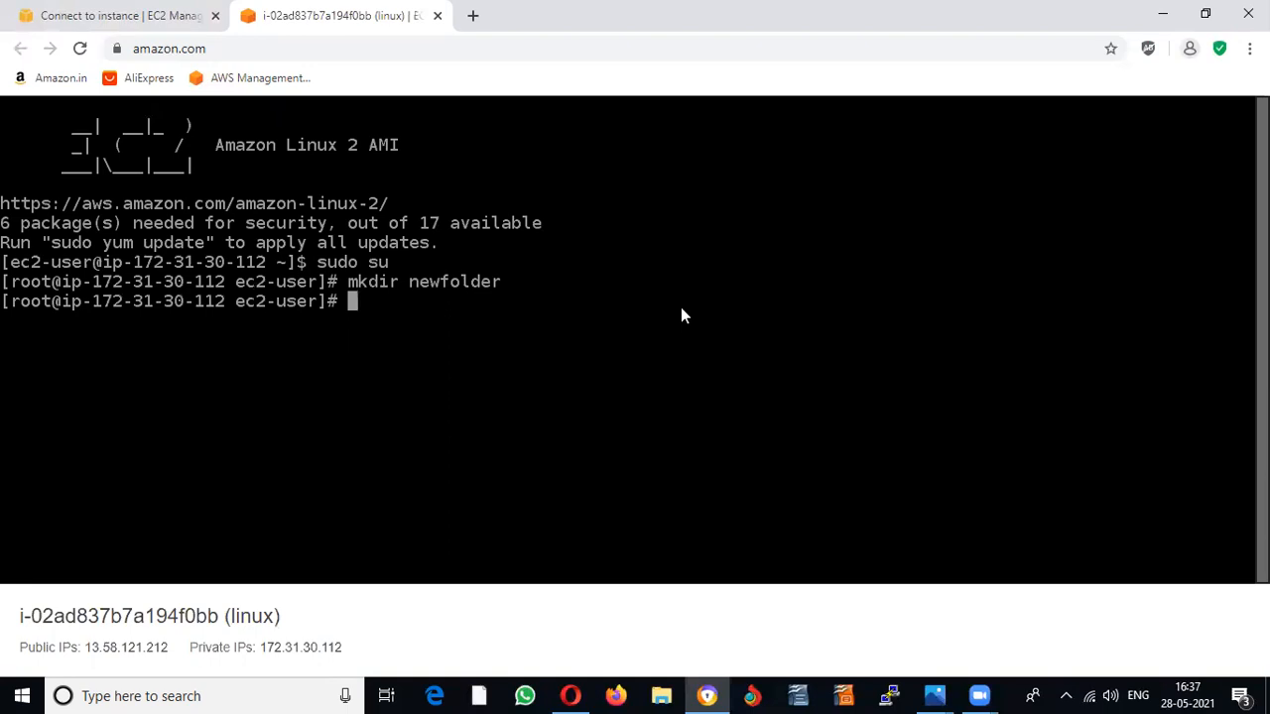
text(ls)
key(Return)
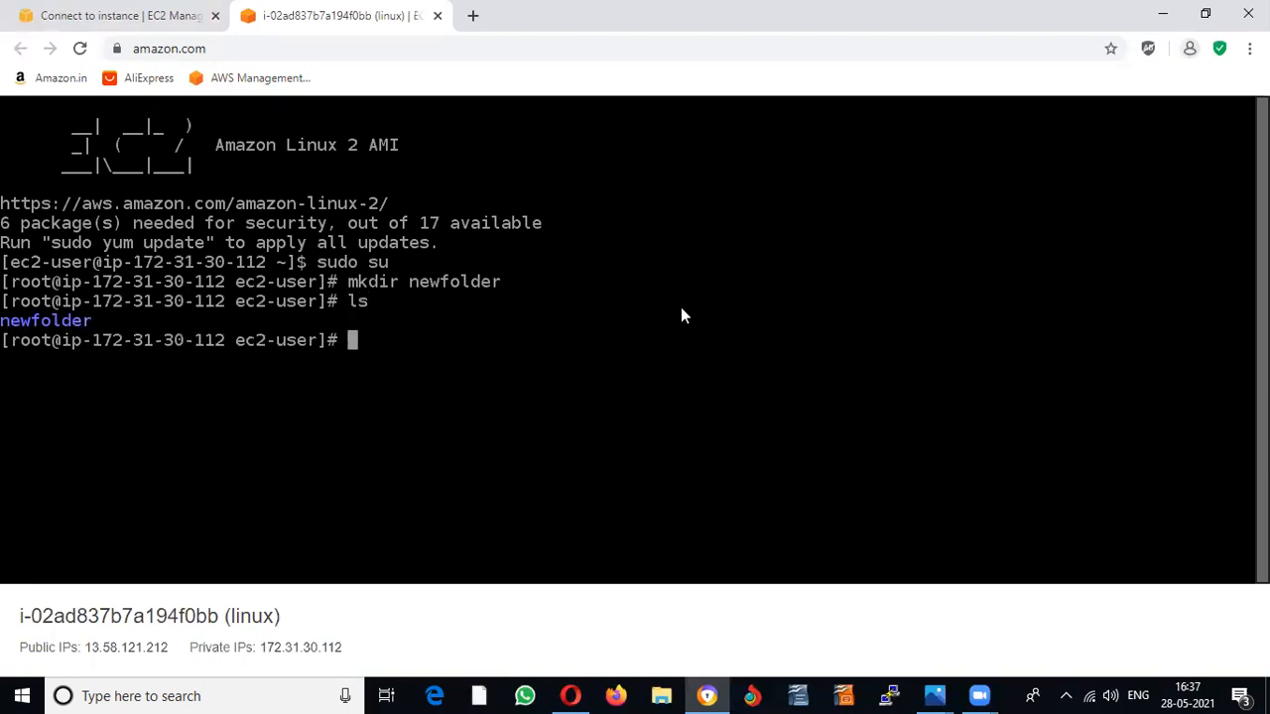
Step: Create a second directory newfolder1 and list the home folder to confirm both
text(ls)
key(Up)
key(Up)
text(1)
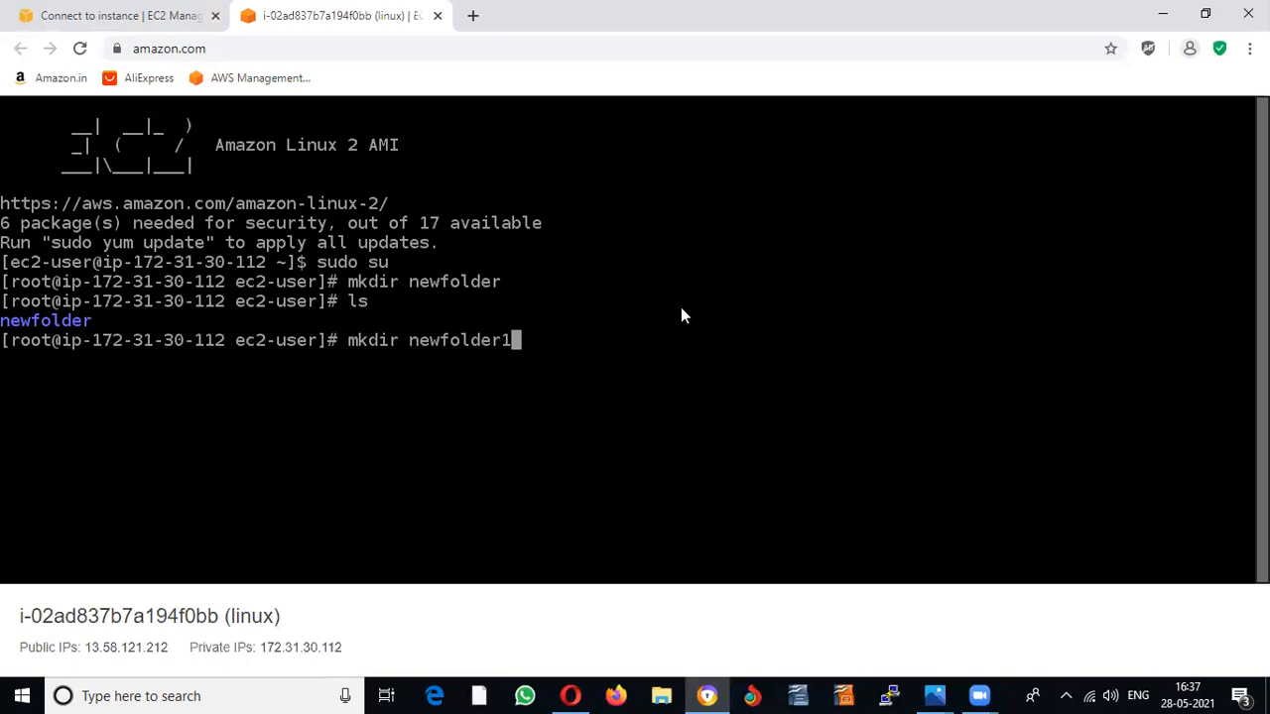
key(Return)
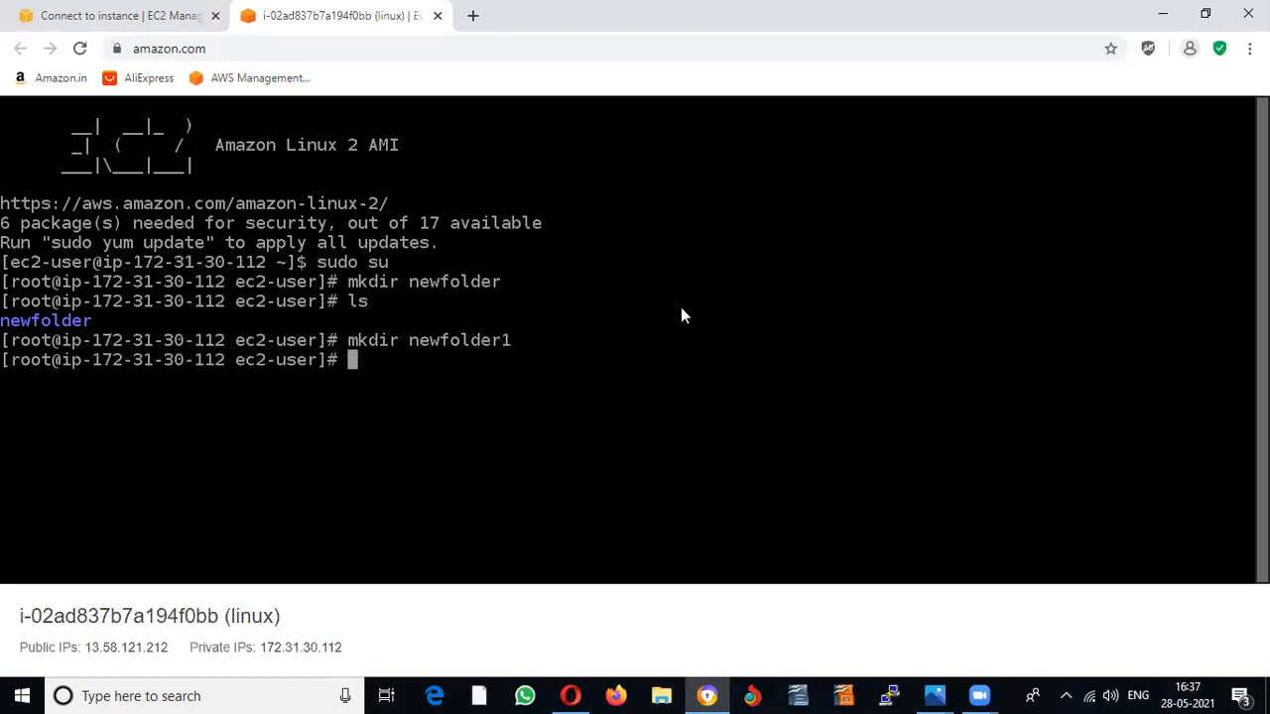
text(ls)
key(Return)
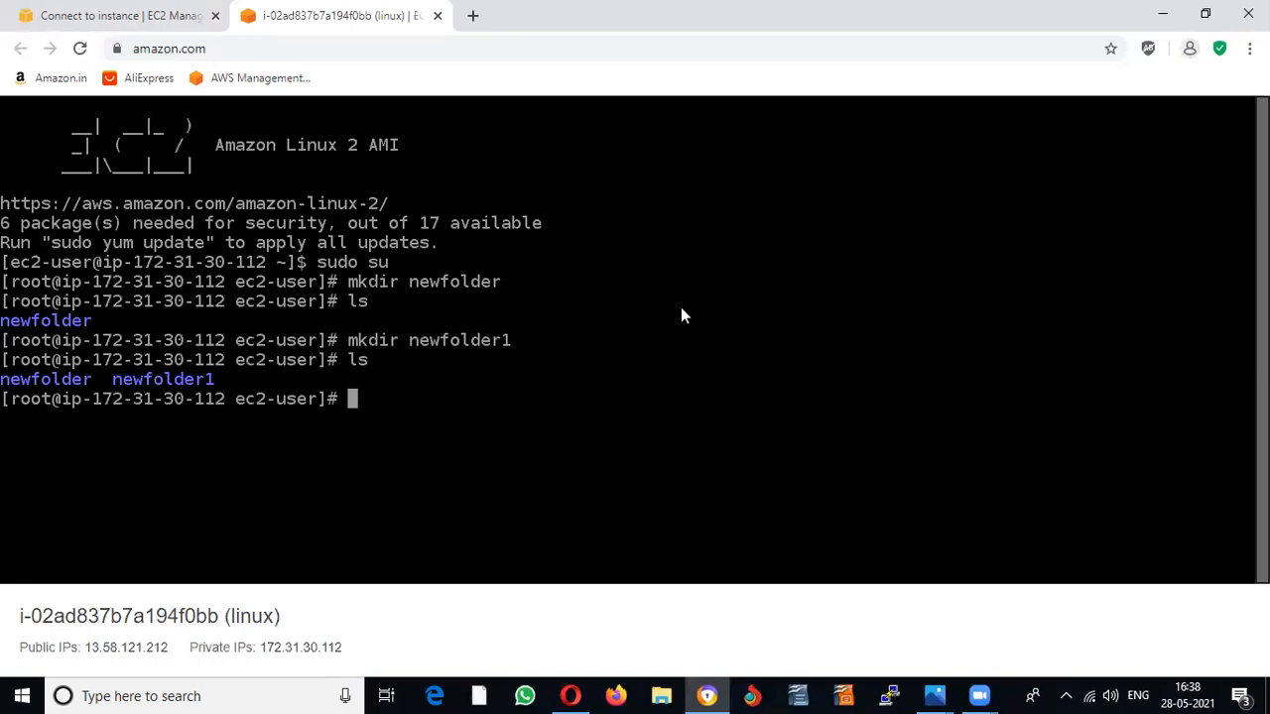
Step: Create the empty file newfile1 with touch and confirm it with ls
text(toucj)
key(BackSpace)
text(h newfile)
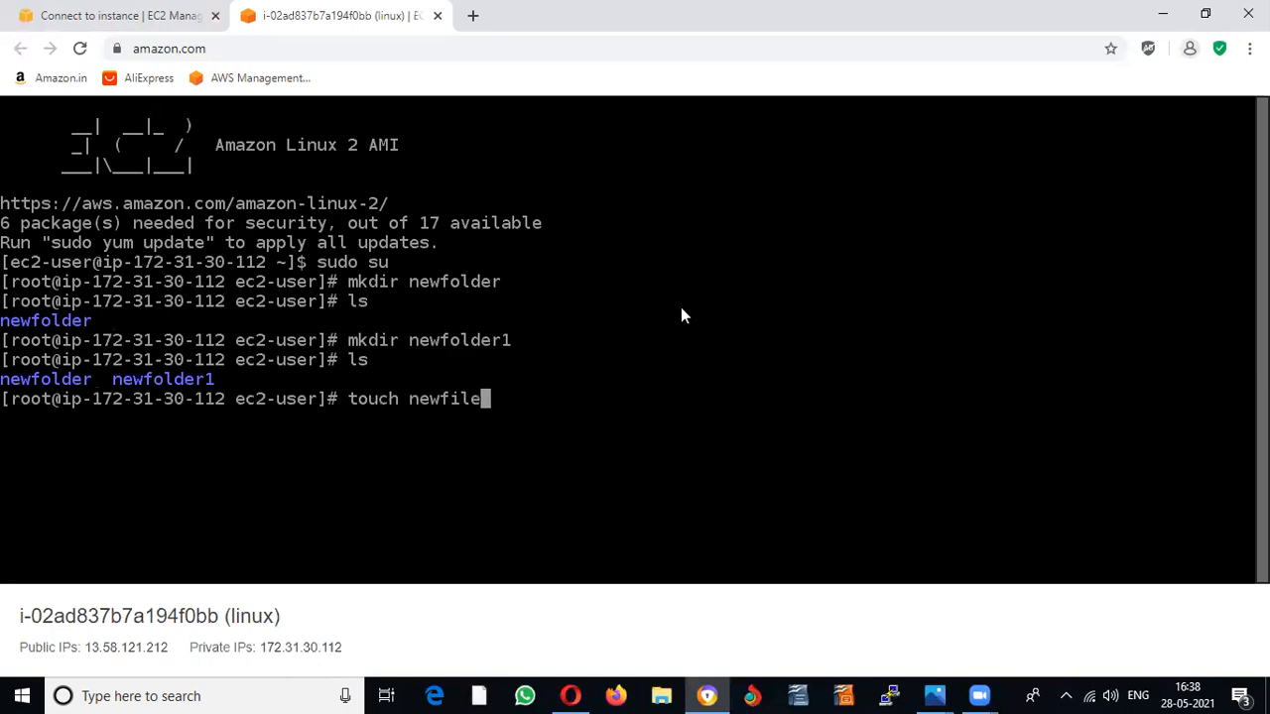
text(1)
key(Return)
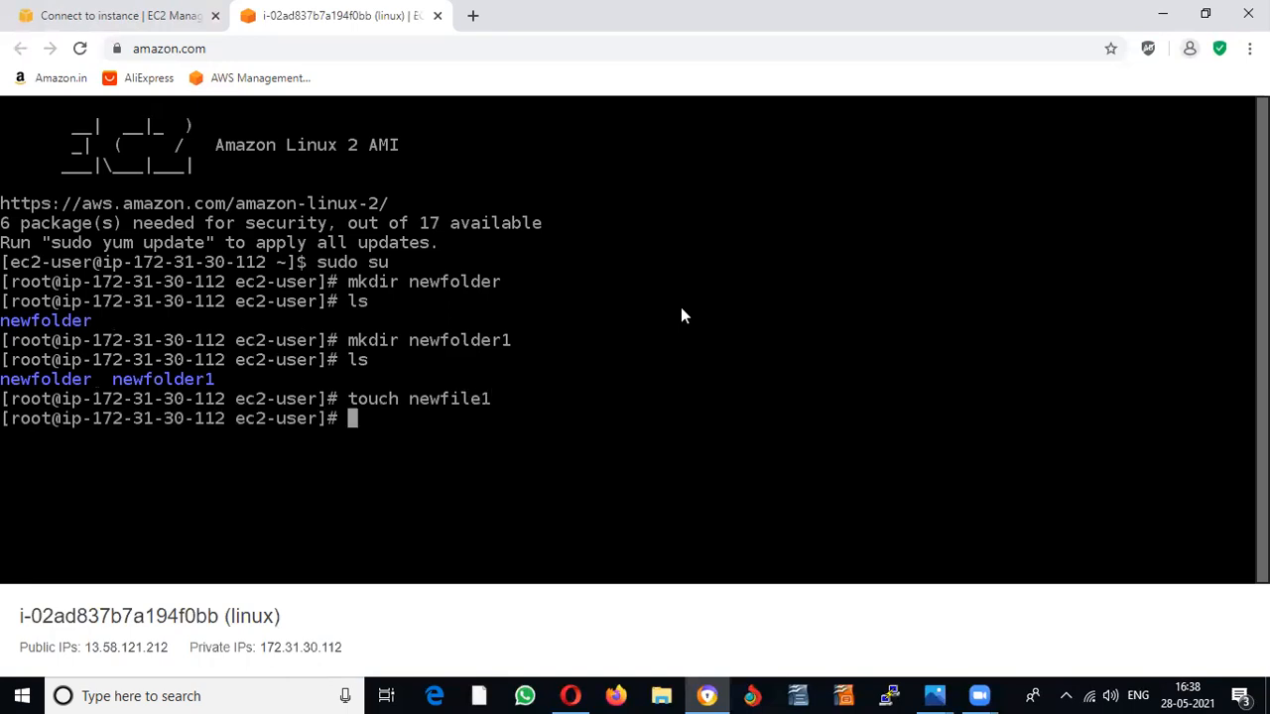
text(ls)
key(Return)
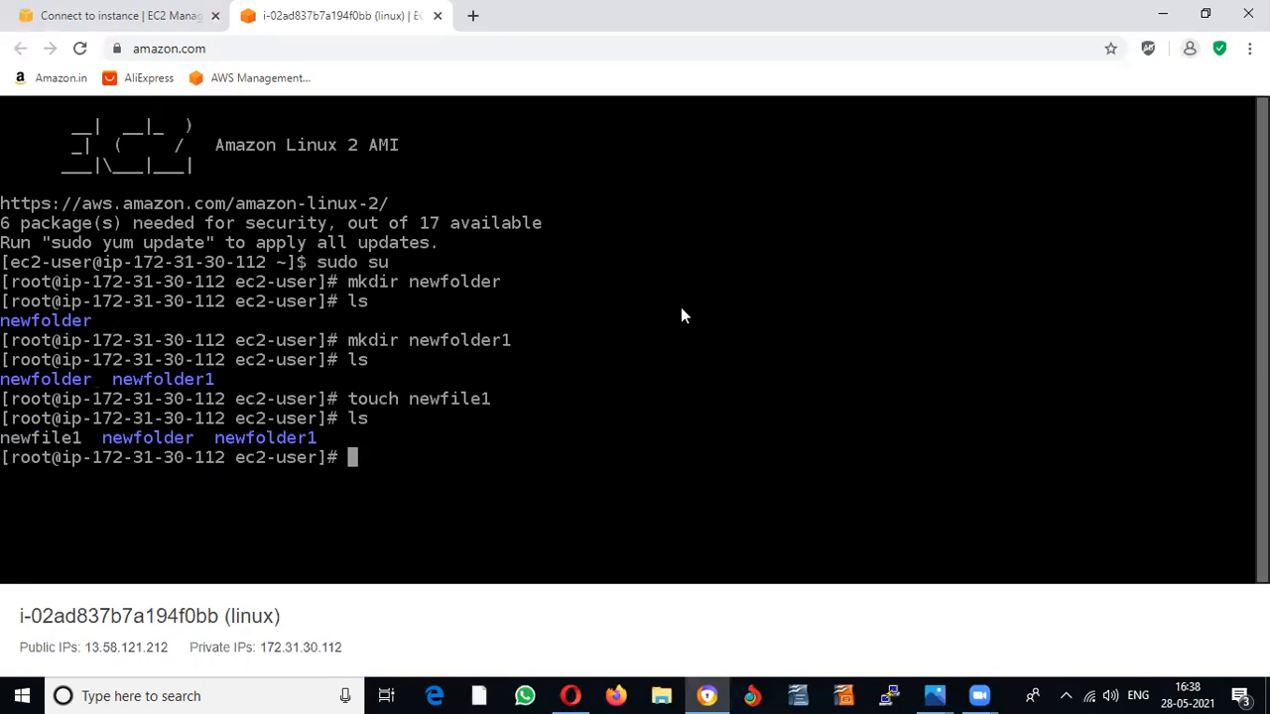
text(nano newfile)
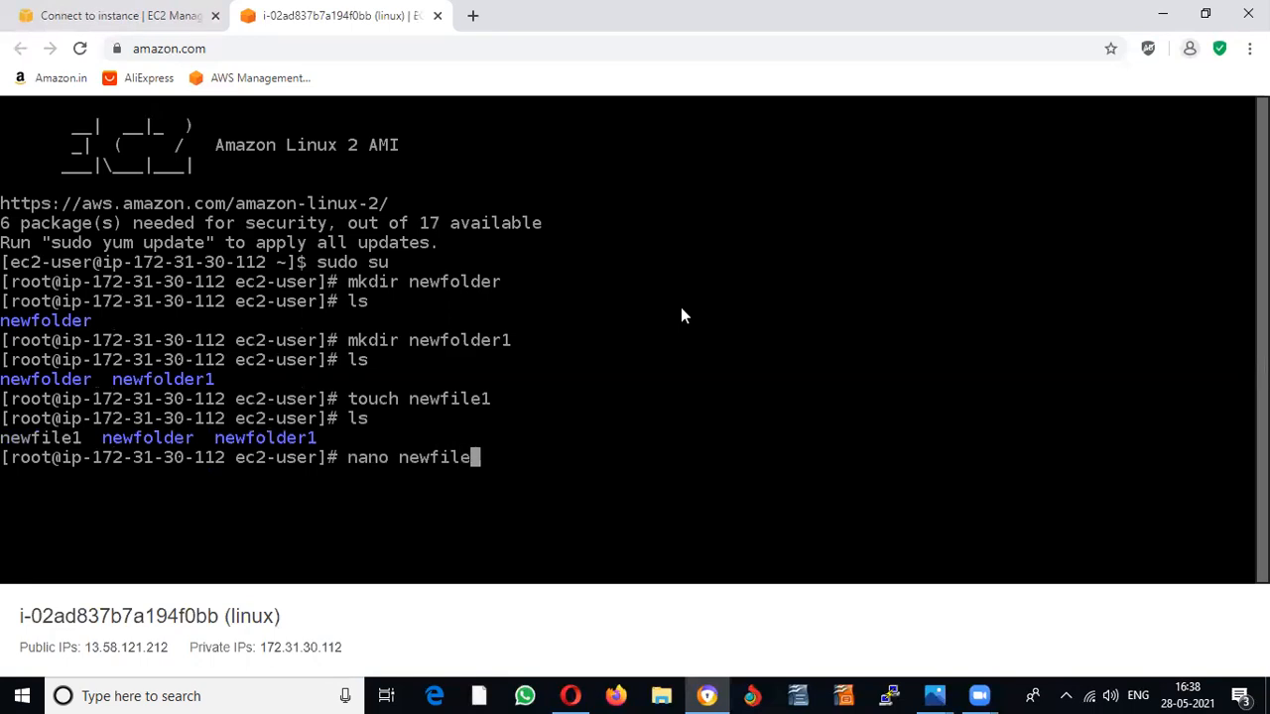
Step: Open newfile in nano and type the line 'hello world'
key(Return)
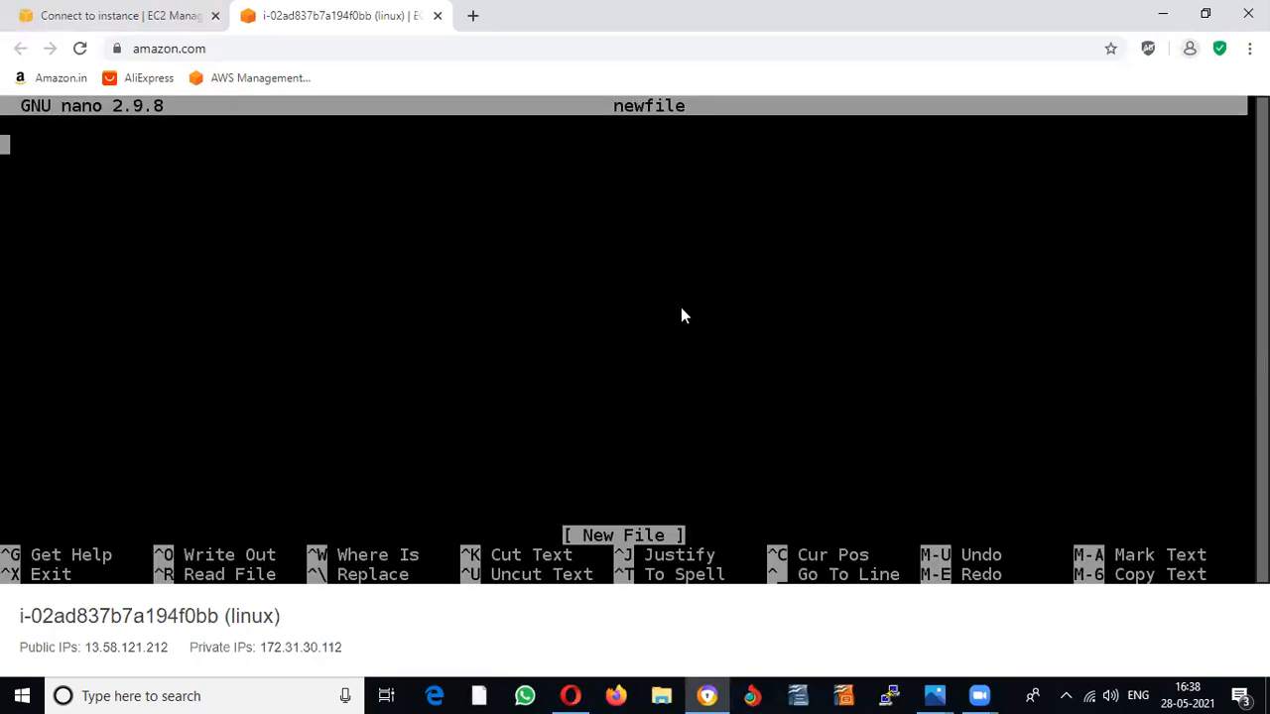
text(hello )
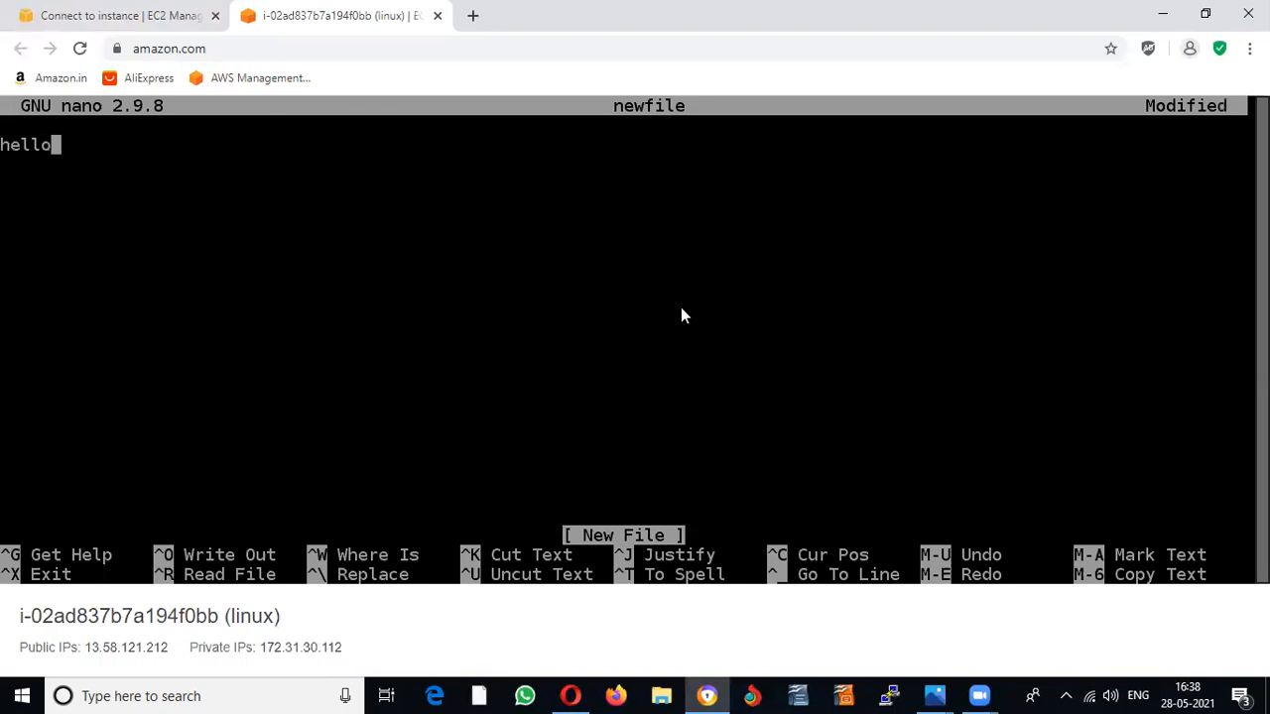
text(world)
Step: Save newfile and exit nano back to the root prompt
key(ctrl+o)
key(Return)
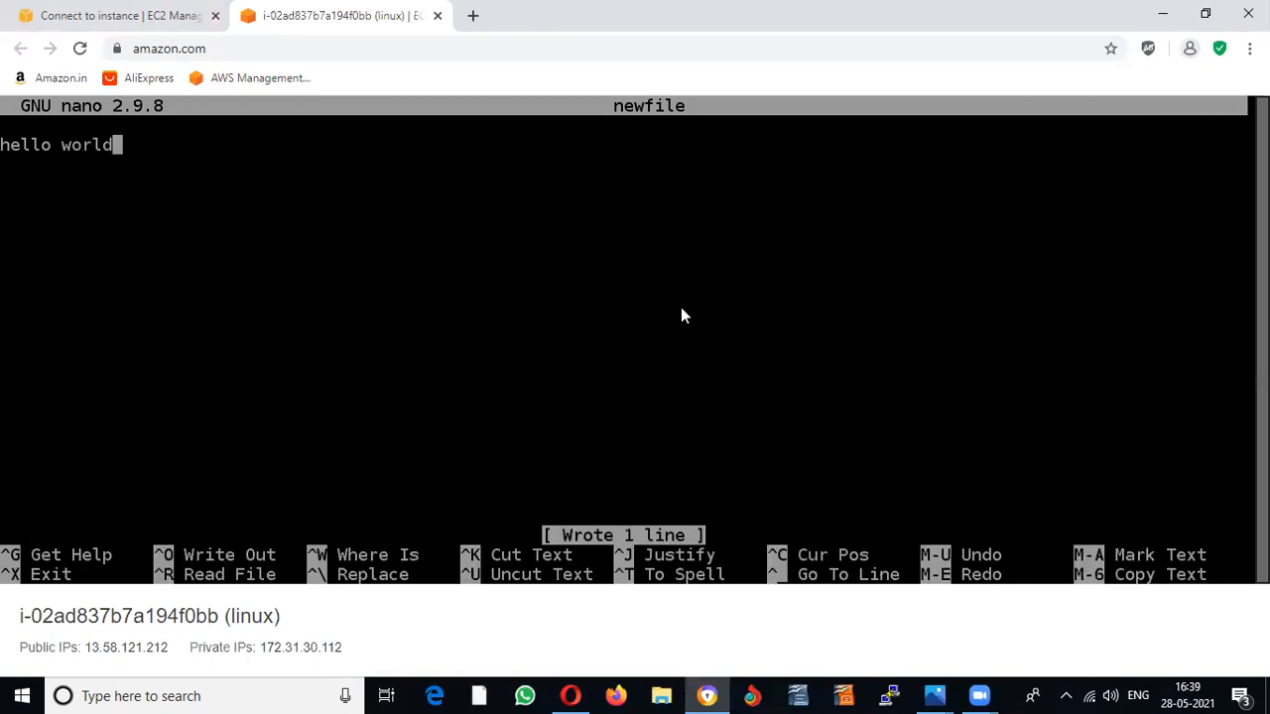
key(ctrl+o)
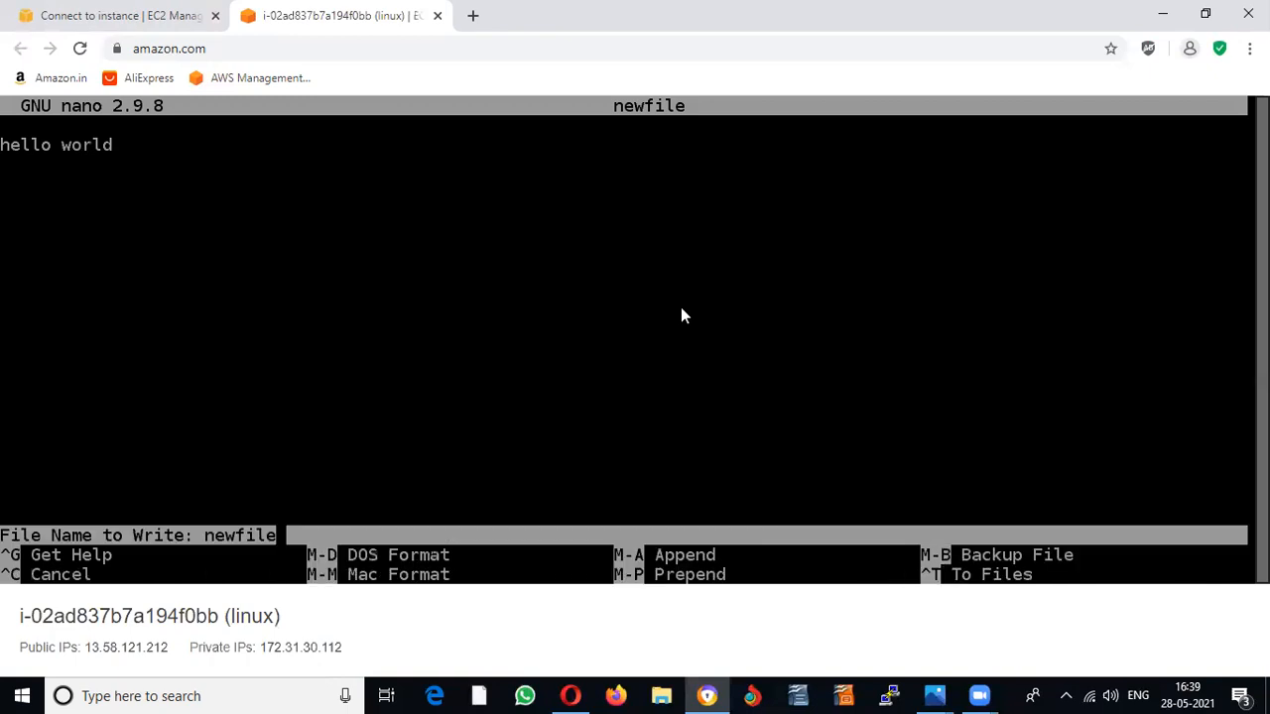
key(Return)
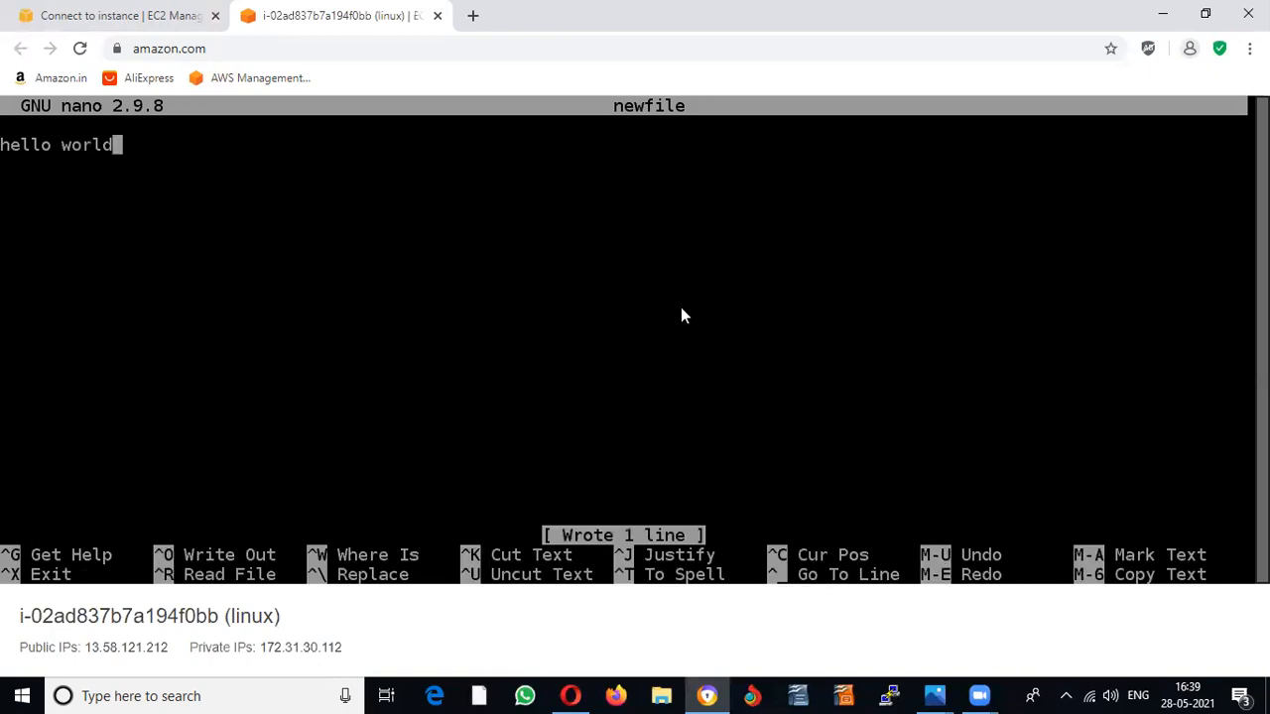
key(ctrl+o)
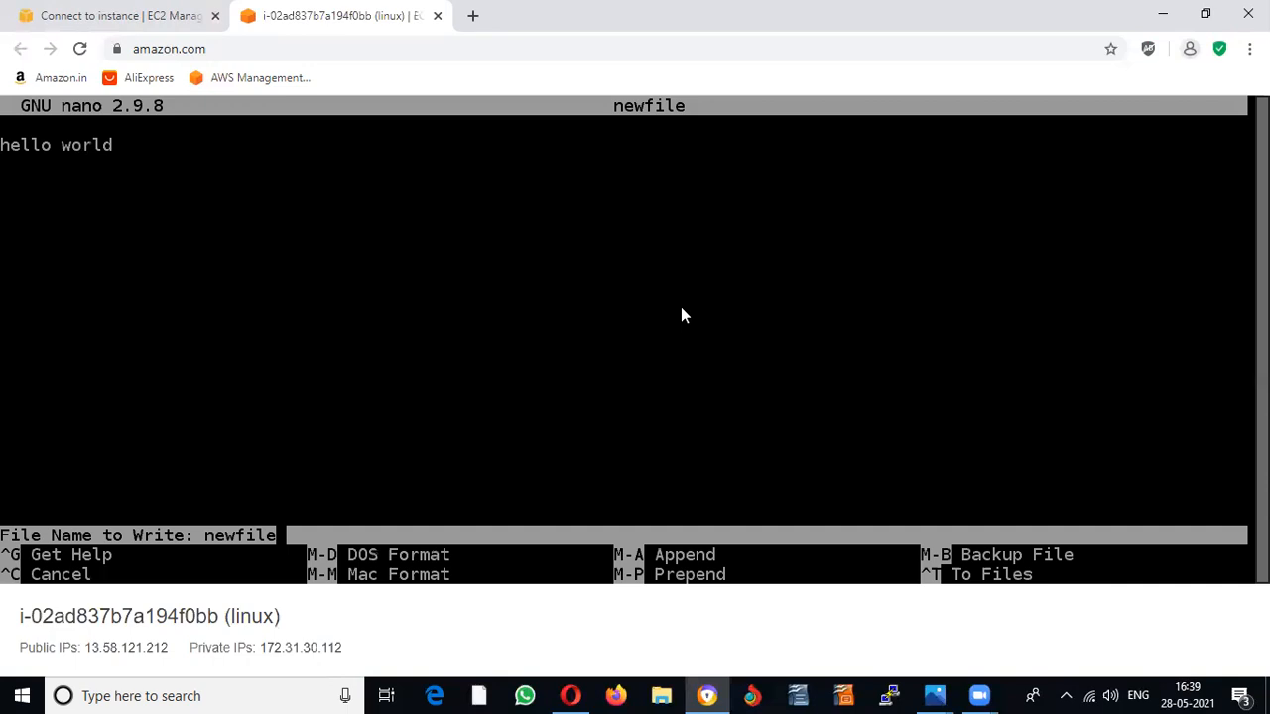
key(Return)
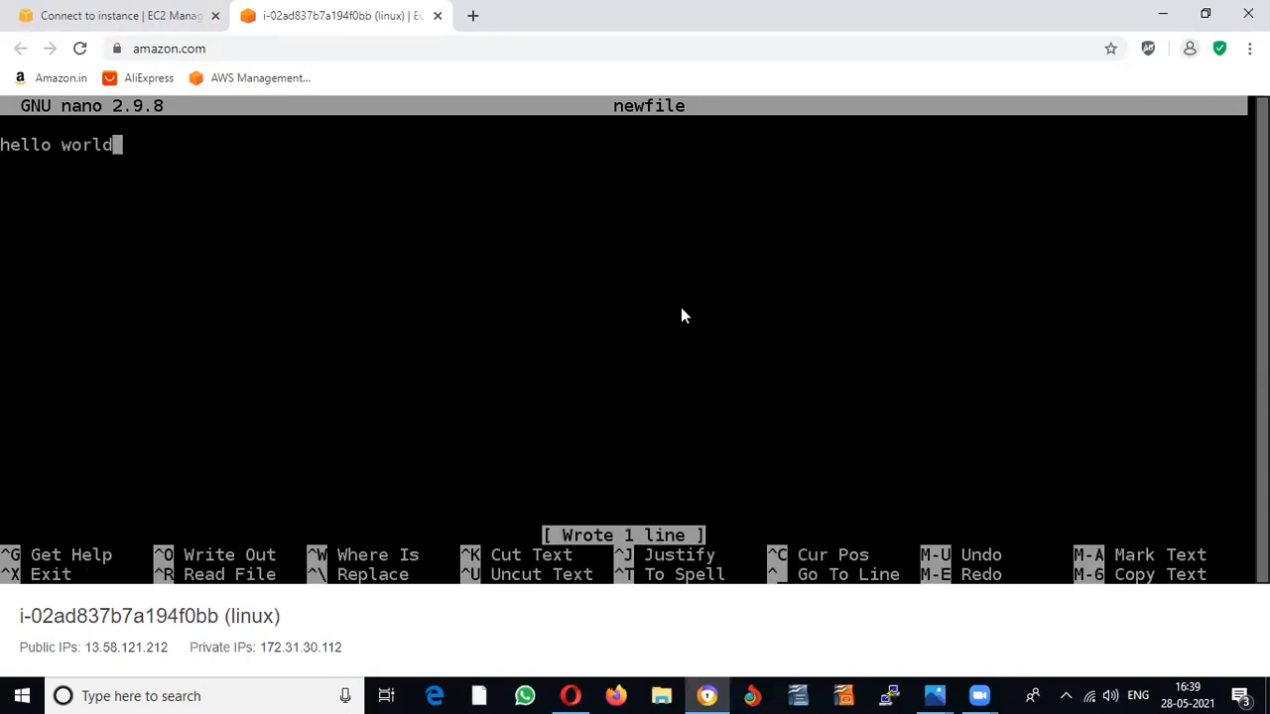
key(ctrl+o)
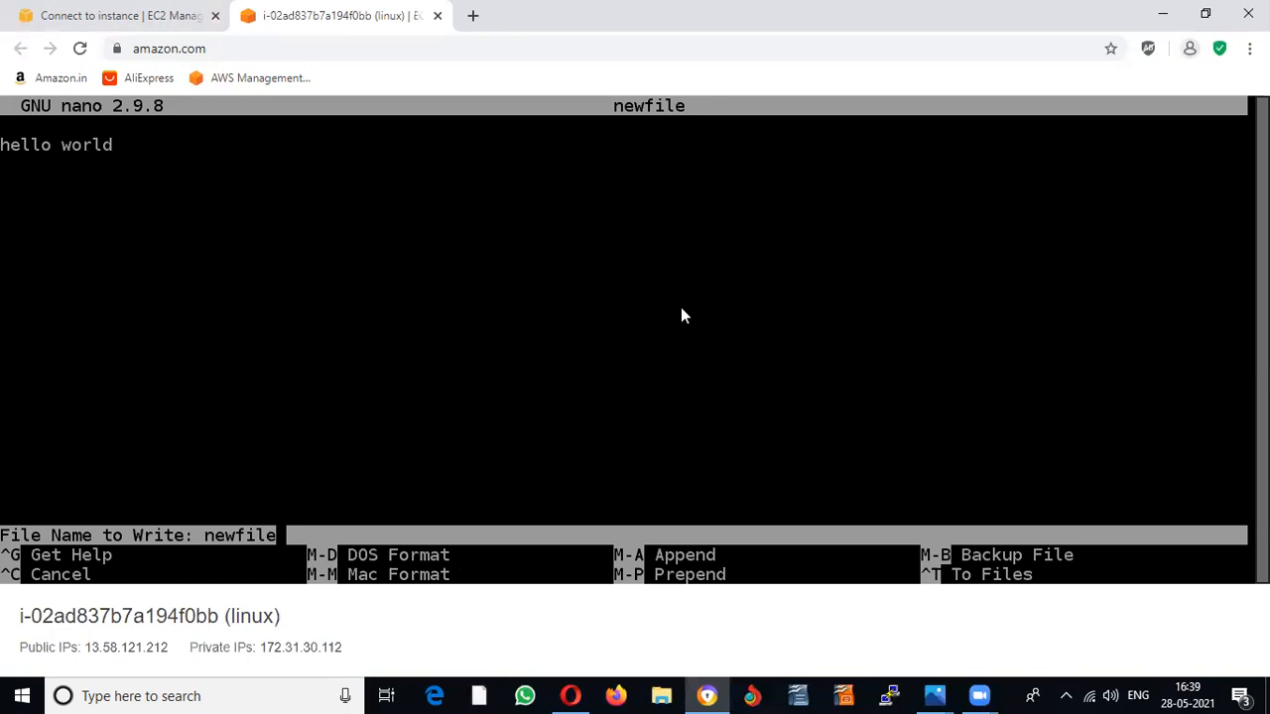
key(ctrl+c)
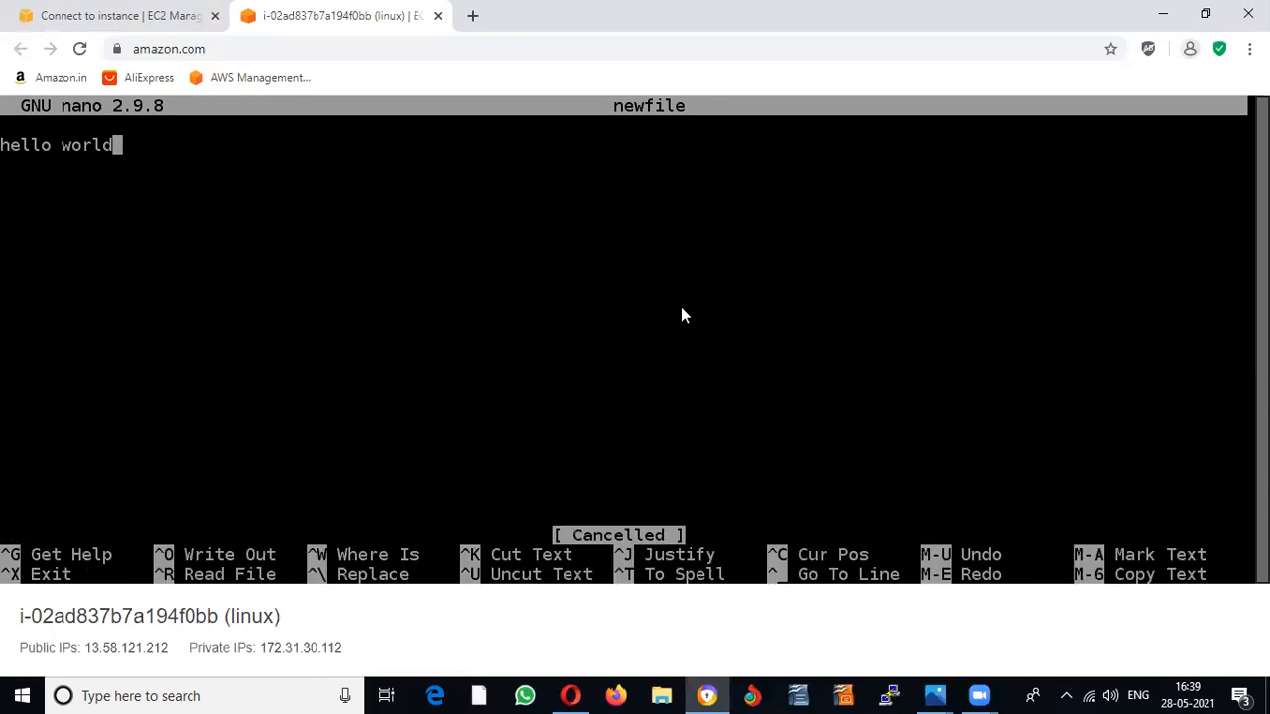
key(ctrl+x)
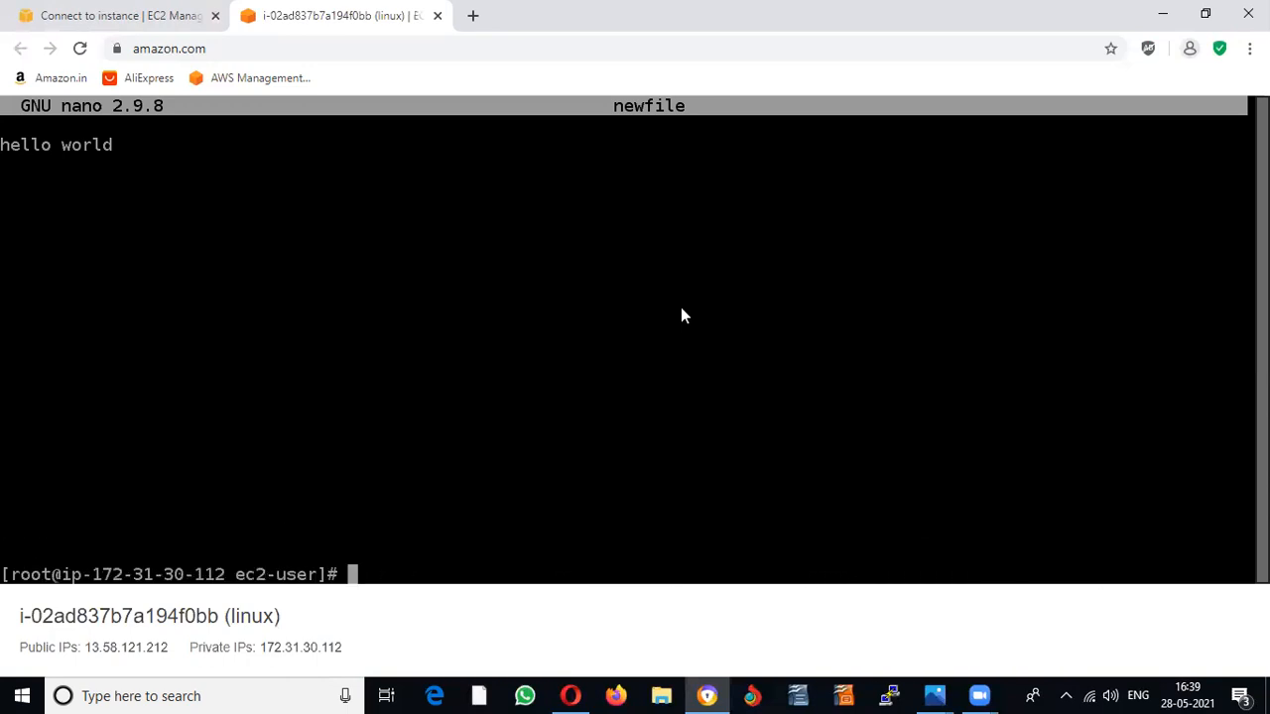
Step: Print the contents of newfile1 and list the home folder
text(cat new)
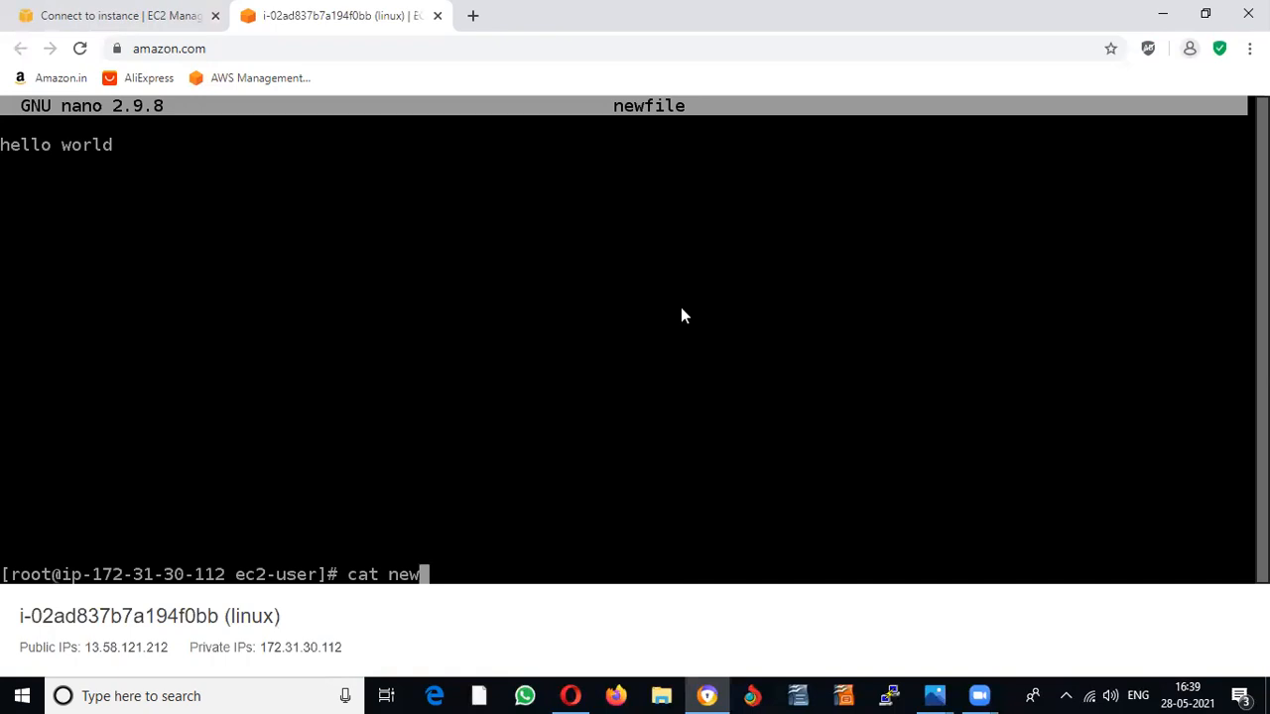
text(file1)
key(Return)
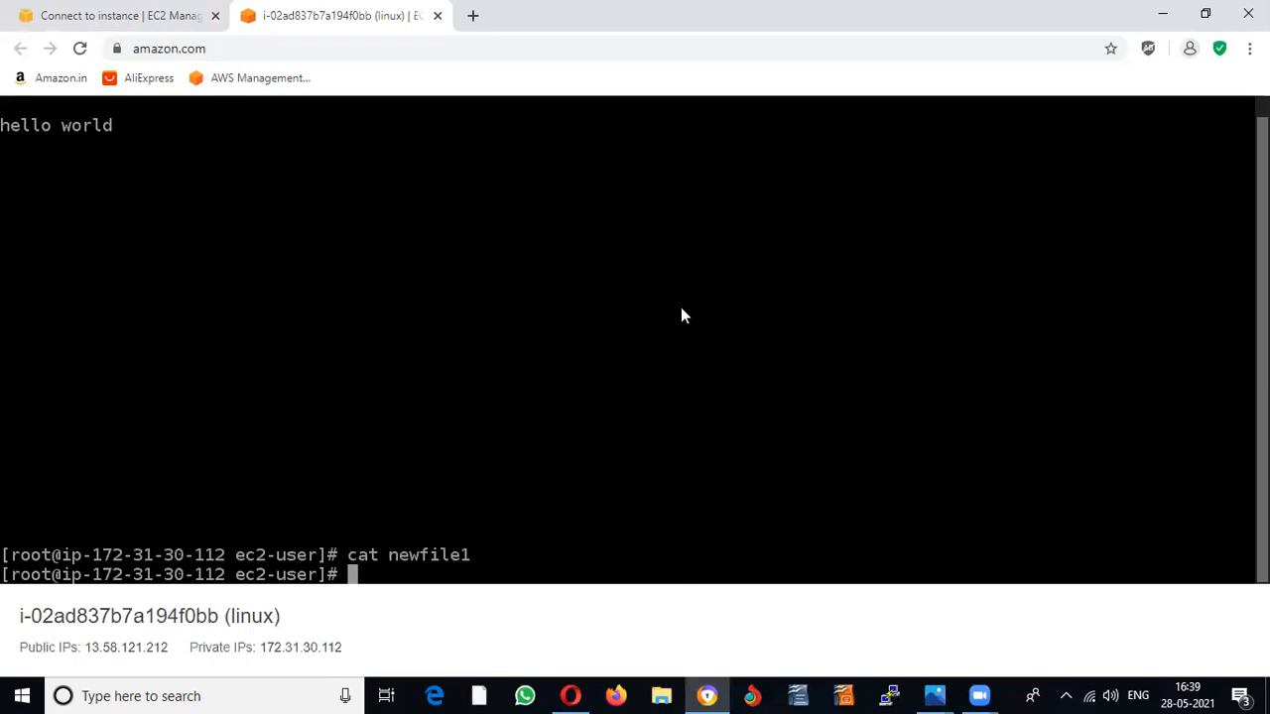
text(ls)
key(Return)
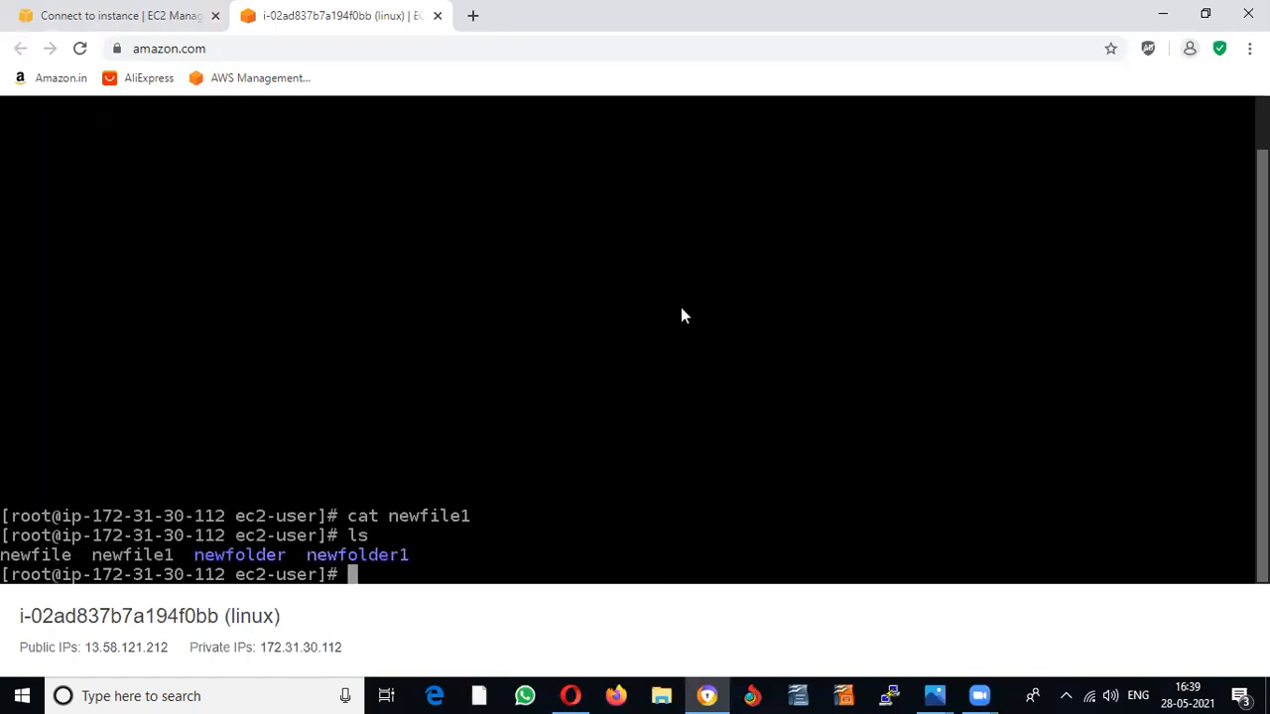
Step: Print newfile's 'hello world' contents, then return to the console's AWS services list
key(Up)
key(Up)
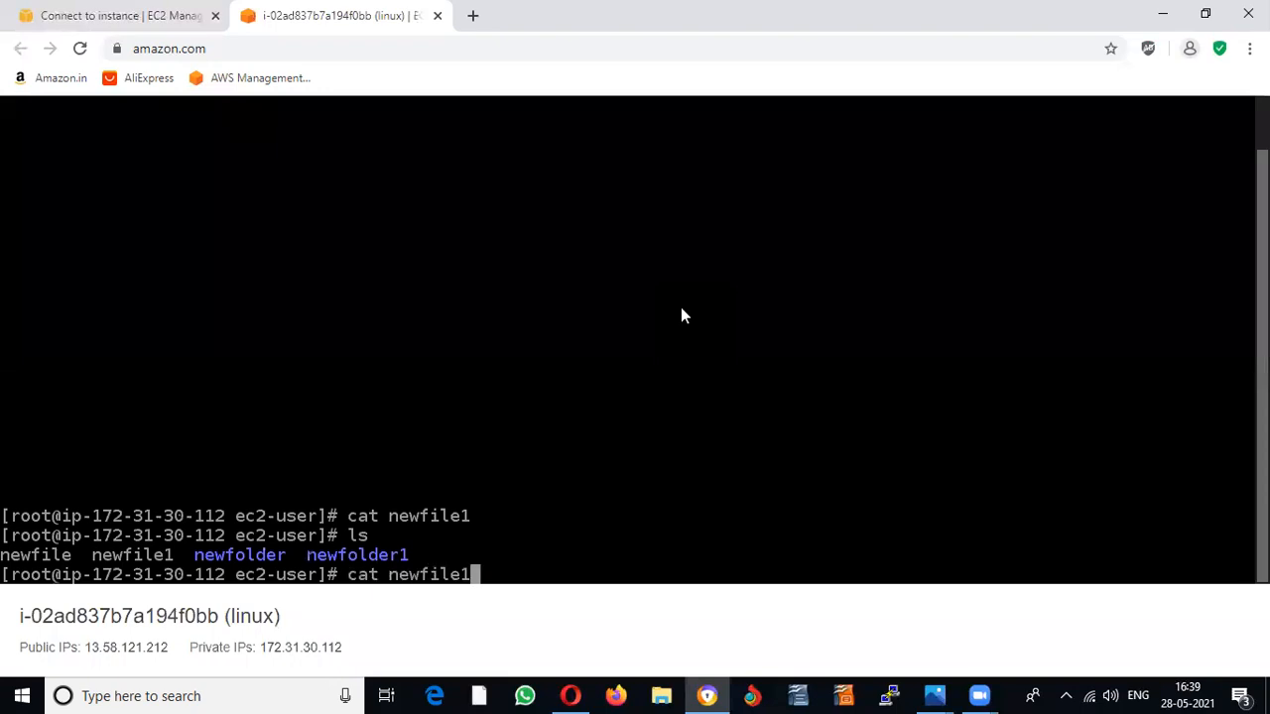
key(BackSpace)
key(Return)
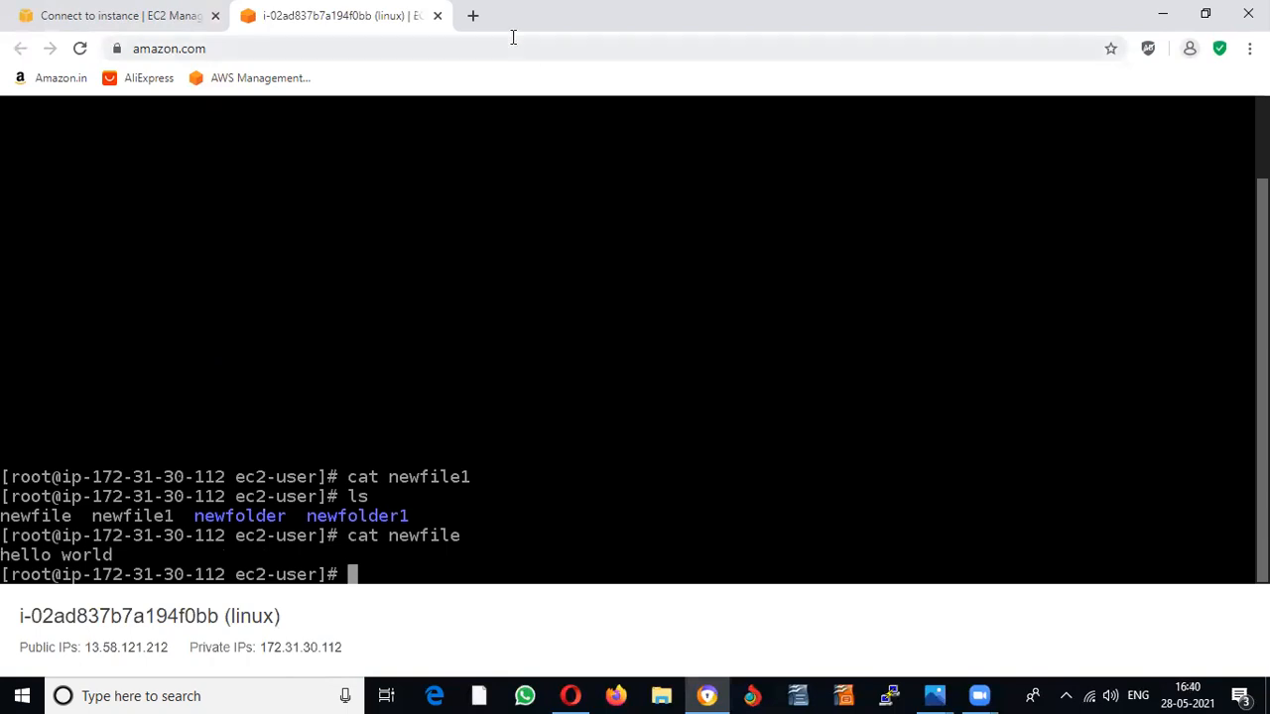
click(85, 24)
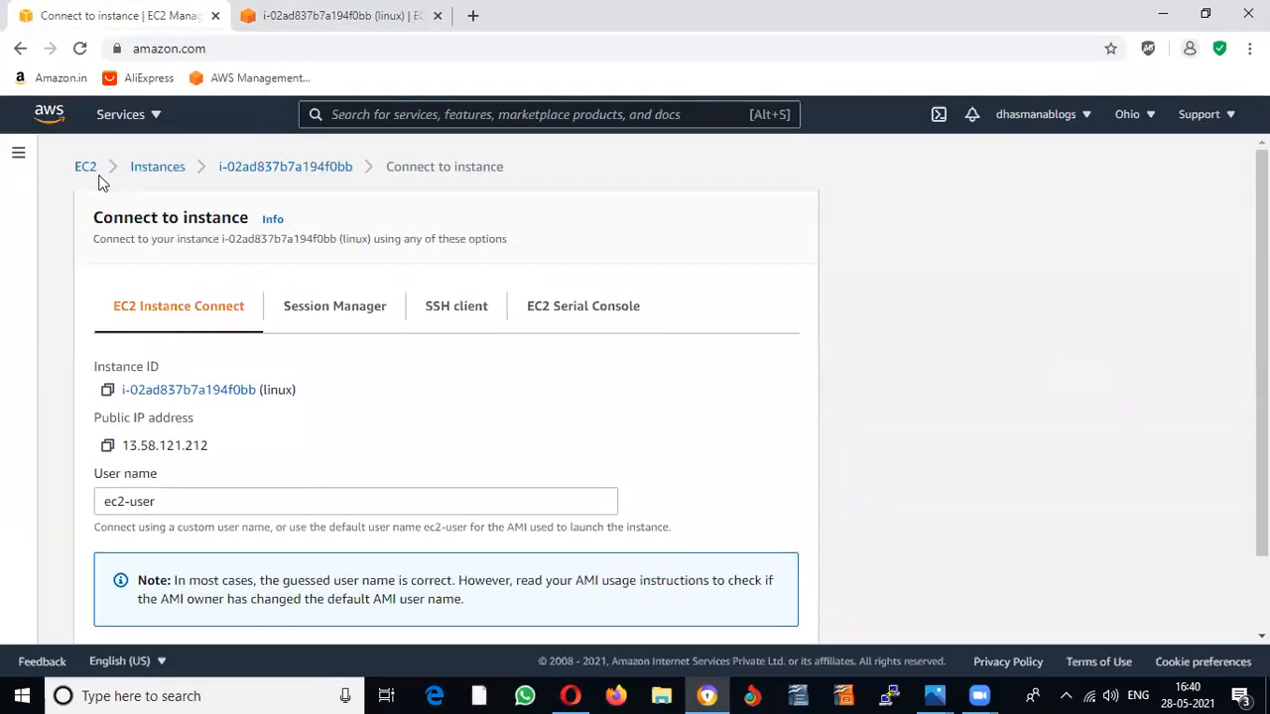
click(123, 116)
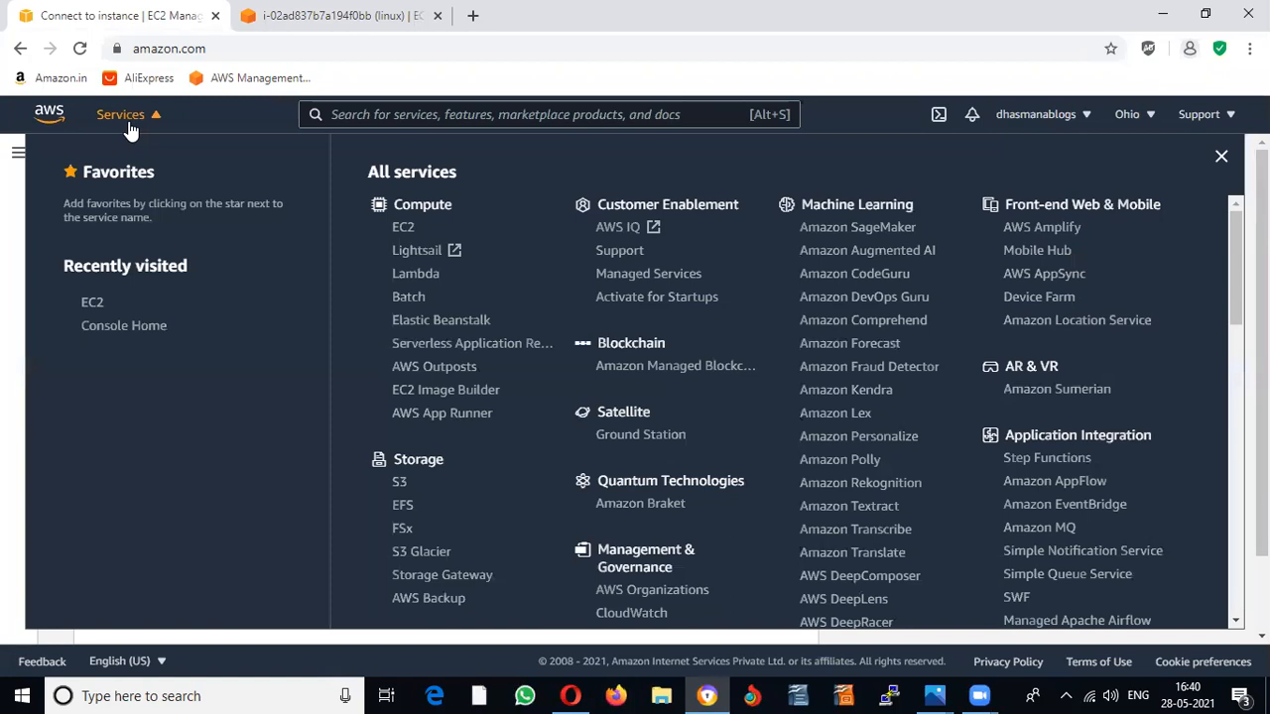
Step: Go to EC2's running instances, select Ws2019 and open its Connect page
click(402, 229)
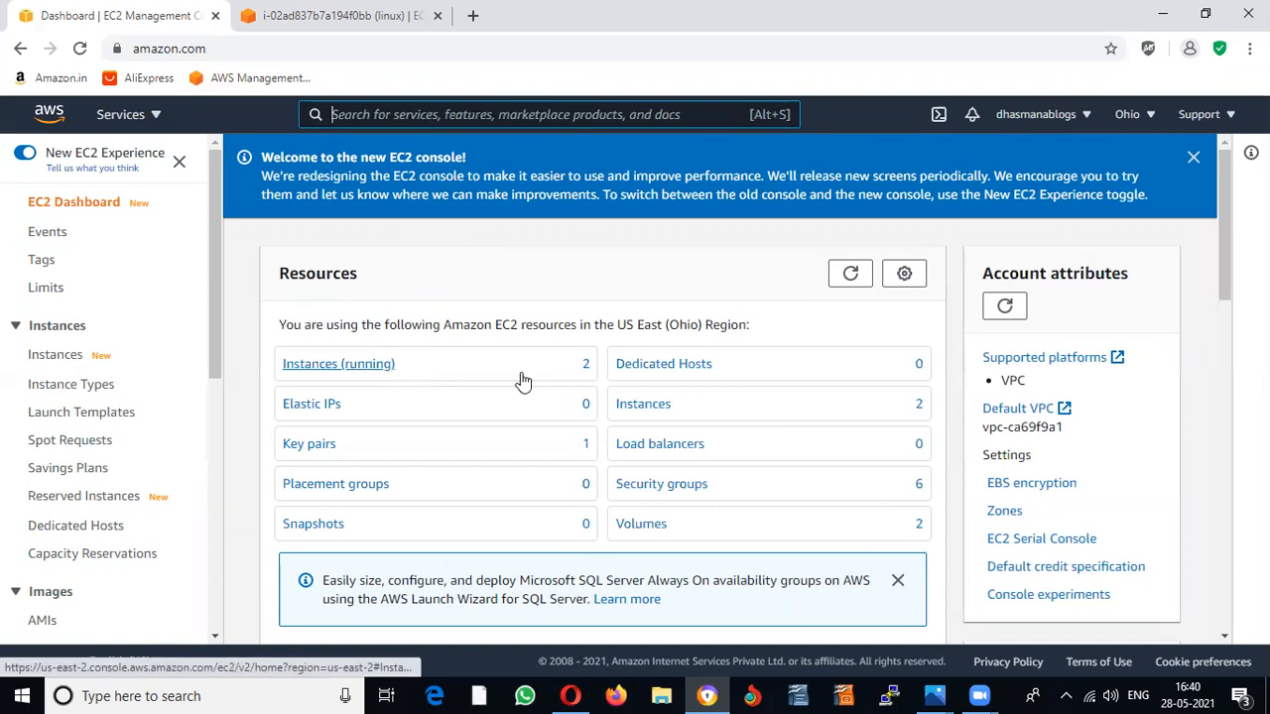
click(357, 367)
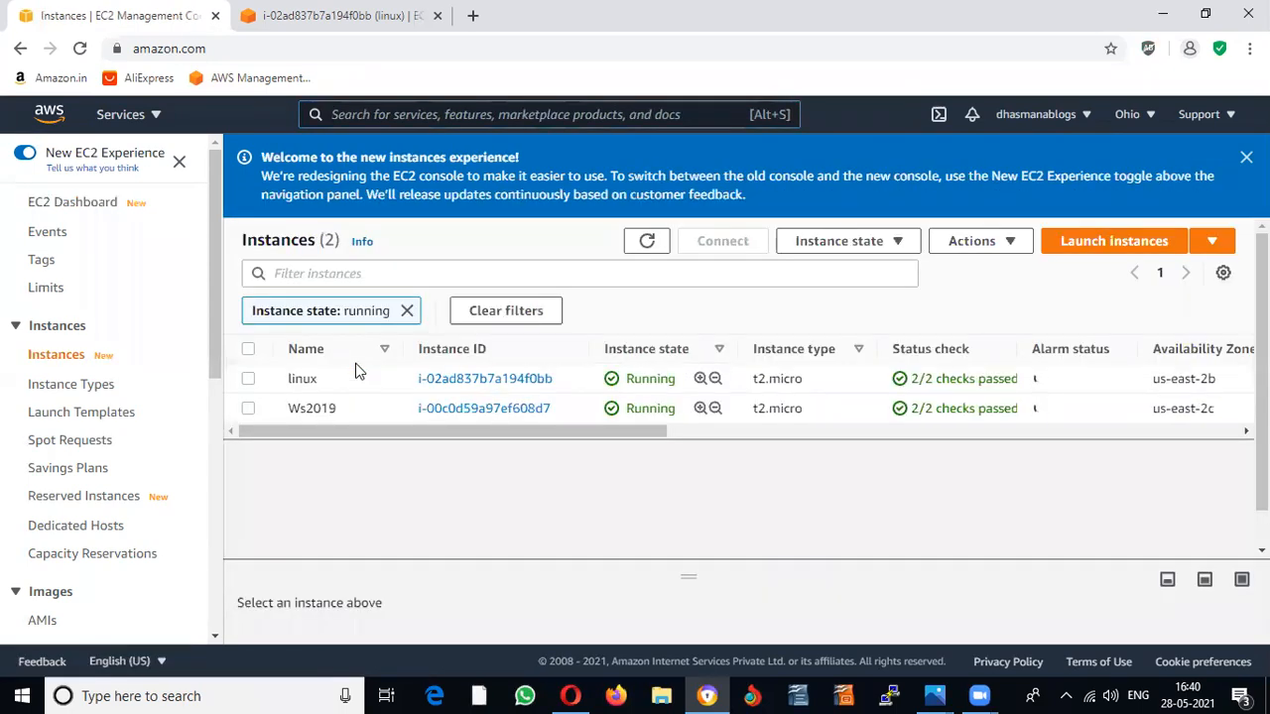
click(248, 408)
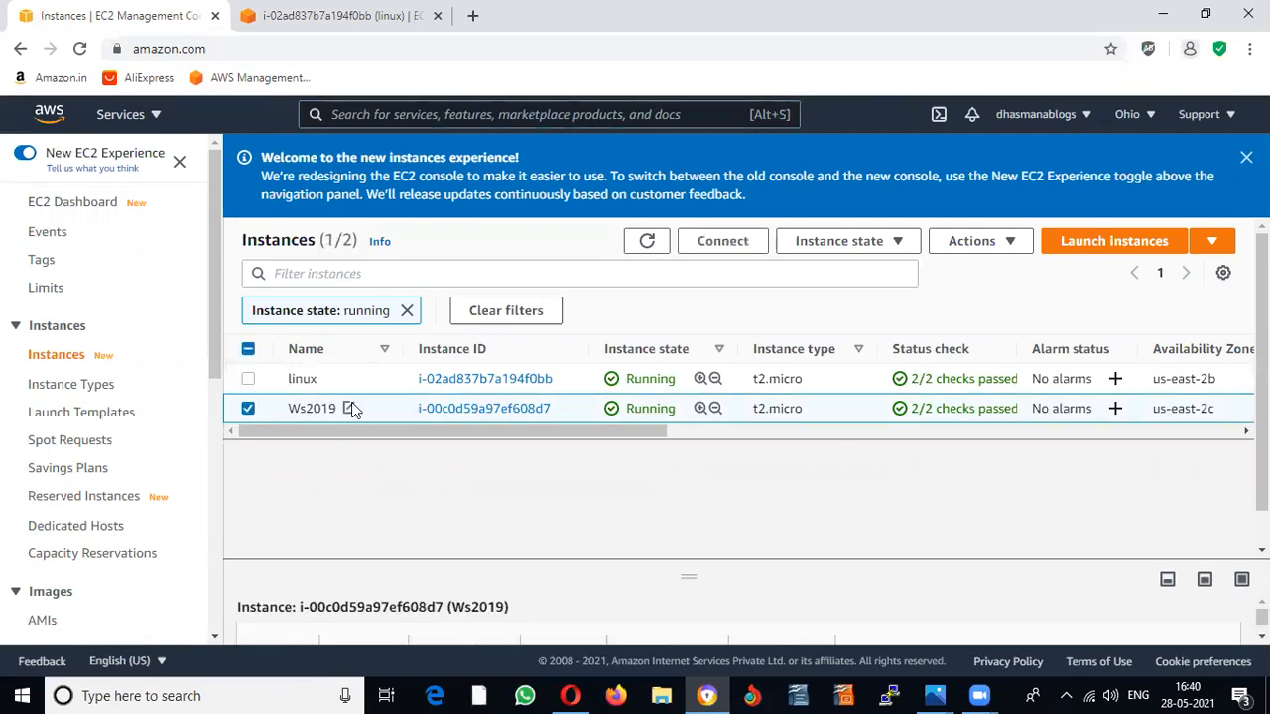
click(725, 247)
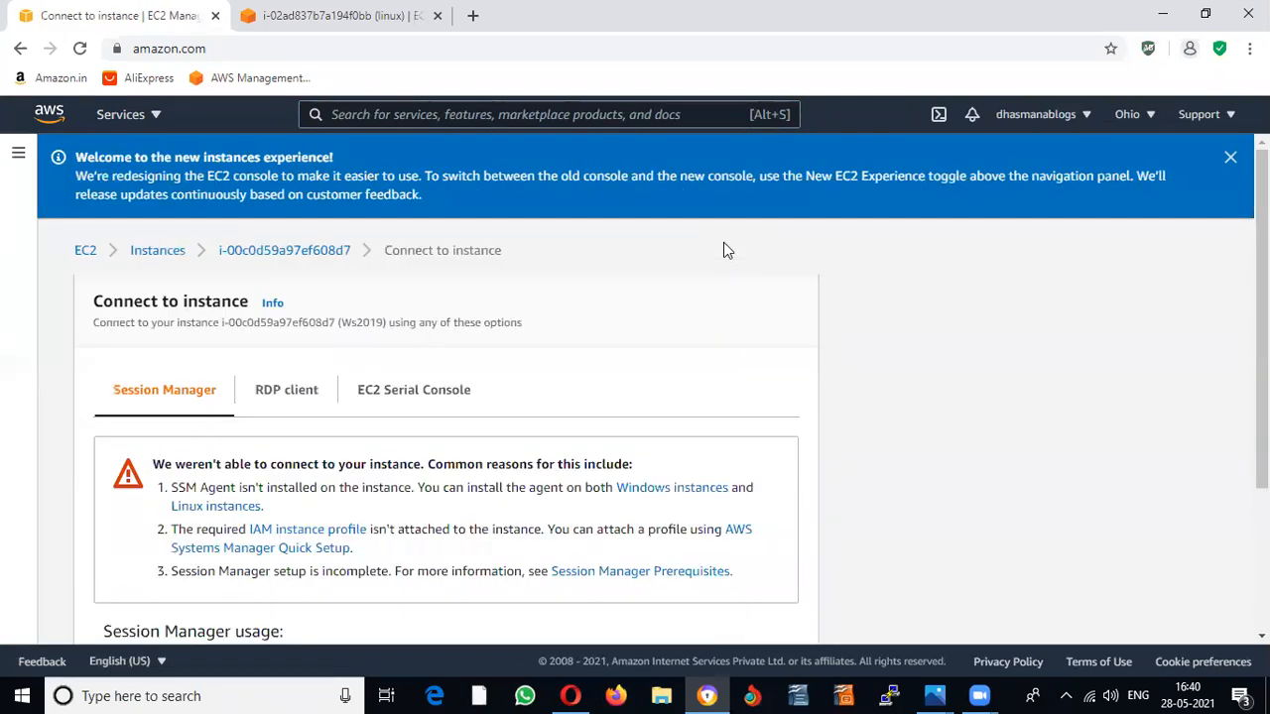
Step: Show Ws2019's RDP client details: public DNS and user name Administrator
scroll(558, 355, down, 3)
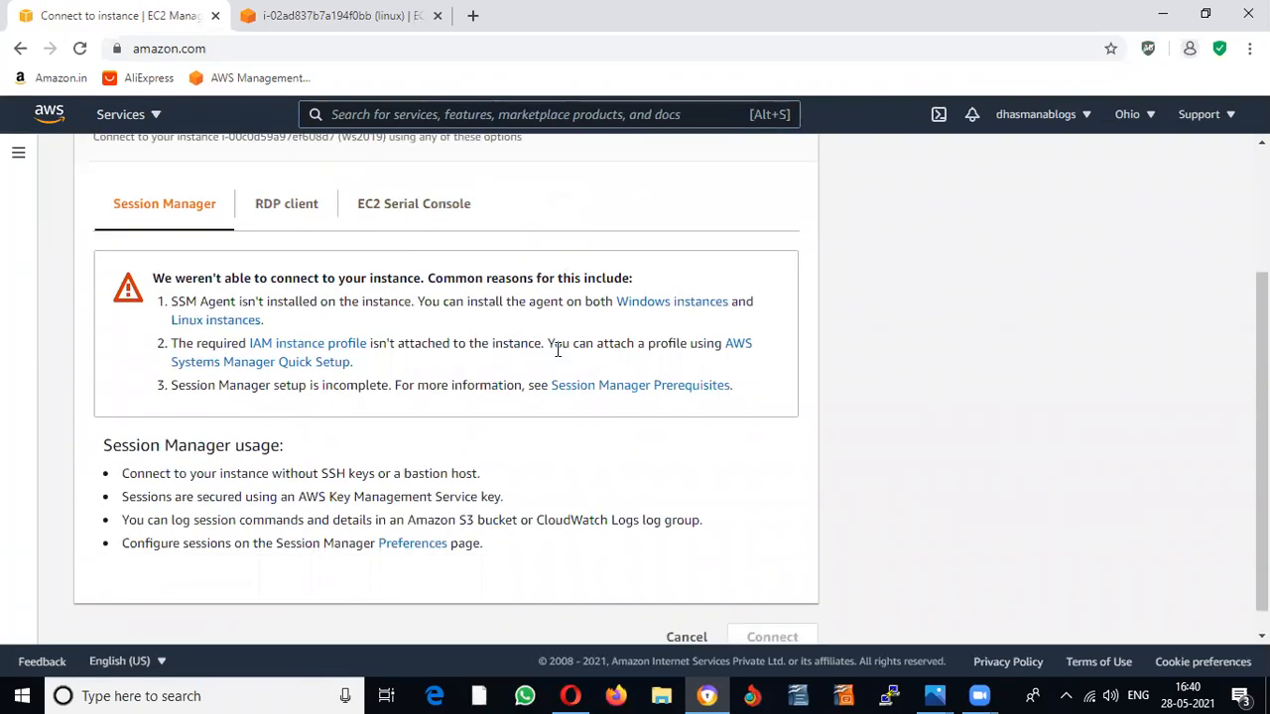
click(278, 210)
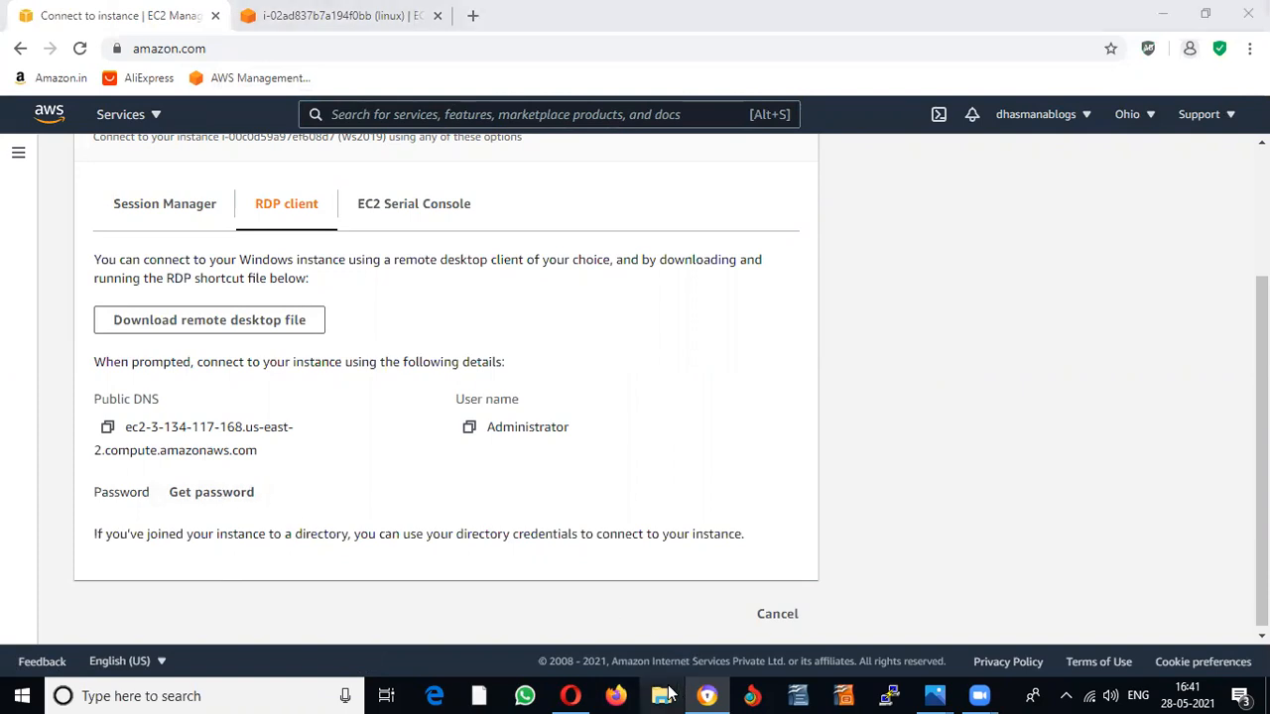
click(662, 695)
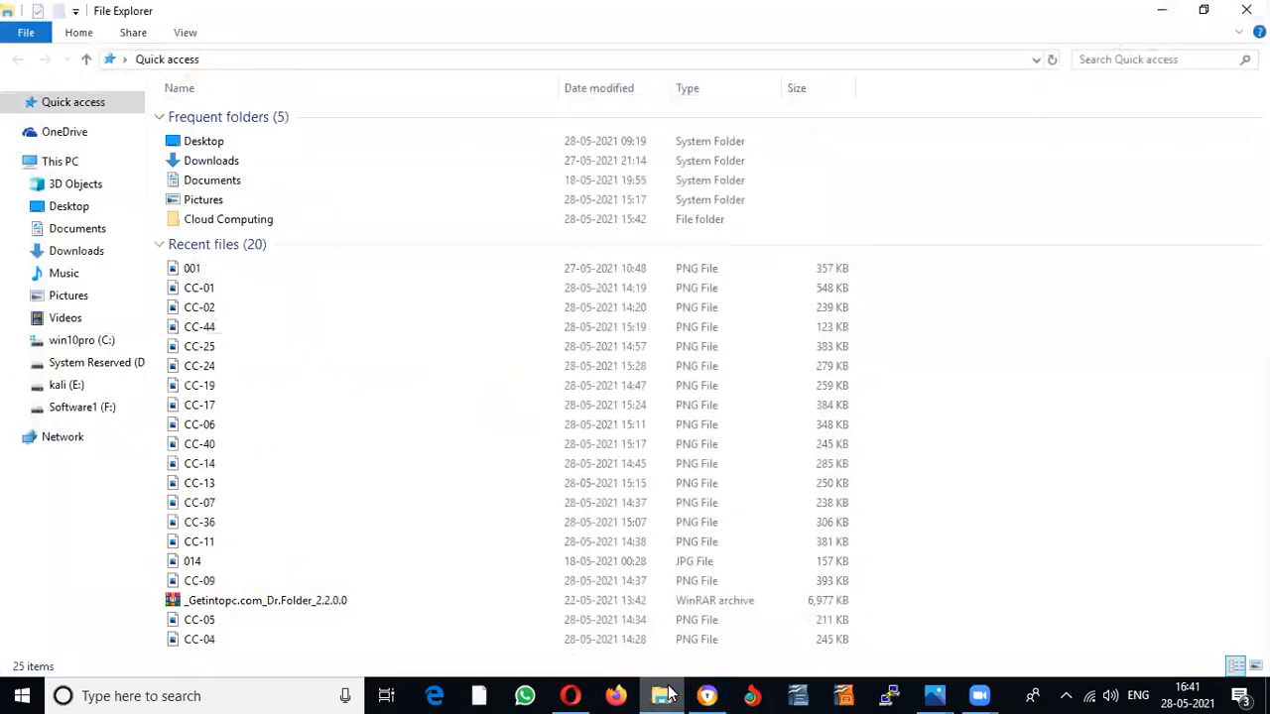
Step: View the Downloads folder with the .pem key files, then minimize File Explorer
click(99, 251)
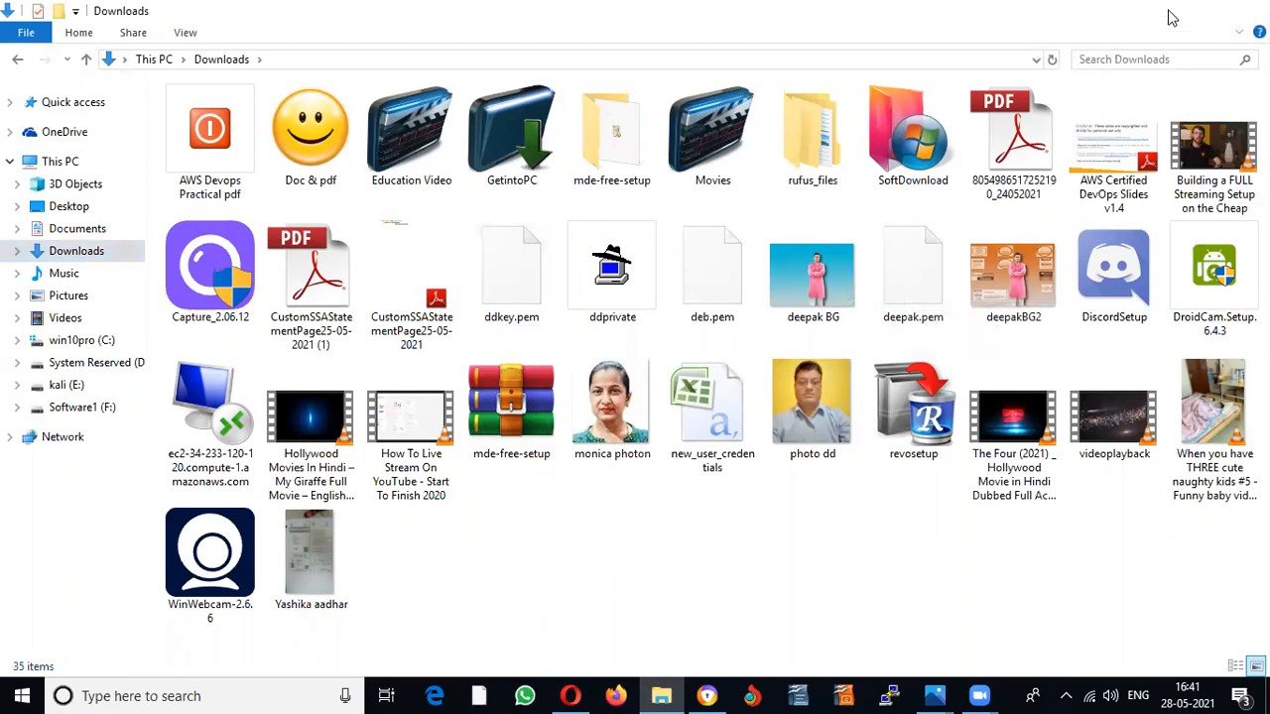
click(1171, 18)
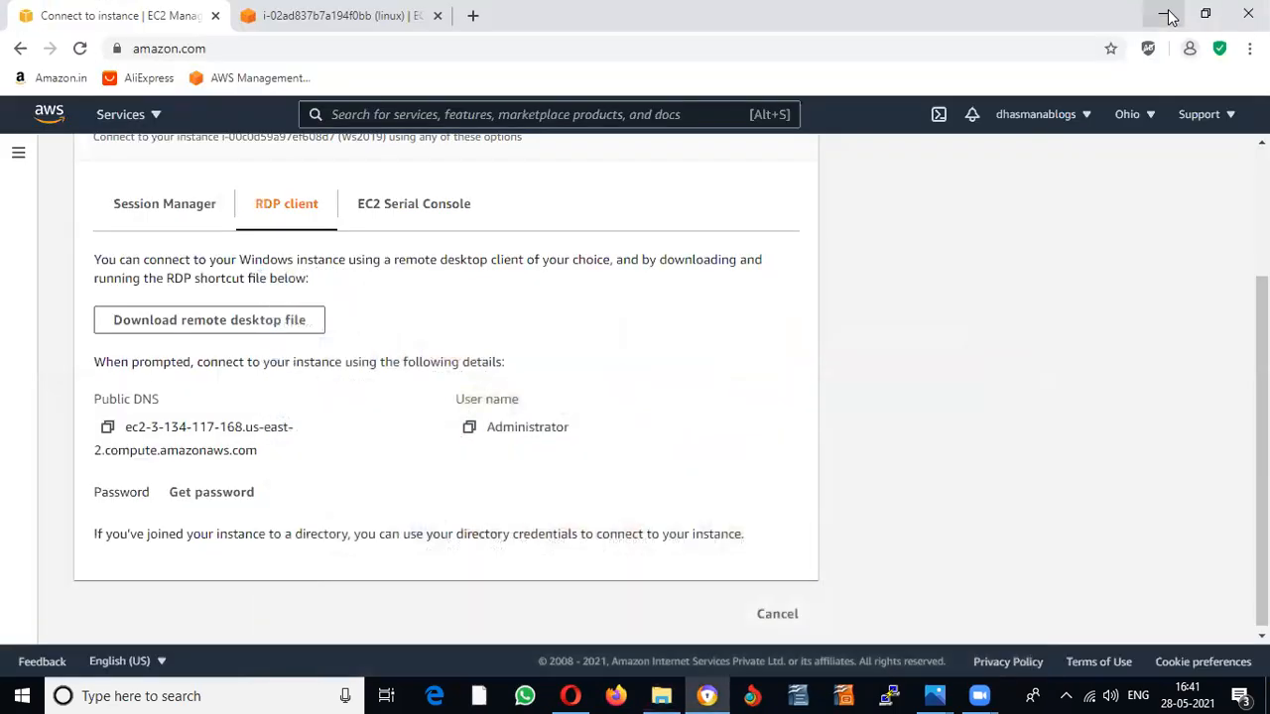
Step: Start Get password for Ws2019 and load the instance's .pem key from Downloads
click(207, 494)
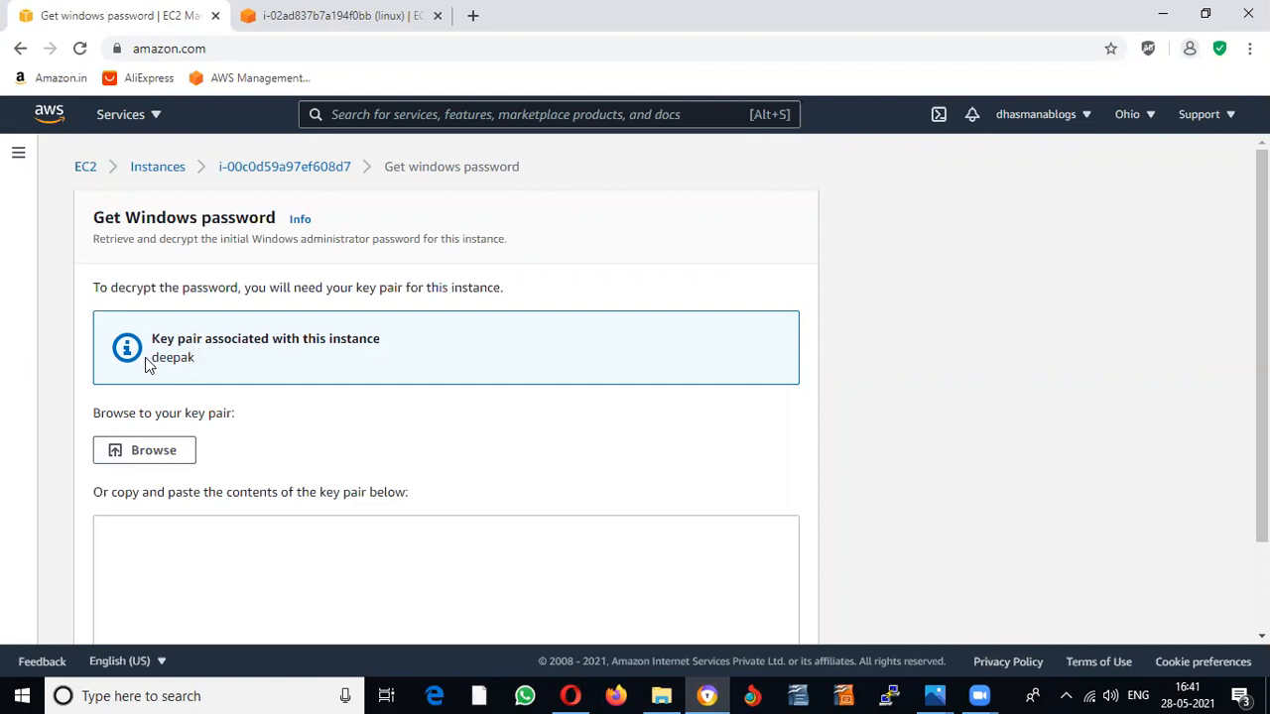
click(154, 458)
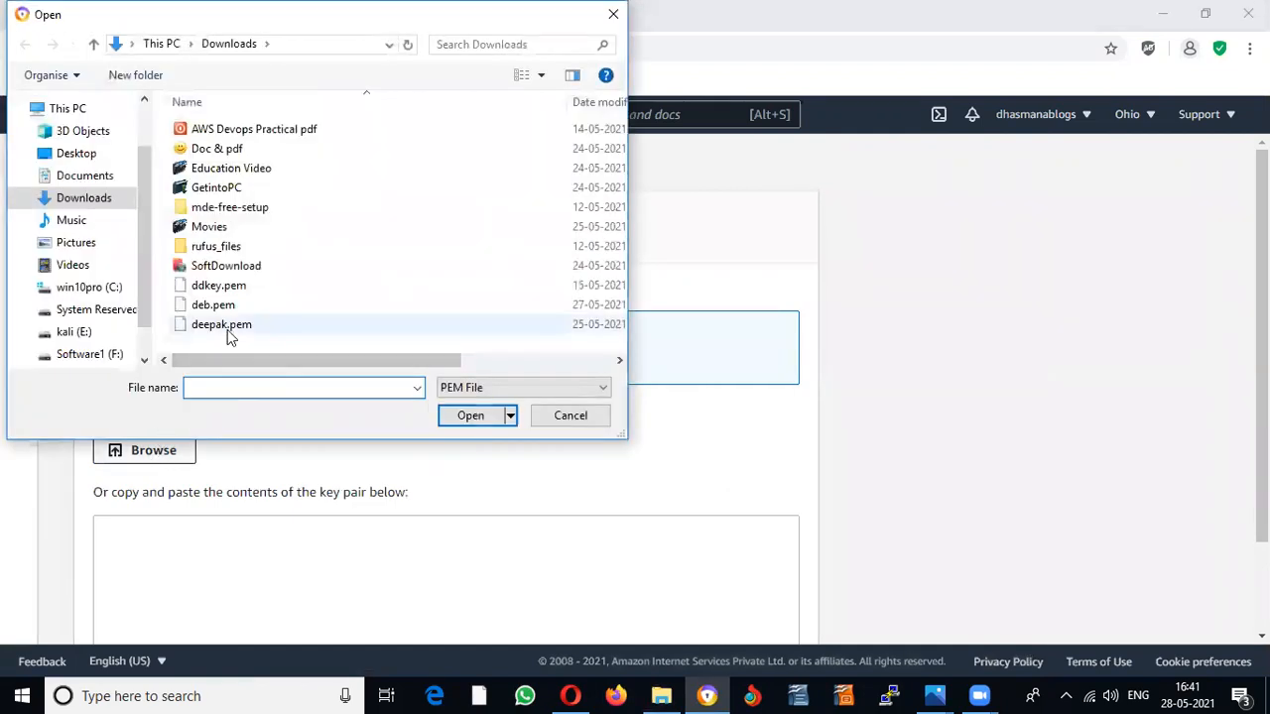
click(228, 329)
click(462, 420)
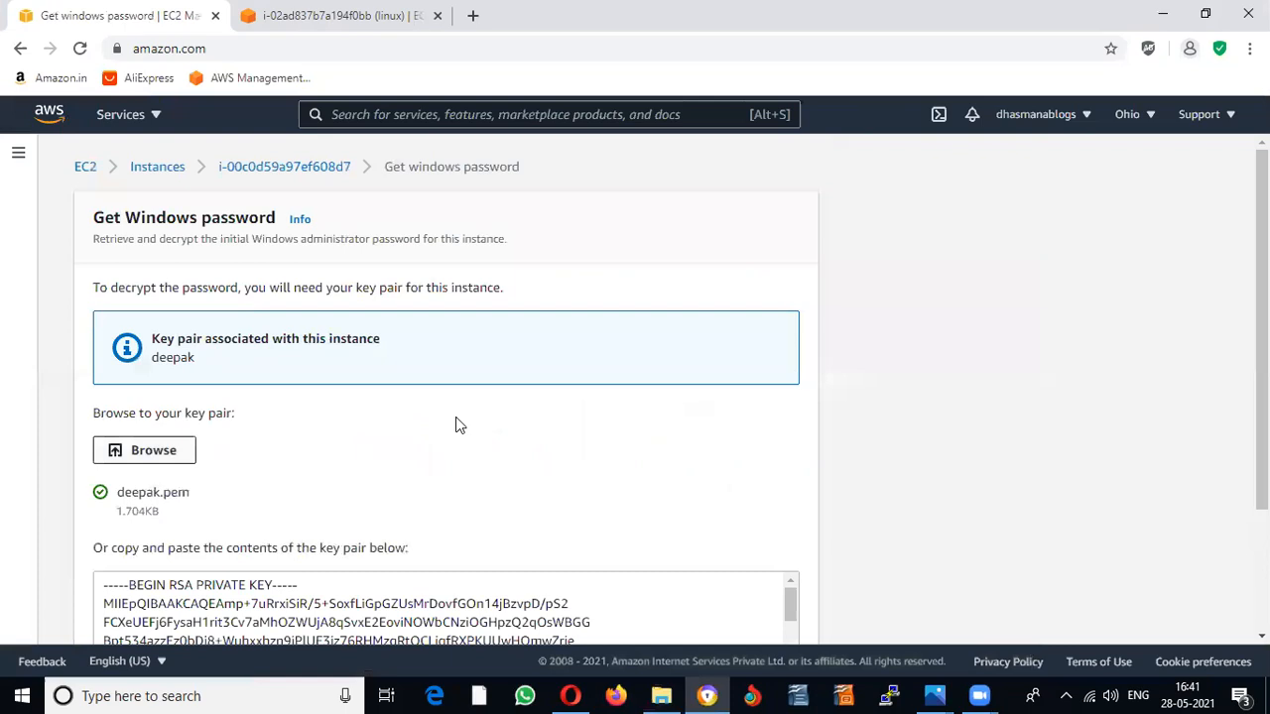
Step: Decrypt the Administrator password and copy it to the clipboard
scroll(455, 424, down, 3)
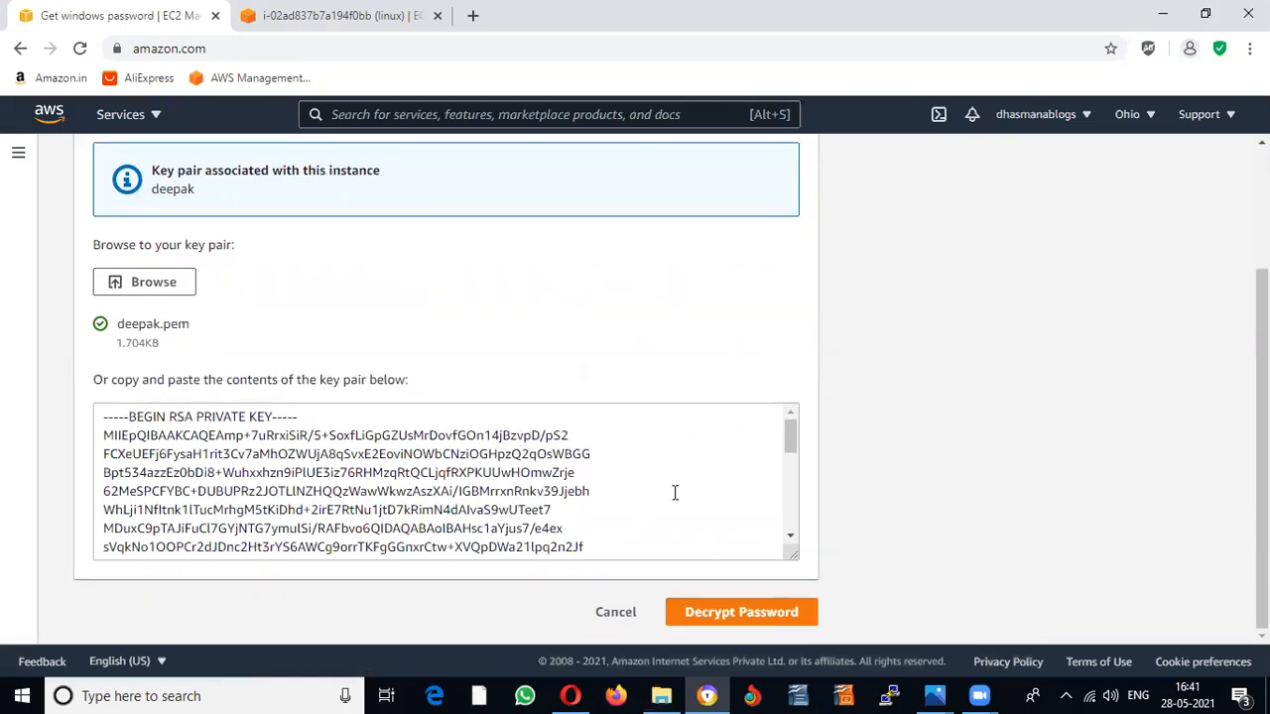
click(738, 614)
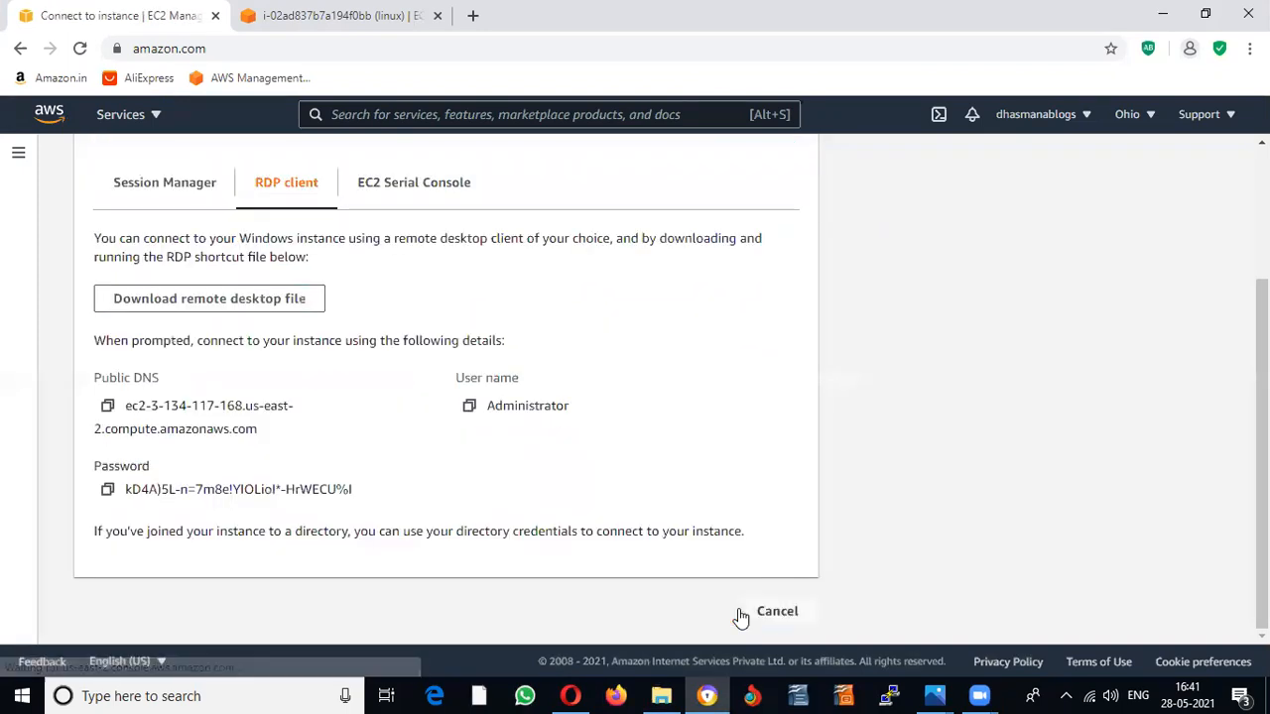
drag(368, 487, 121, 506)
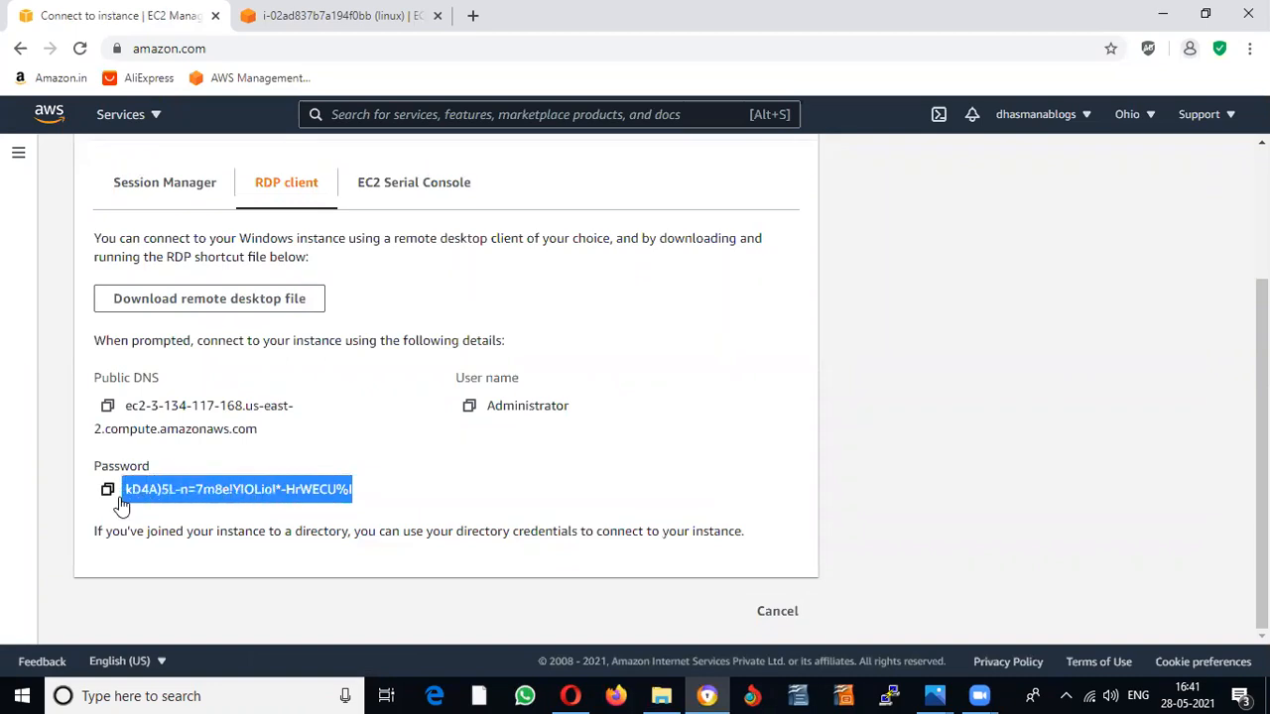
click(444, 478)
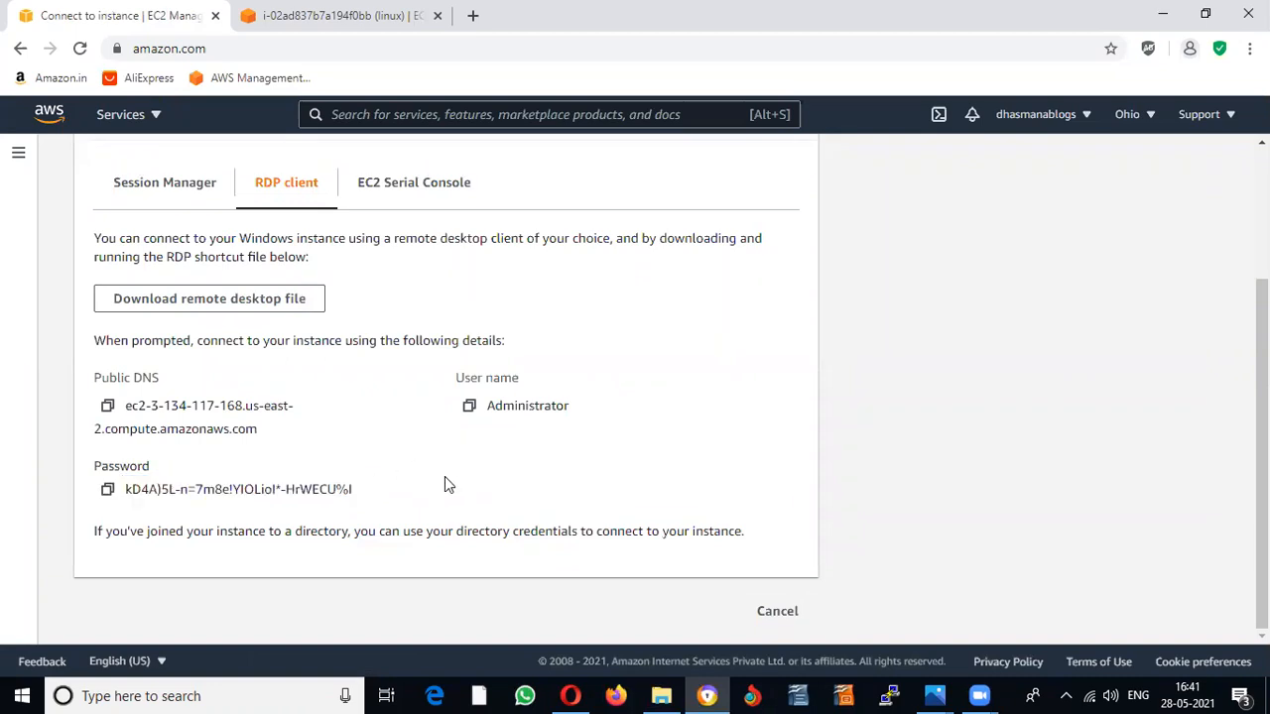
click(108, 490)
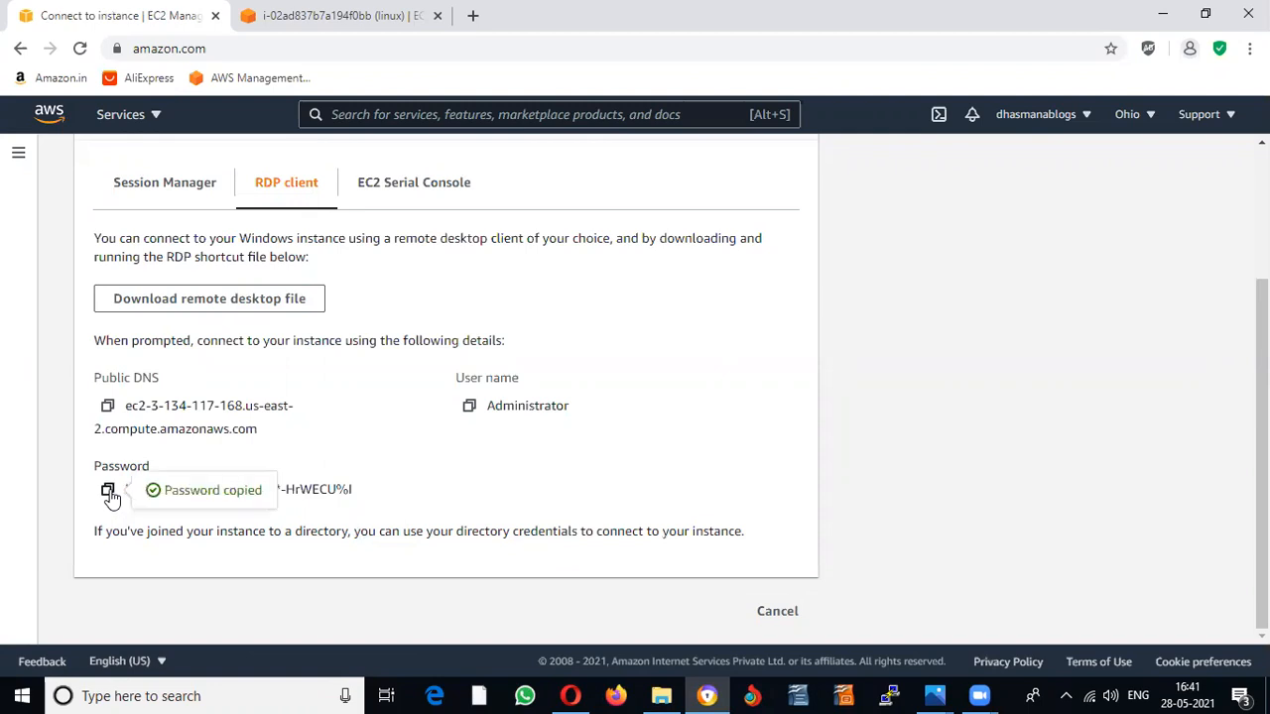
scroll(629, 482, up, 2)
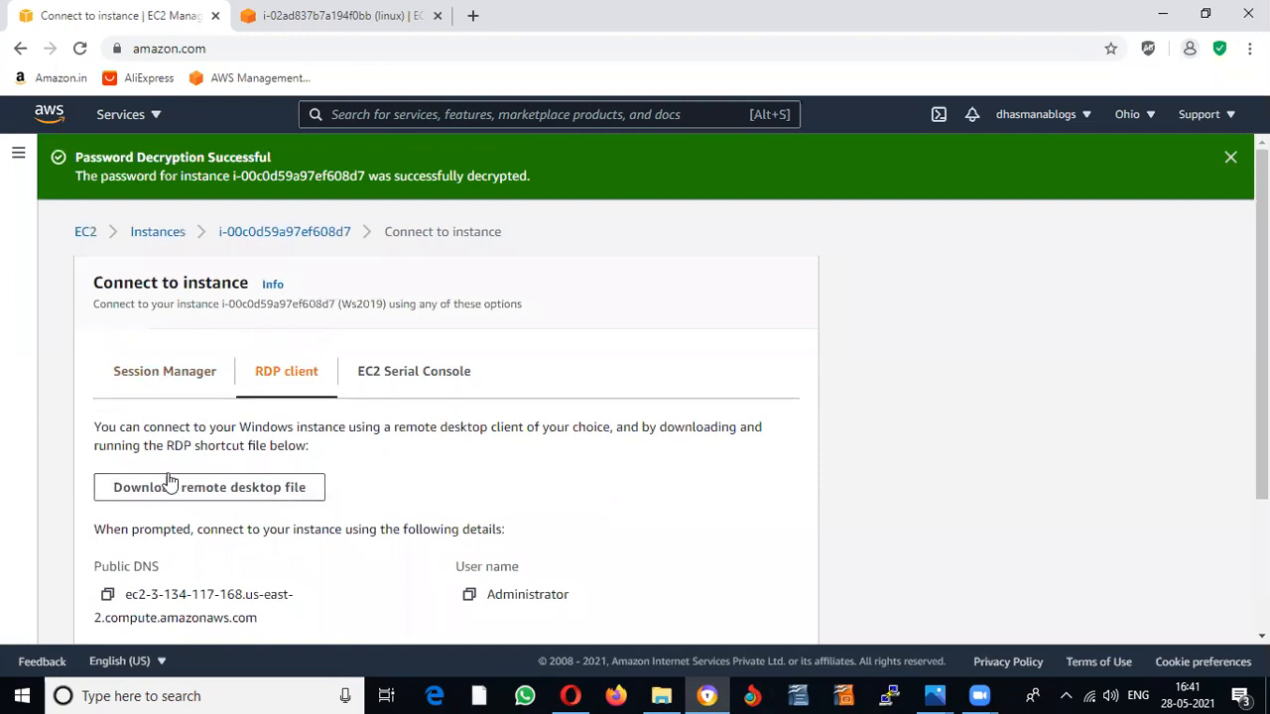
Step: Download and open the Ws2019.rdp file, confirming the remote connection
click(170, 490)
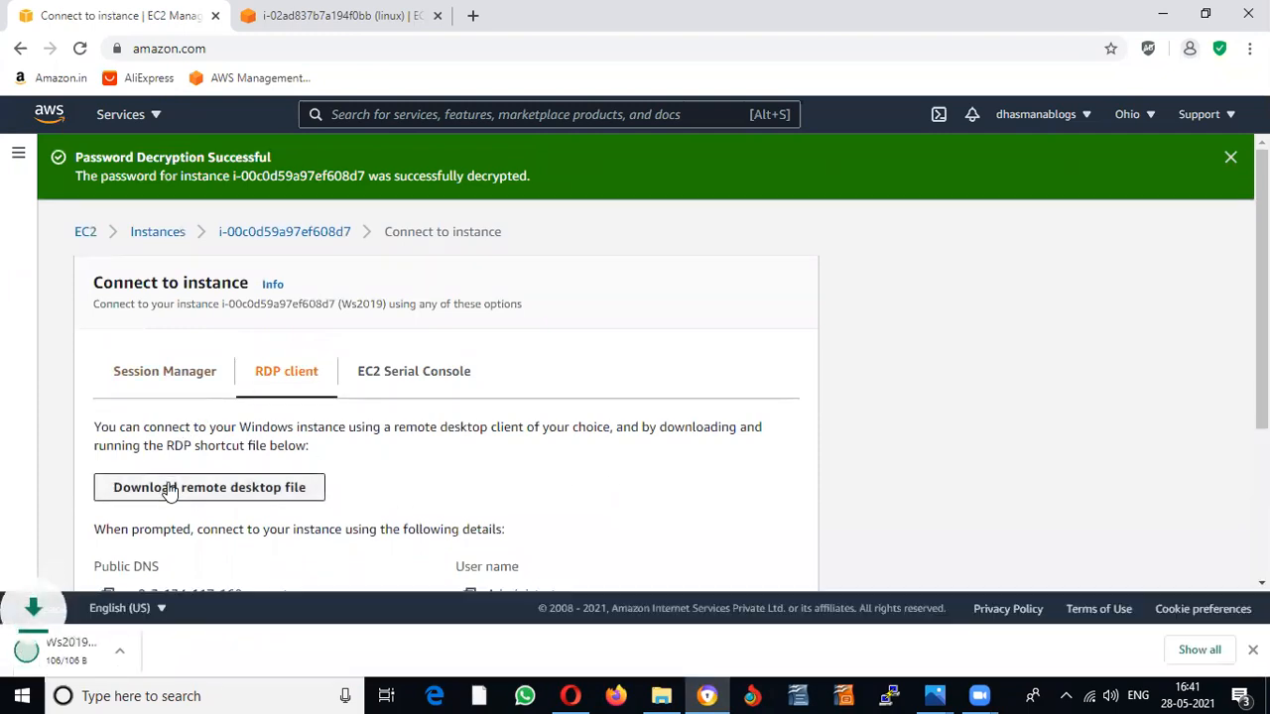
click(99, 655)
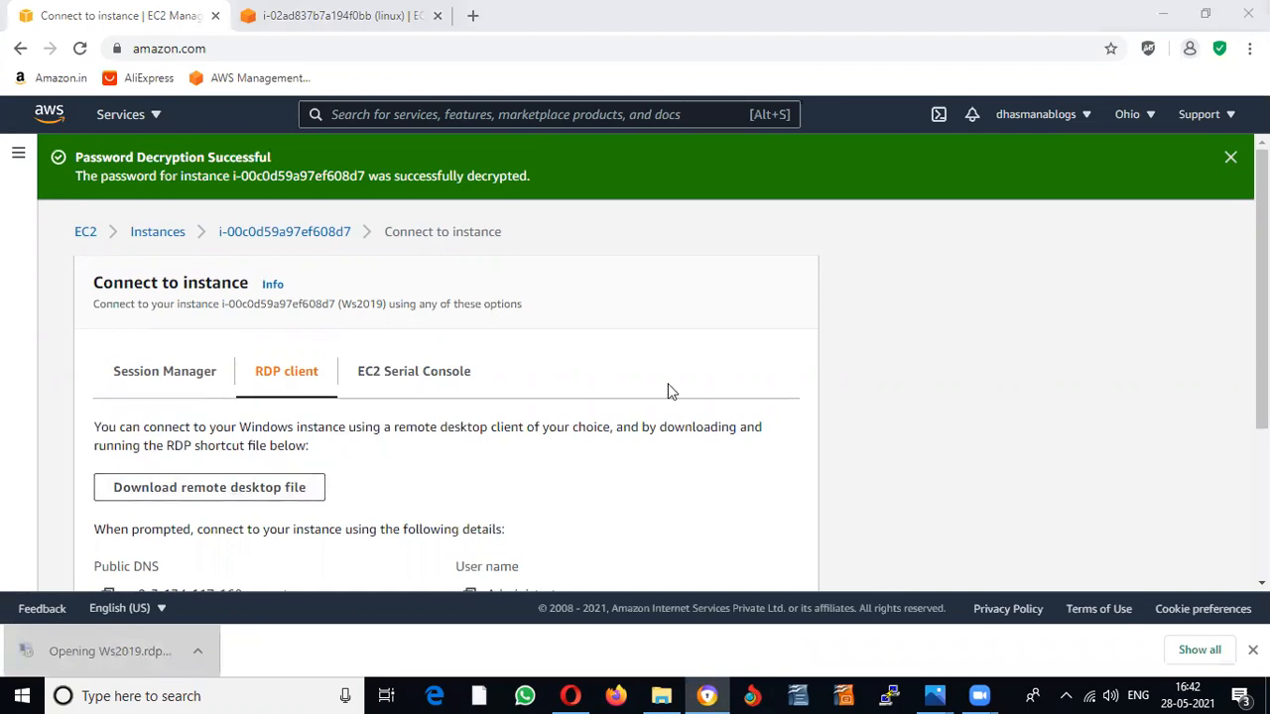
click(721, 448)
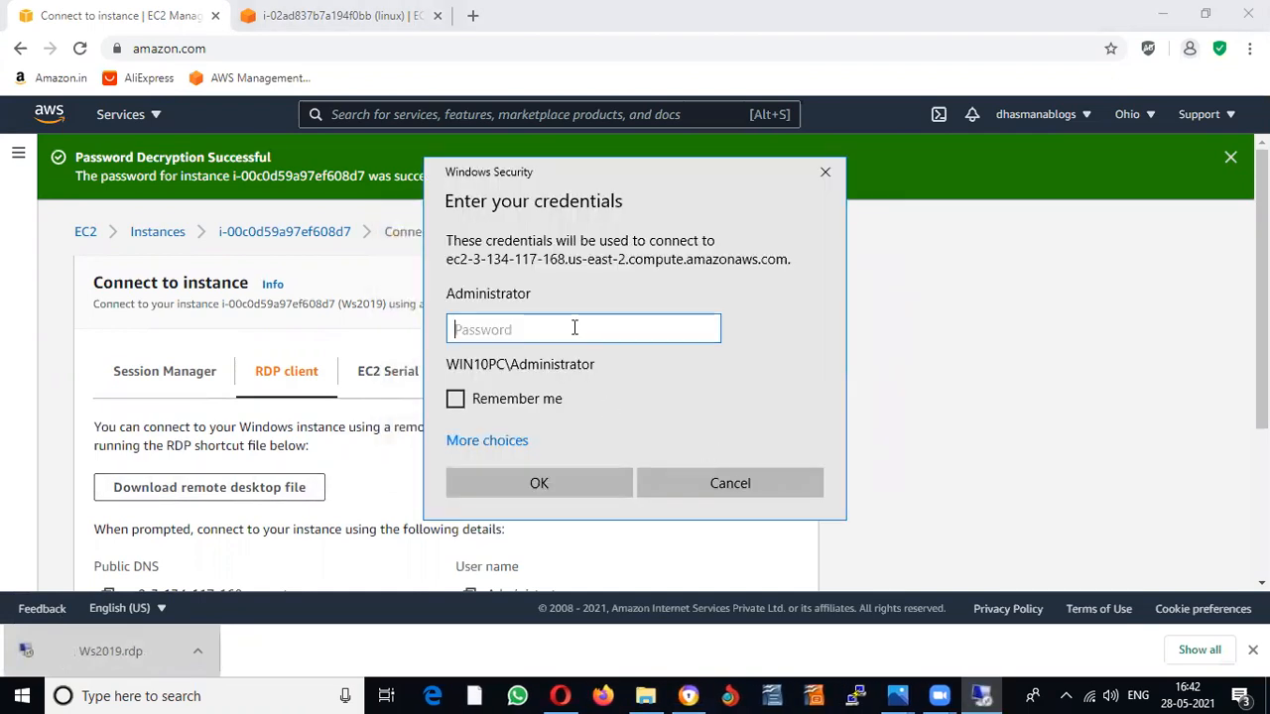
Step: Paste the Administrator password, sign in, and permanently accept the certificate warning
right_click(575, 329)
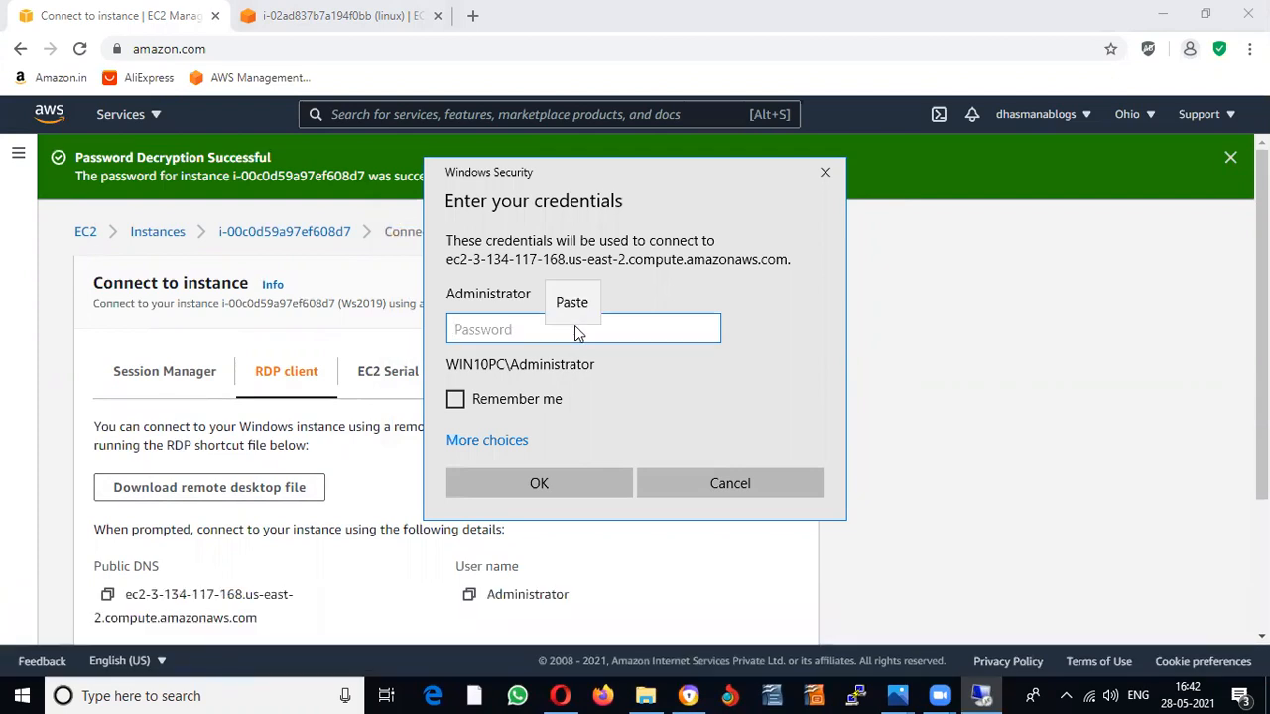
click(572, 305)
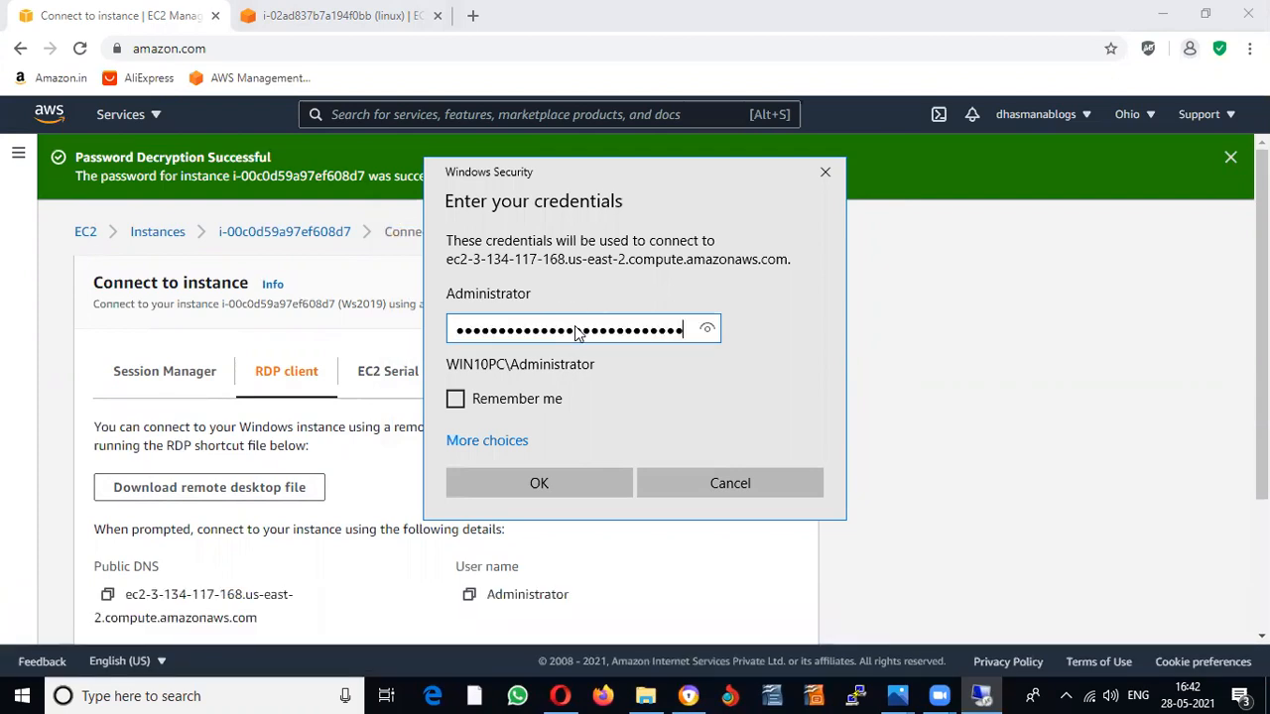
click(566, 474)
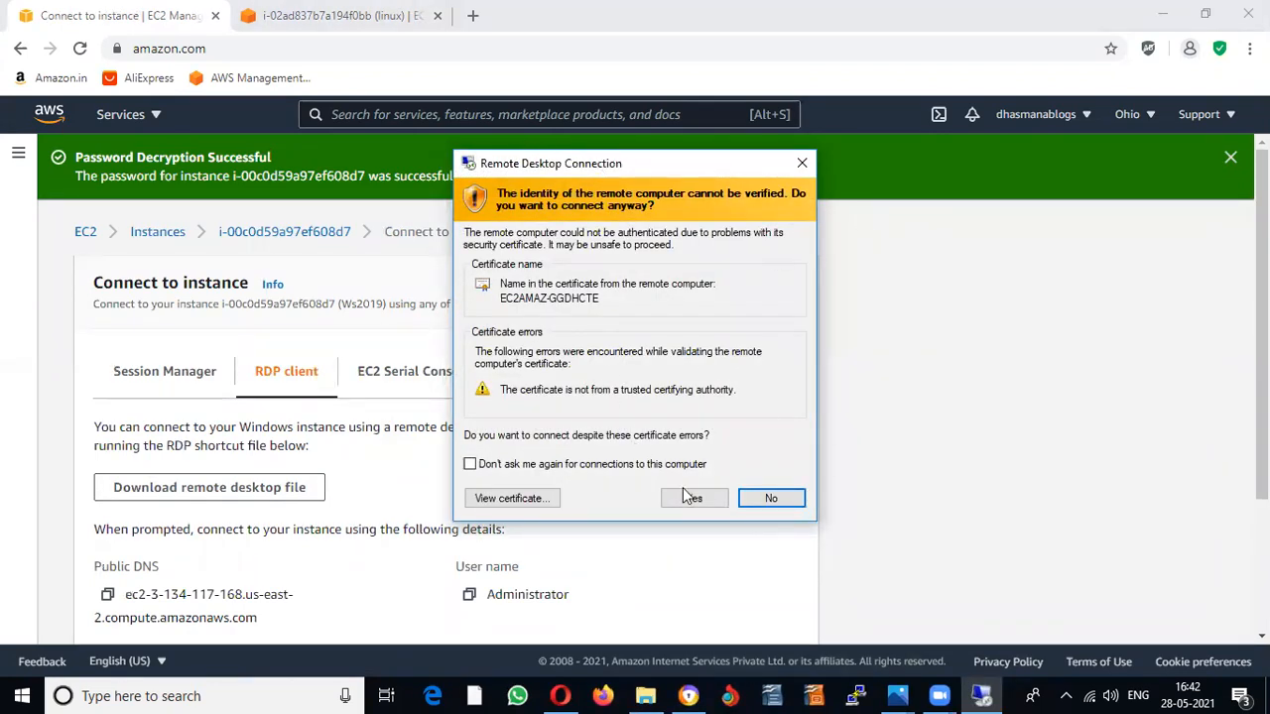
click(508, 464)
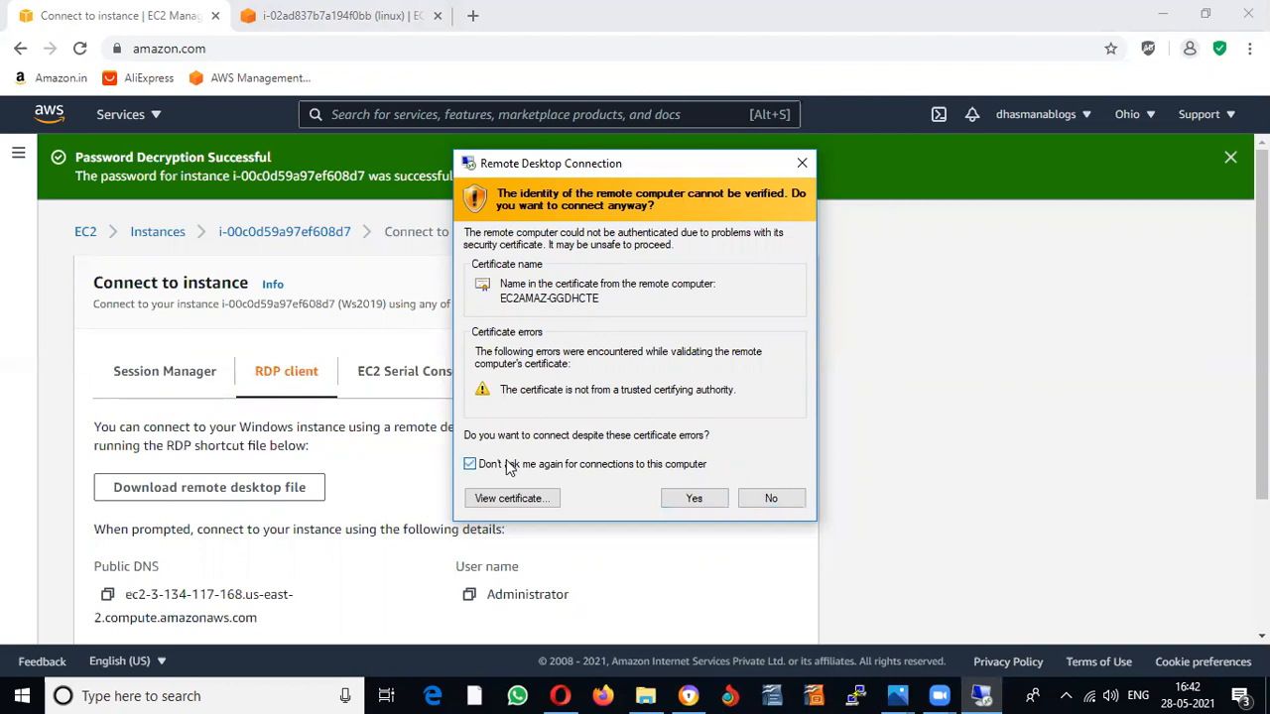
click(690, 499)
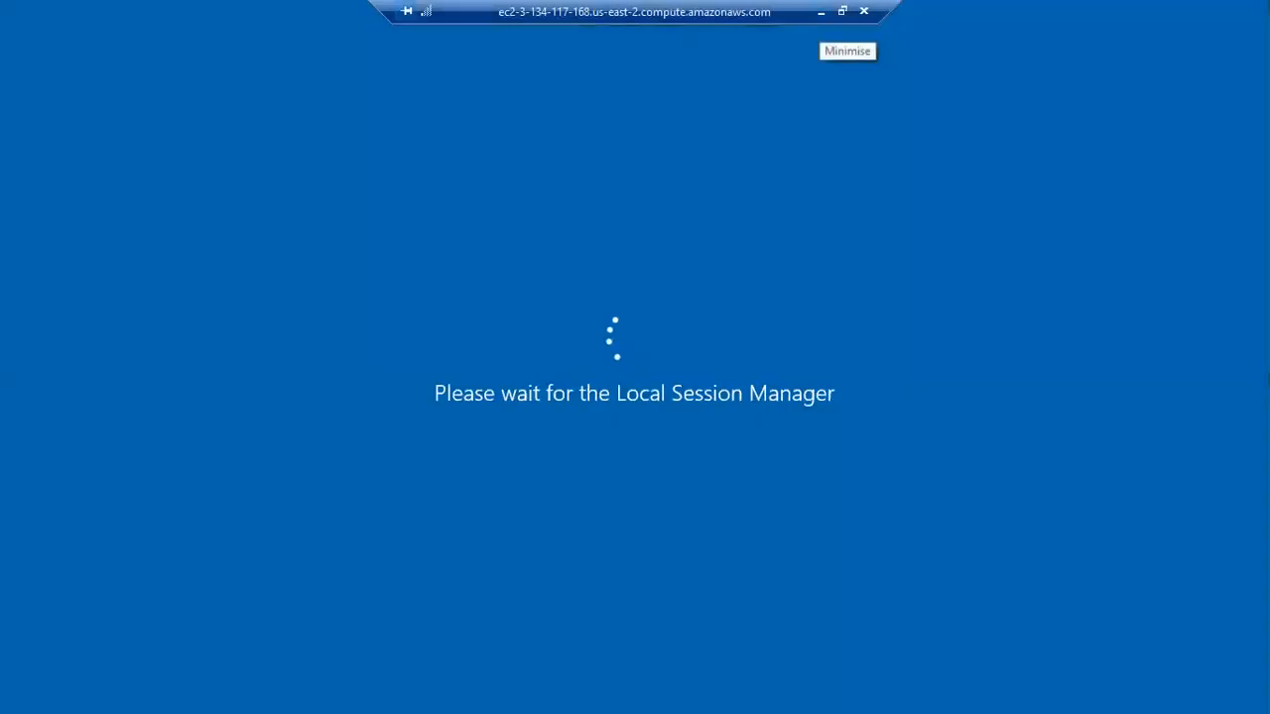
Step: Restore the Ws2019 remote session to full screen and allow network discovery
click(820, 11)
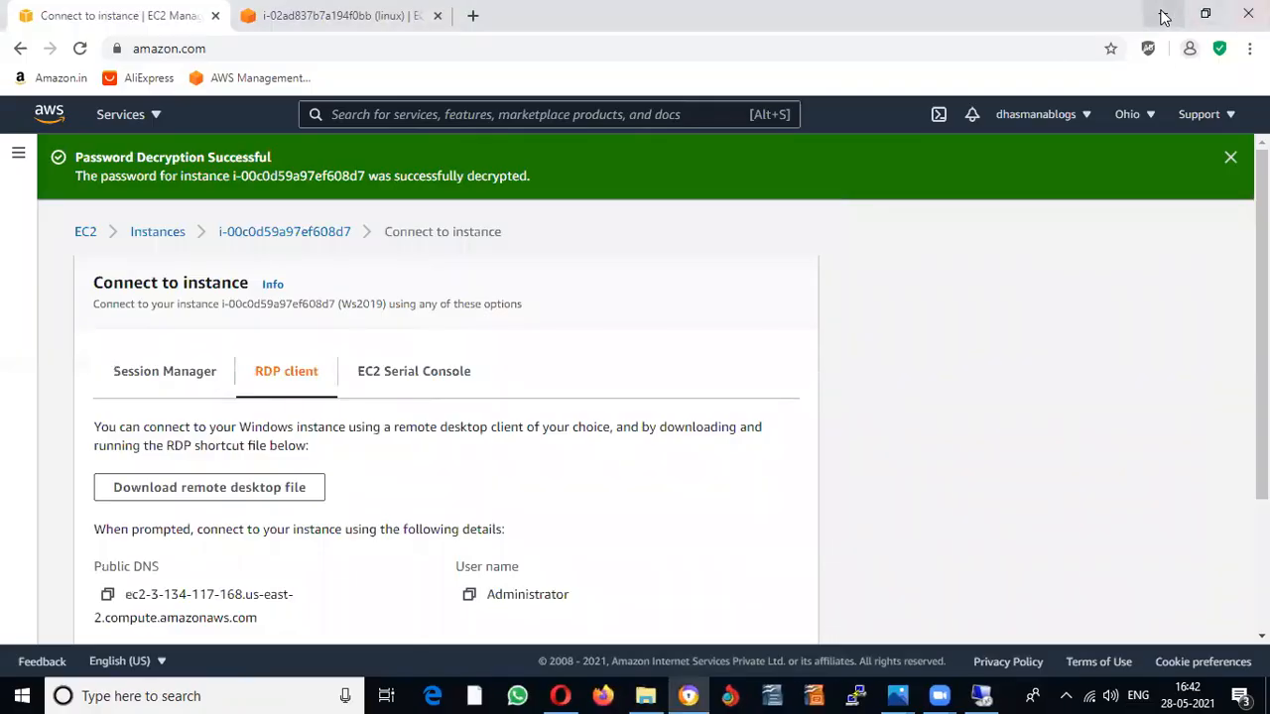
click(1161, 13)
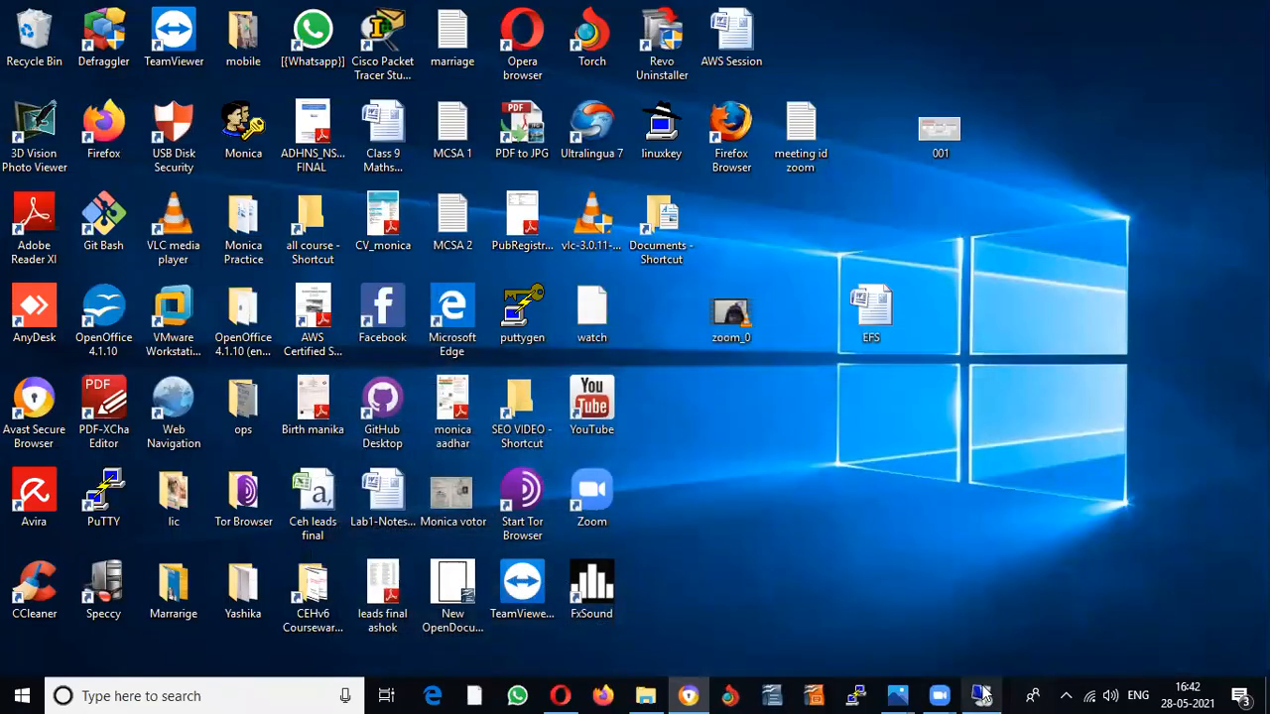
mouse_move(982, 694)
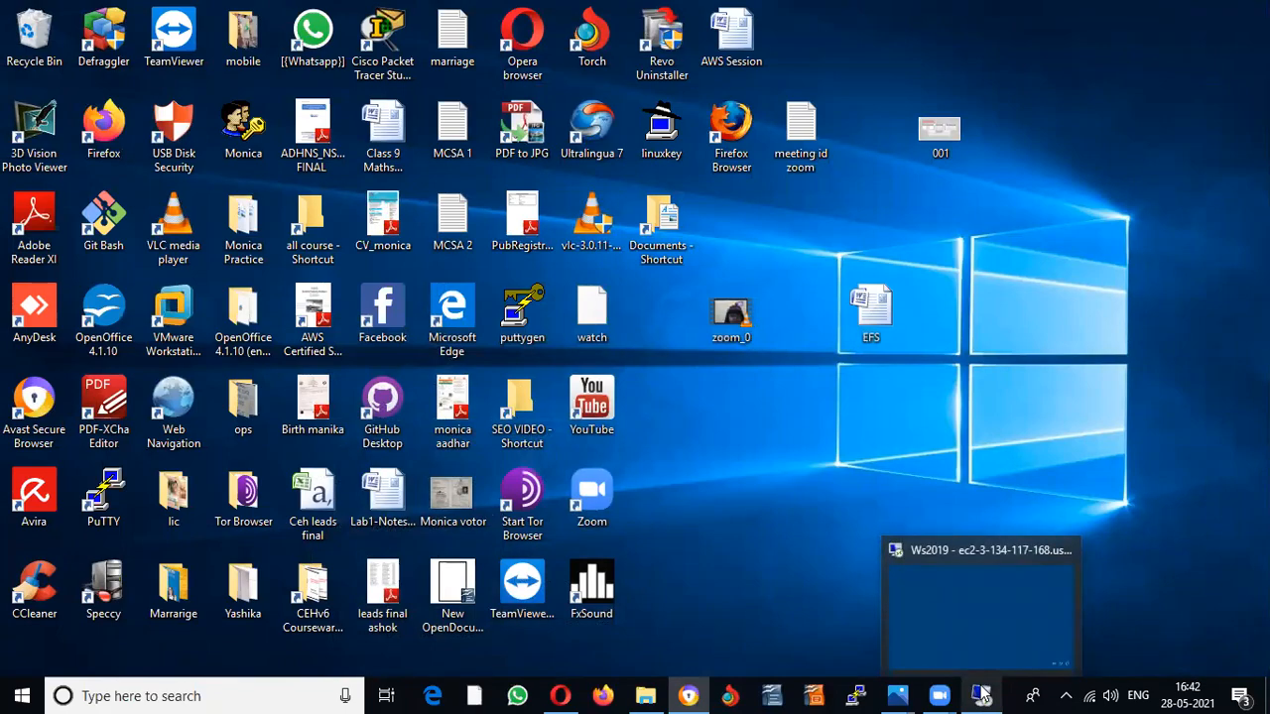
click(982, 695)
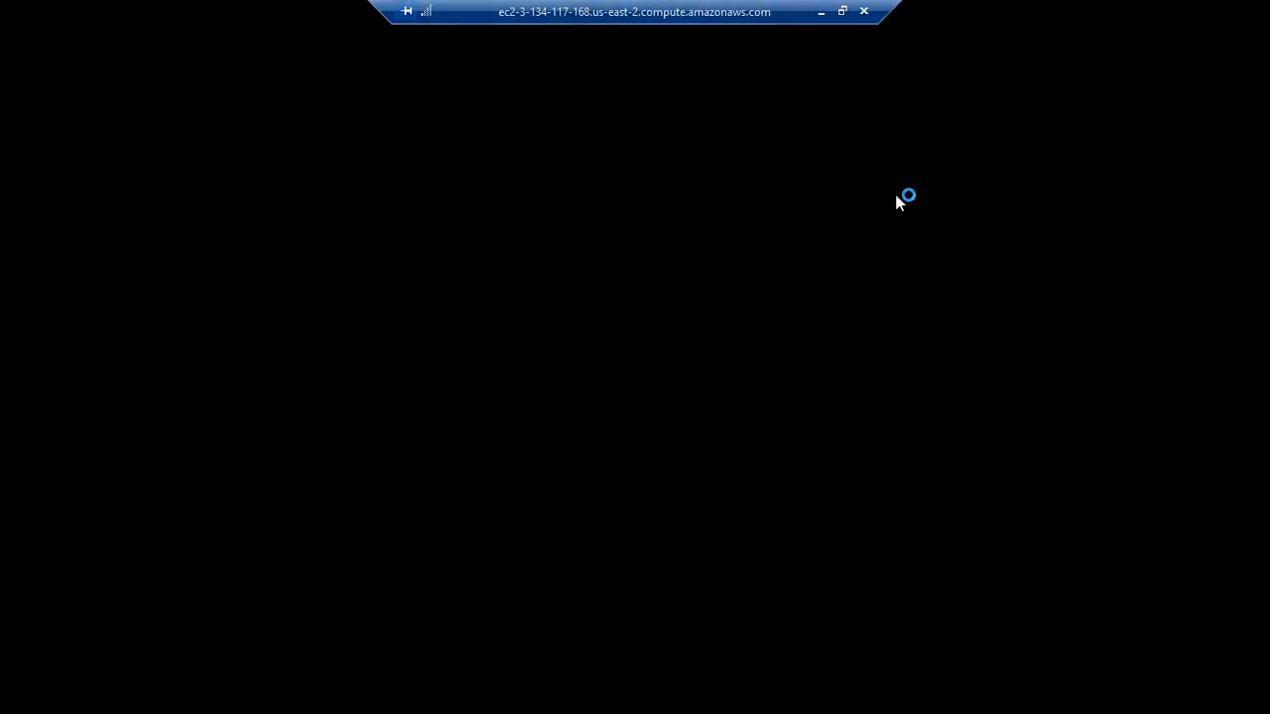
click(821, 13)
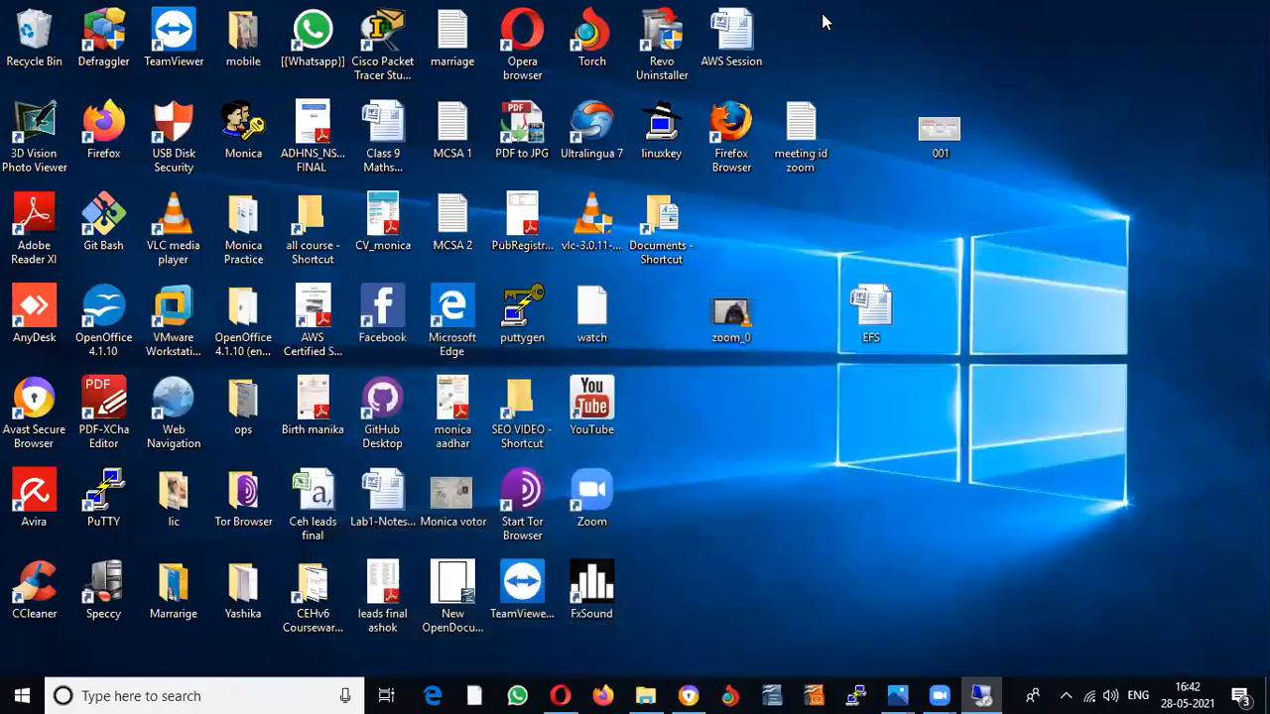
click(982, 695)
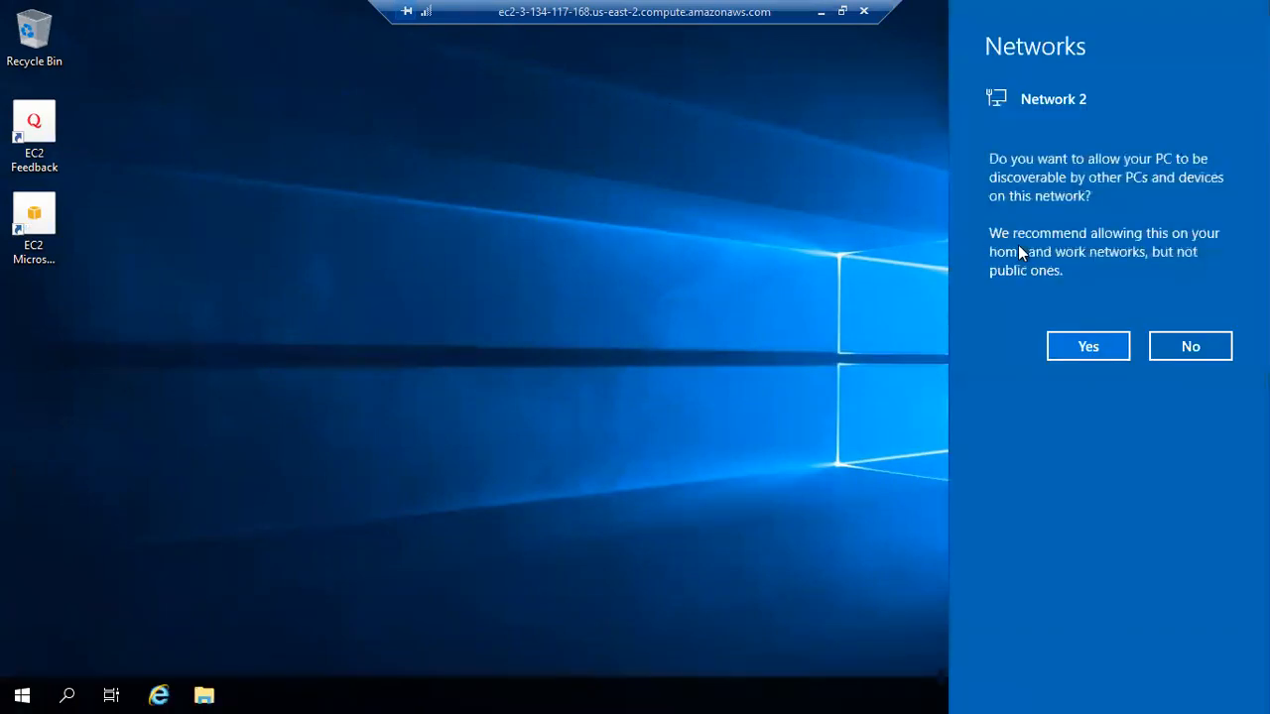
click(1091, 348)
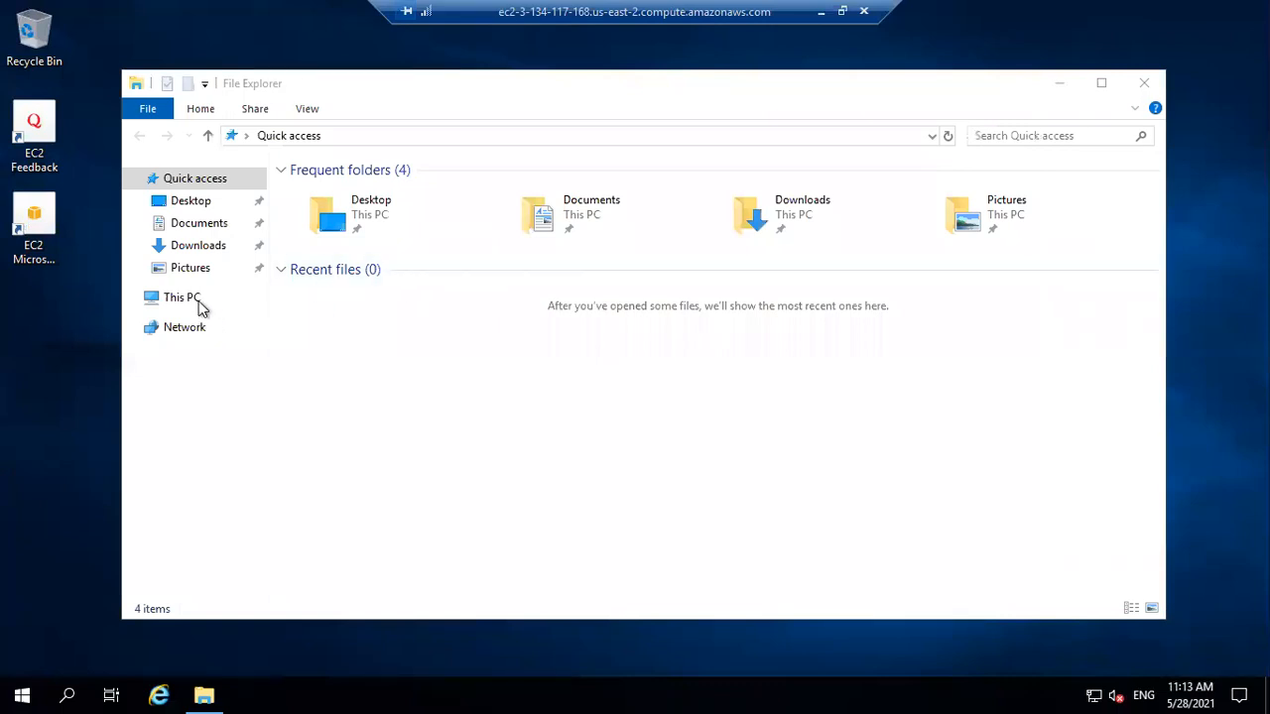
Step: Open This PC's Properties to view Windows Server 2019 Datacenter with 1.00 GB RAM
click(199, 308)
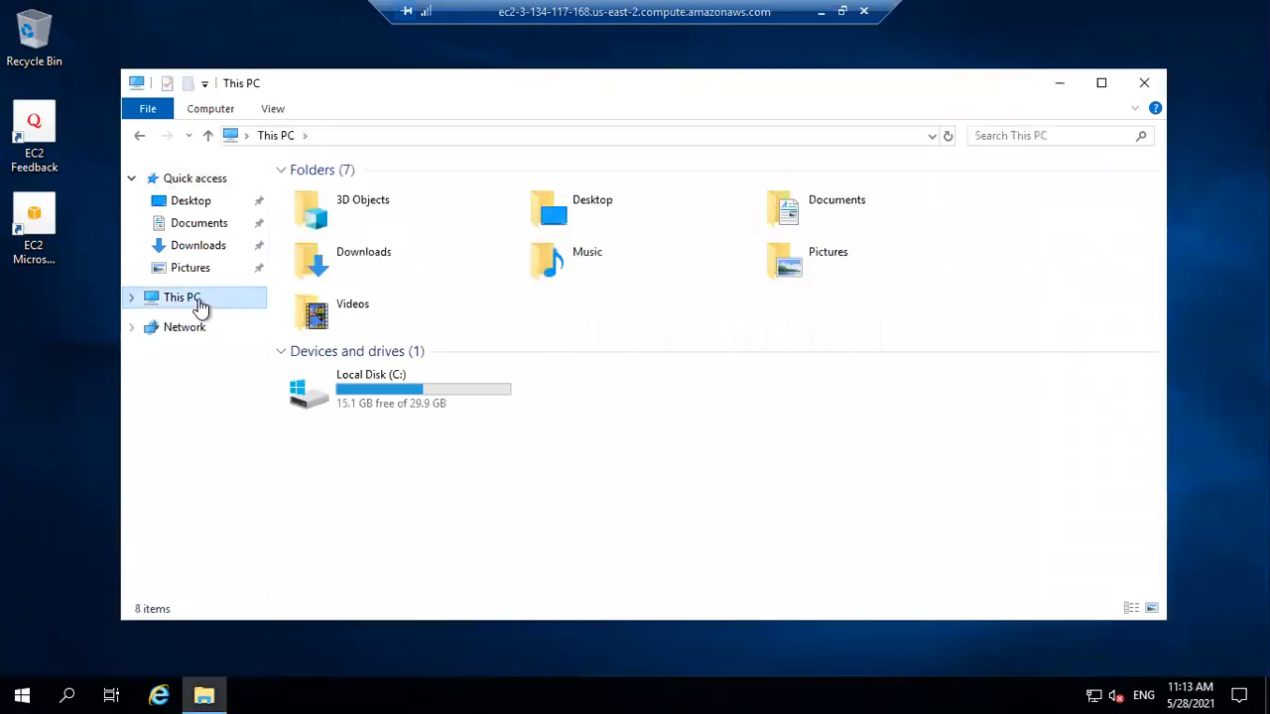
right_click(199, 302)
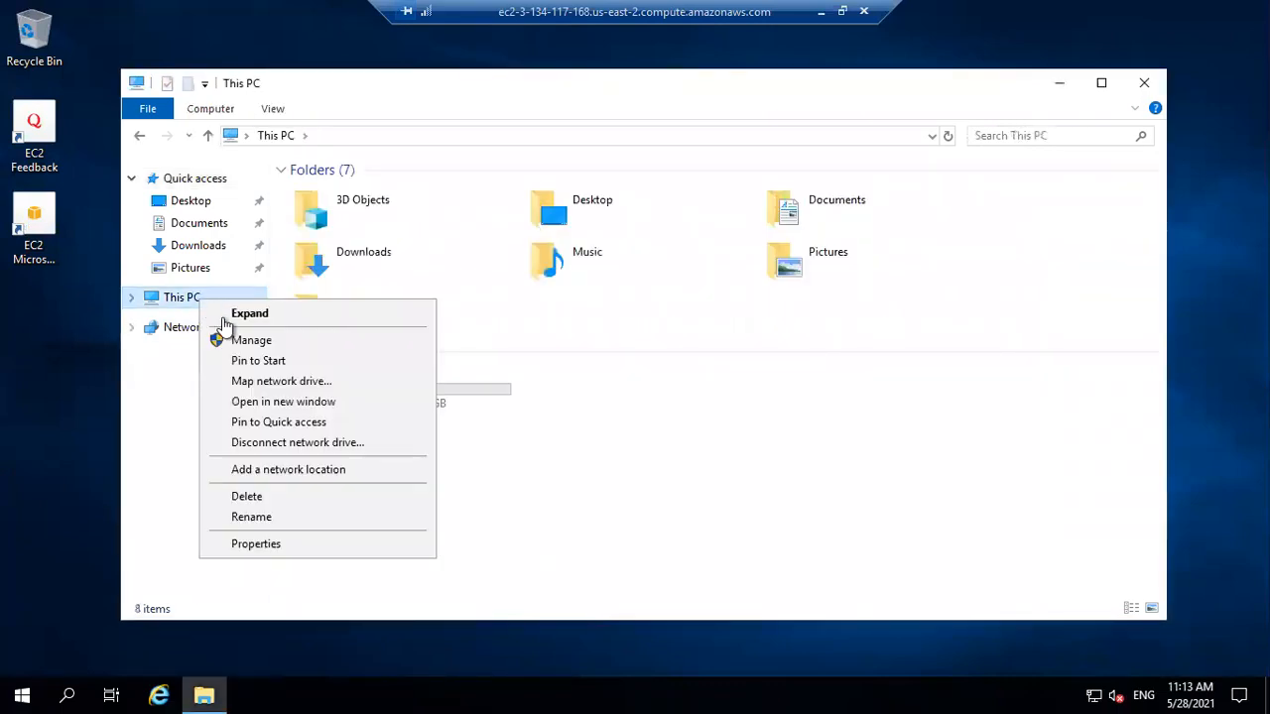
click(296, 554)
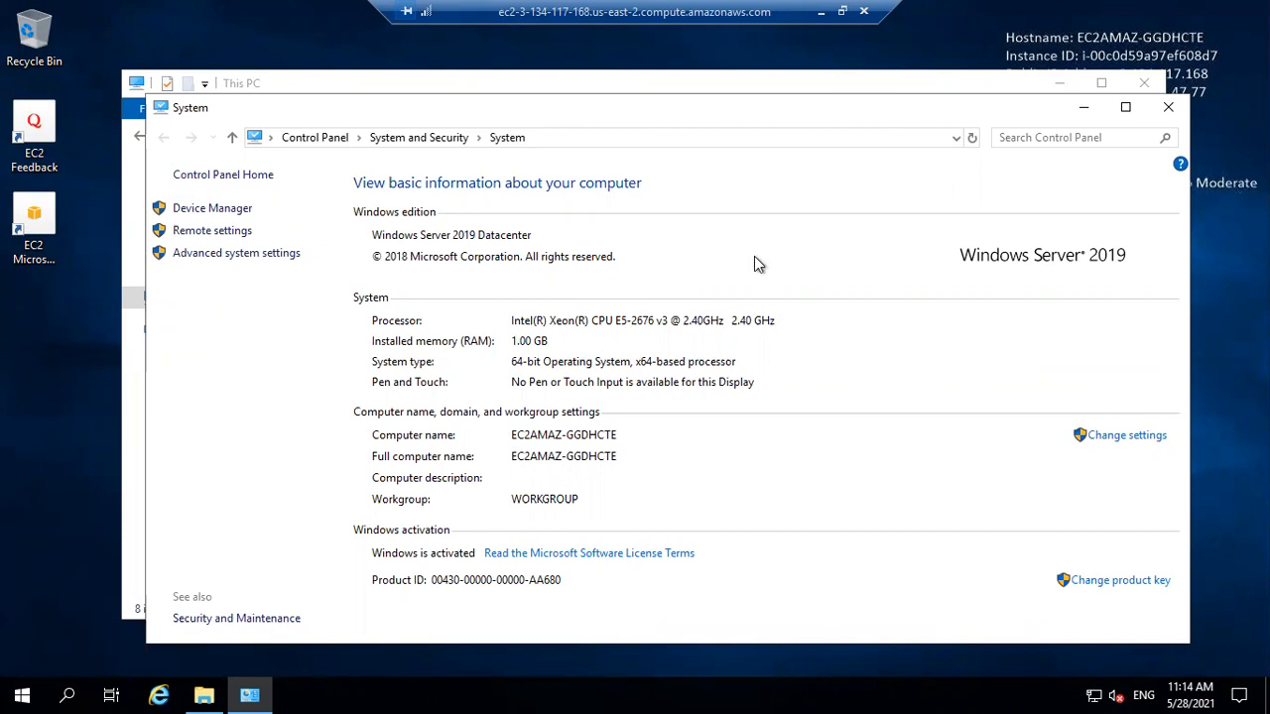
Step: Close the remote windows, disconnect the Remote Desktop session, and return to Chrome's EC2 Dashboard
click(1158, 107)
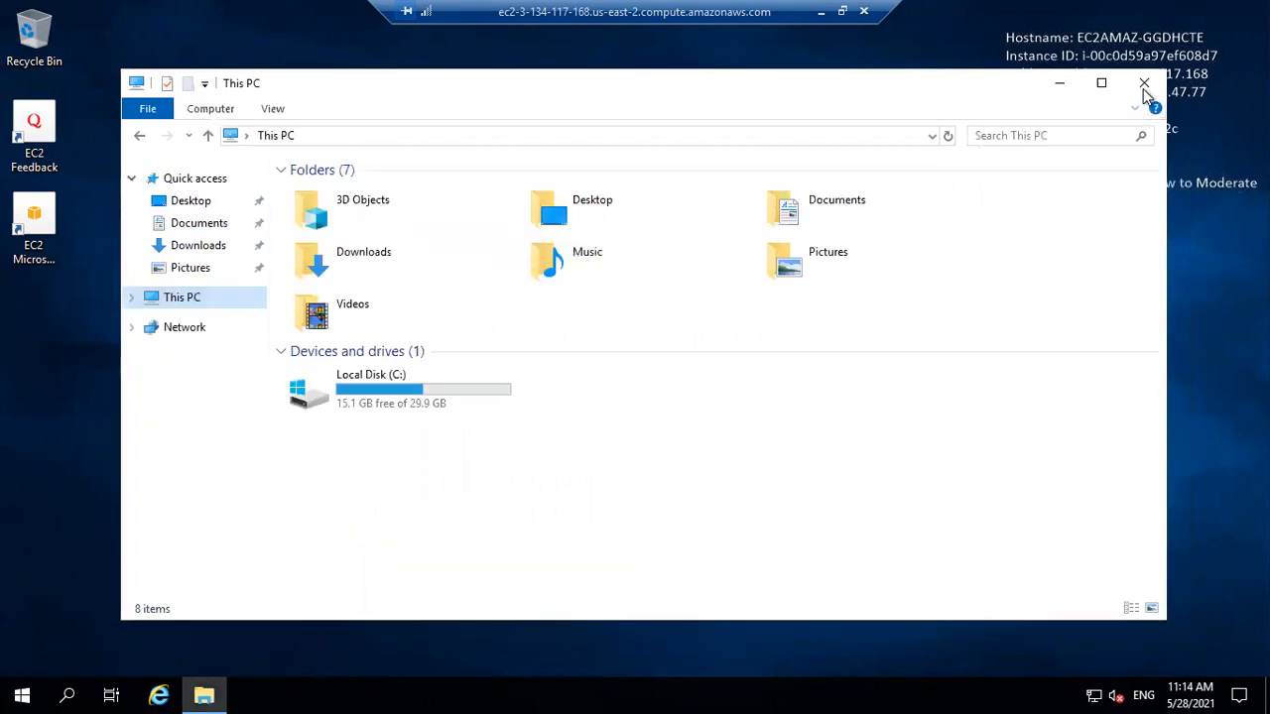
click(1142, 86)
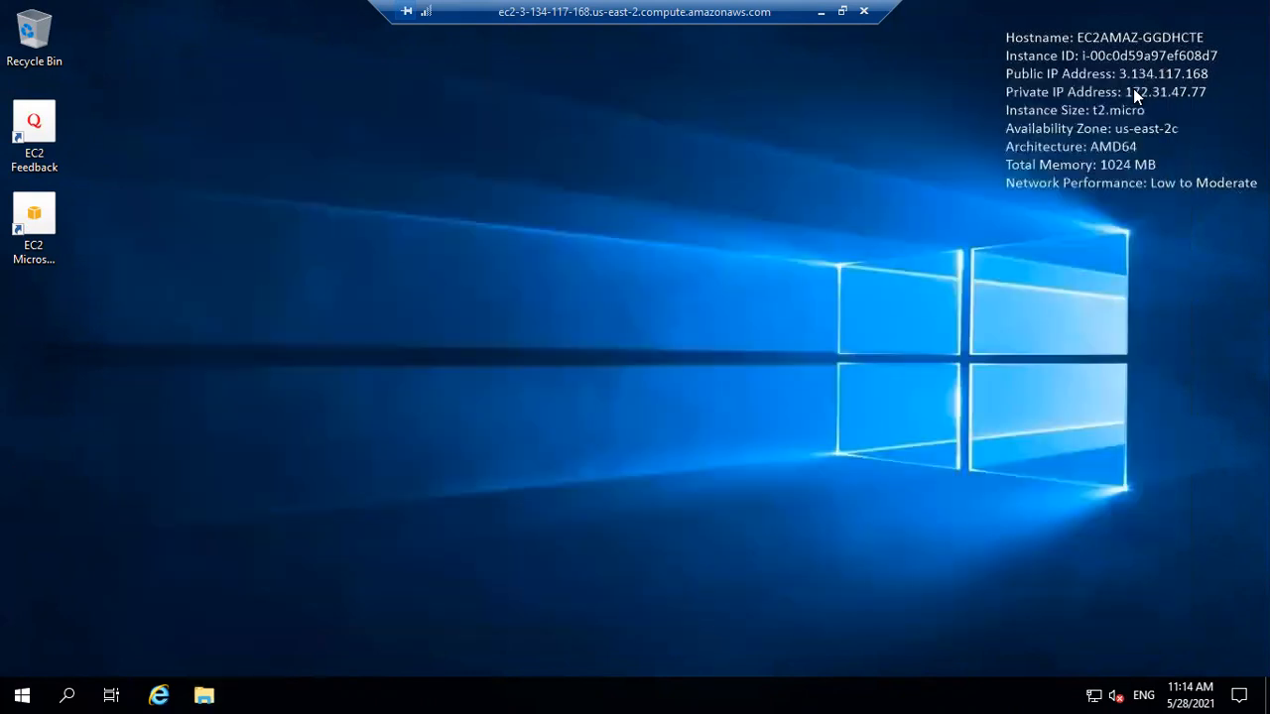
click(863, 13)
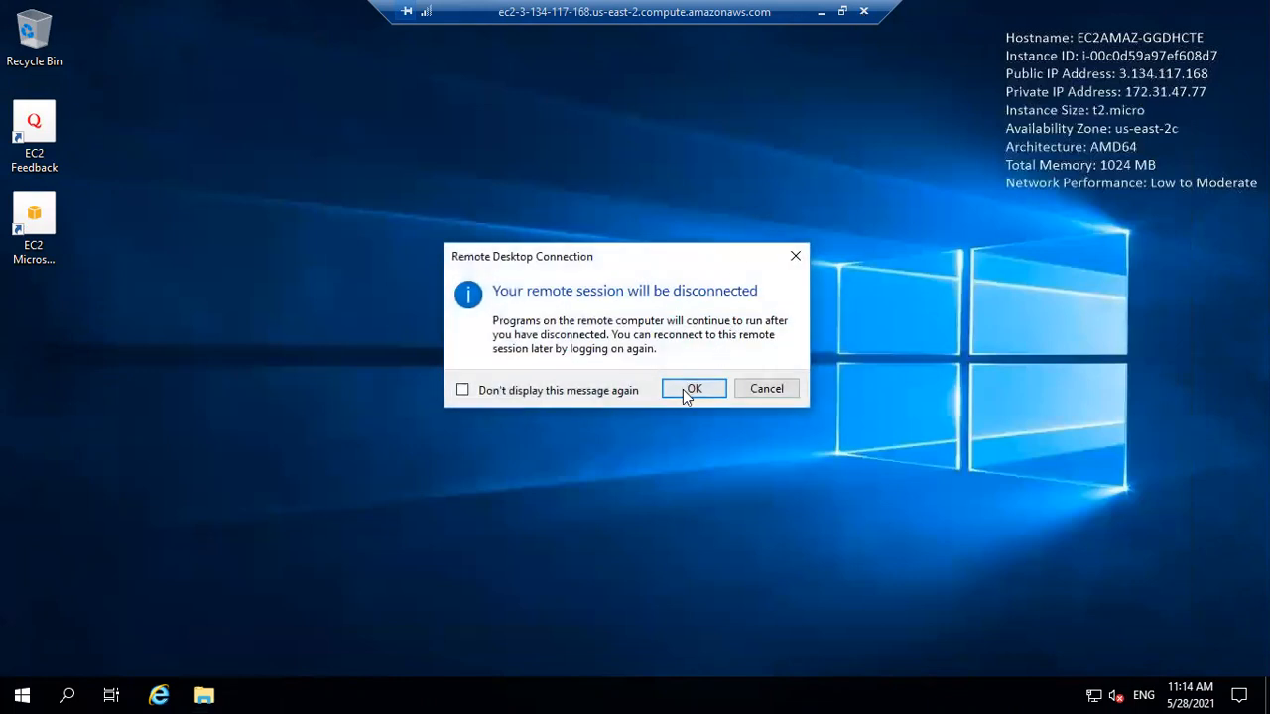
click(682, 389)
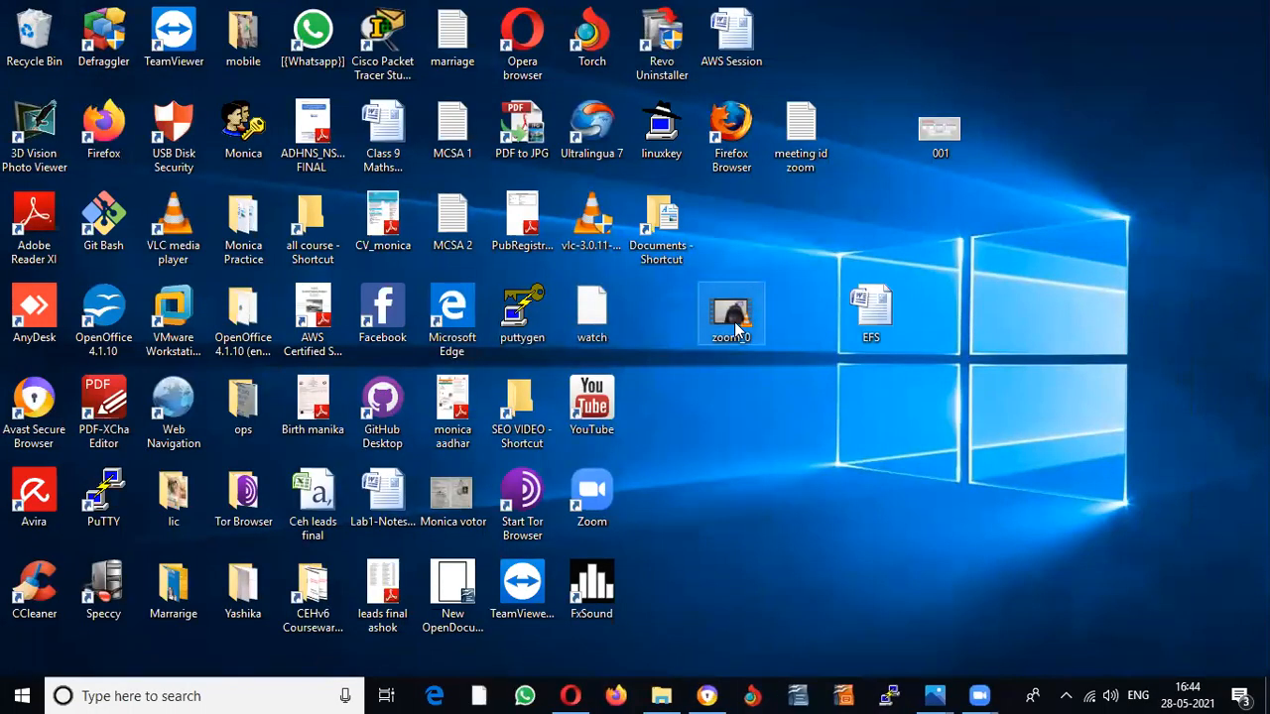
click(706, 695)
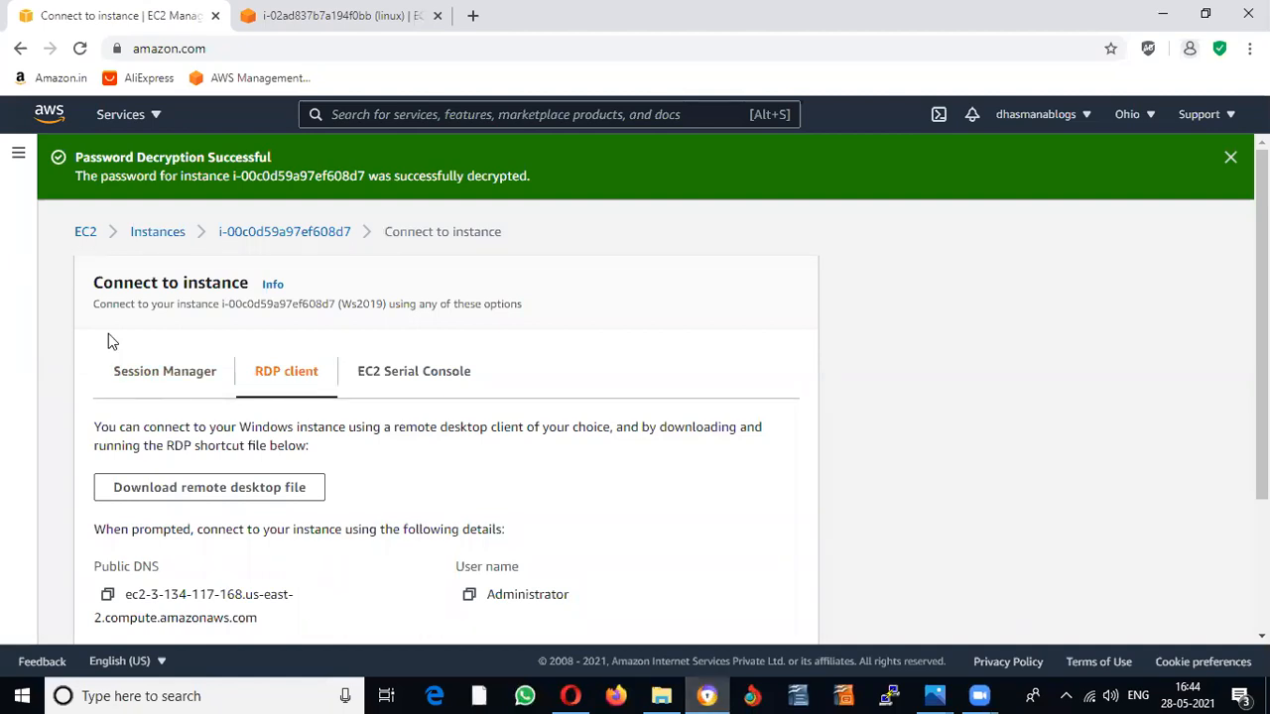
click(83, 234)
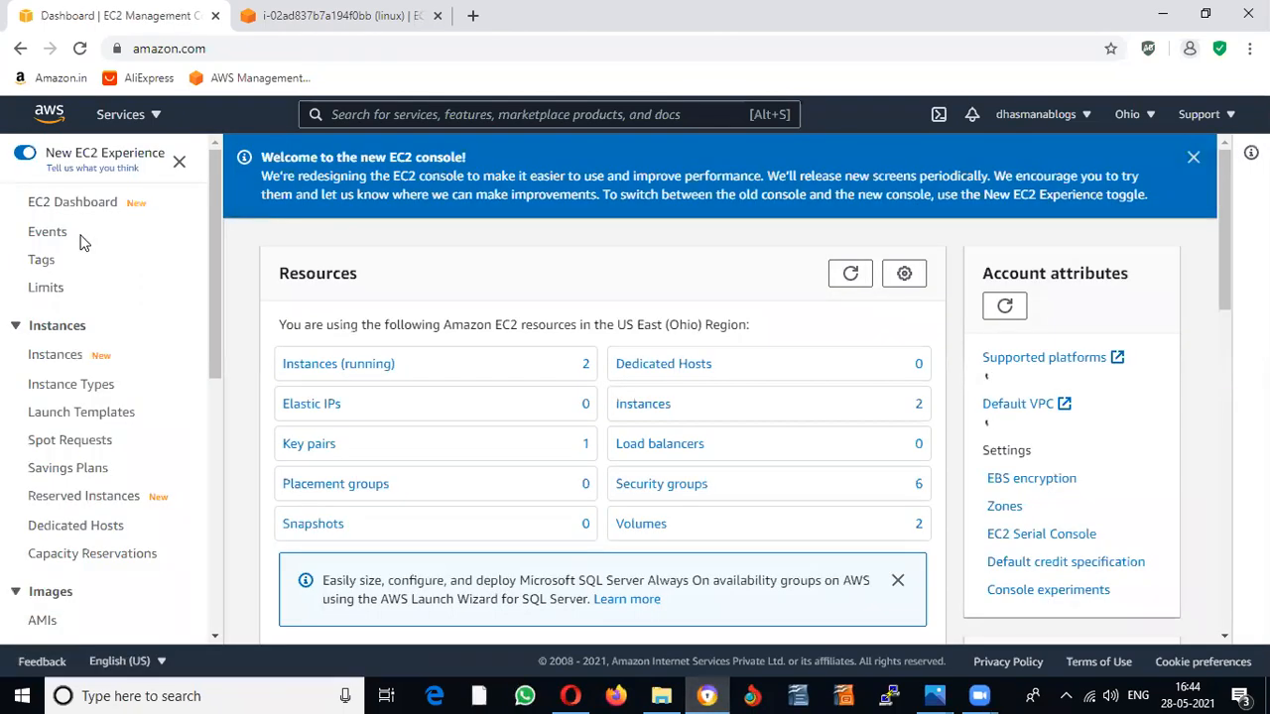
Step: Select both the linux and Ws2019 instances and stop them
click(344, 365)
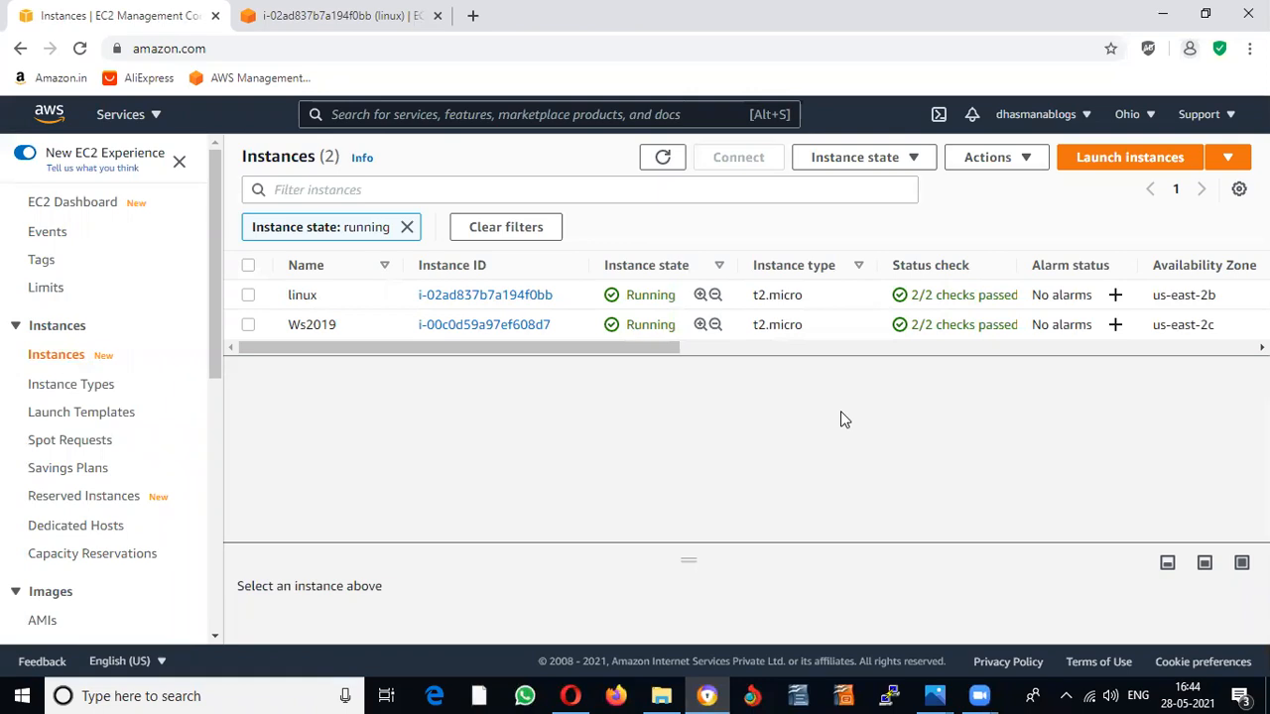
click(248, 296)
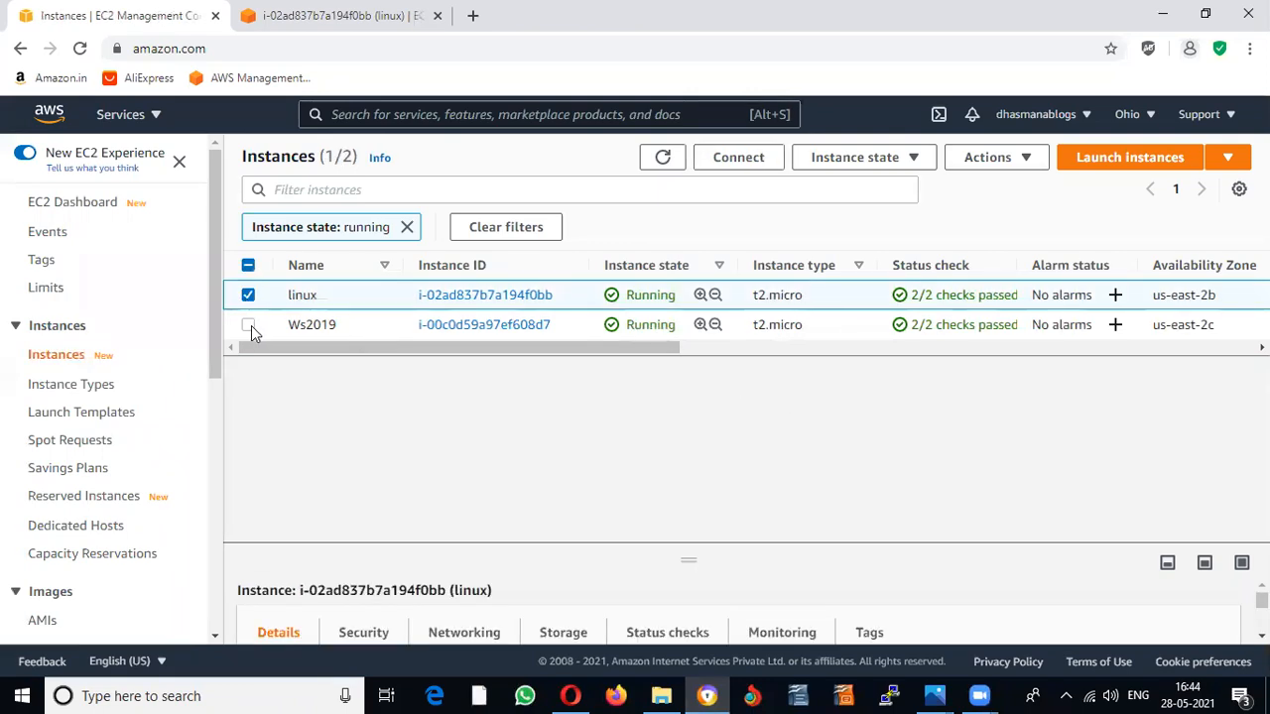
click(249, 325)
click(249, 264)
click(249, 264)
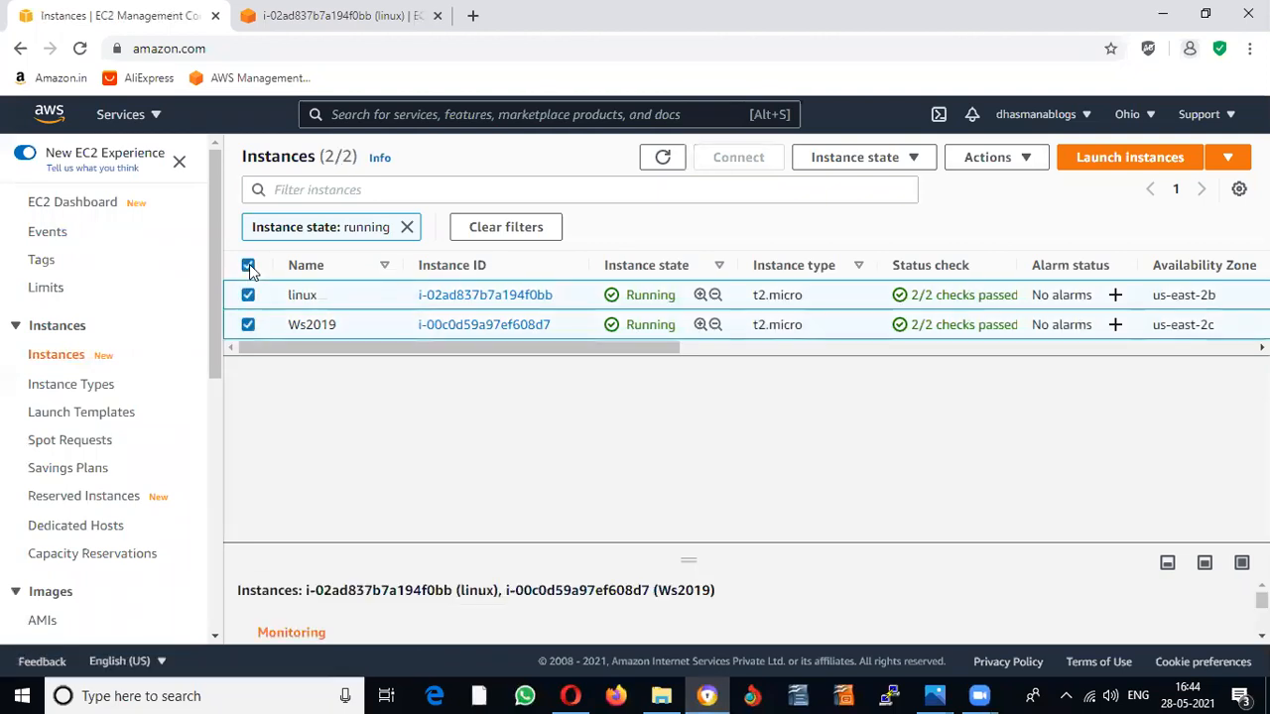
click(1002, 167)
click(914, 161)
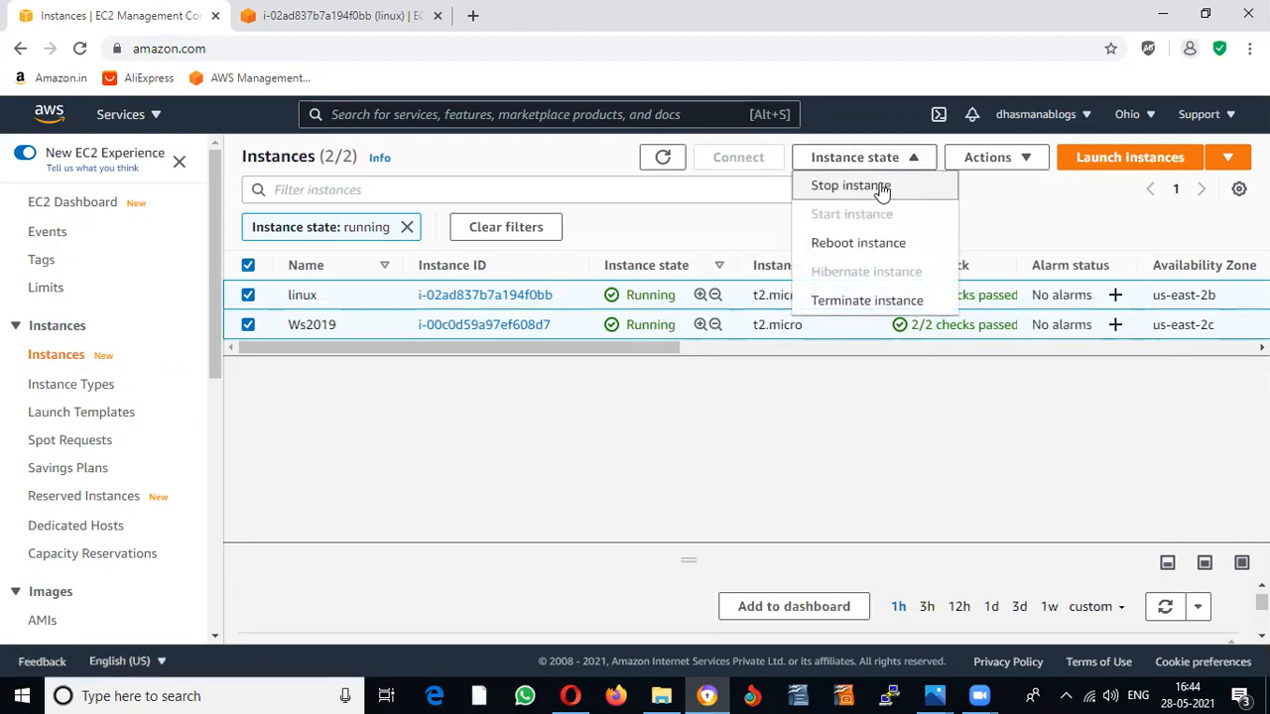
click(882, 190)
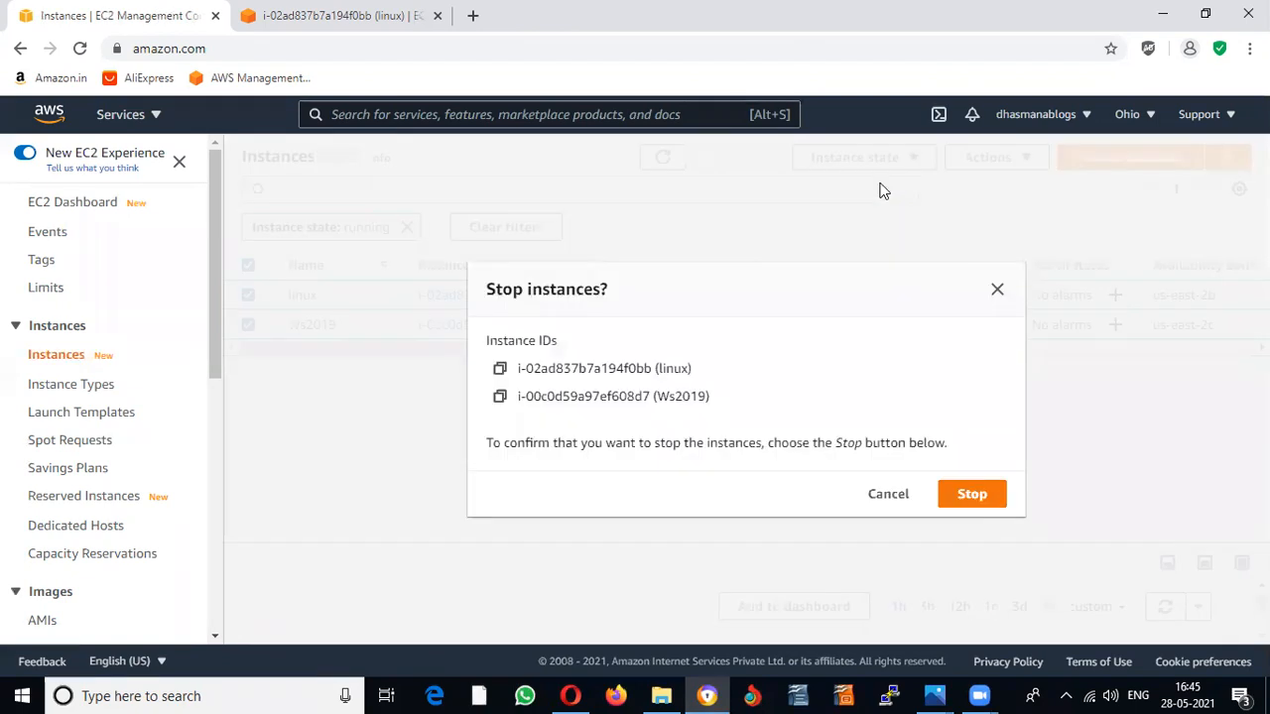
click(966, 492)
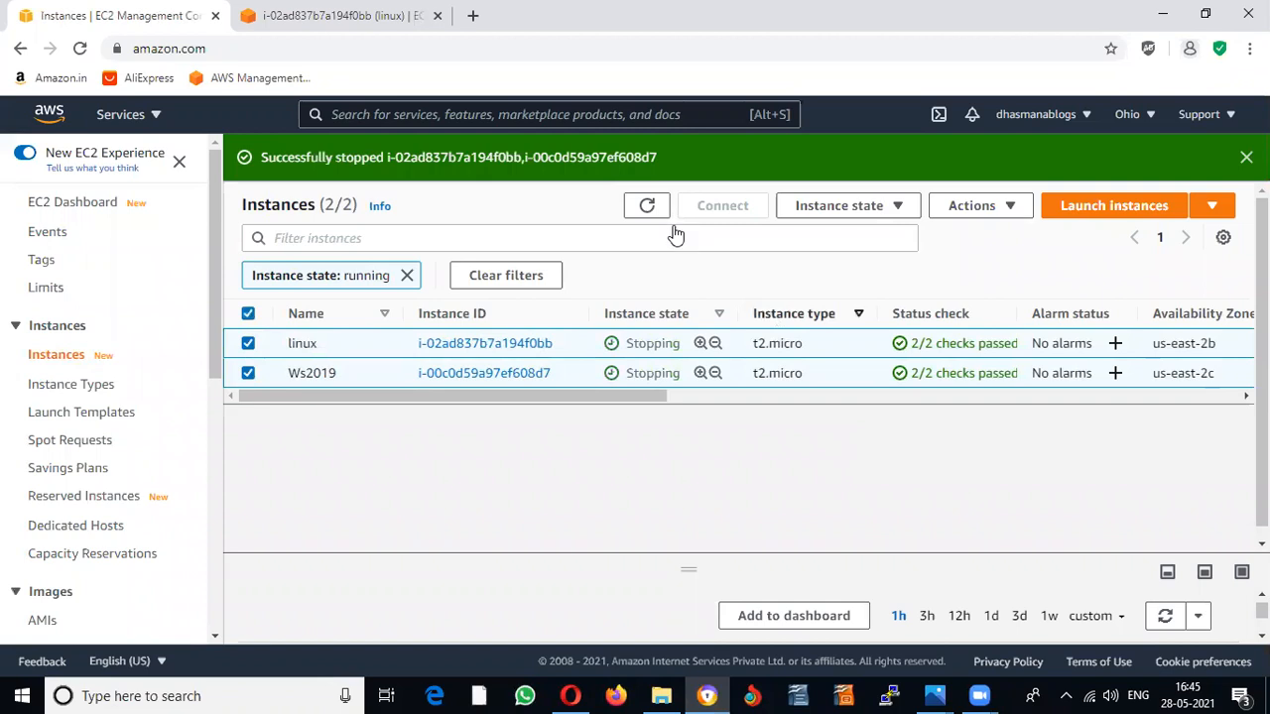
Step: Refresh and recheck the instance states through the EC2 Dashboard and Instances list
click(649, 210)
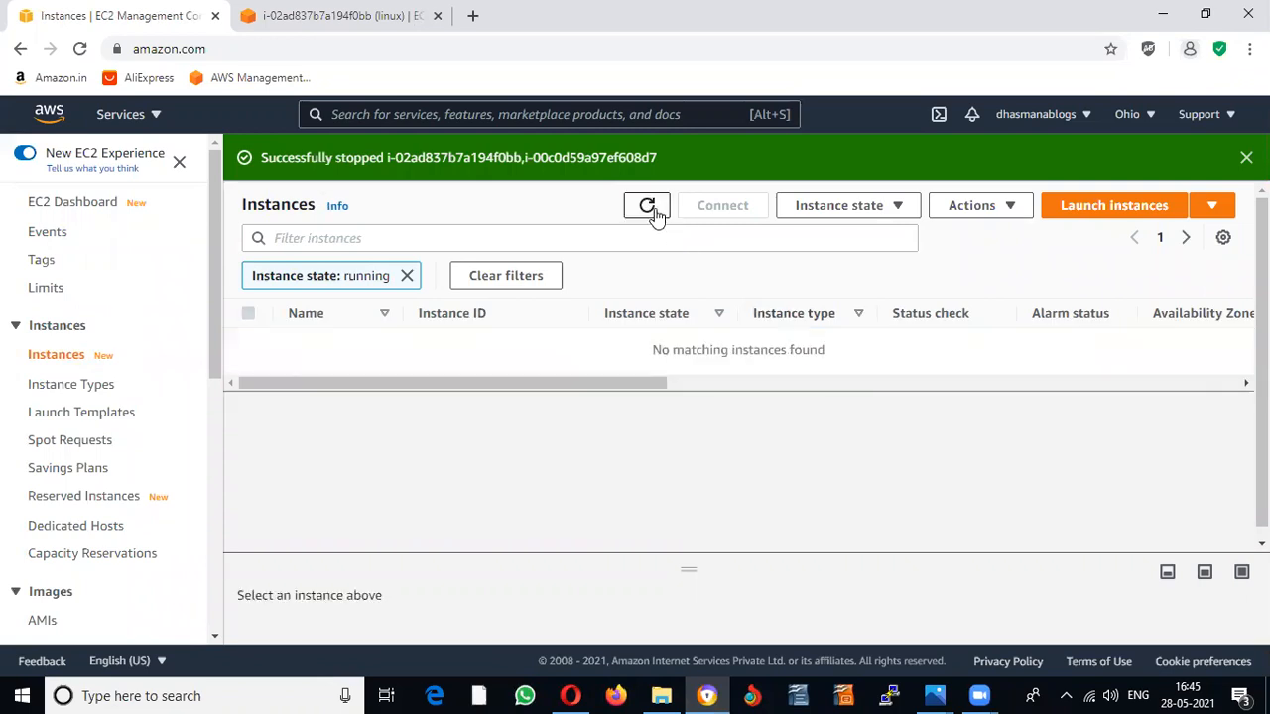
double_click(653, 212)
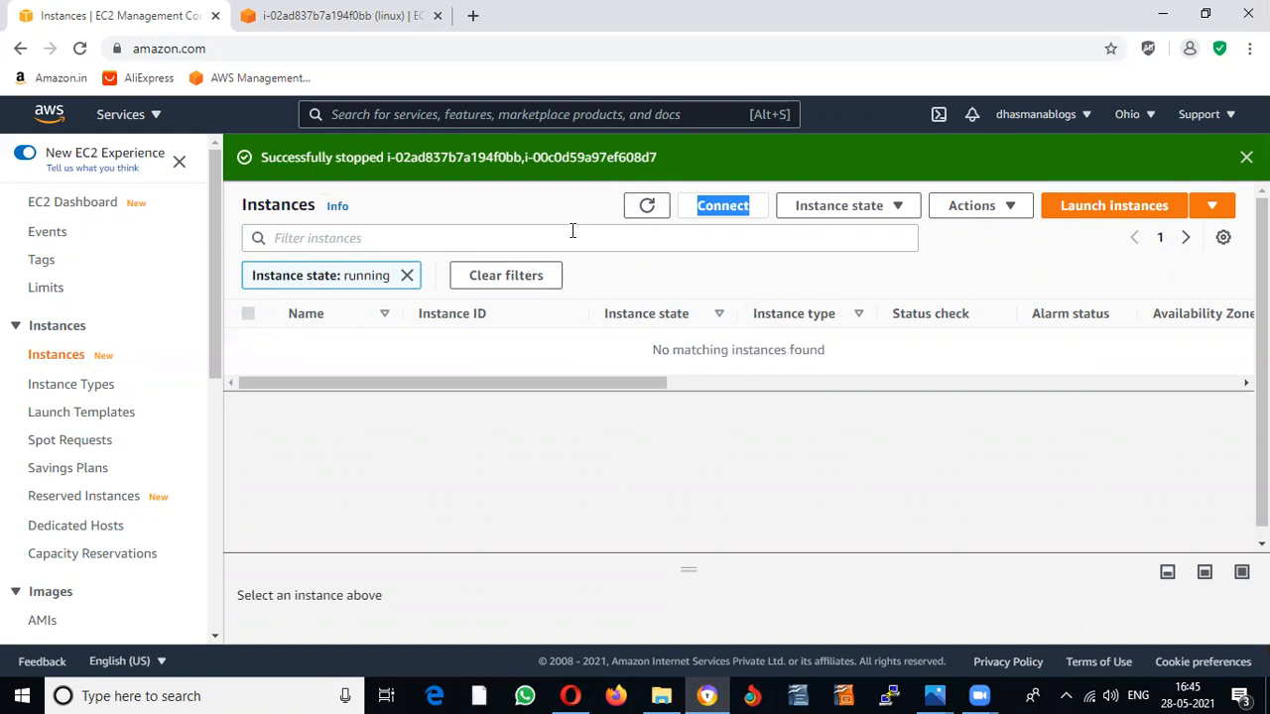
click(72, 204)
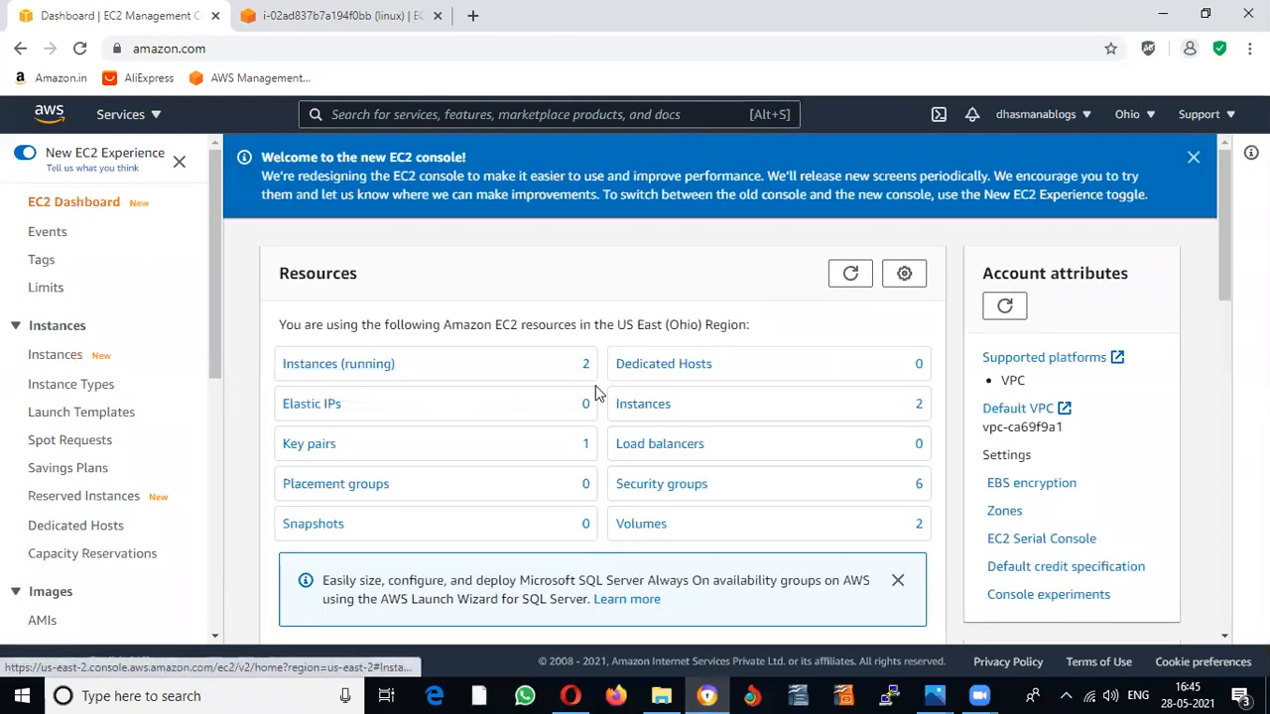
click(370, 367)
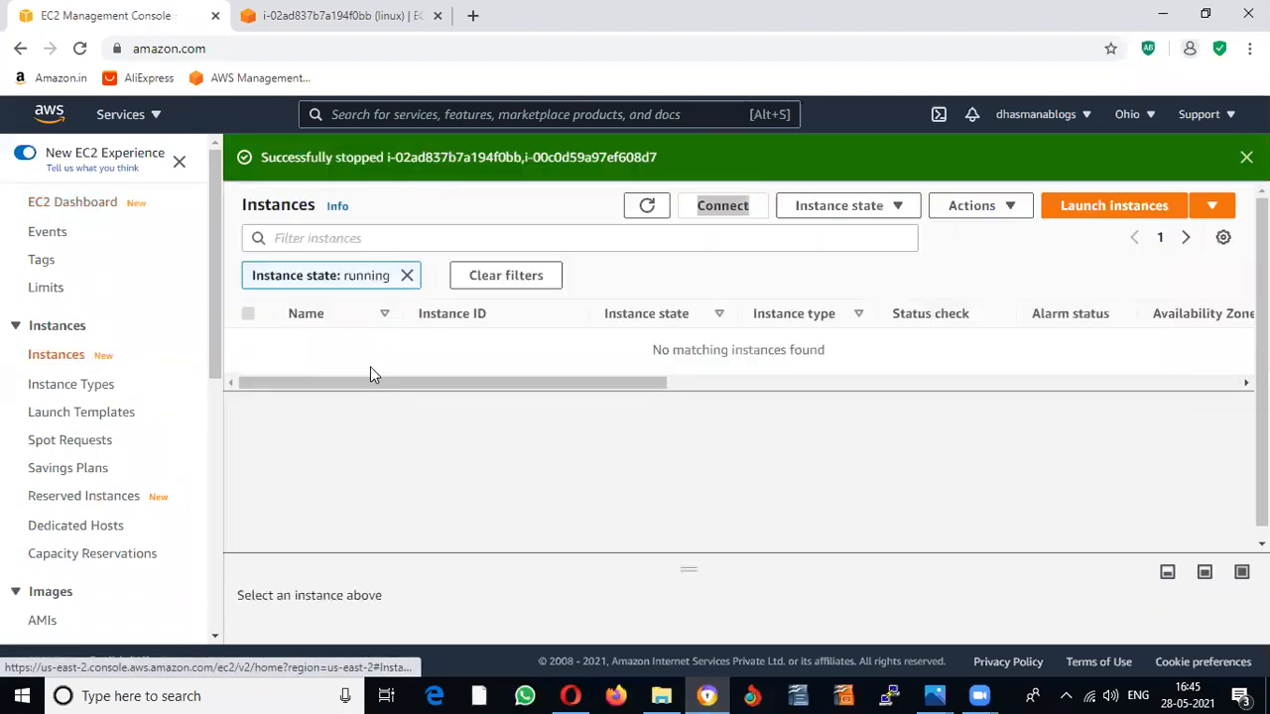
click(84, 208)
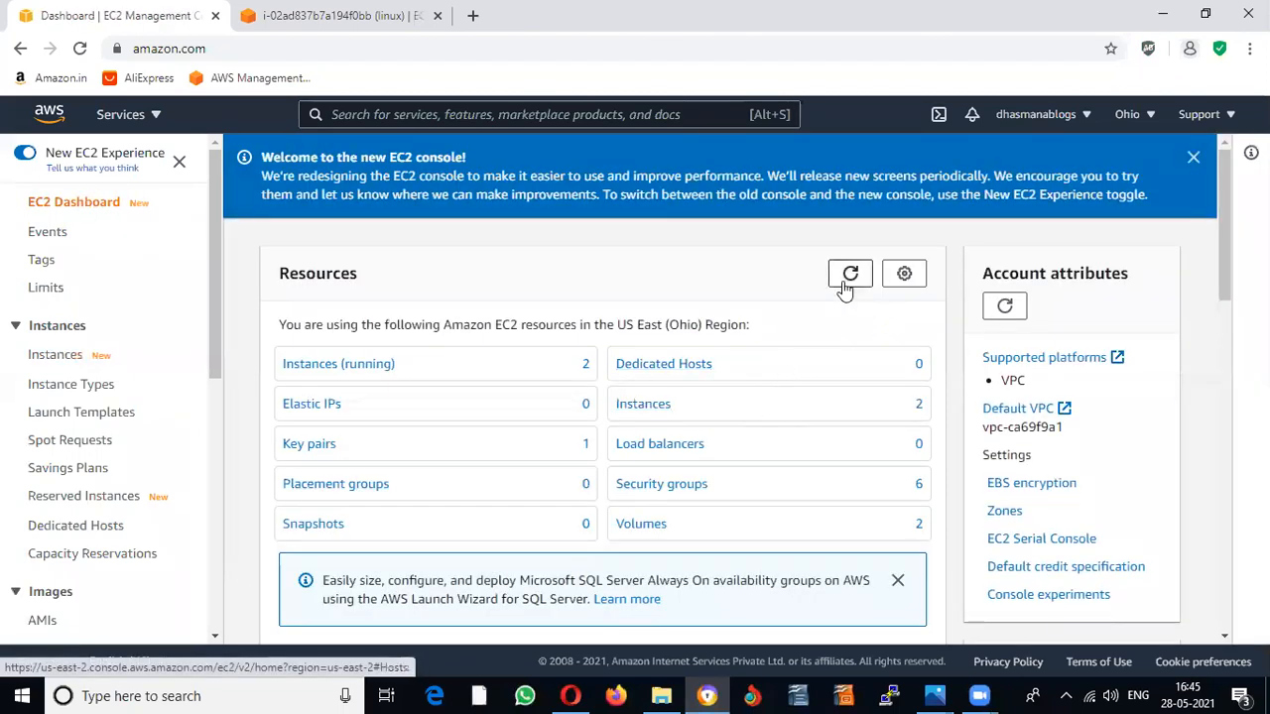
click(848, 280)
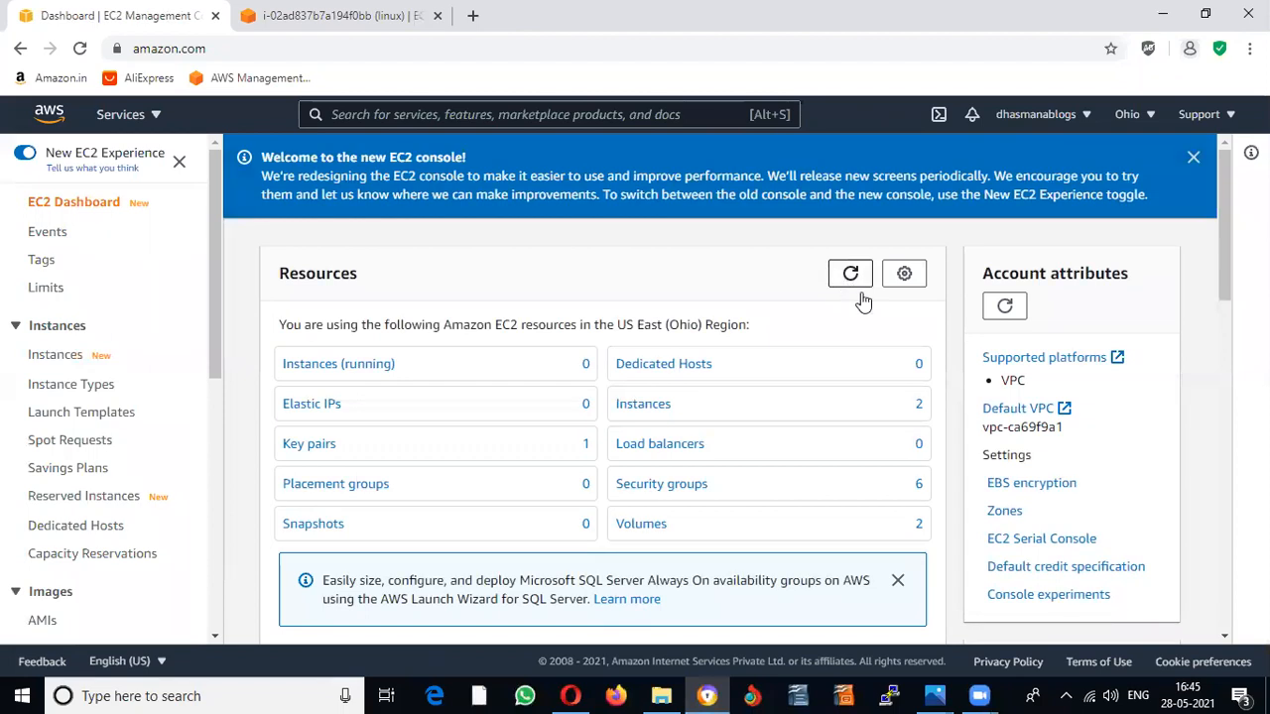
click(651, 413)
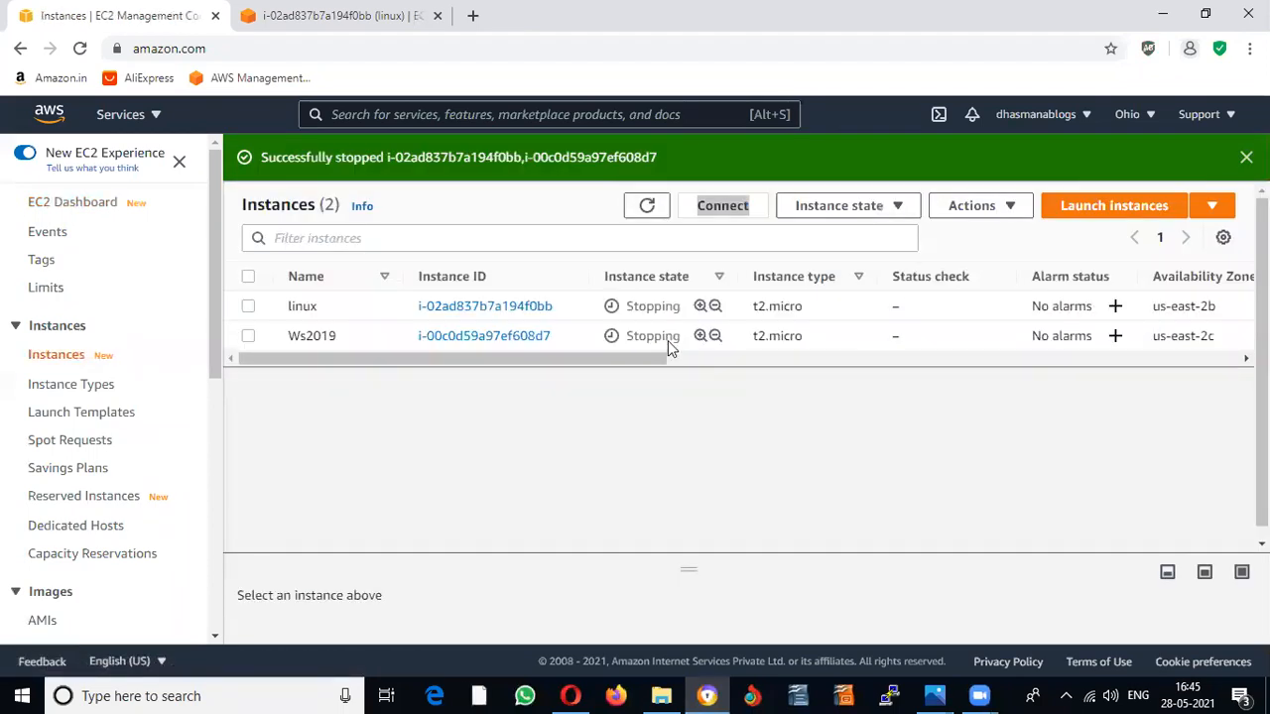
Step: Select all instances, terminate linux and Ws2019, and refresh the list to confirm
click(248, 277)
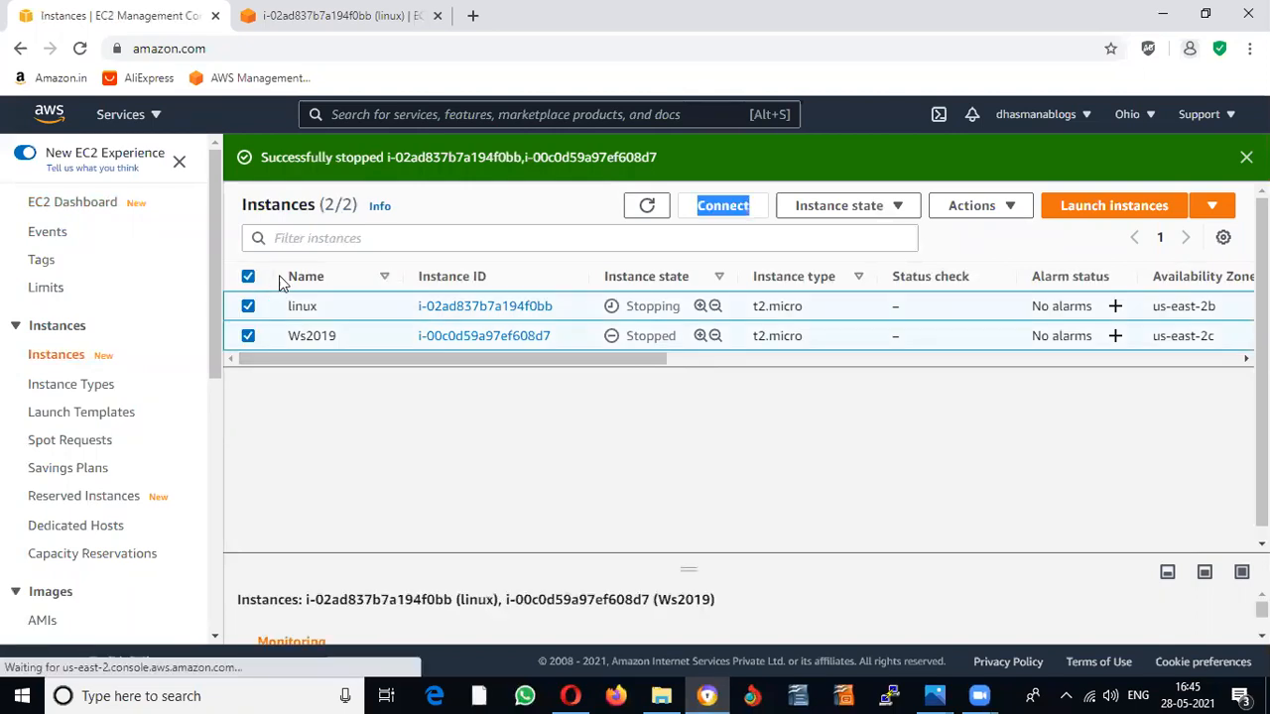
click(893, 214)
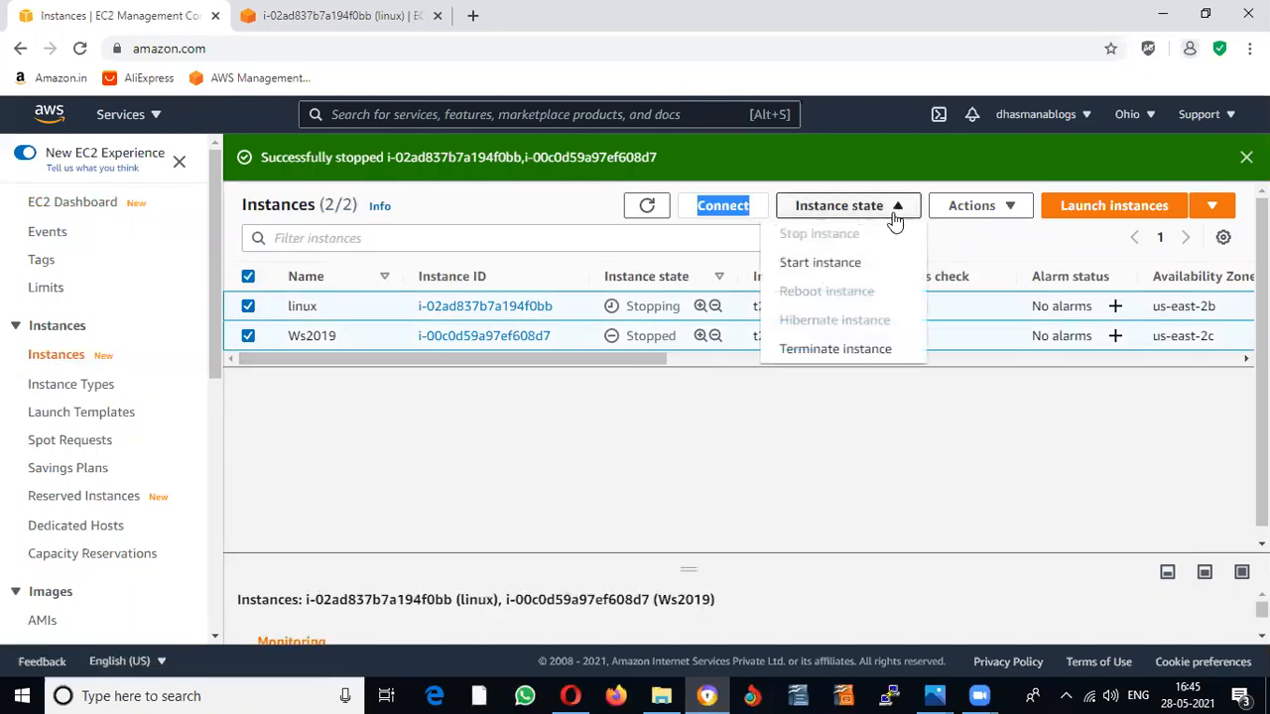
click(898, 360)
click(938, 514)
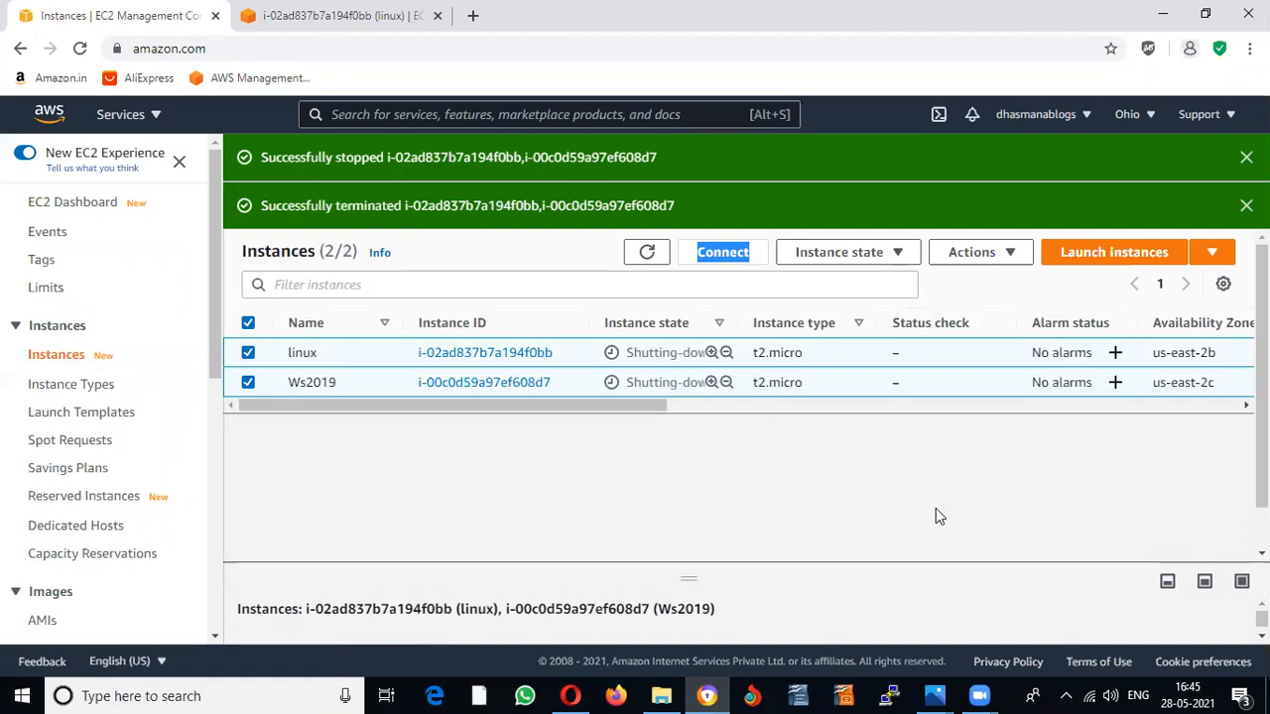
click(646, 254)
click(653, 257)
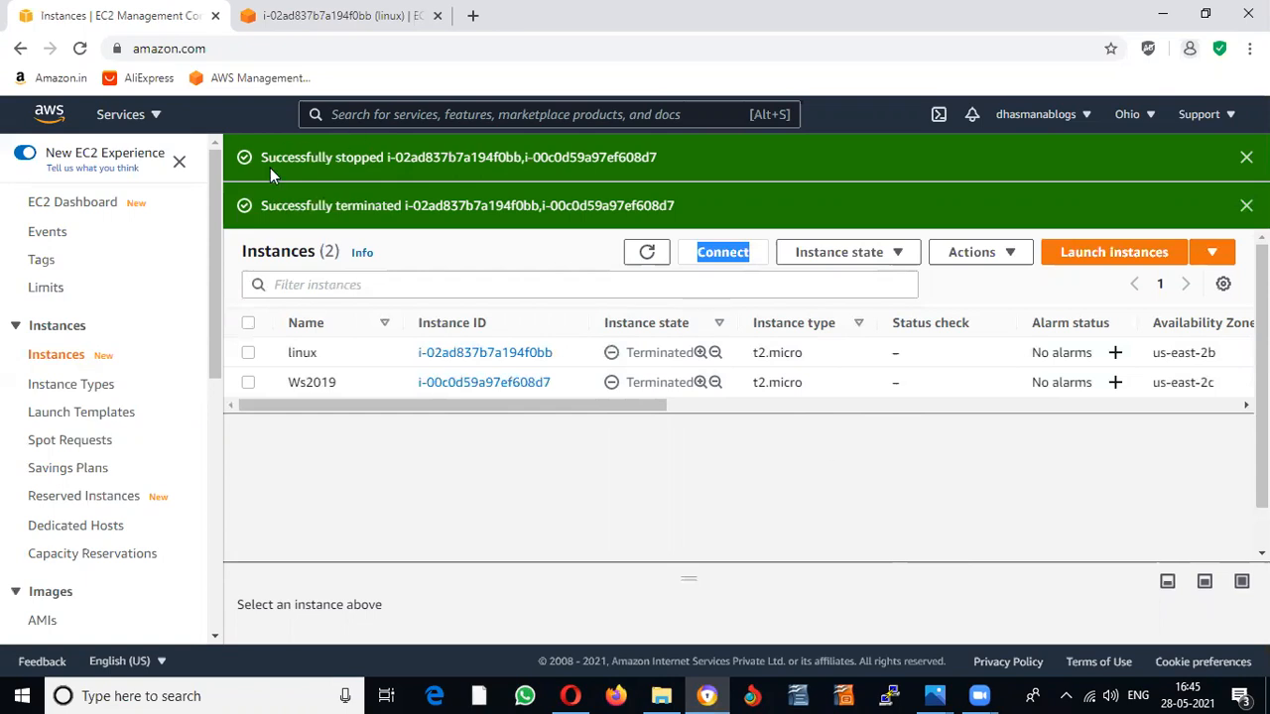
click(178, 163)
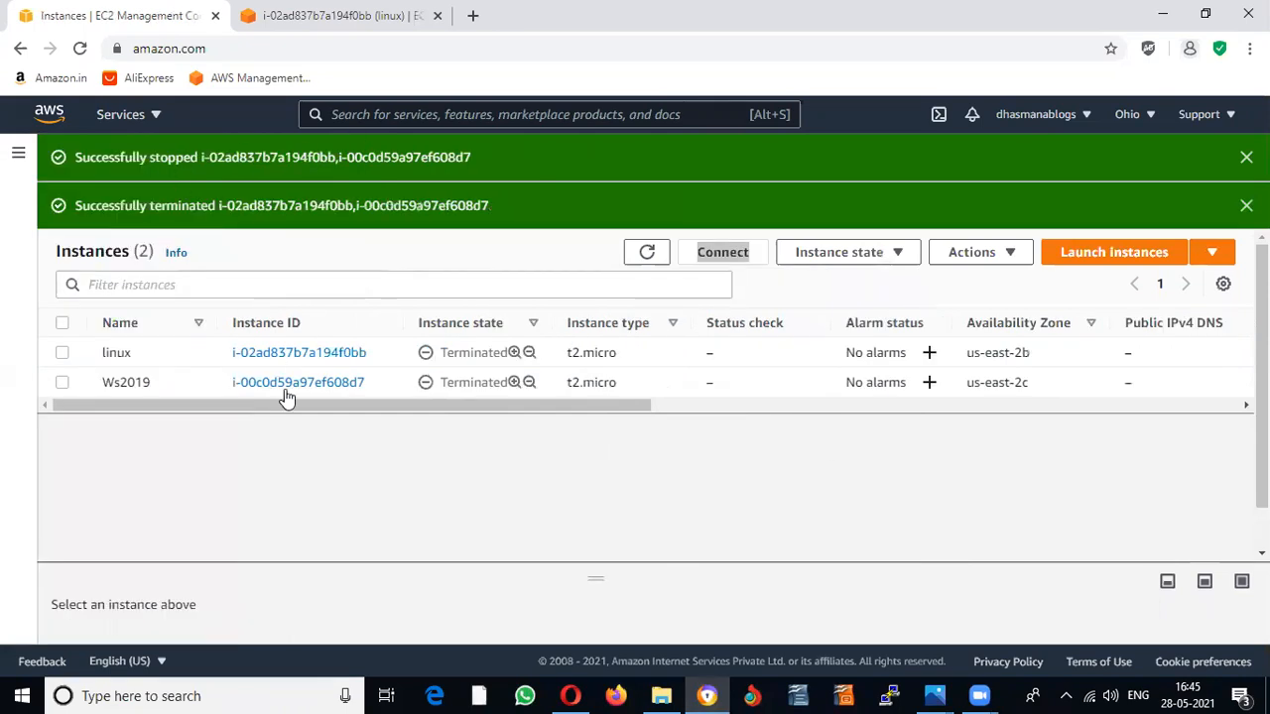
Step: Go to S3, begin deleting the dhasmana bucket, then abandon it and return to Buckets
click(124, 116)
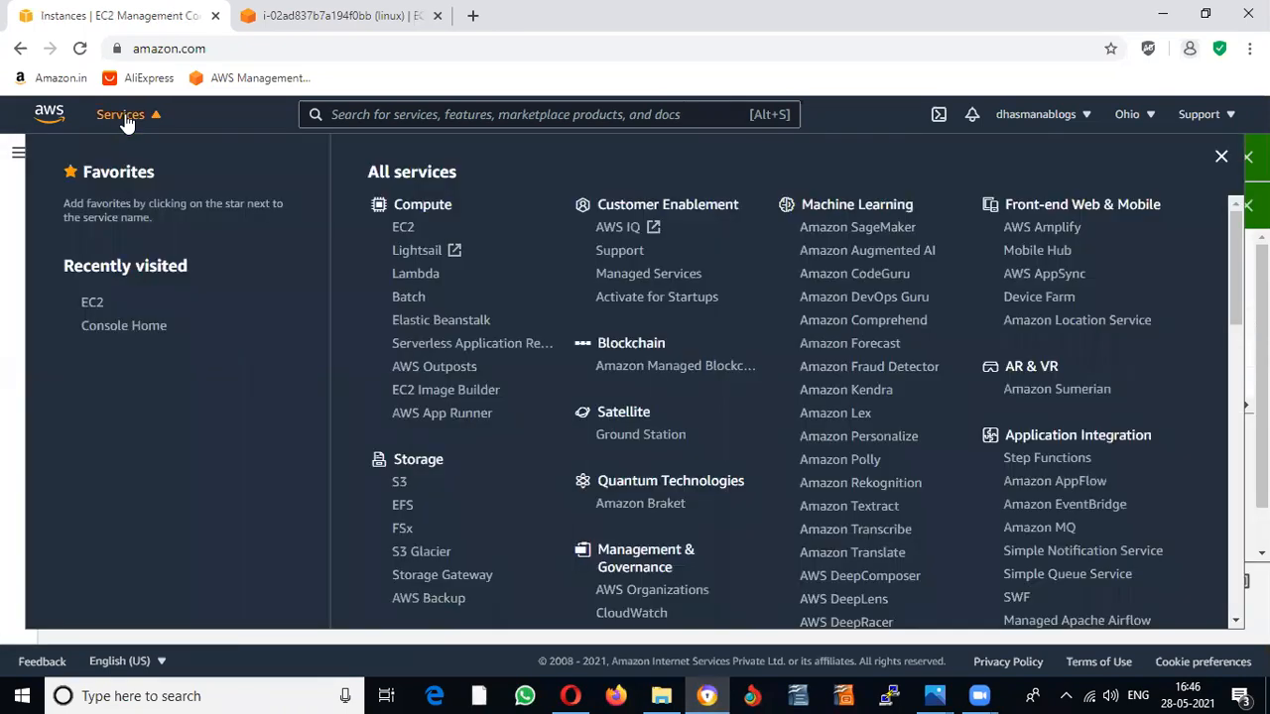
click(401, 486)
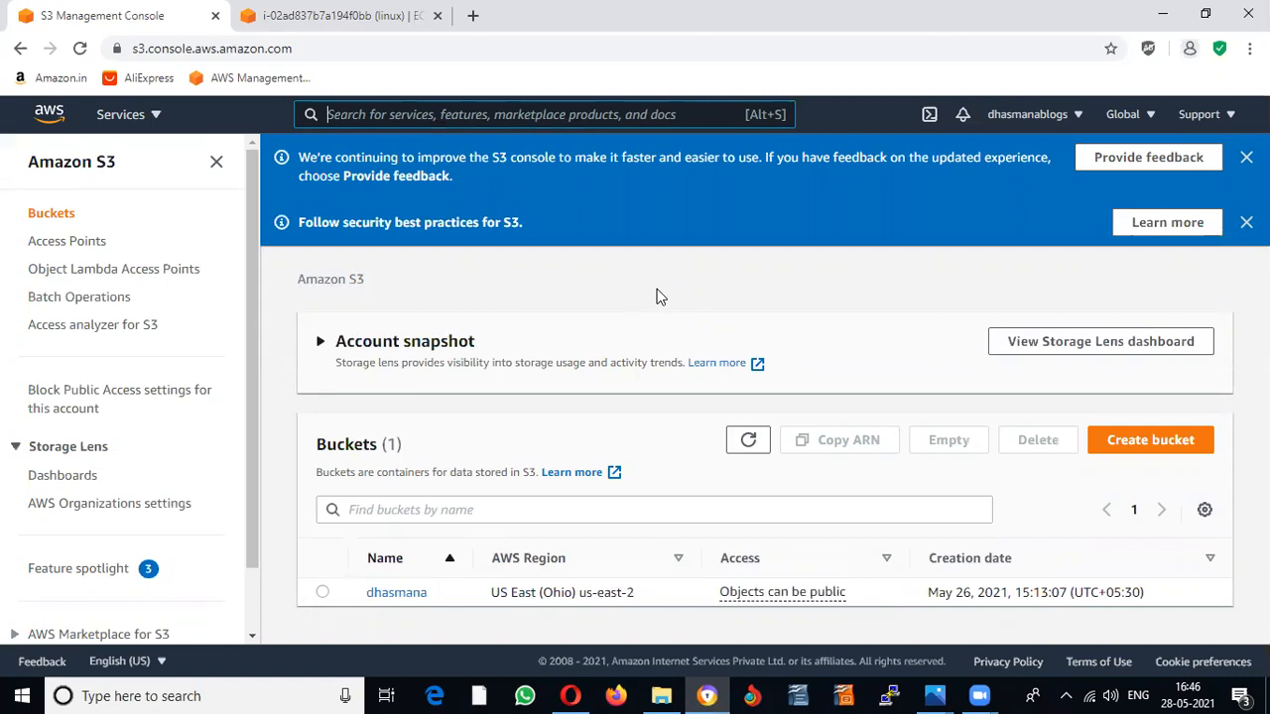
click(322, 592)
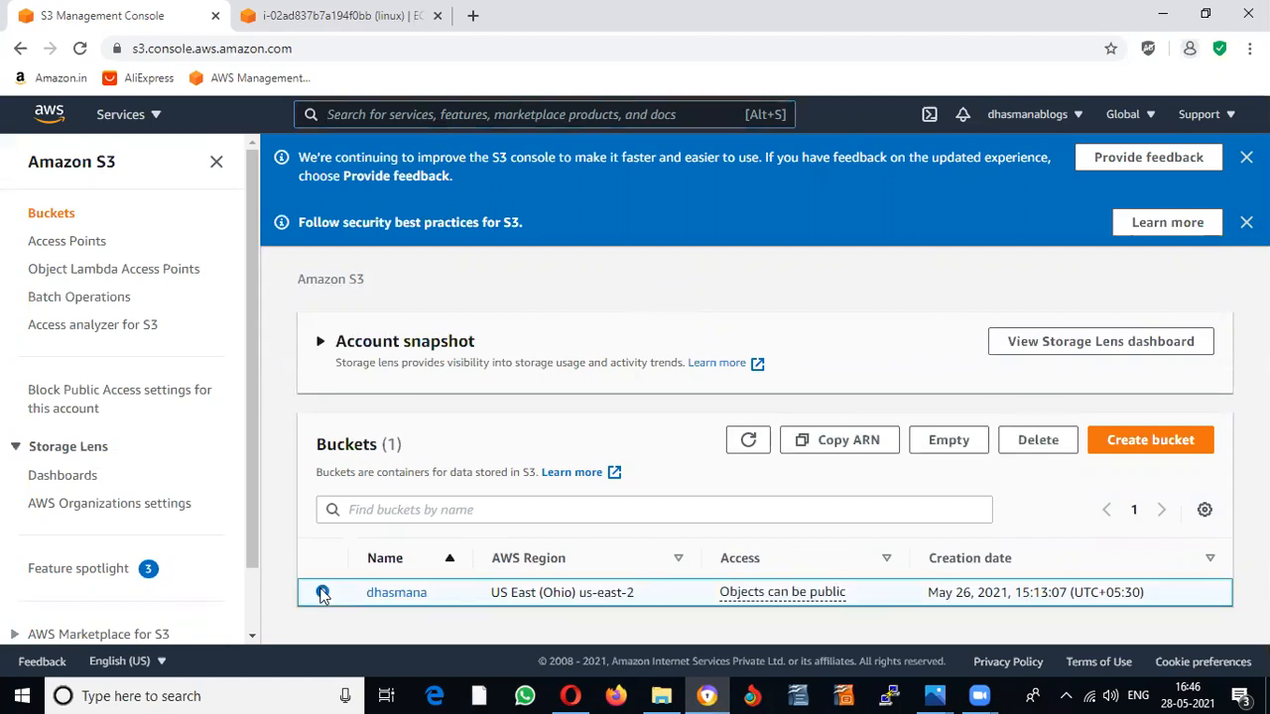
click(1049, 446)
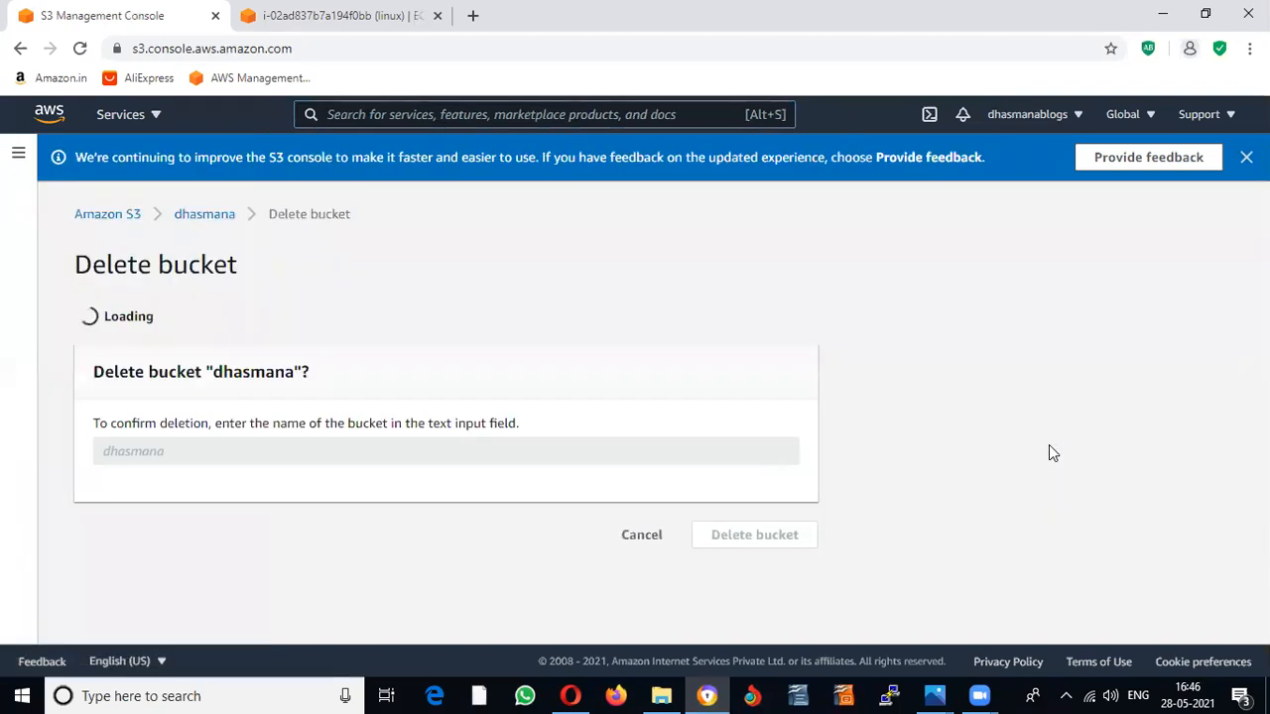
click(347, 527)
text(dd)
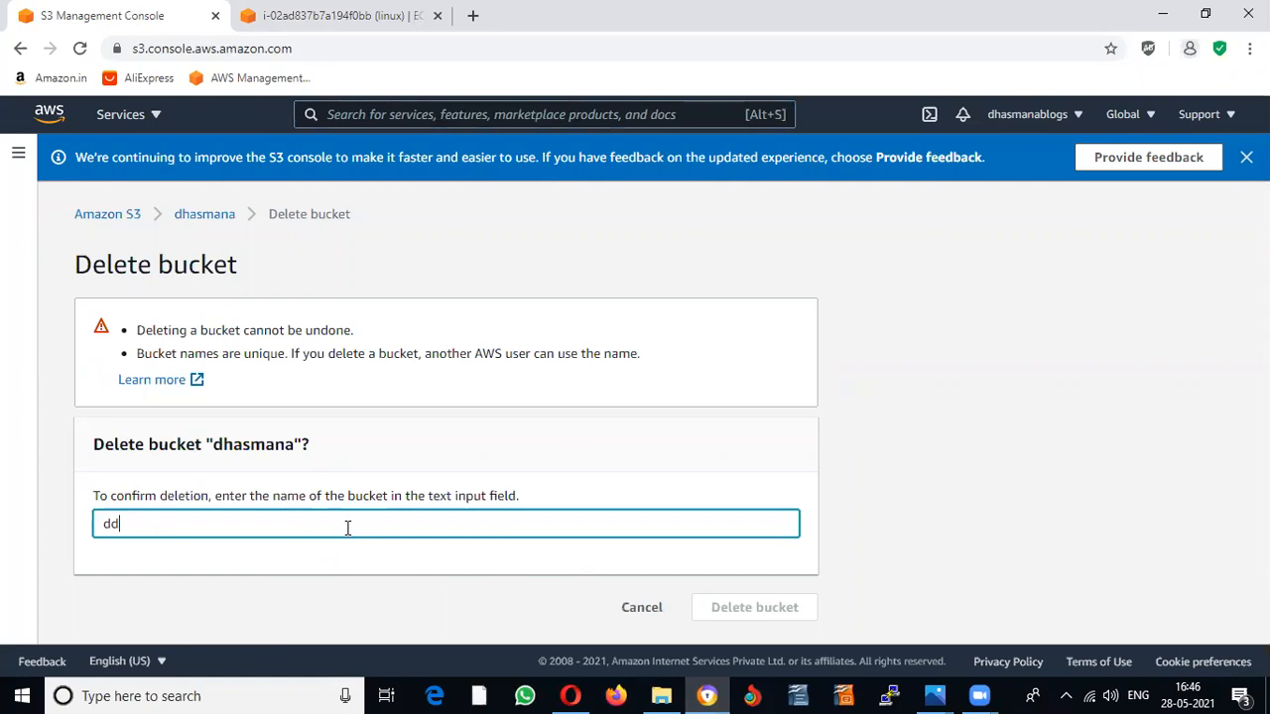
text(hasmana)
click(109, 216)
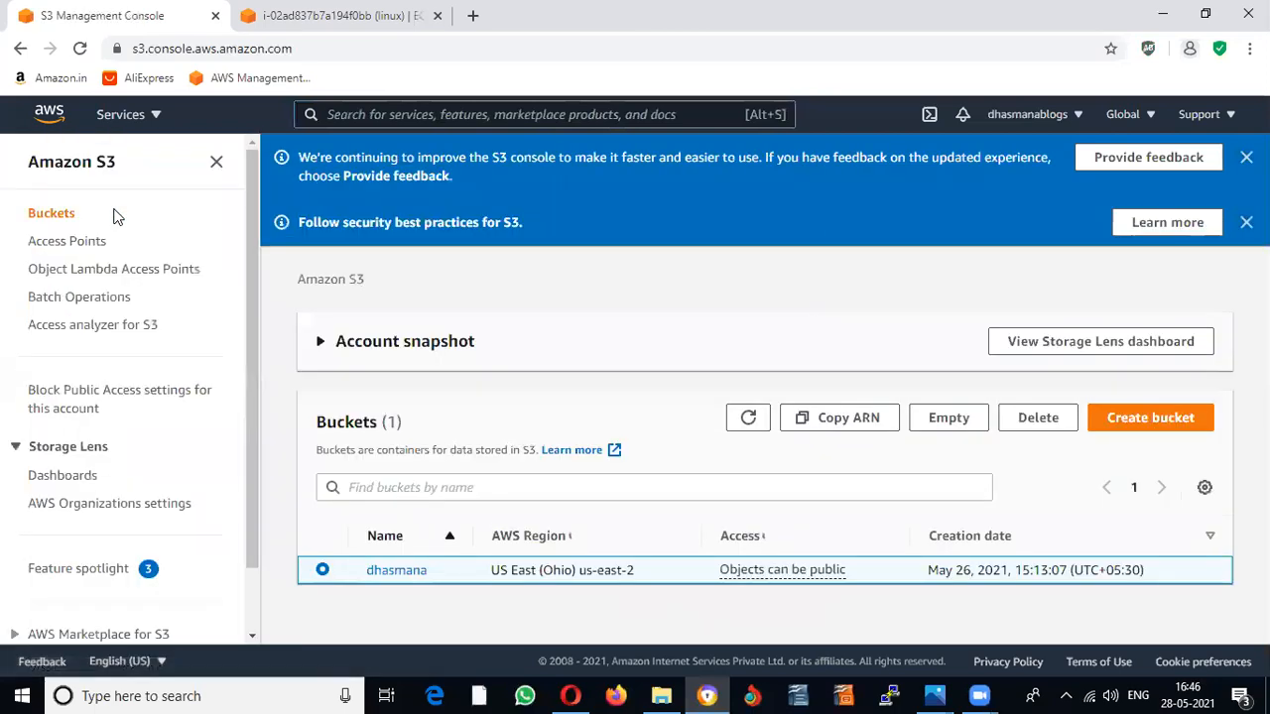
Step: Start a new bucket named 'demo' and look over the region choices
click(1143, 446)
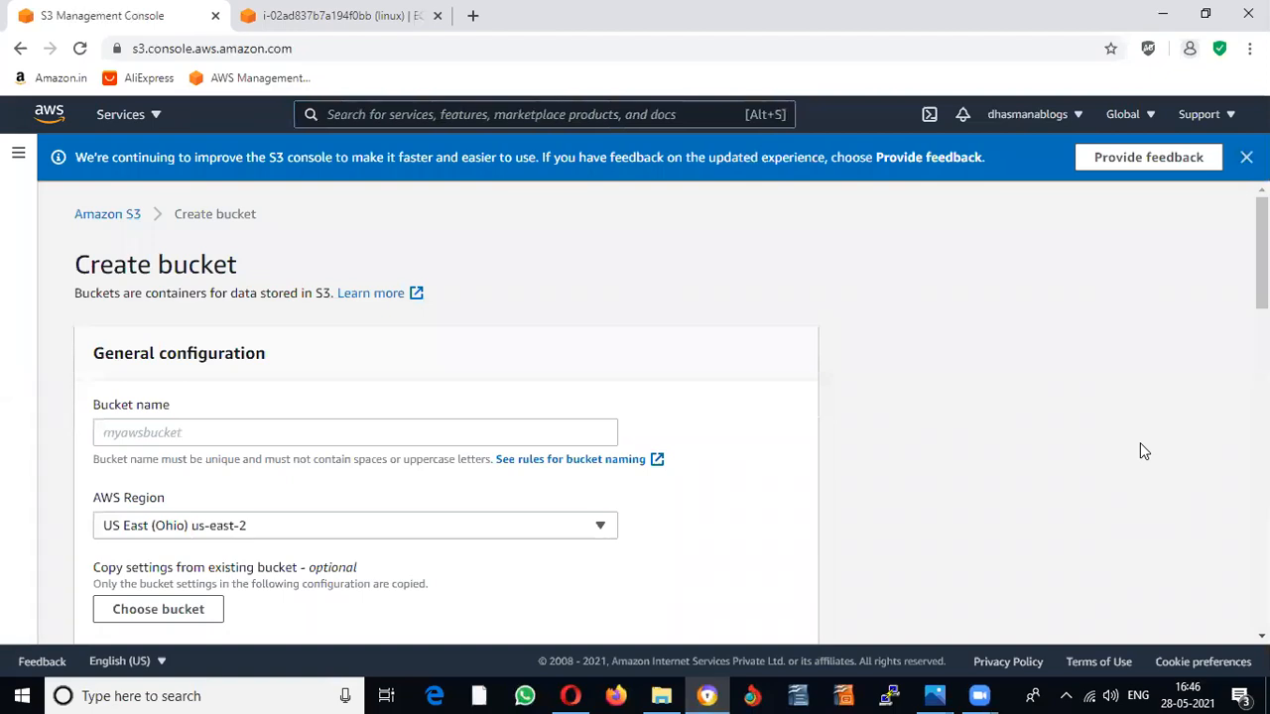
click(376, 433)
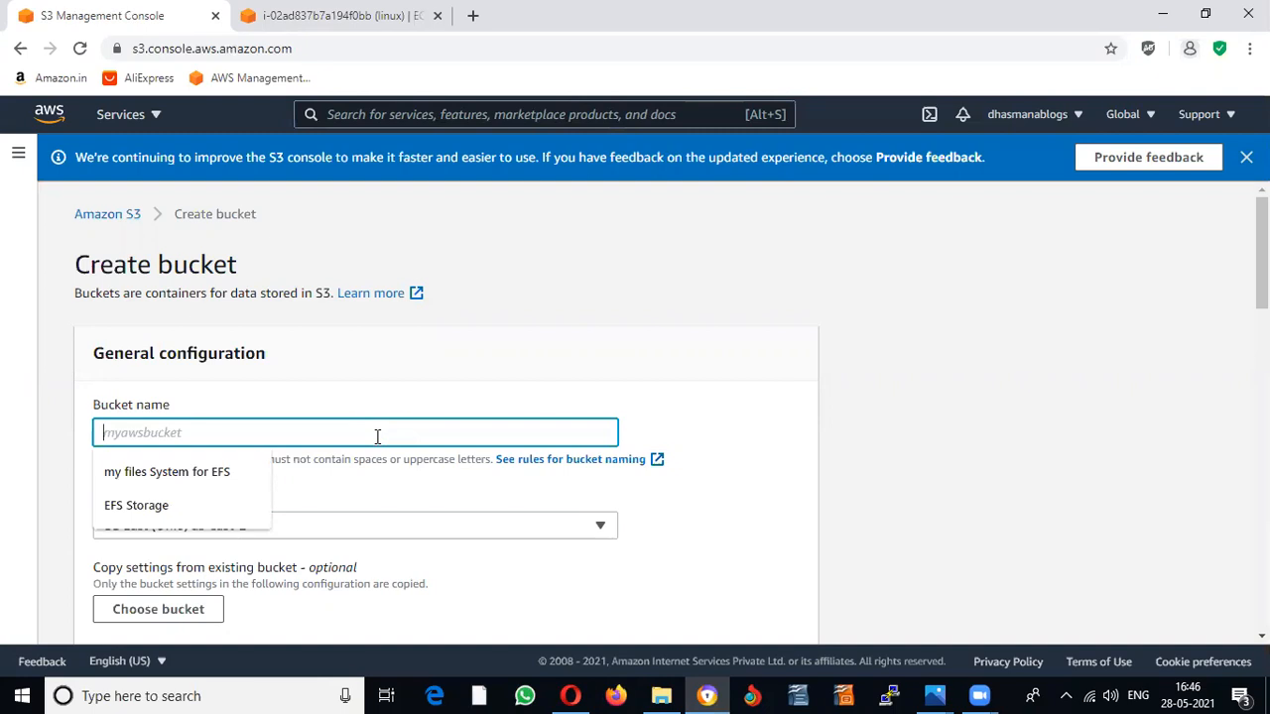
text(demo)
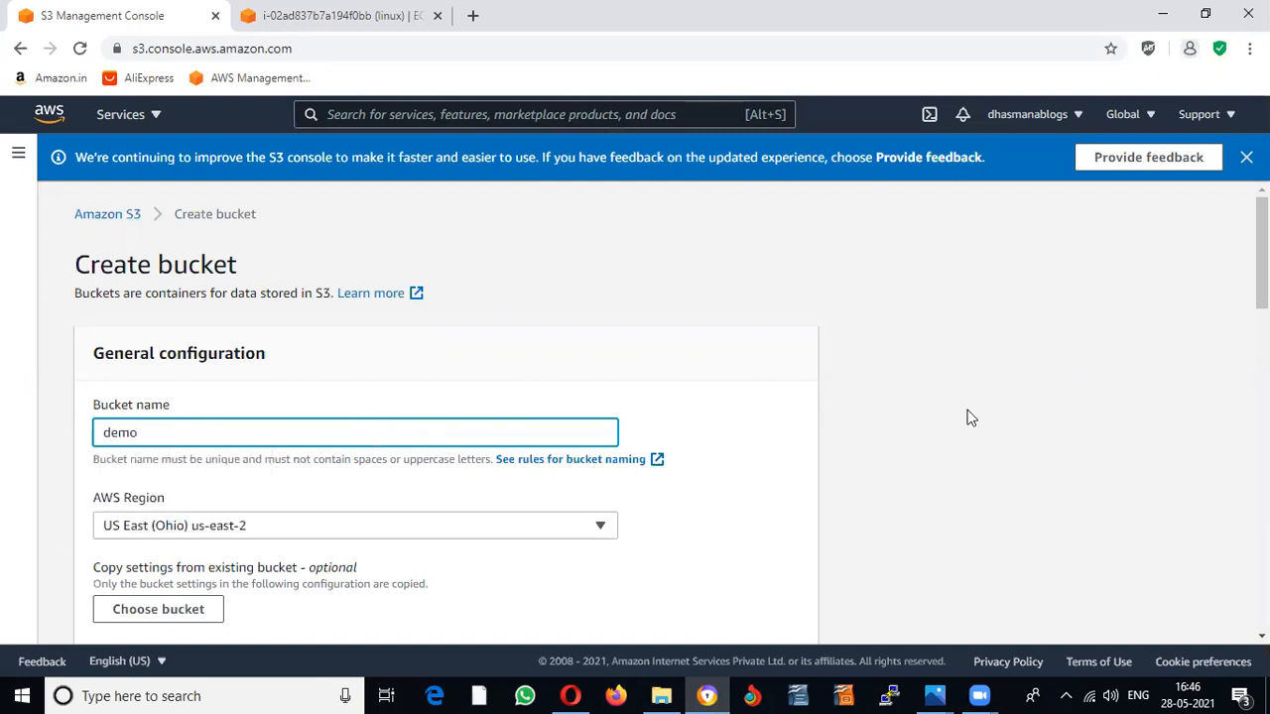
scroll(967, 415, down, 1)
click(1121, 115)
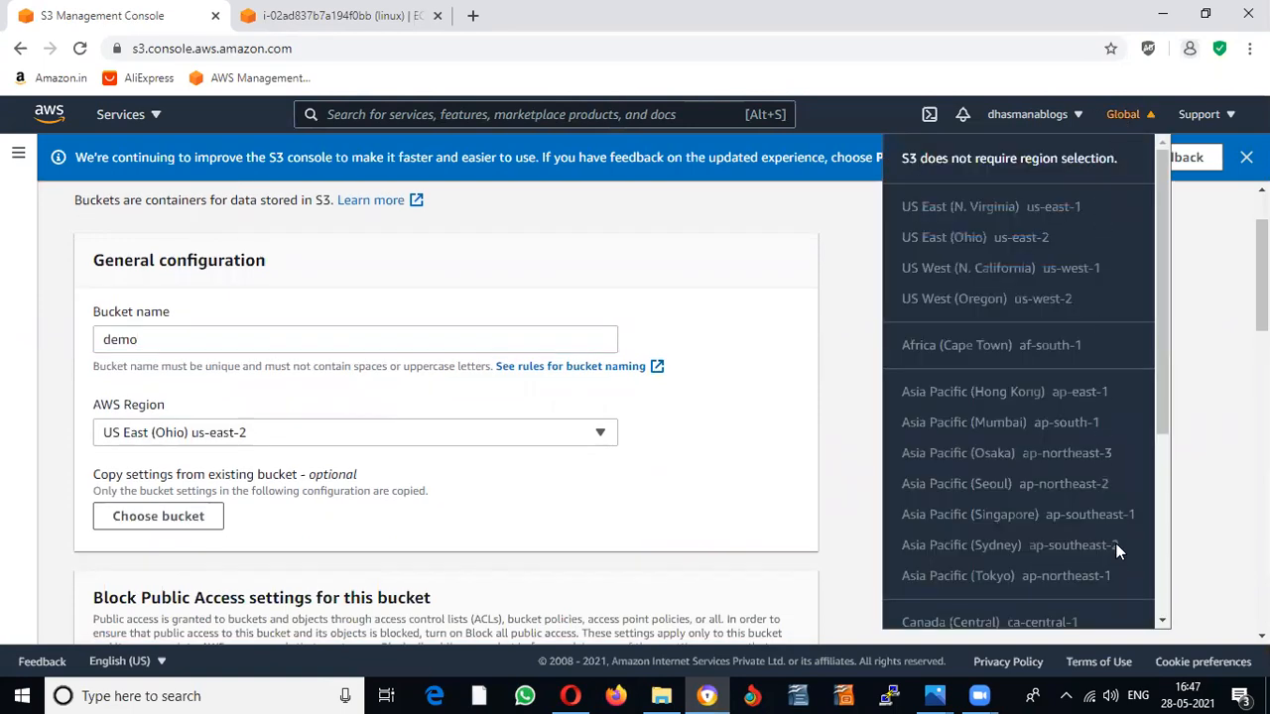
click(757, 391)
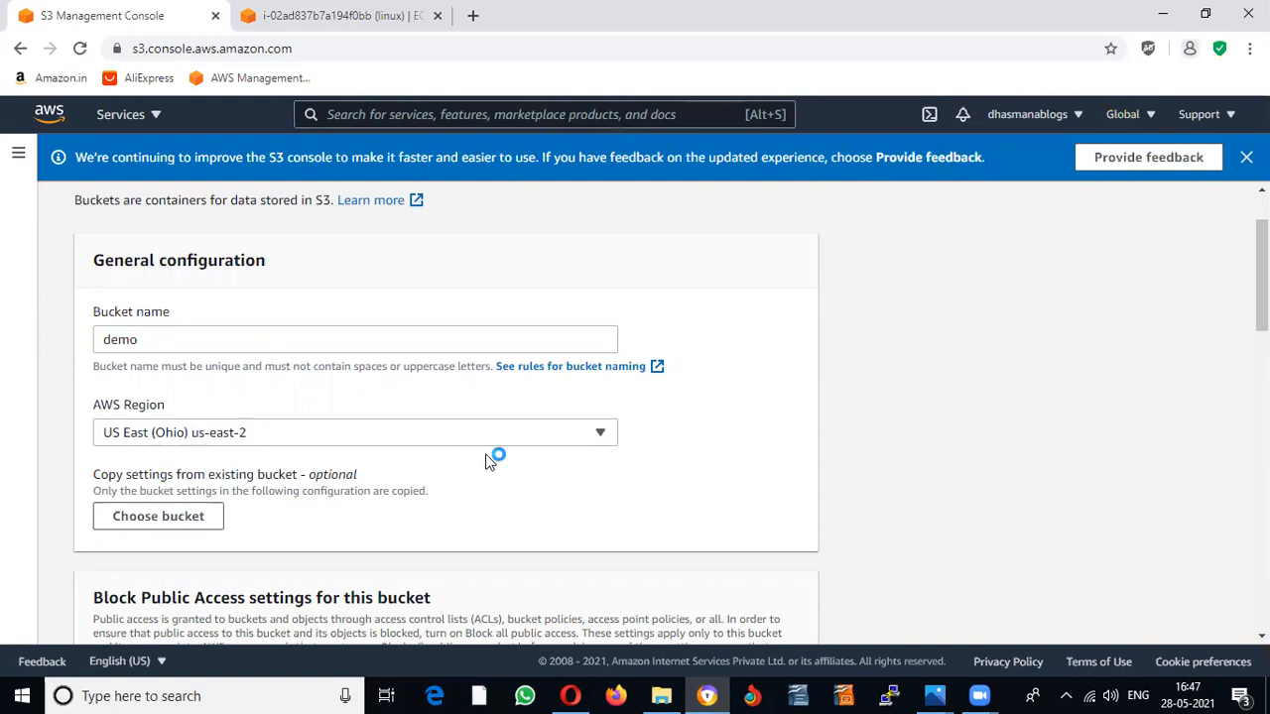
Step: Turn off Block all public access, acknowledge it, and submit; 'demo' is rejected as taken
scroll(490, 457, down, 3)
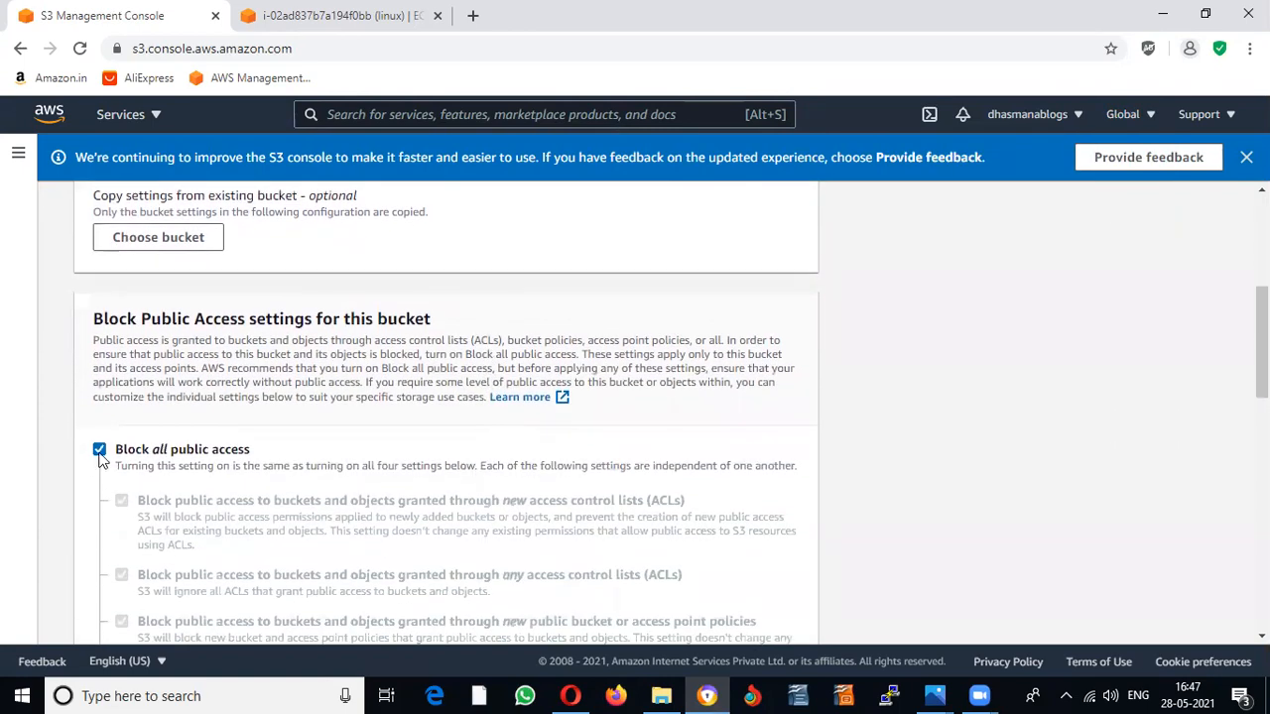
click(100, 454)
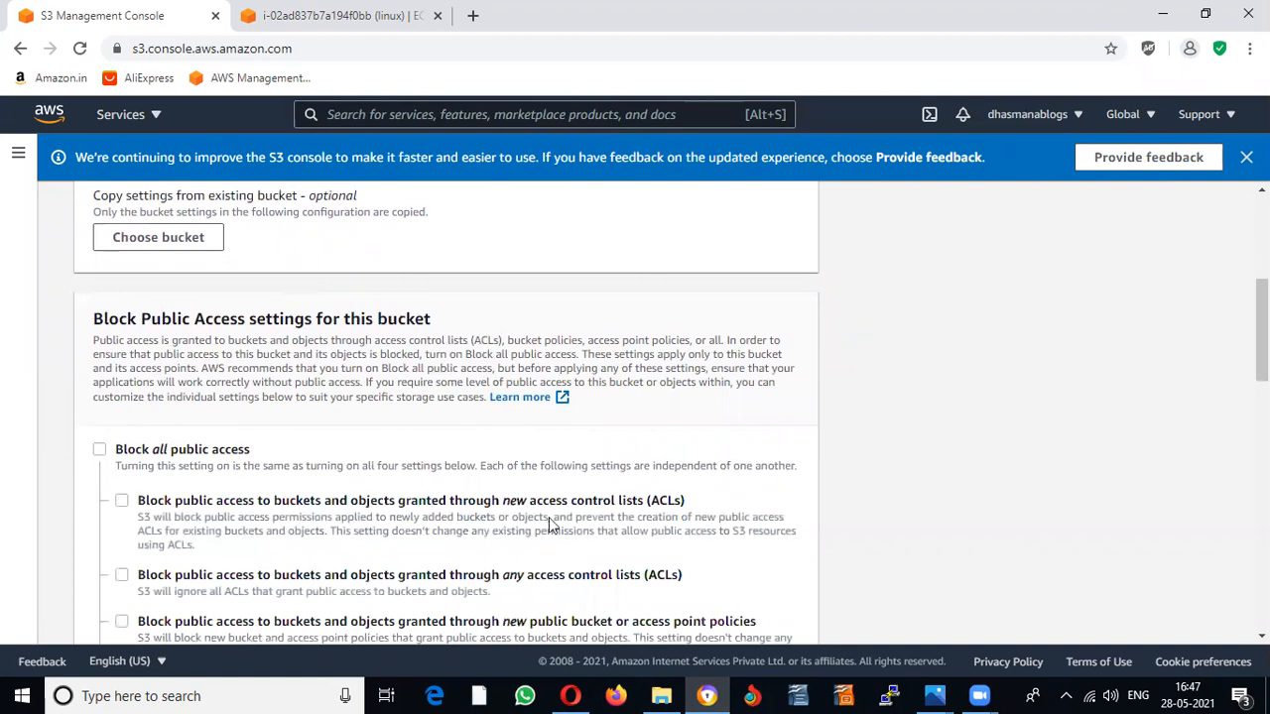
scroll(506, 504, down, 3)
scroll(504, 499, down, 2)
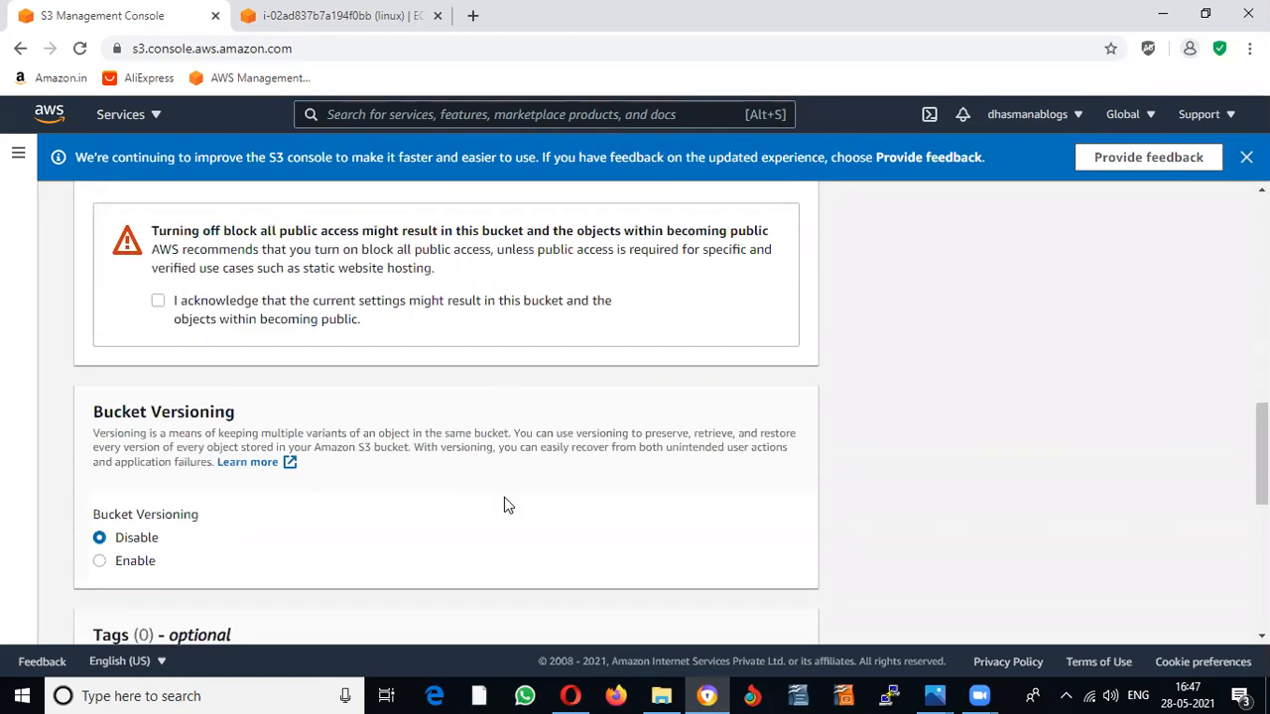
click(158, 301)
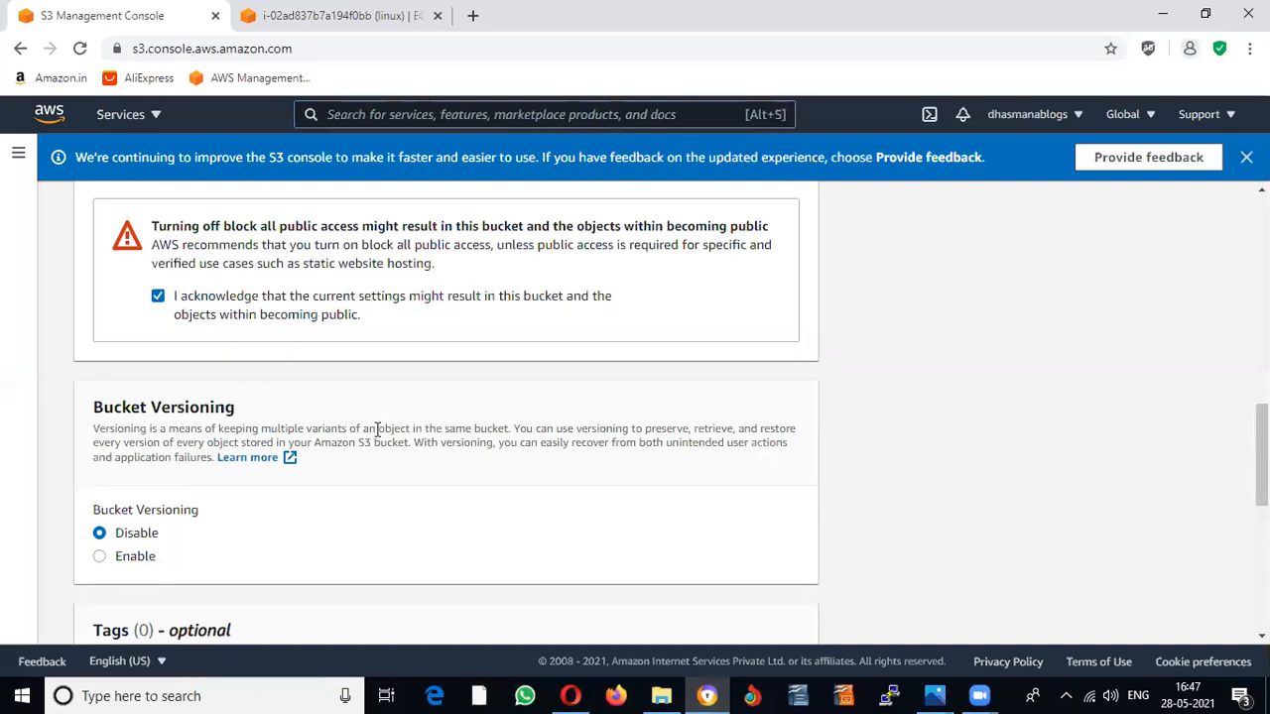
scroll(377, 429, down, 3)
scroll(377, 428, down, 3)
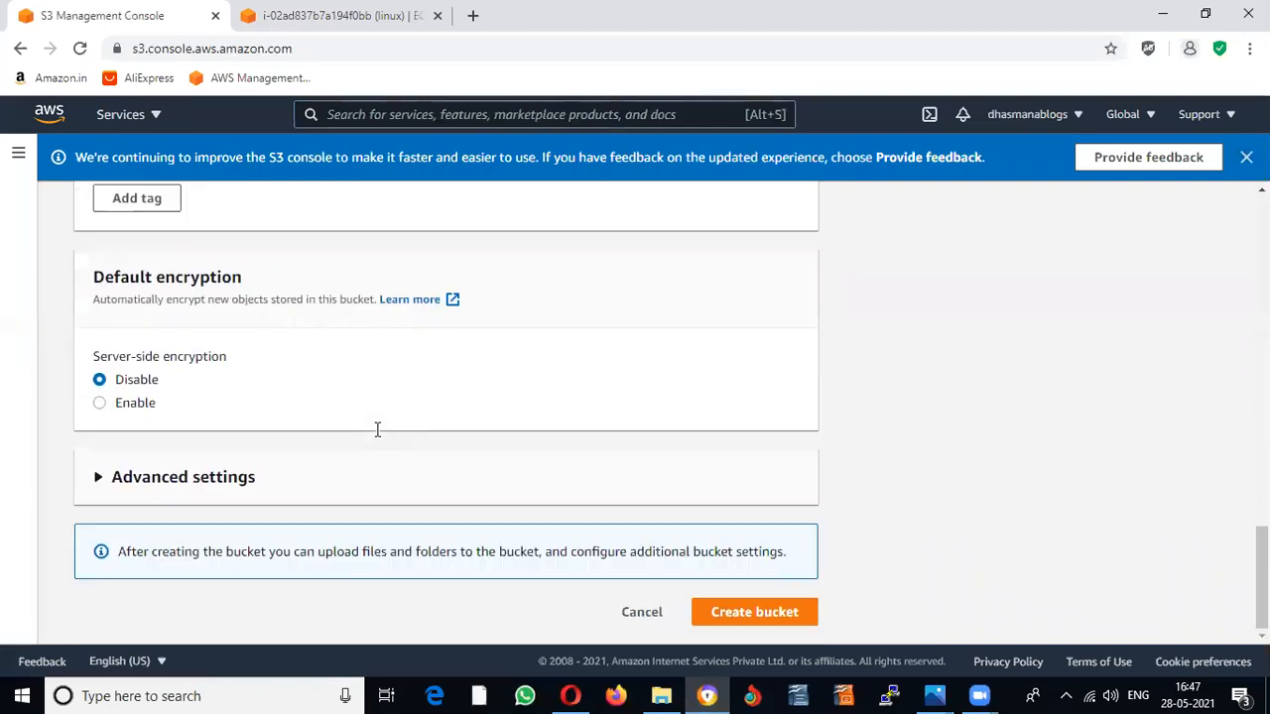
click(745, 615)
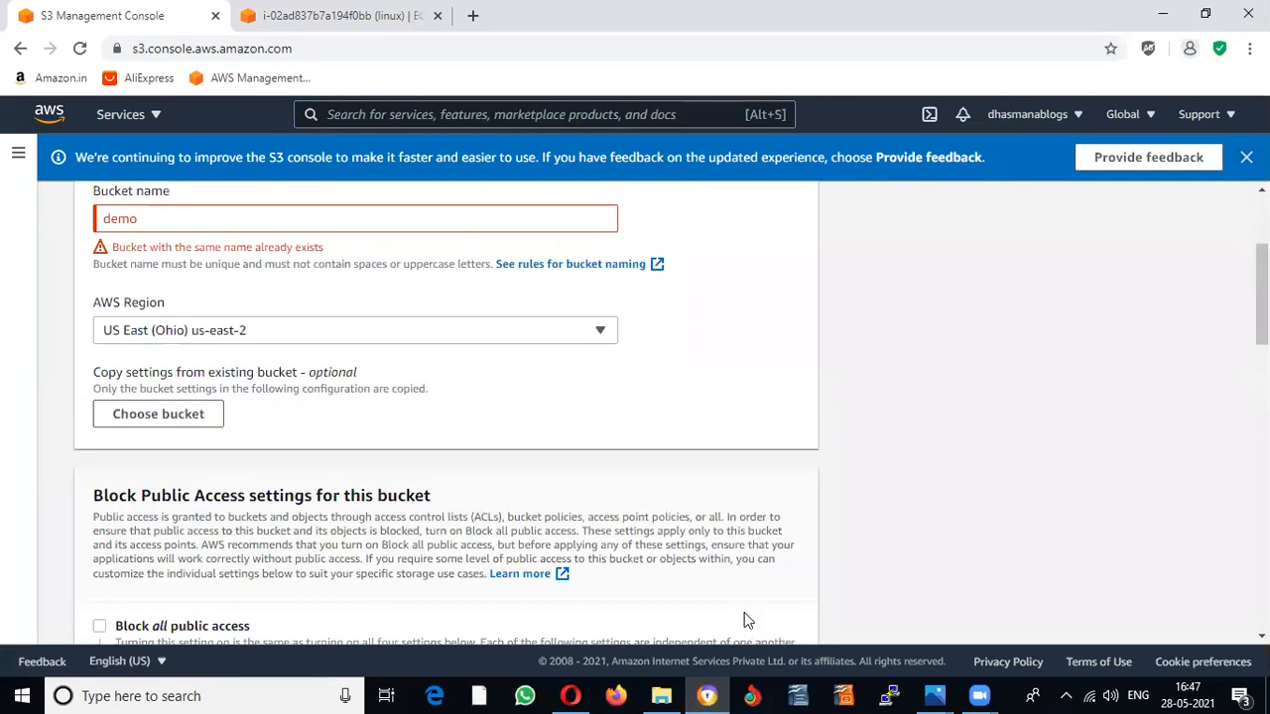
click(181, 224)
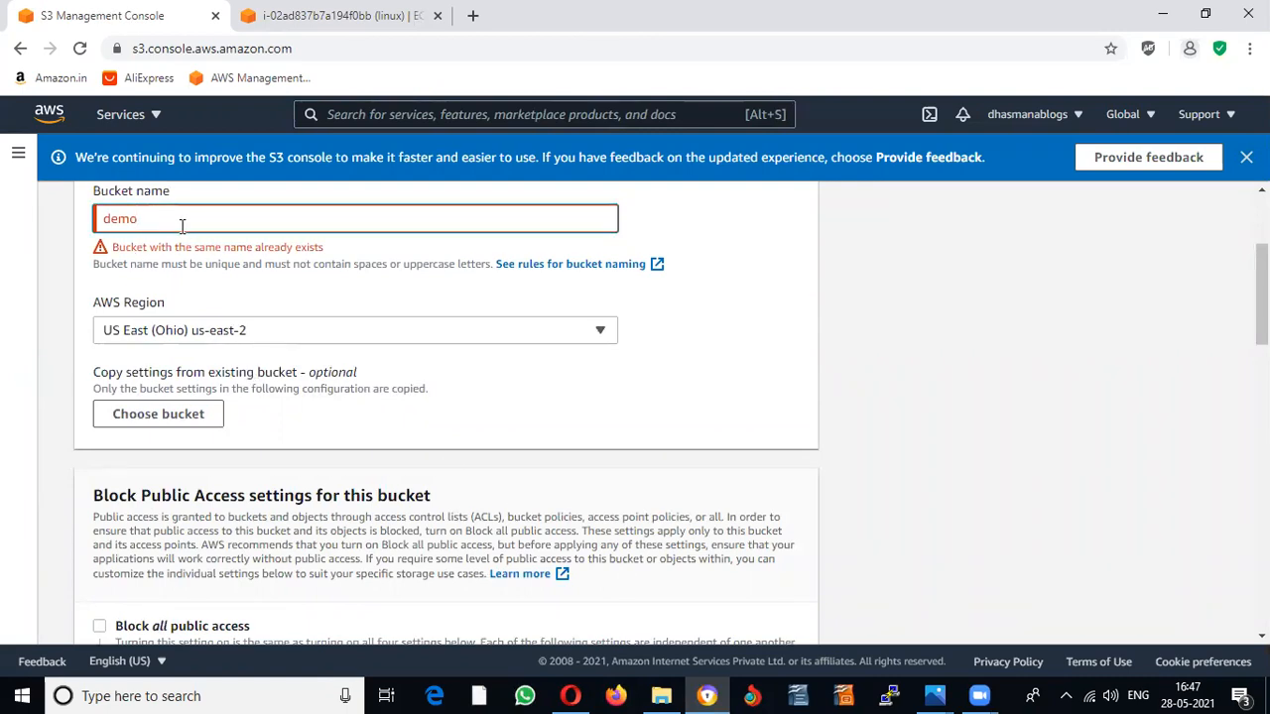
Step: Replace the taken name with the bucket name 'nanotextech'
key(BackSpace)
key(BackSpace)
key(BackSpace)
key(BackSpace)
text(nanot)
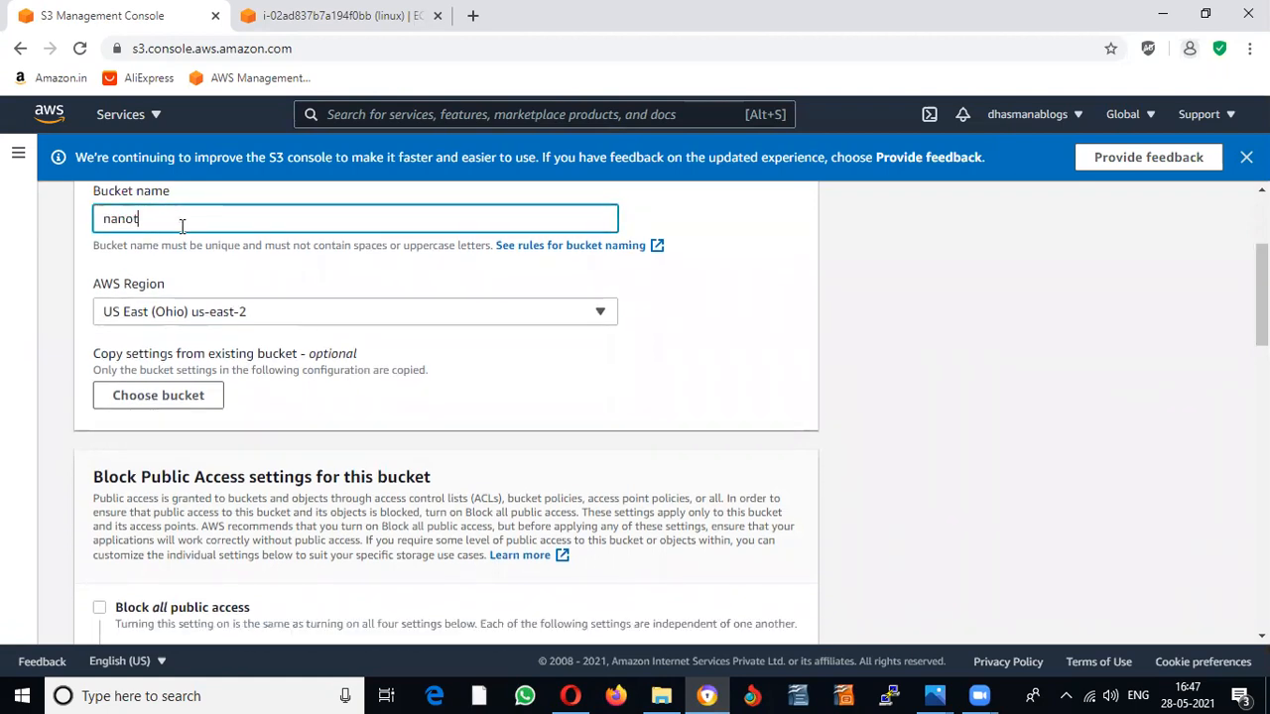
text(e)
text(x)
scroll(668, 388, down, 1)
scroll(668, 387, up, 2)
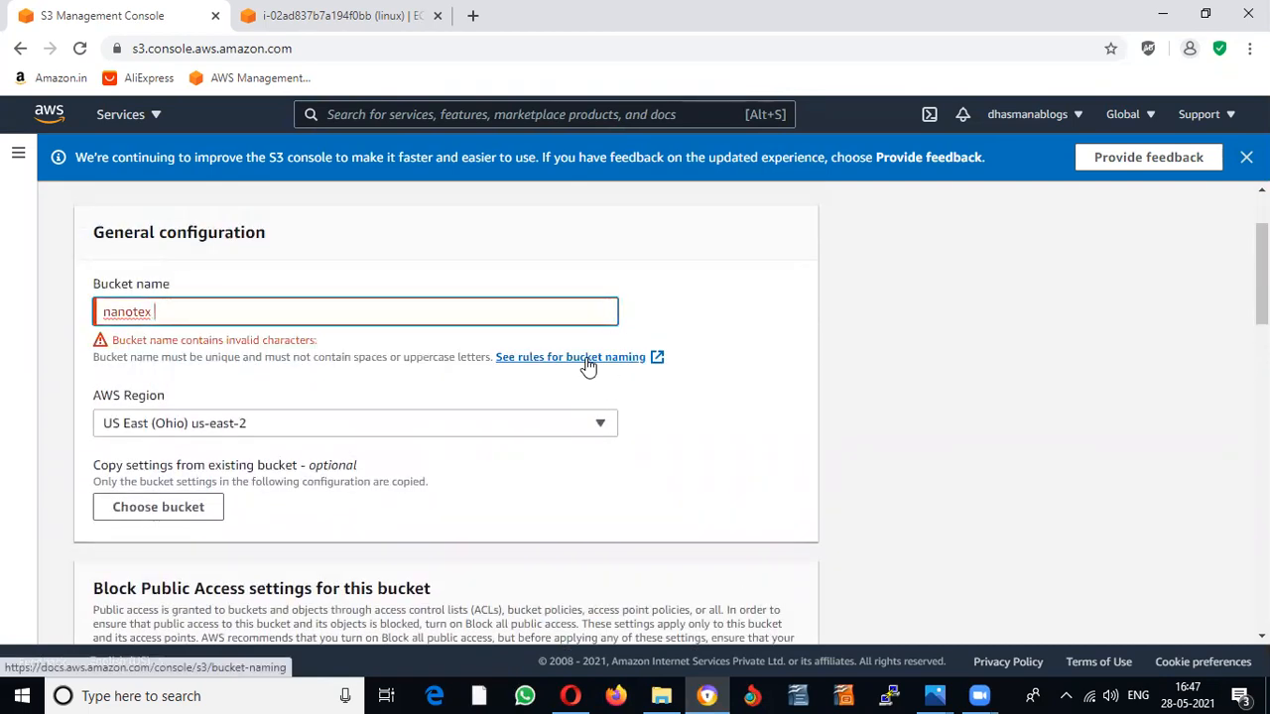
key(BackSpace)
text(t)
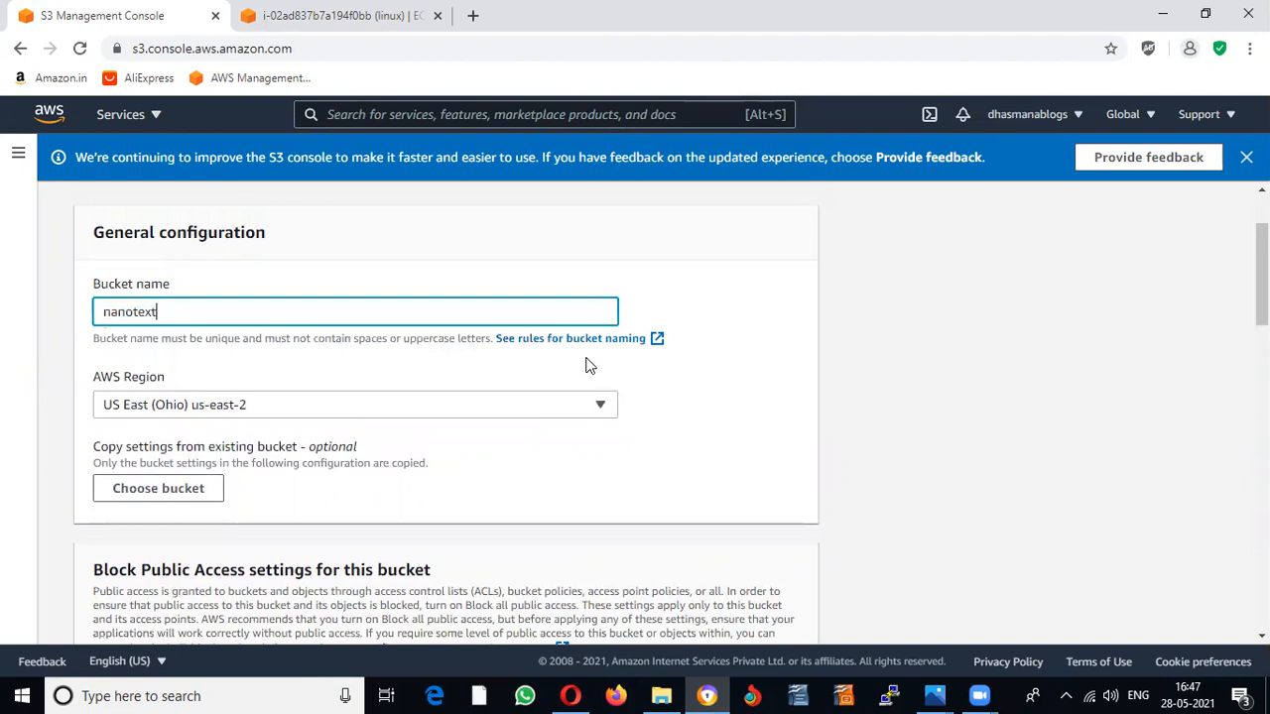
text(ech)
key(Tab)
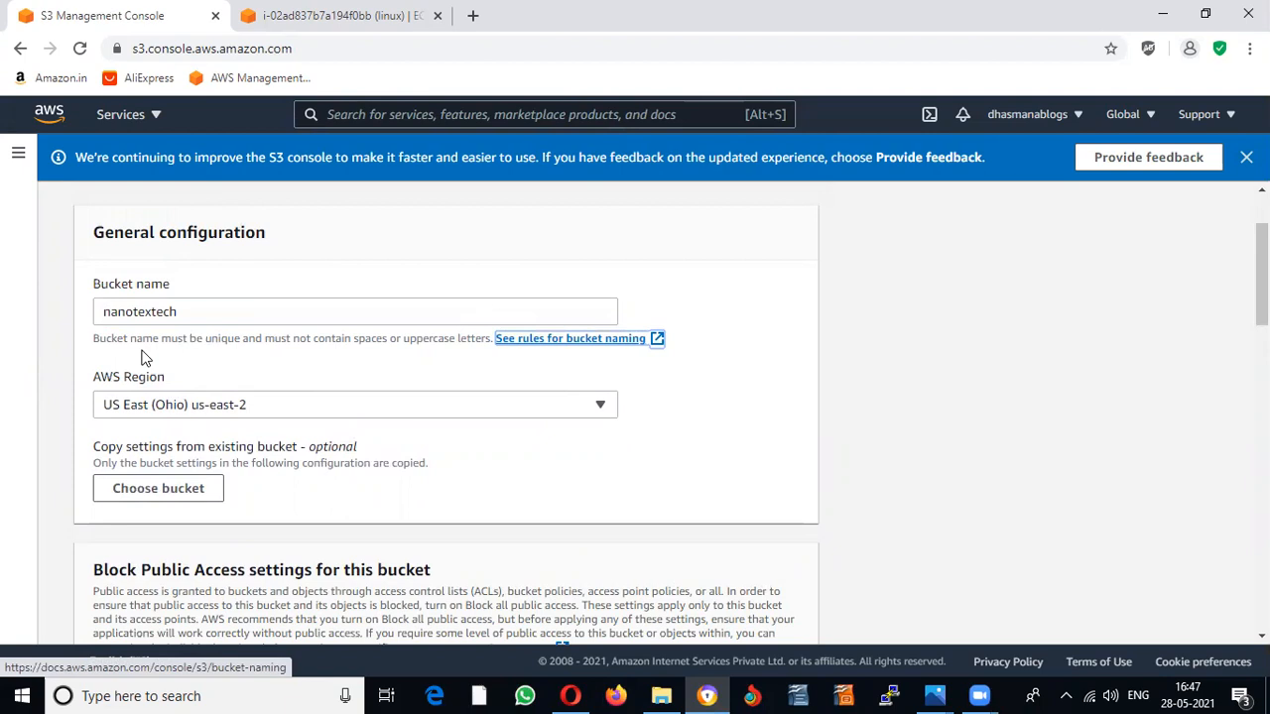
Step: Create nanotextech with public access unblocked and default encryption disabled
scroll(1017, 419, down, 10)
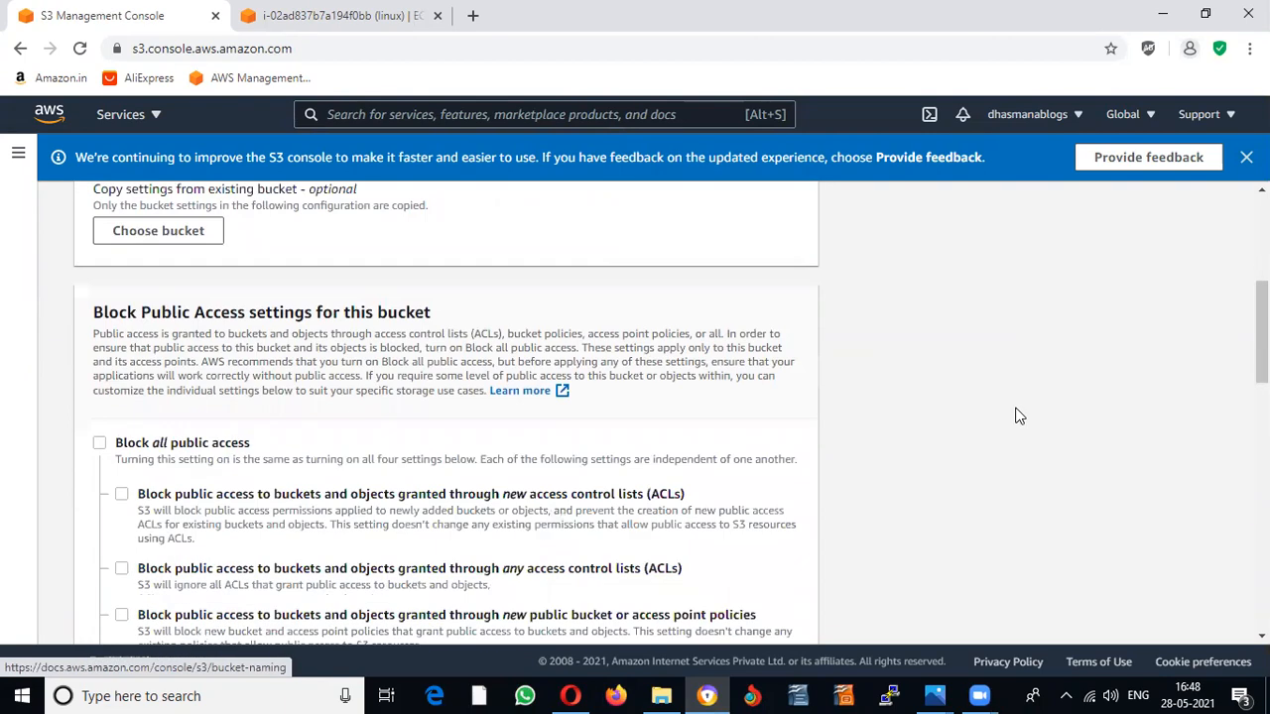
scroll(1017, 420, down, 4)
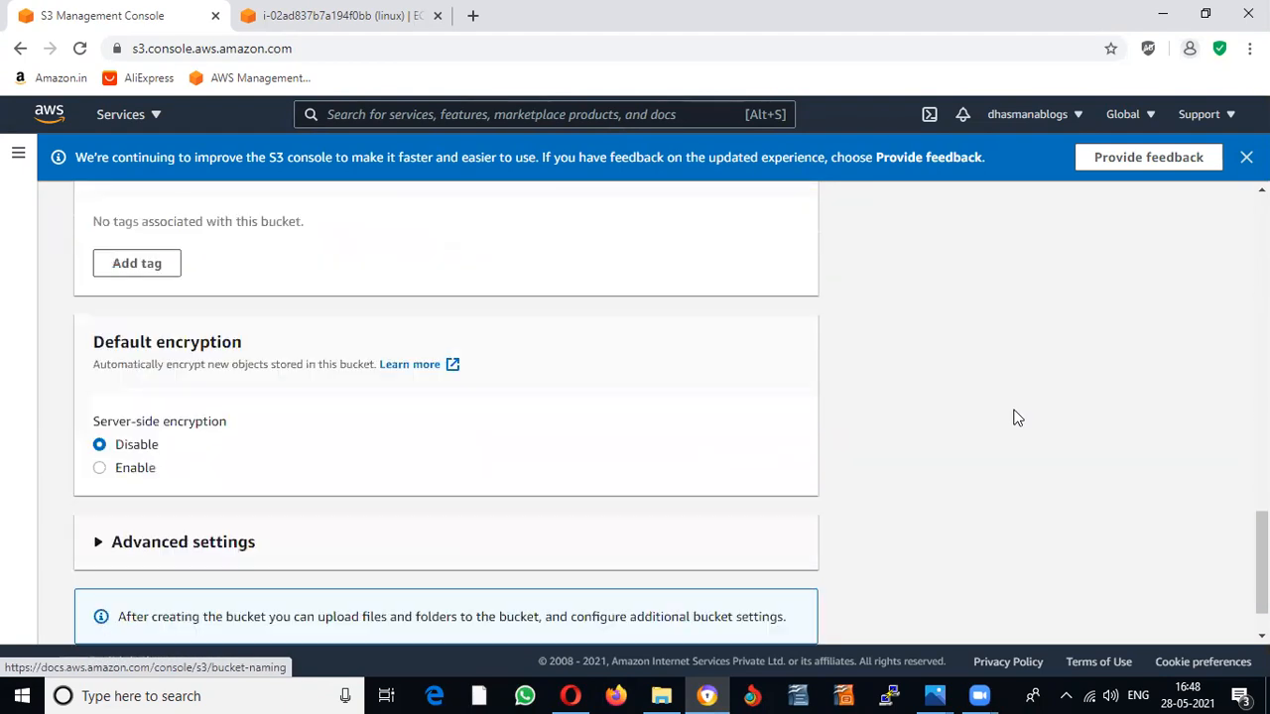
scroll(1017, 420, up, 5)
scroll(1017, 419, up, 4)
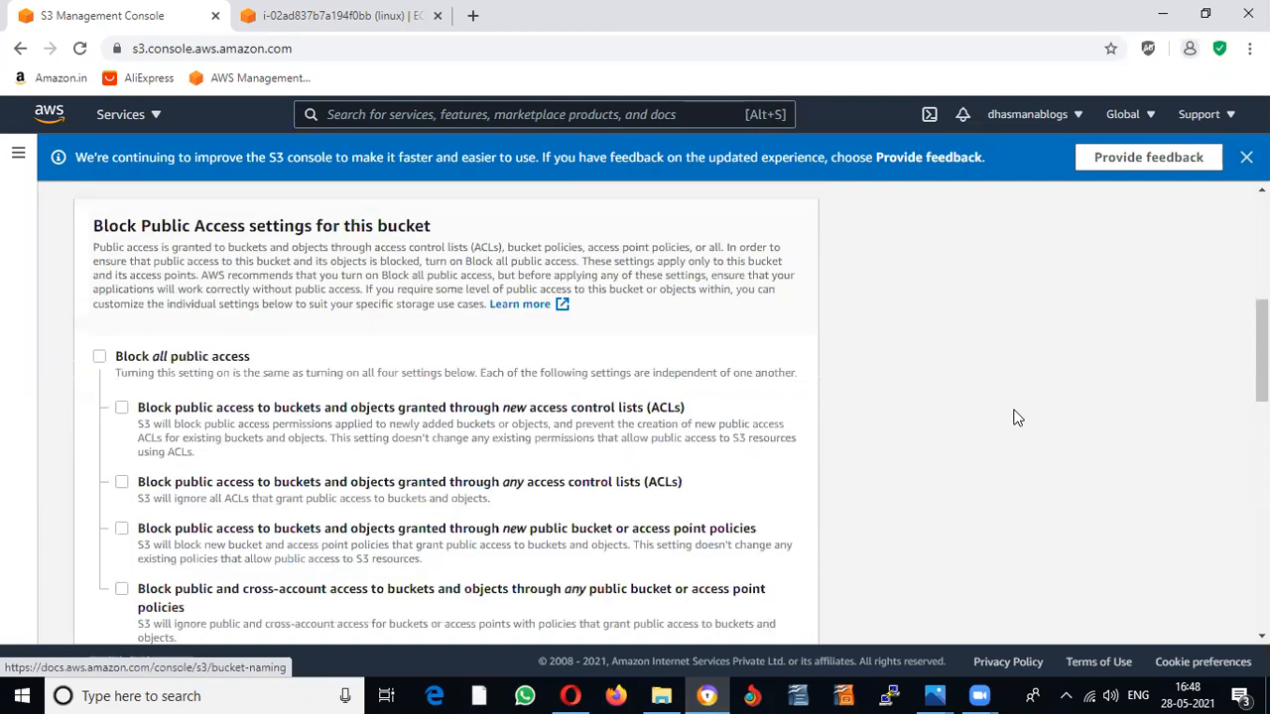
scroll(712, 367, down, 10)
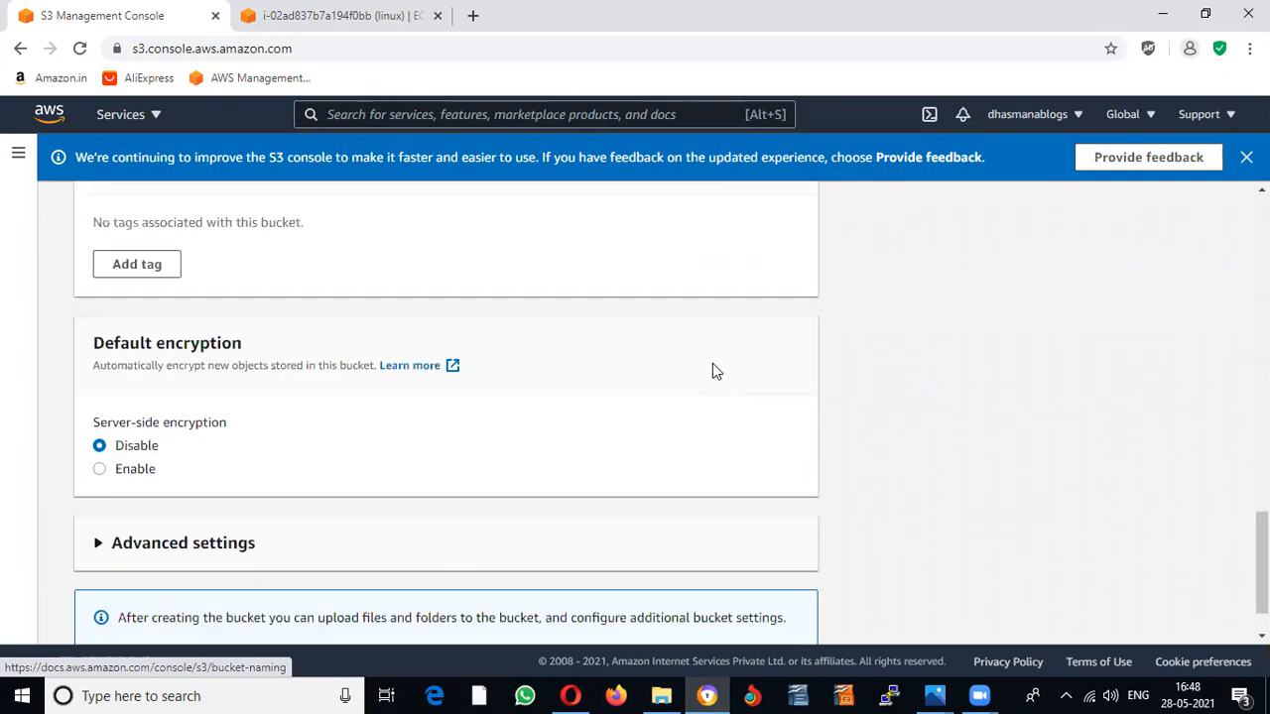
scroll(712, 370, down, 1)
click(755, 609)
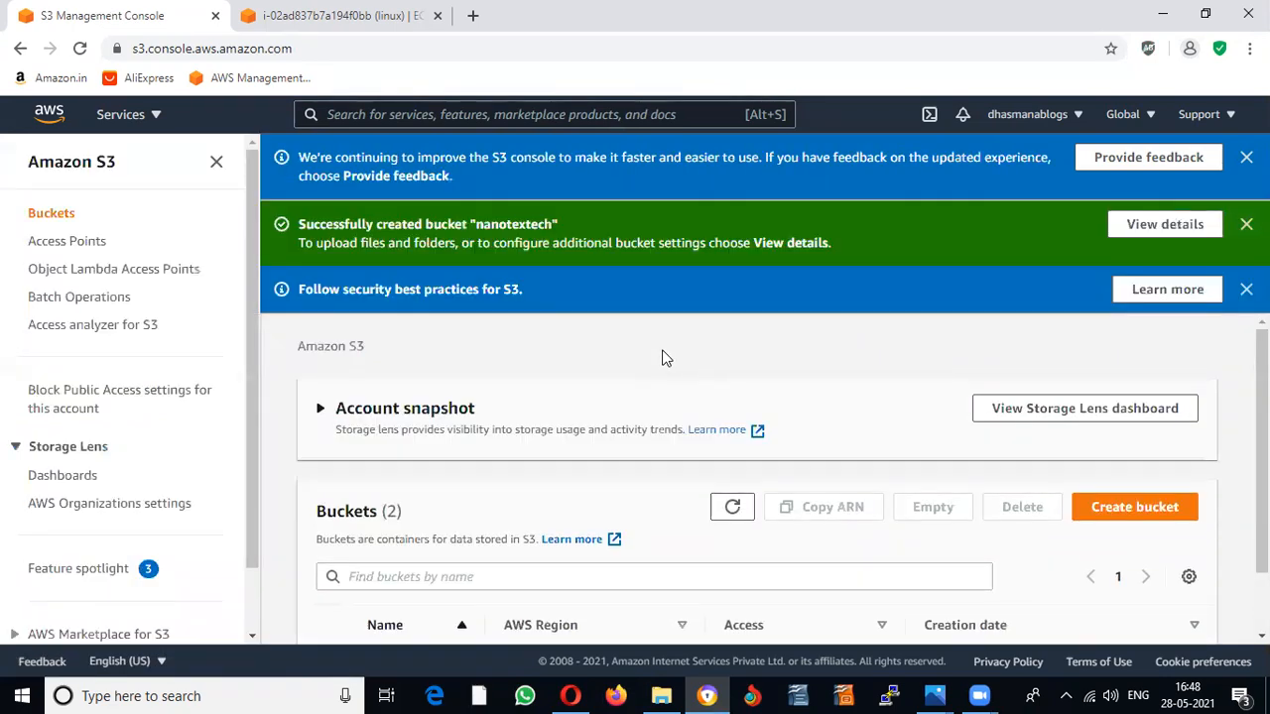
scroll(664, 358, down, 1)
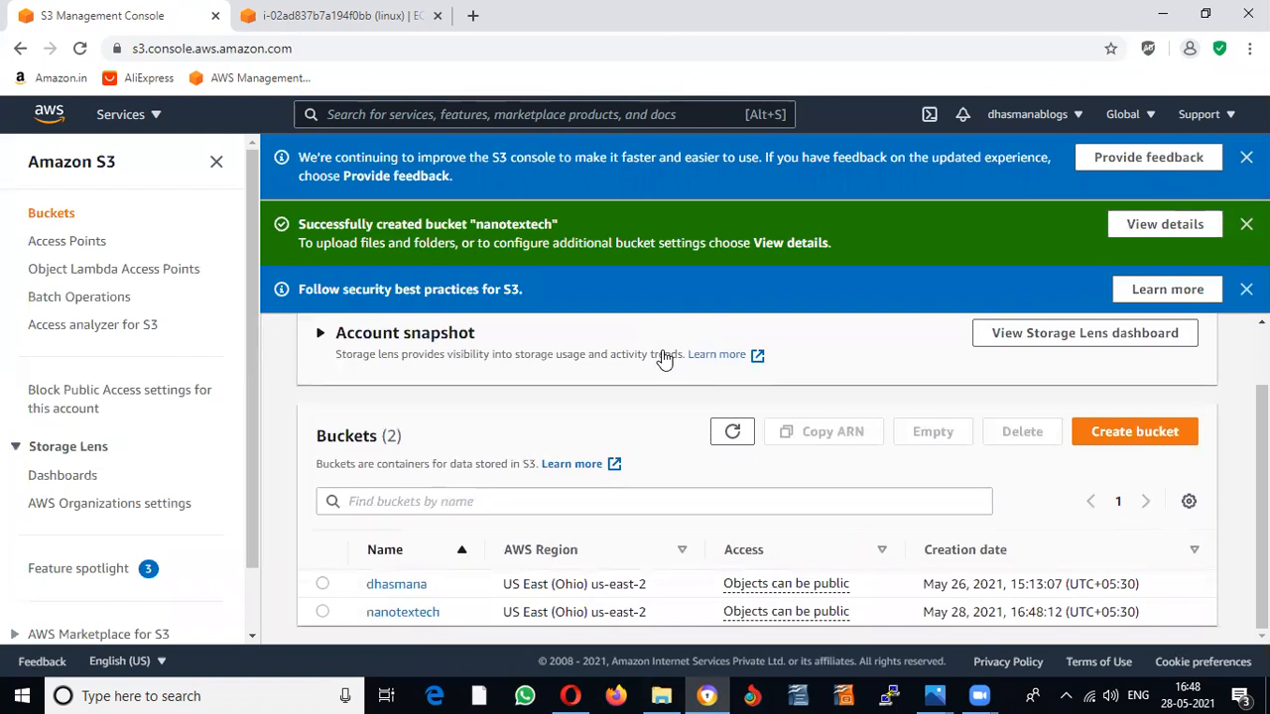
Step: Open the empty nanotextech bucket and glance at the Downloads folder in File Explorer
click(413, 616)
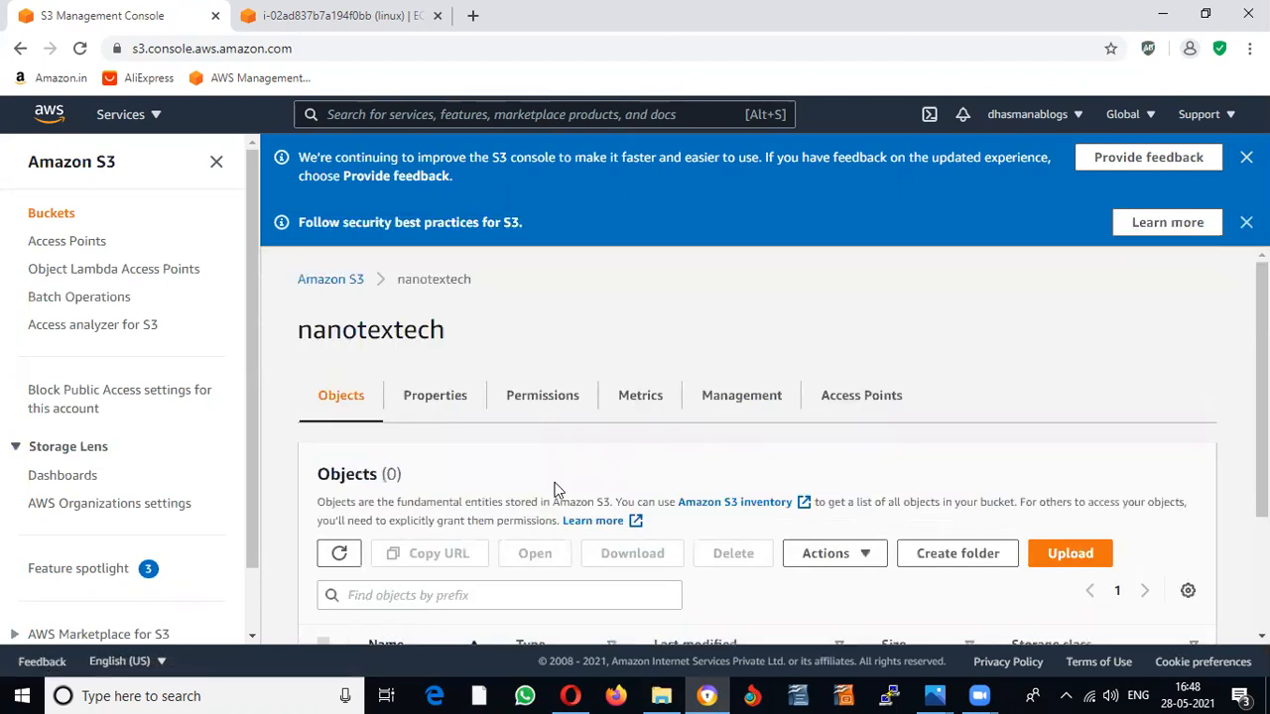
scroll(585, 471, down, 2)
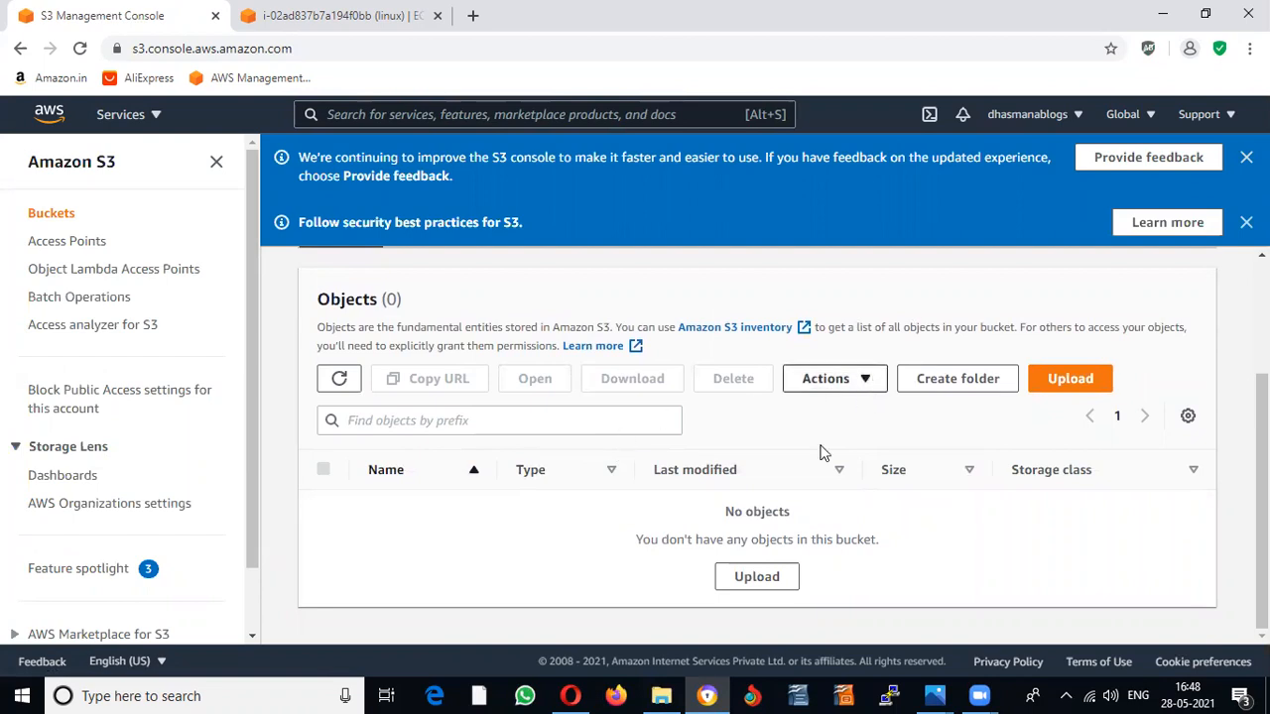
click(660, 696)
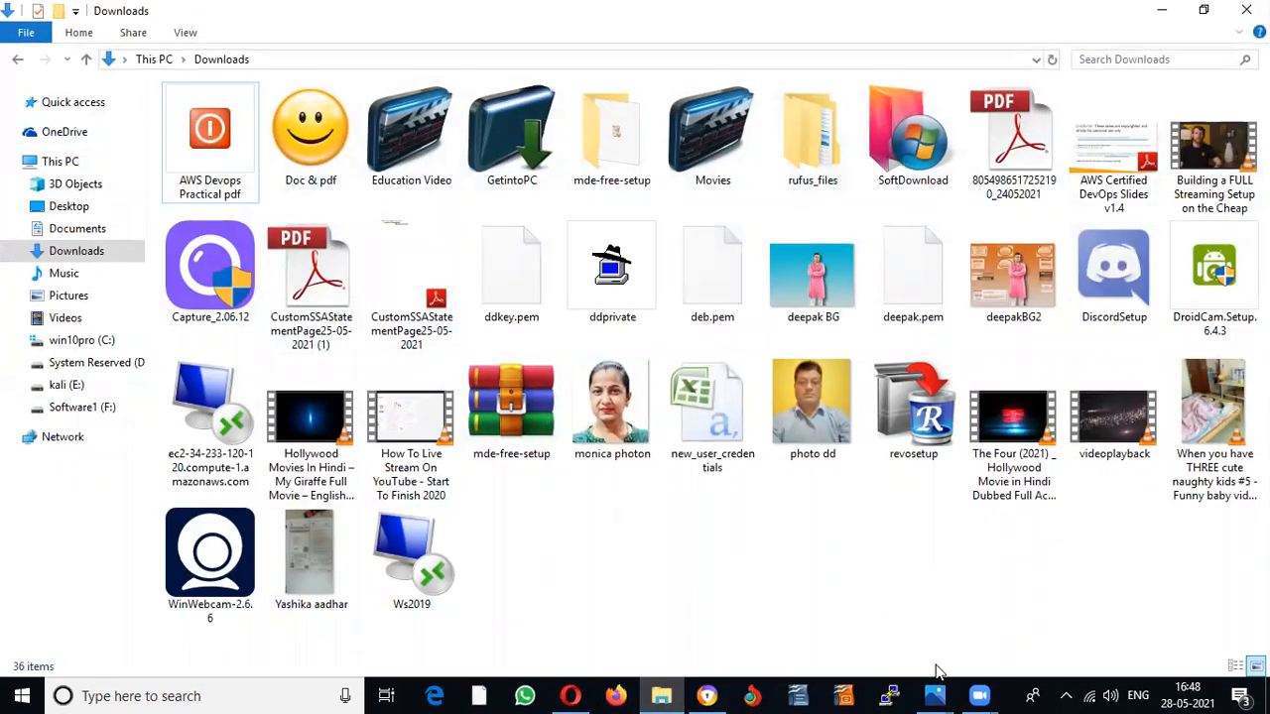
Step: Upload deepakBG2.jpg (3.9 MB) from Downloads into the nanotextech bucket
click(718, 694)
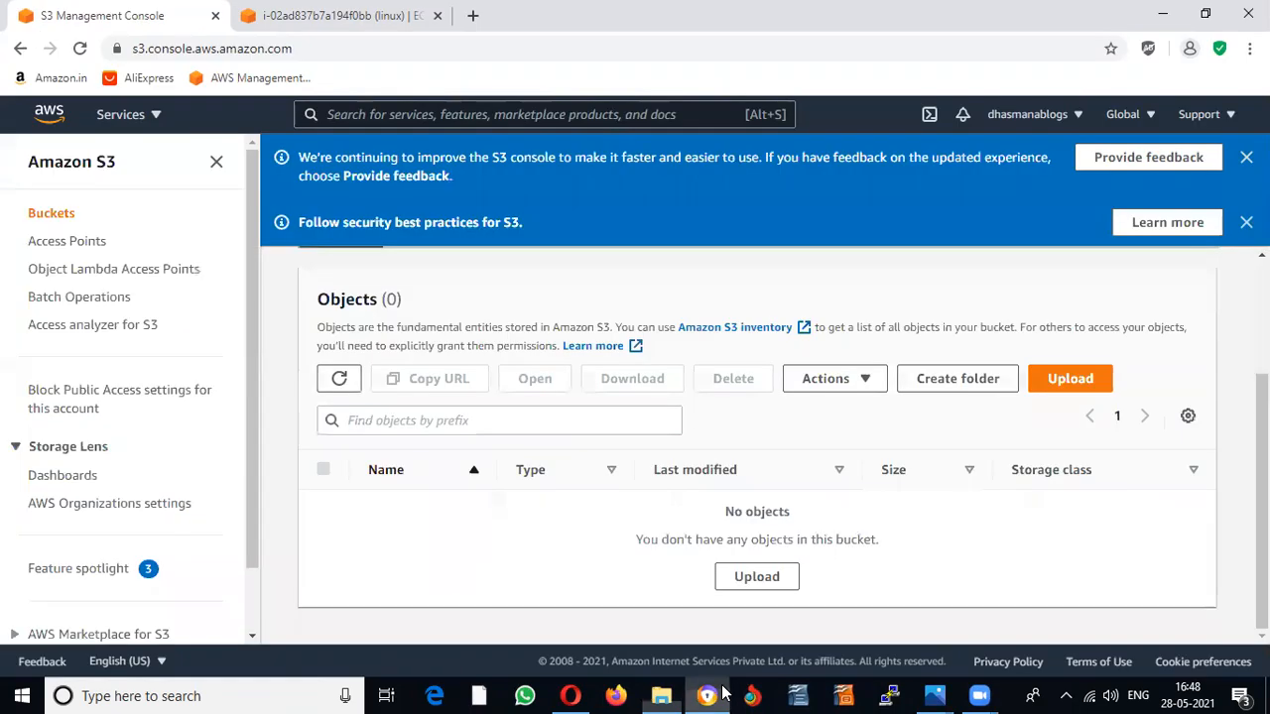
click(1071, 390)
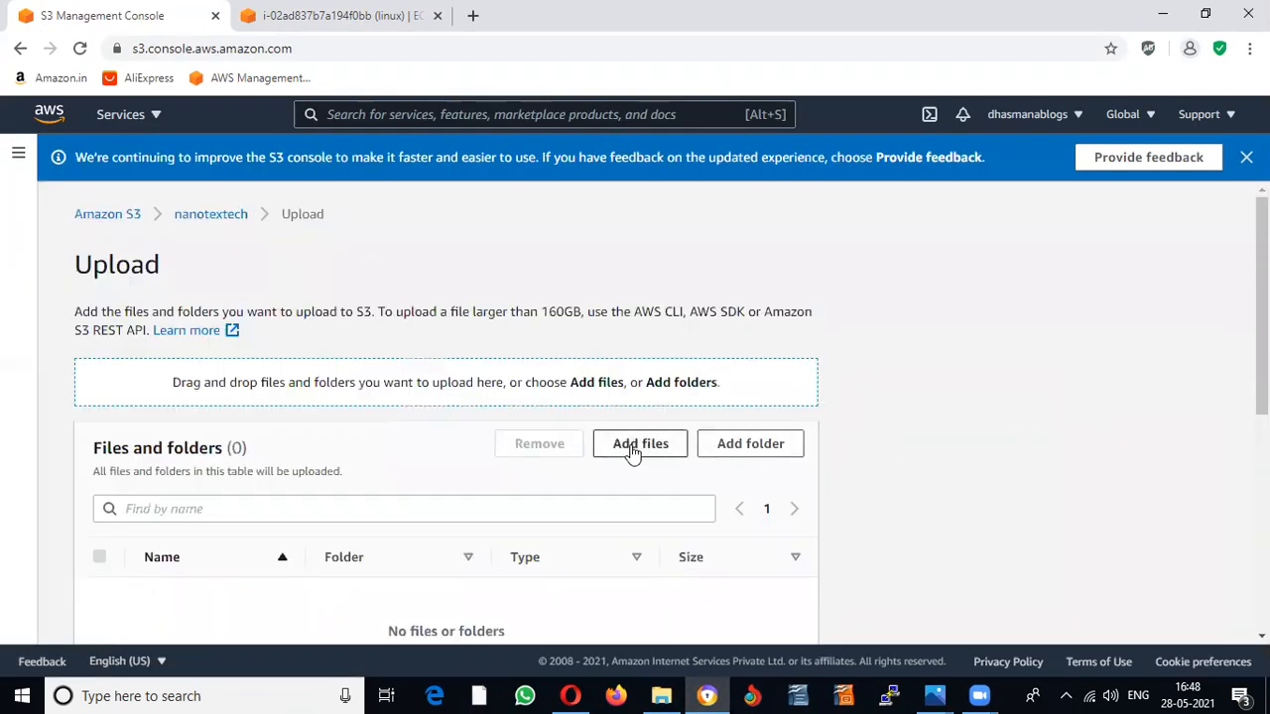
scroll(416, 422, down, 1)
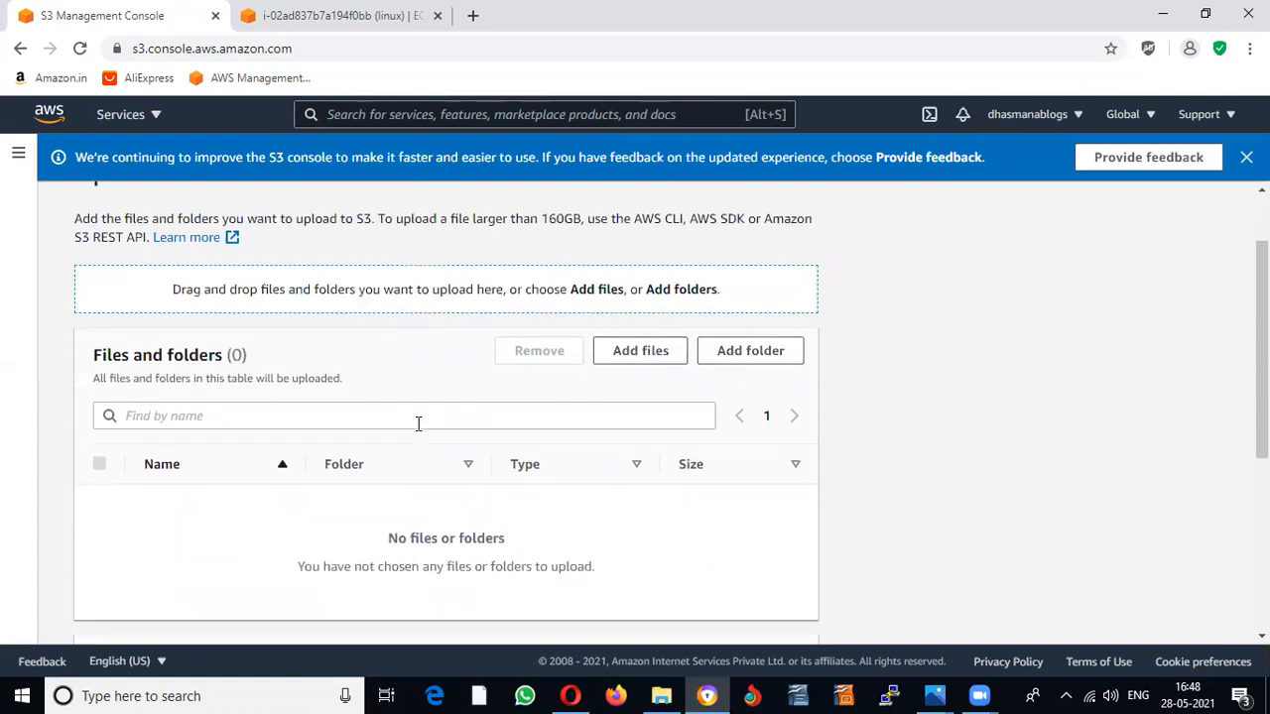
click(675, 363)
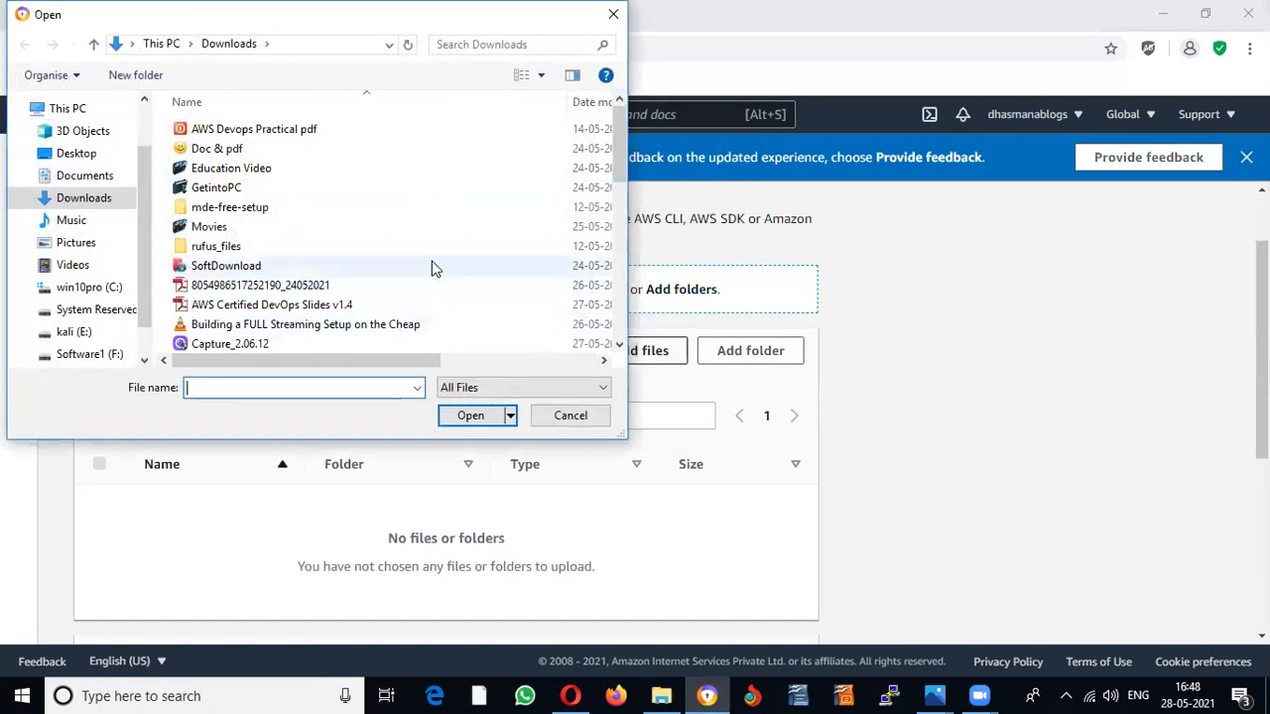
scroll(434, 257, down, 2)
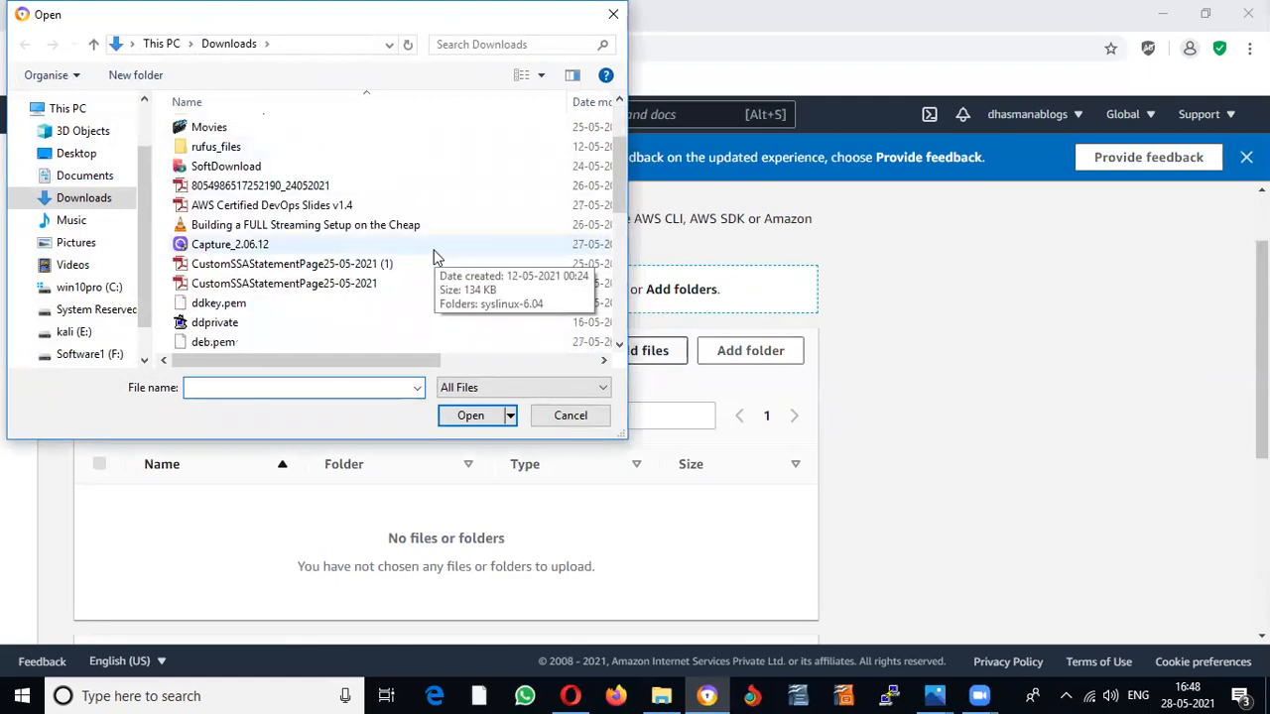
scroll(433, 257, down, 2)
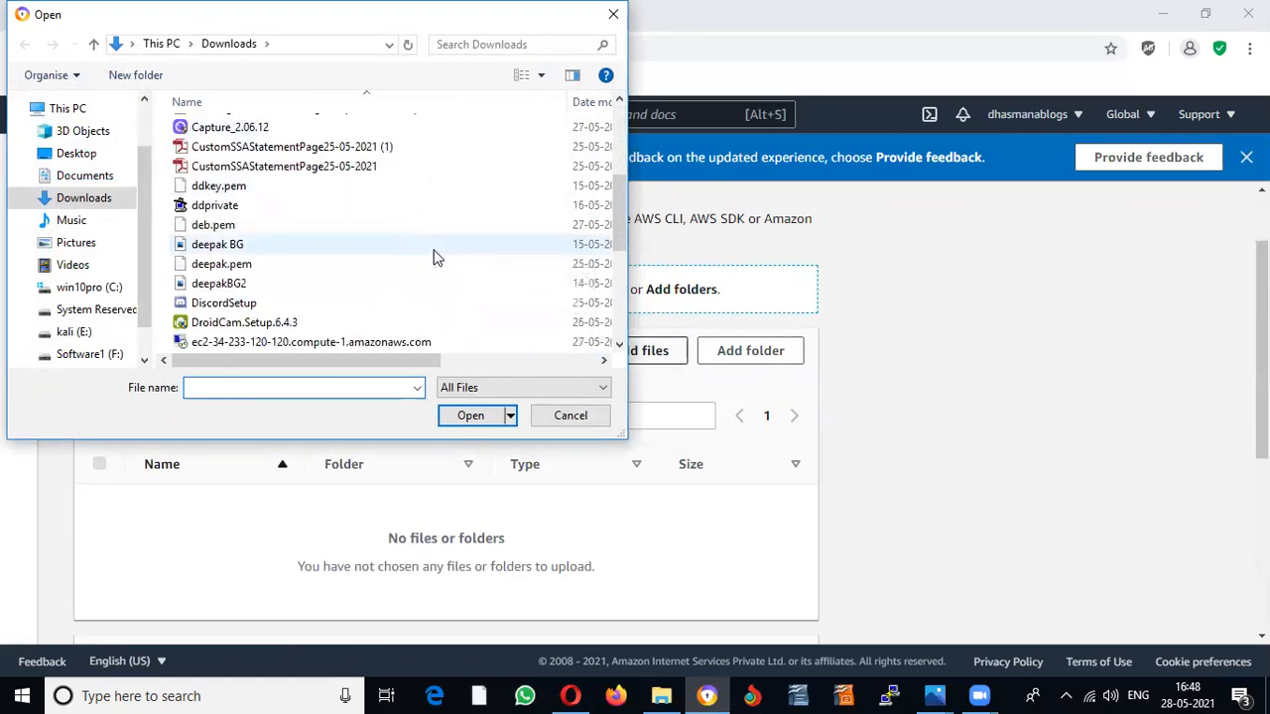
click(249, 285)
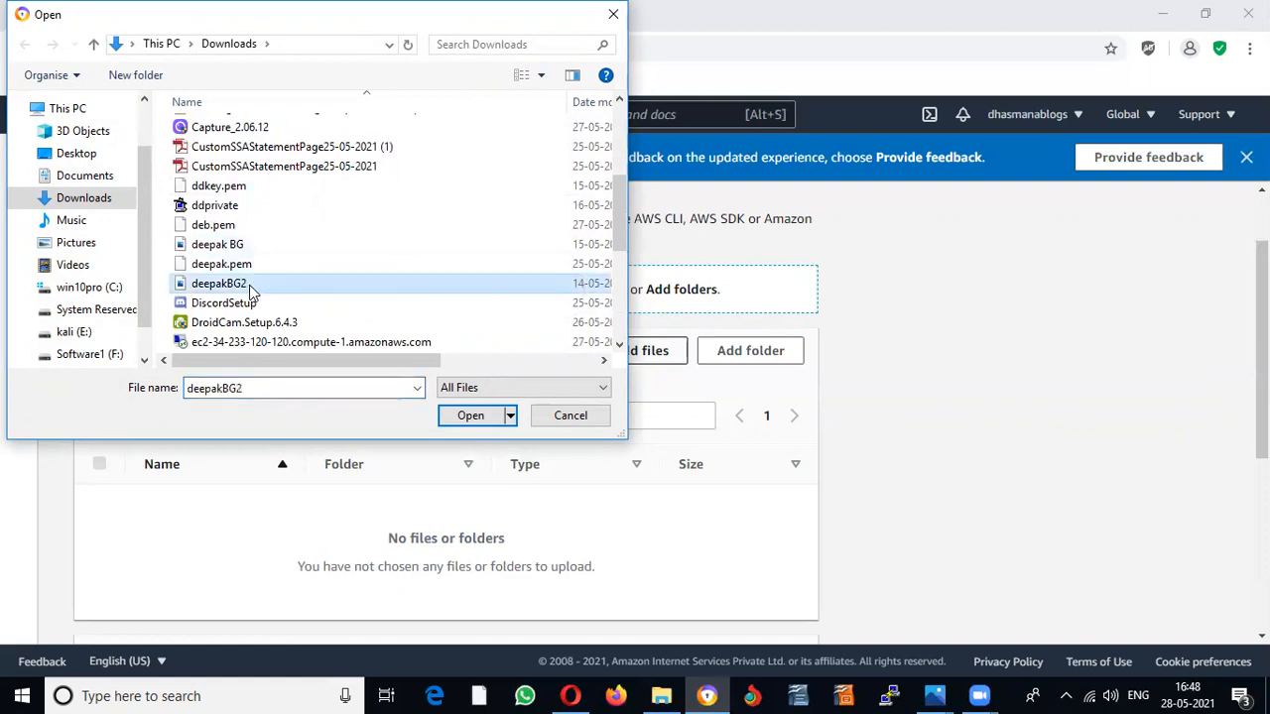
click(471, 416)
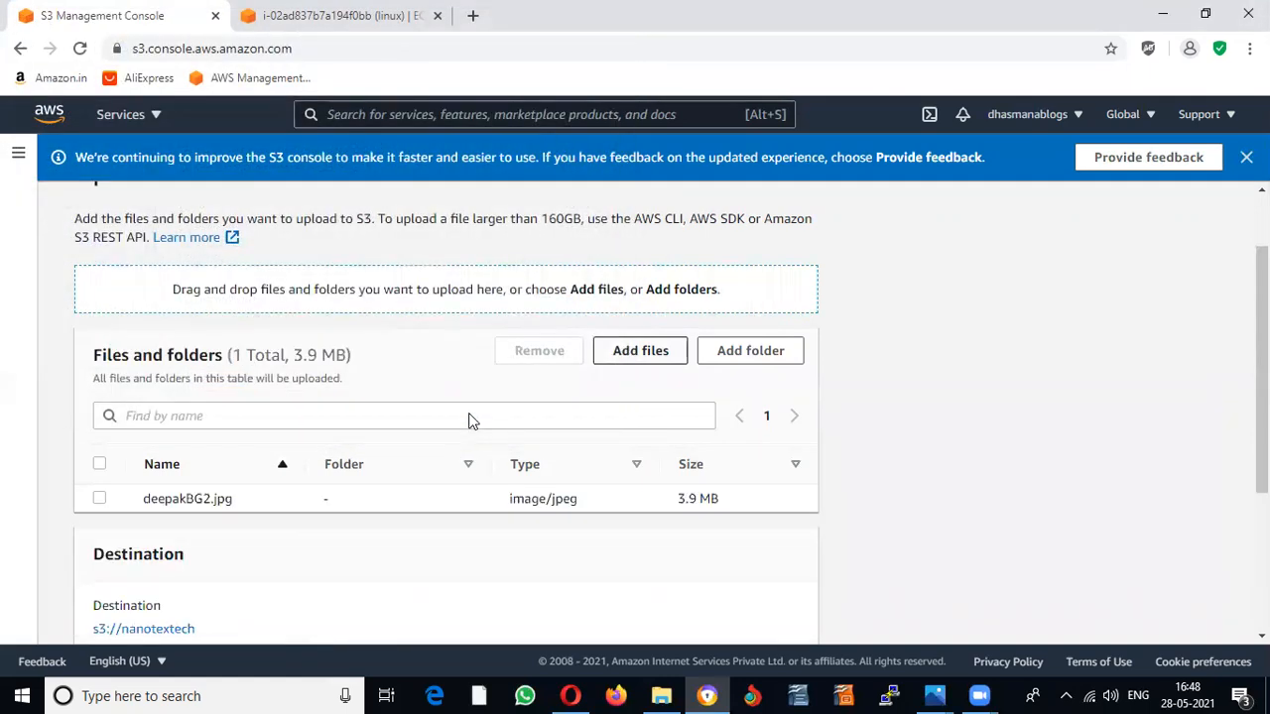
scroll(471, 419, down, 3)
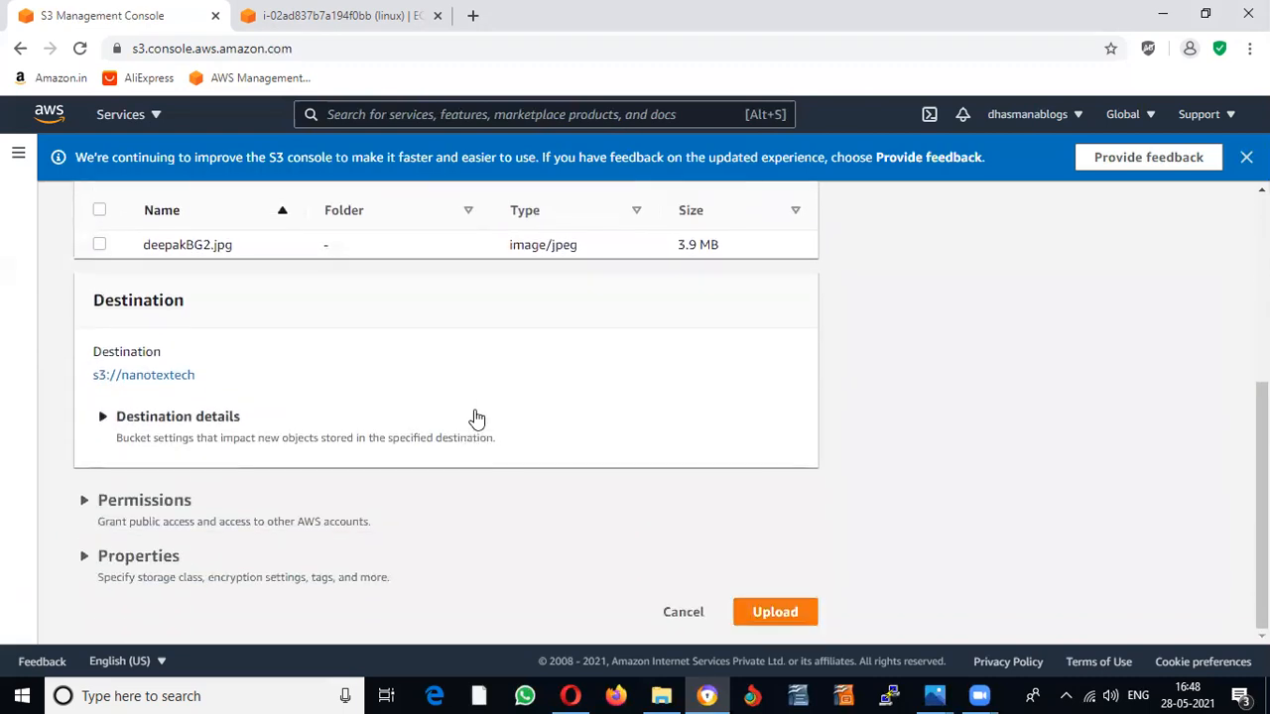
click(780, 617)
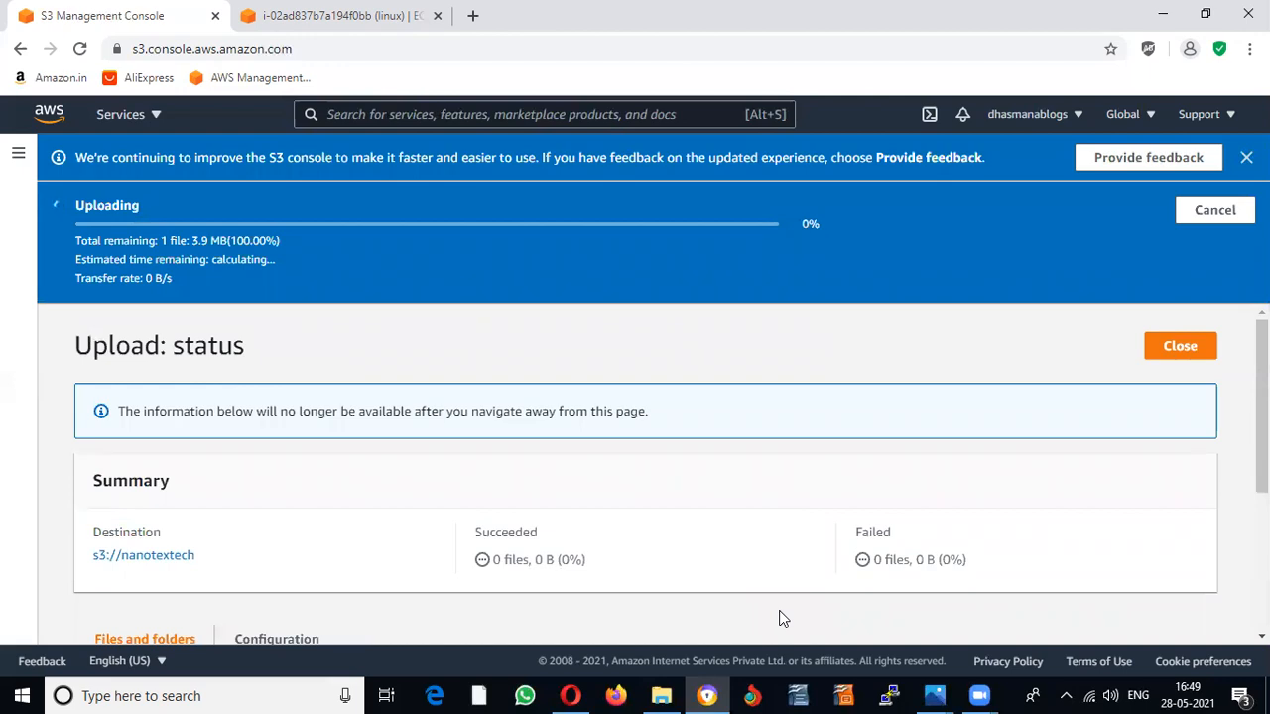
Step: Scroll the upload status page while the deepakBG2.jpg upload progresses
scroll(793, 613, down, 2)
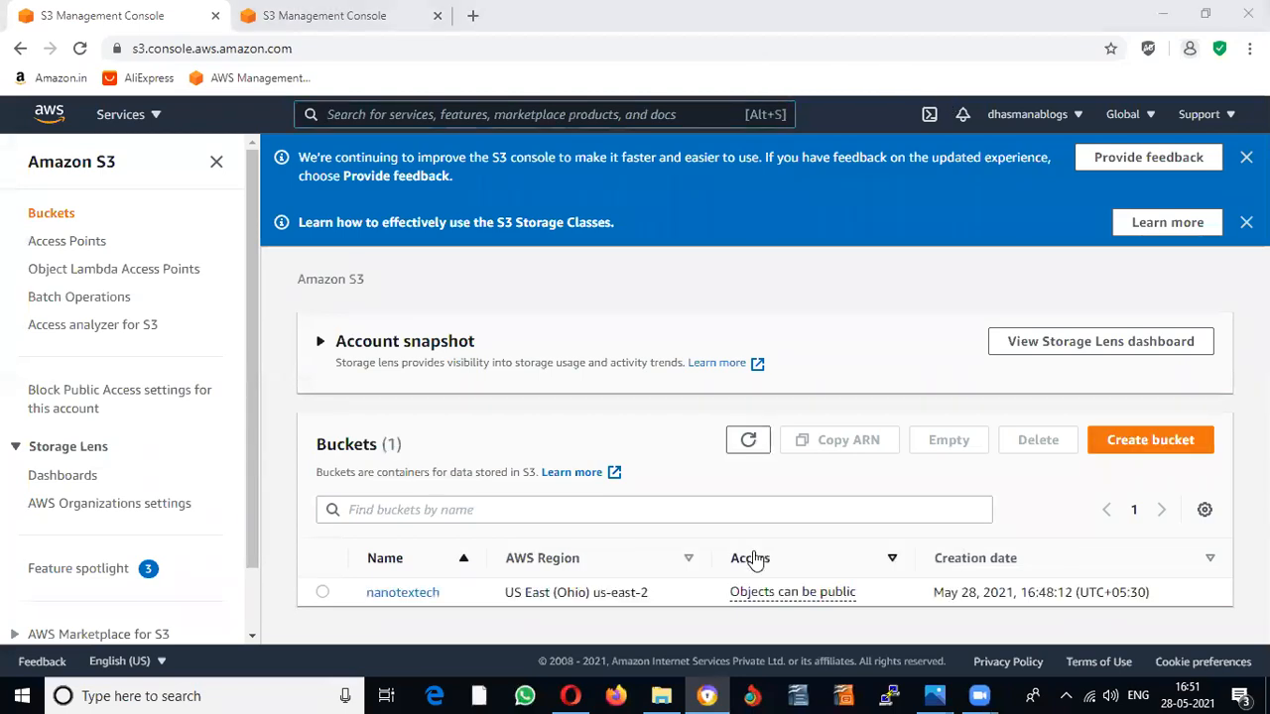
Step: Open nanotextech to confirm deepakBG2.jpg is listed, then start a new upload
click(415, 592)
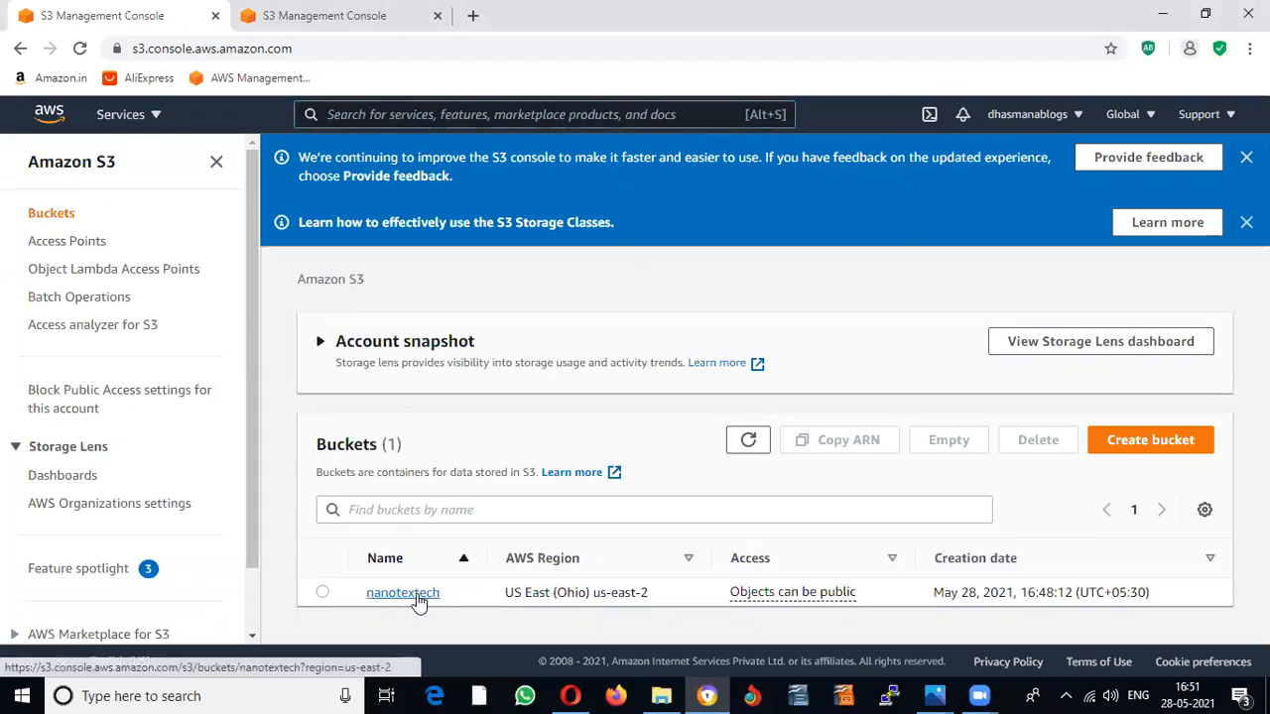
scroll(529, 522, down, 2)
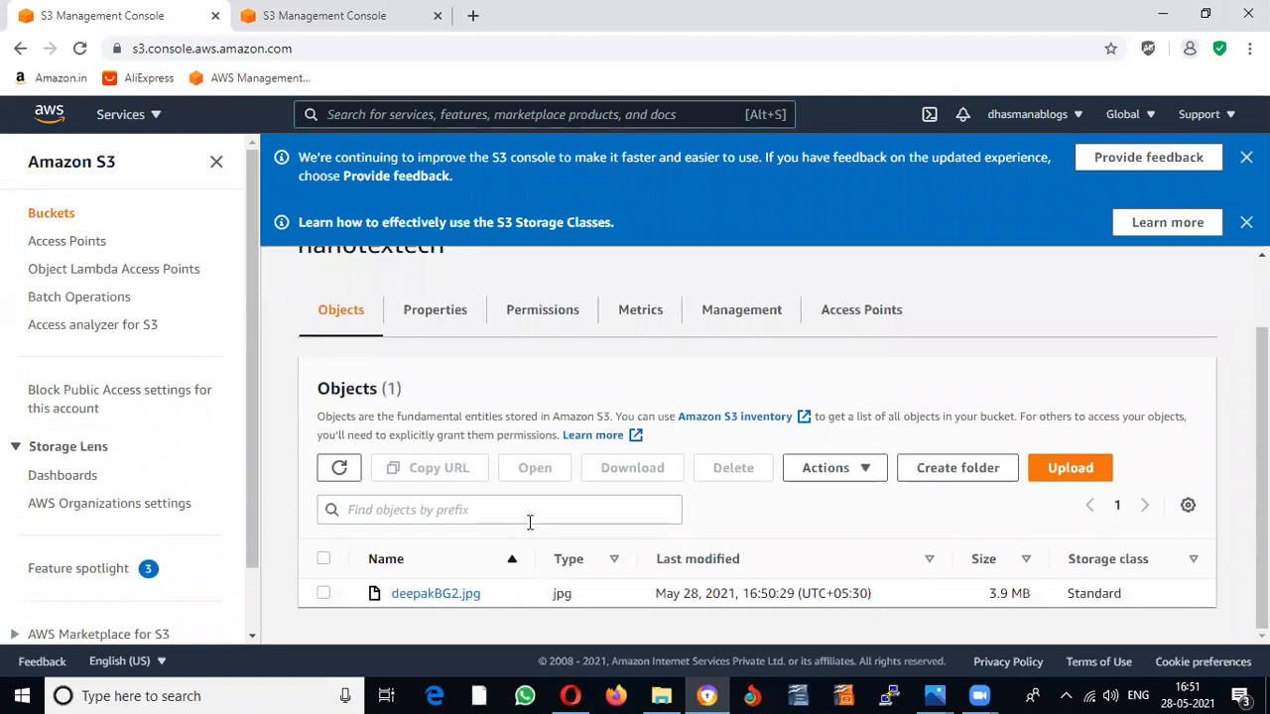
click(1073, 472)
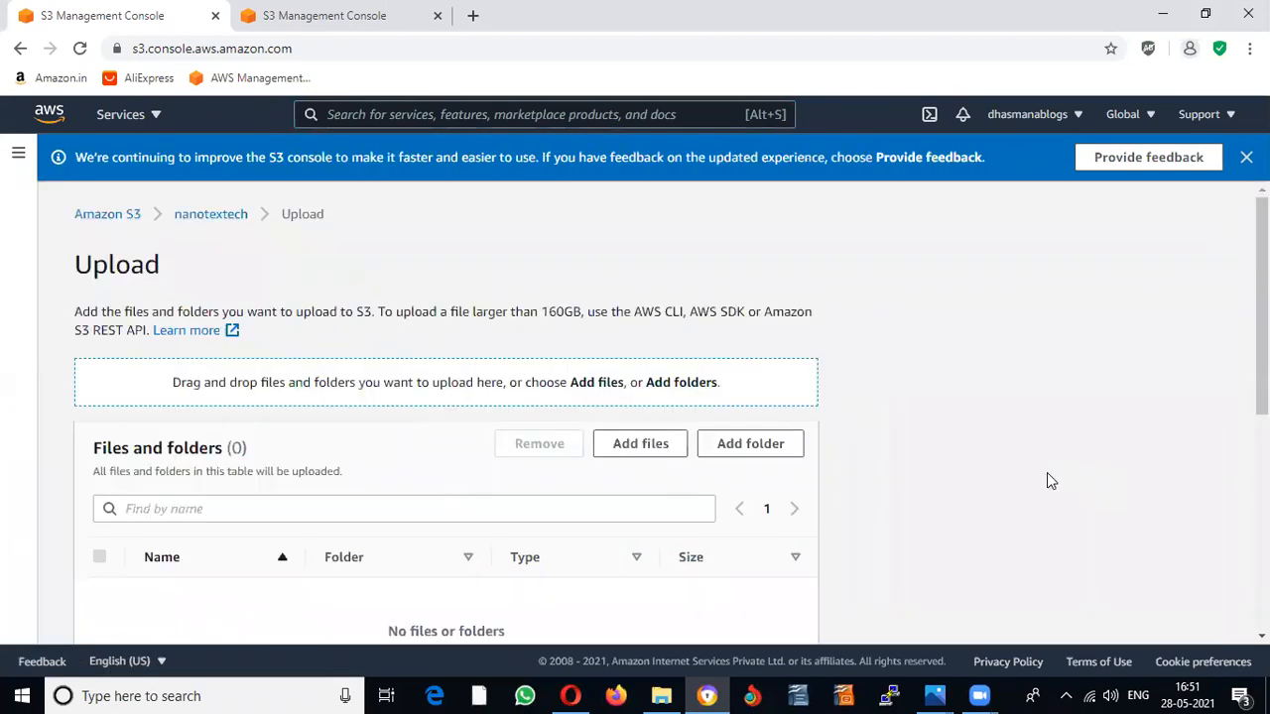
scroll(831, 396, down, 3)
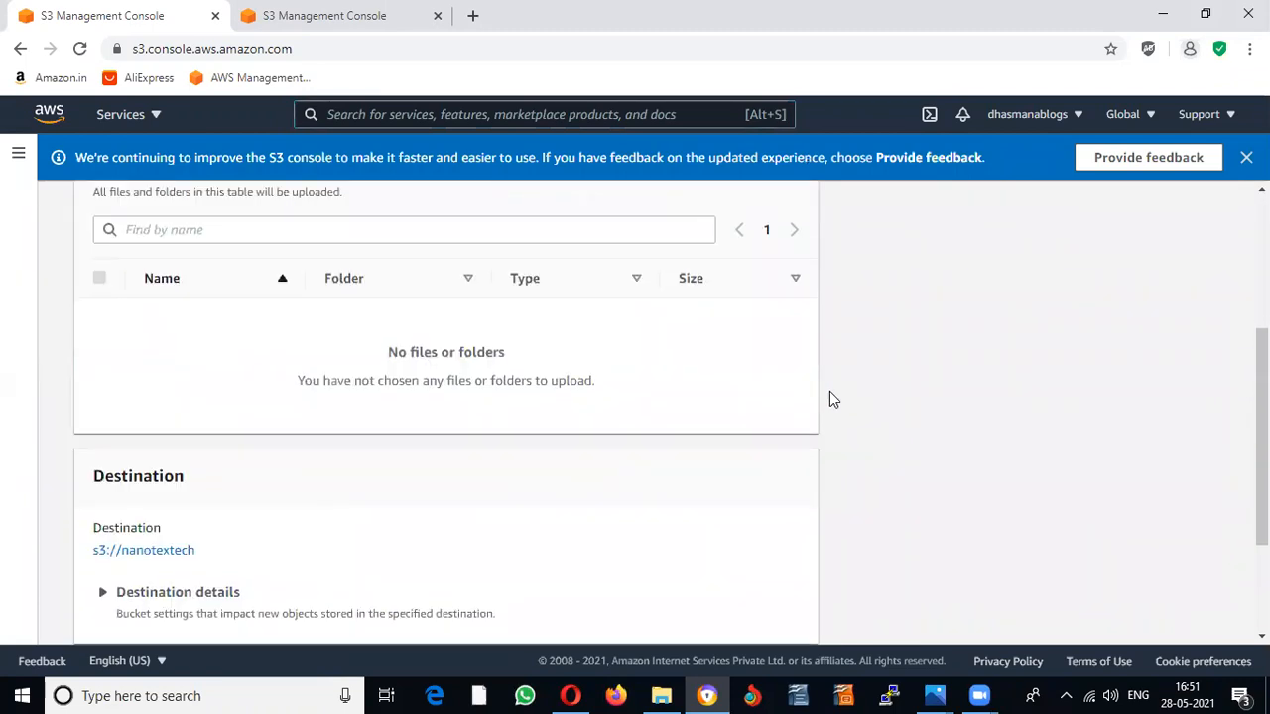
scroll(831, 397, down, 3)
scroll(849, 469, up, 4)
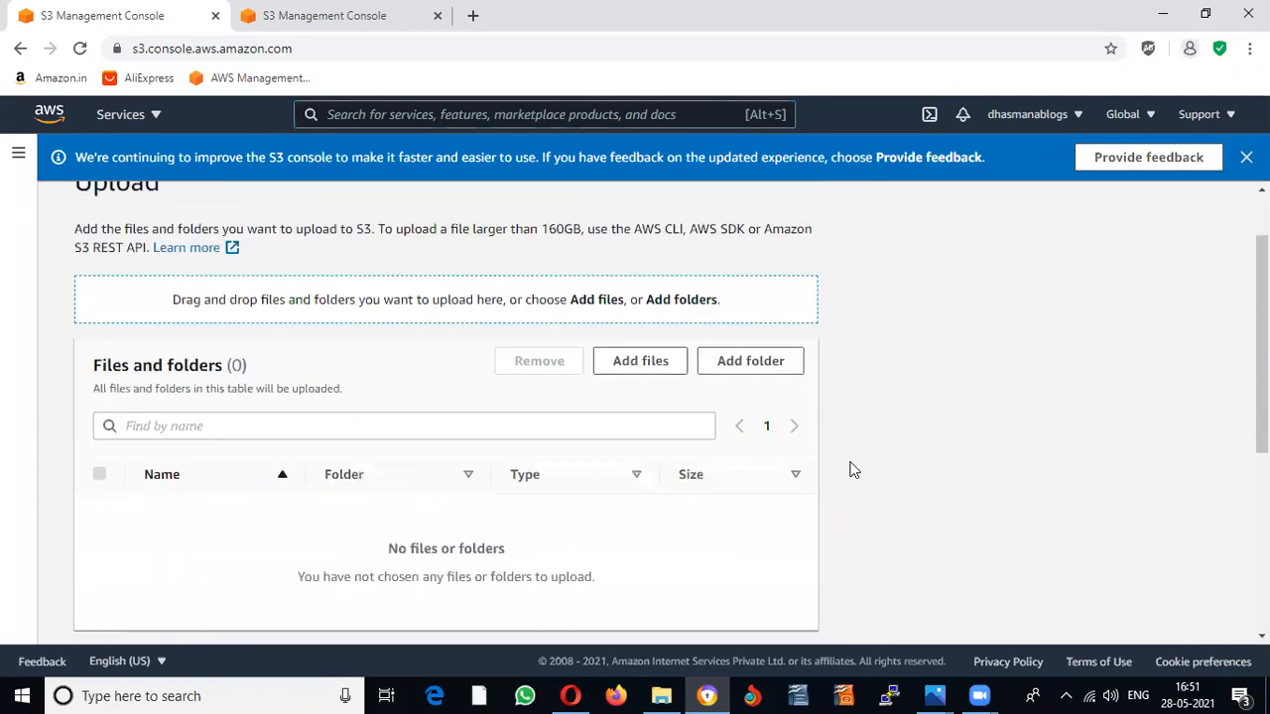
Step: Open the local file picker and scroll through its default folder
click(640, 361)
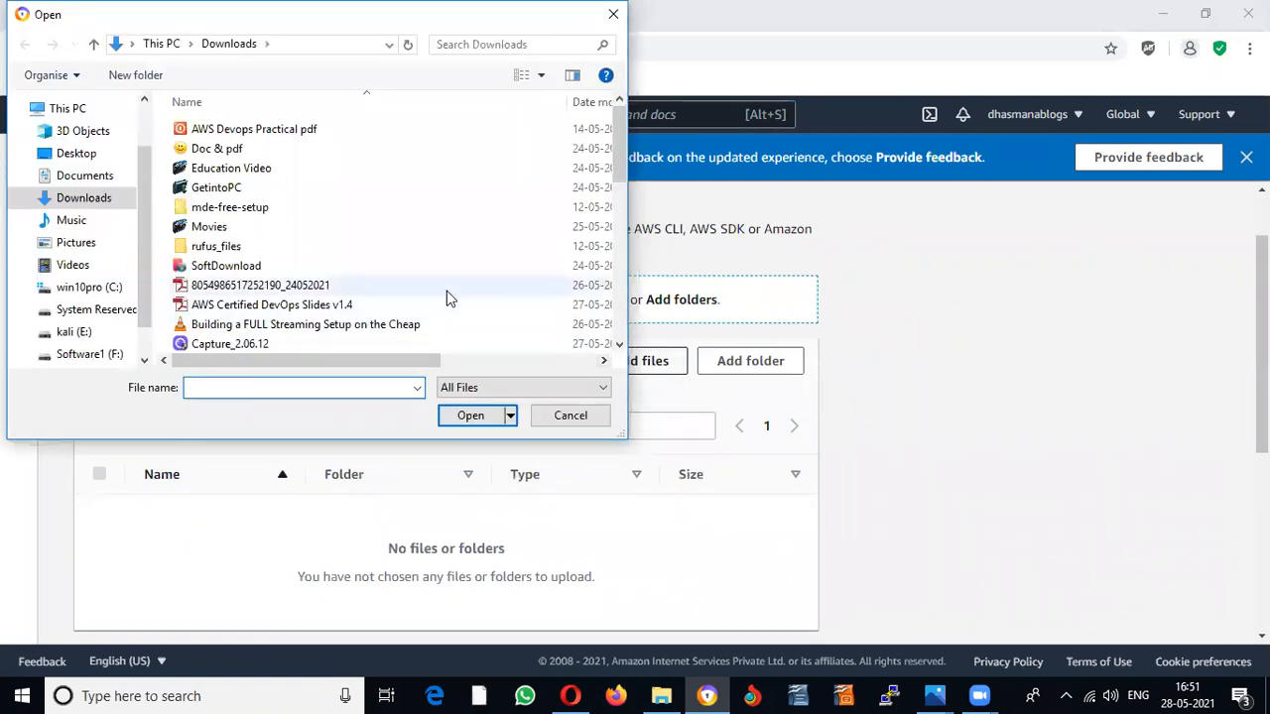
scroll(445, 294, down, 3)
scroll(449, 298, down, 4)
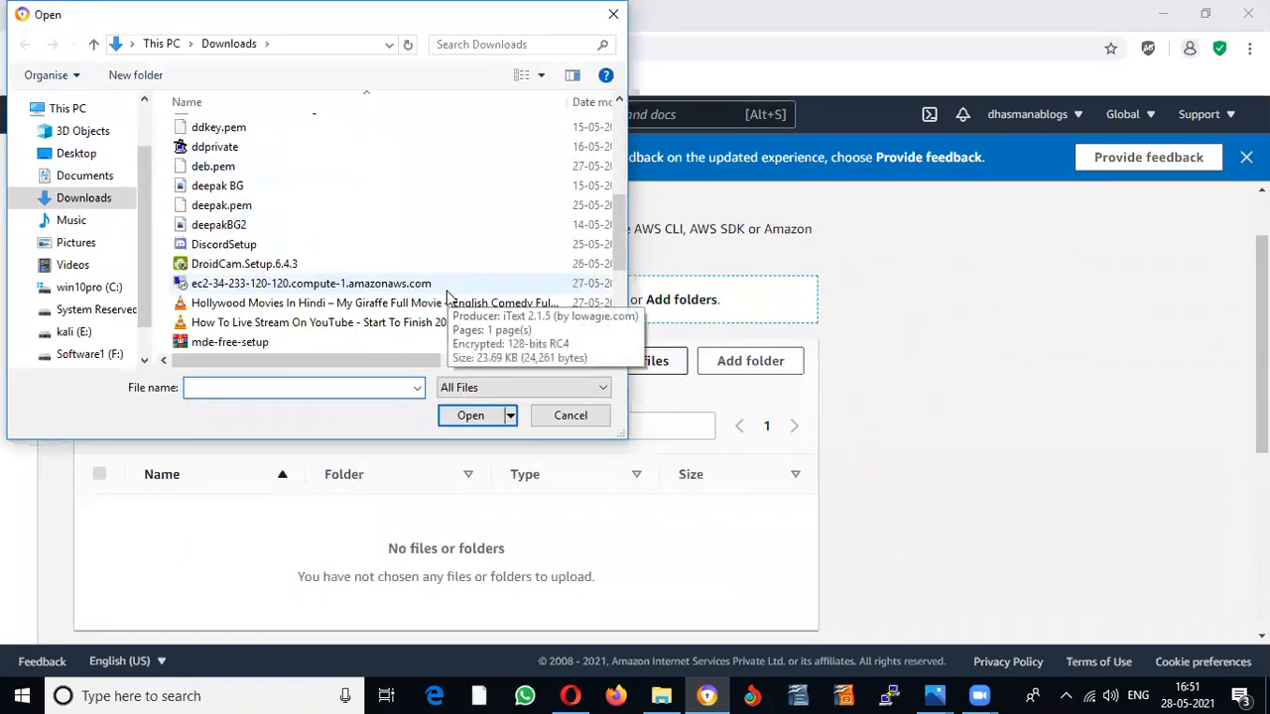
scroll(449, 303, down, 2)
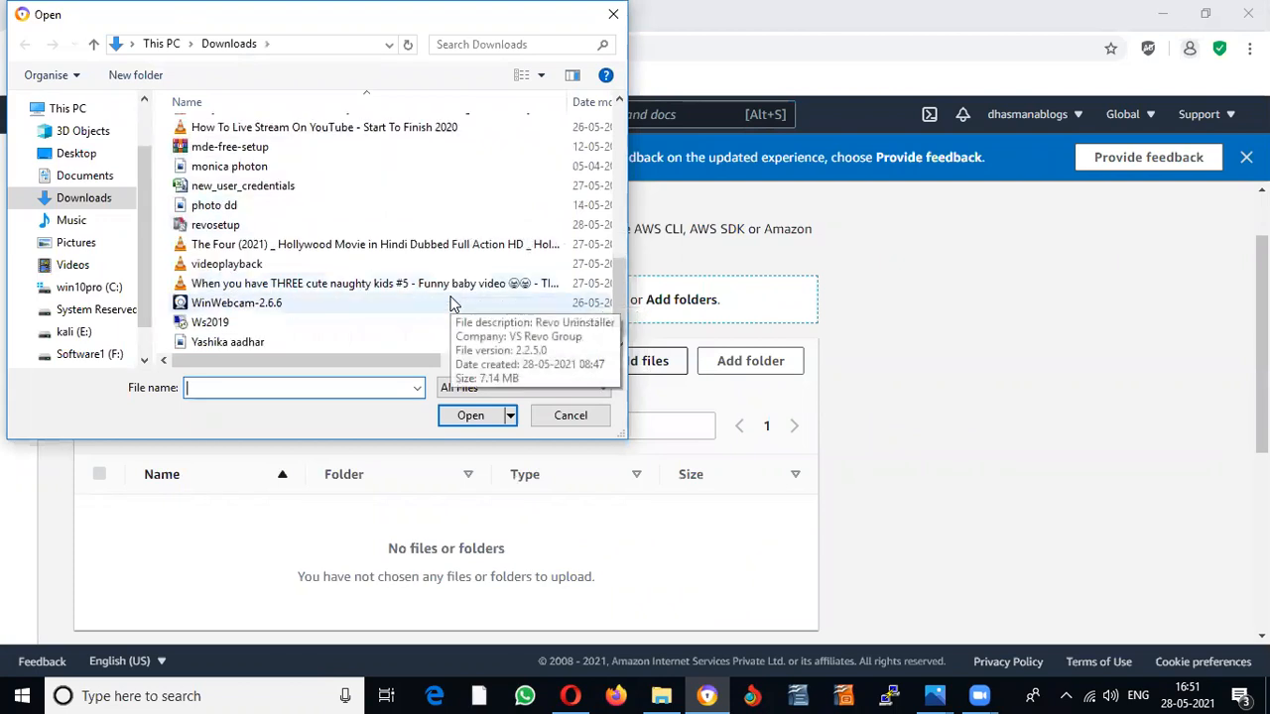
scroll(451, 303, up, 3)
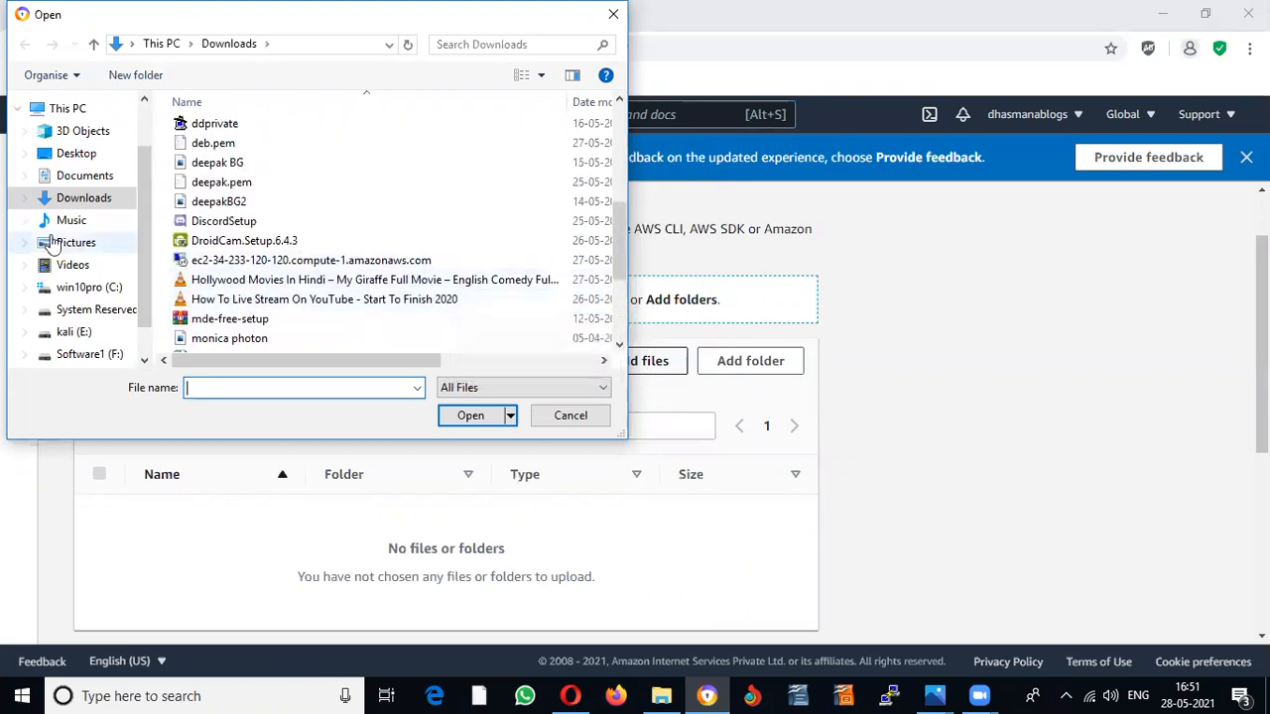
Step: Browse Documents, Camera, Music and the C: drive, then cancel without choosing a file
click(86, 178)
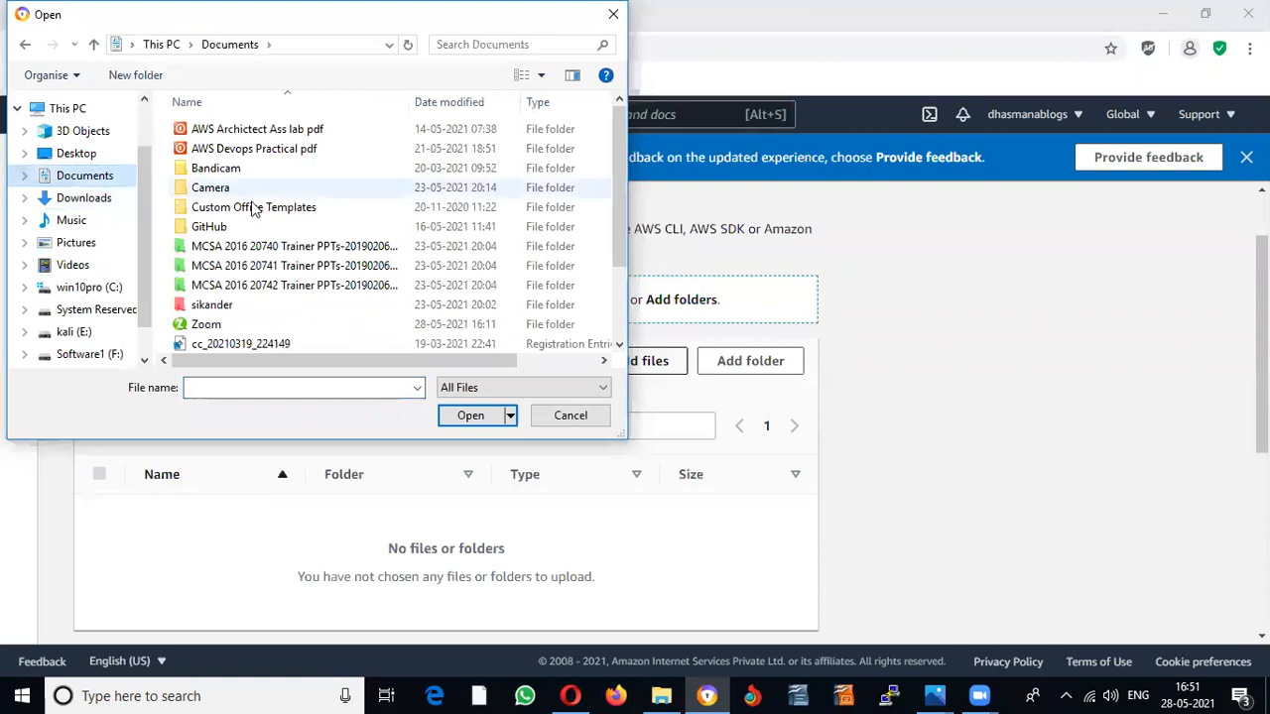
scroll(298, 218, down, 1)
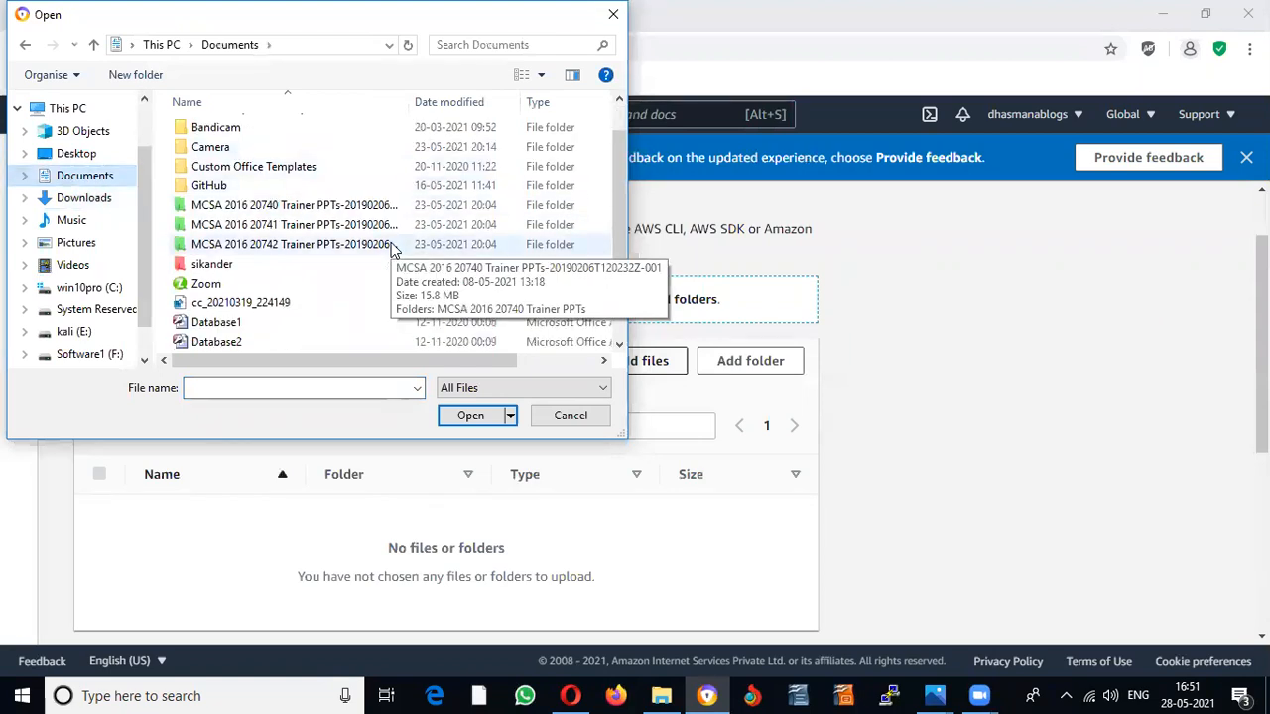
scroll(393, 250, up, 1)
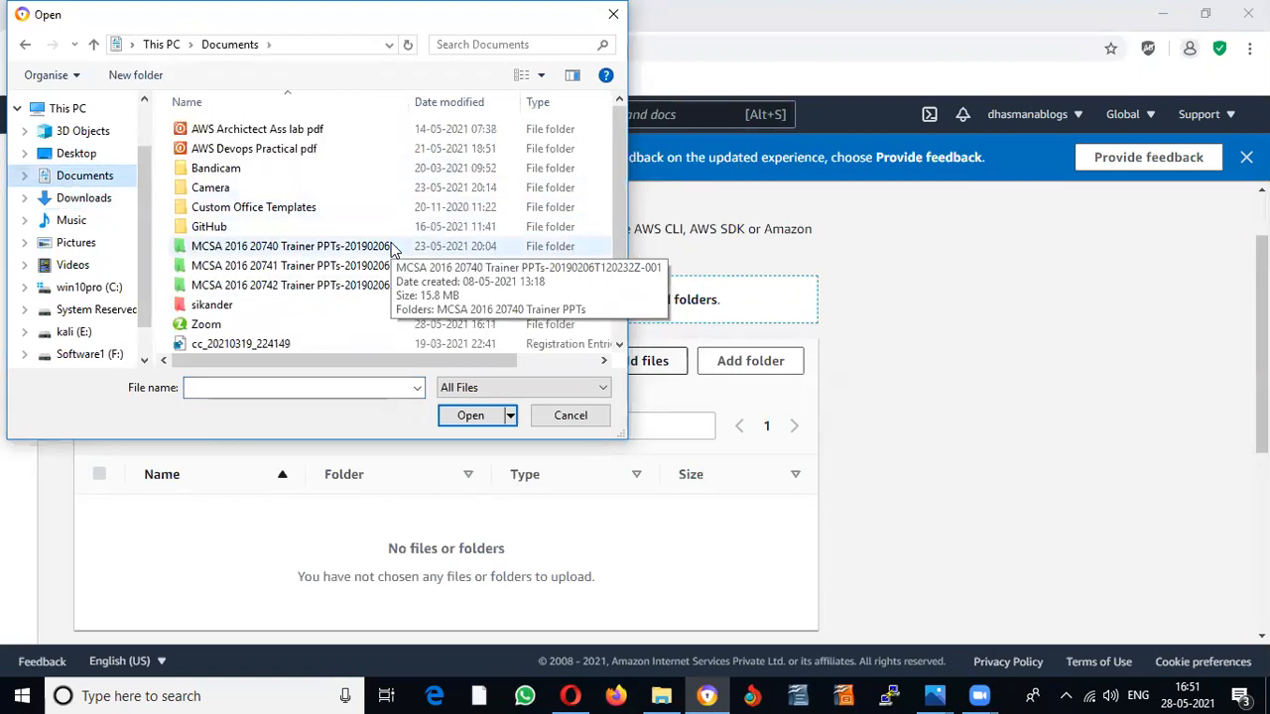
double_click(208, 190)
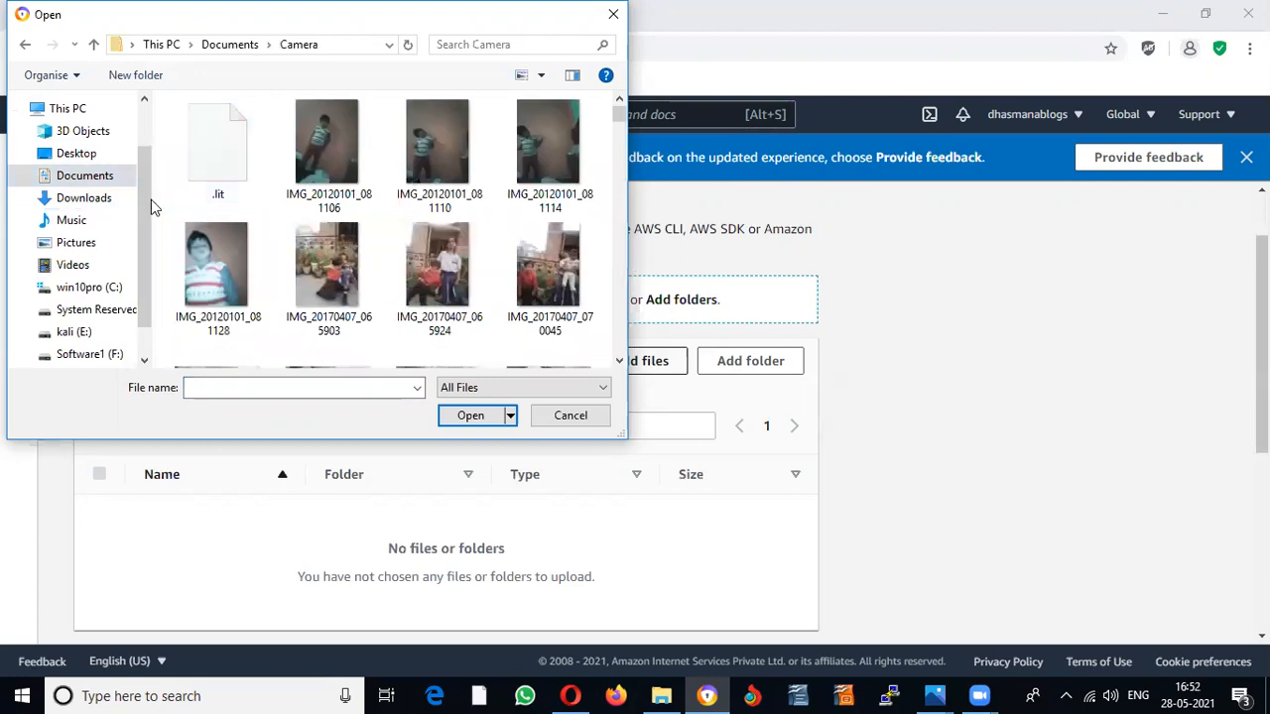
click(73, 220)
click(91, 287)
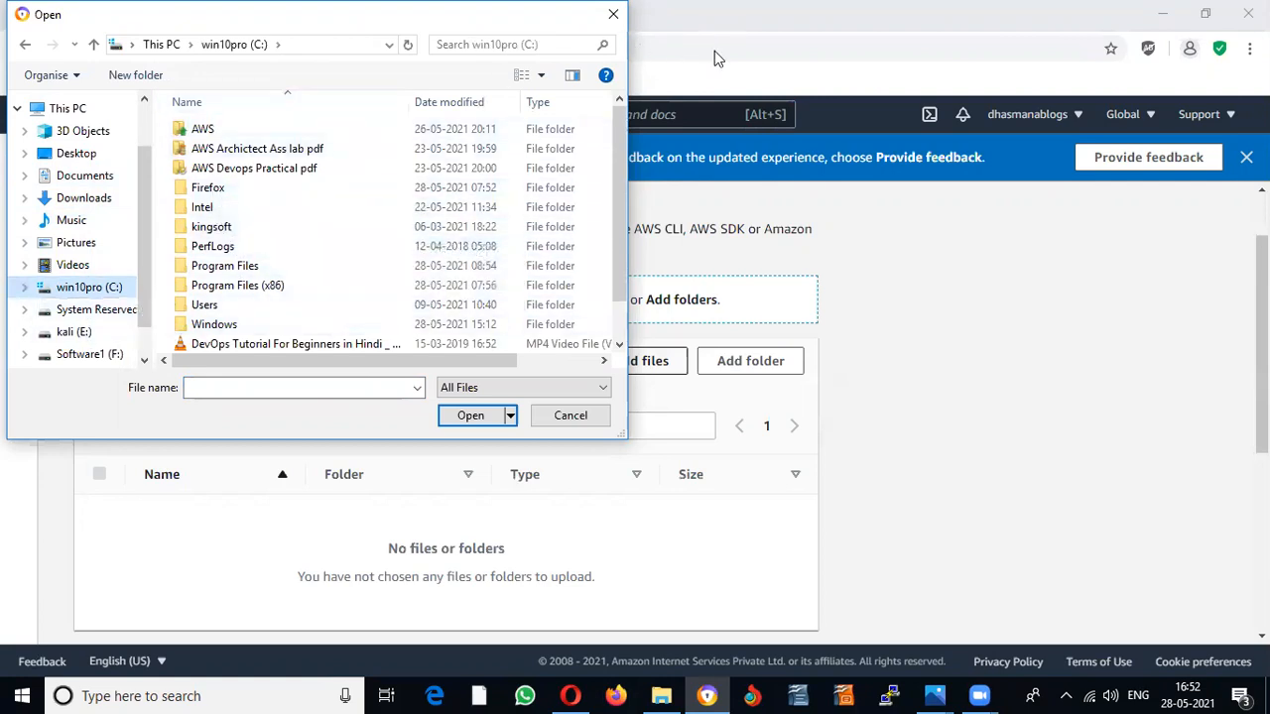
click(585, 417)
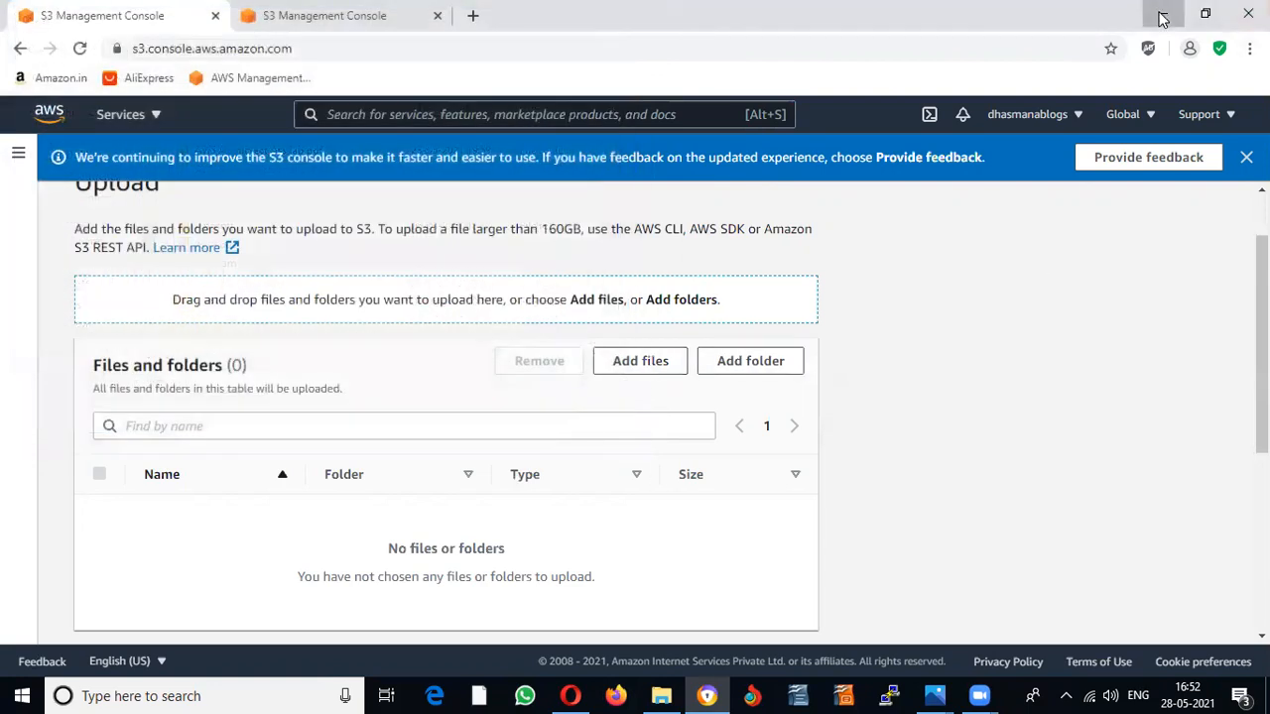
click(1160, 12)
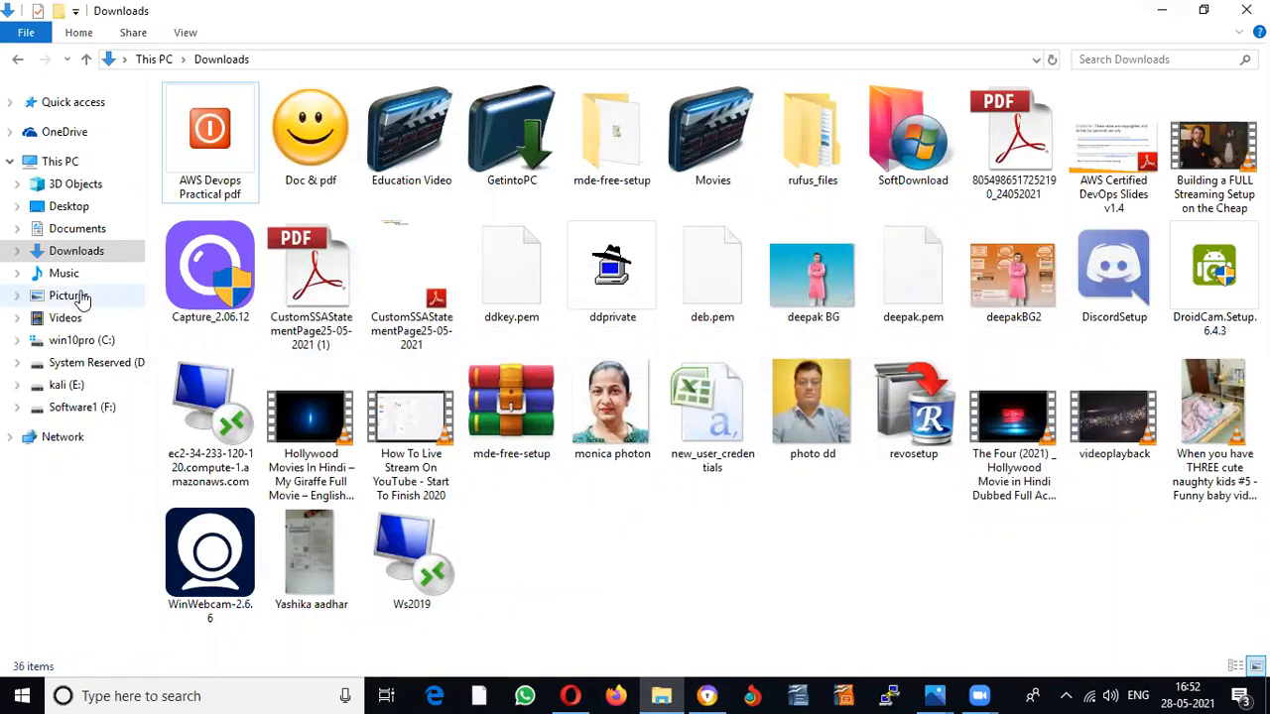
click(69, 208)
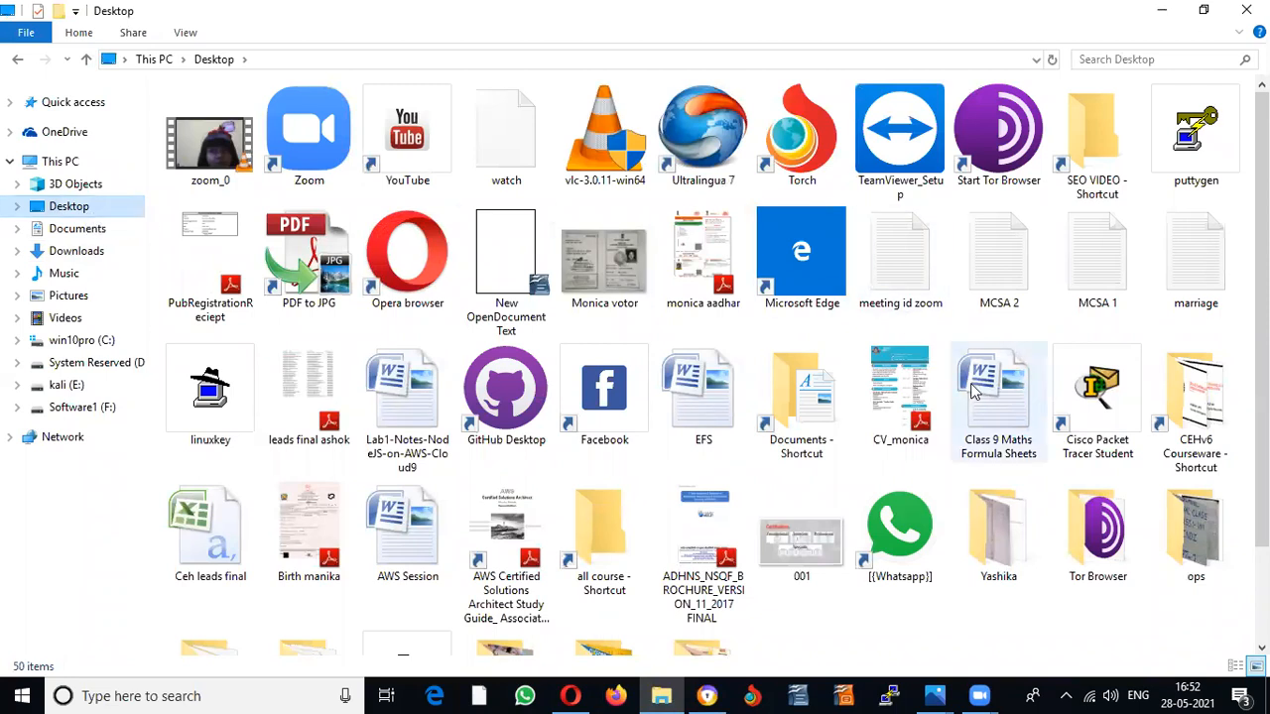
click(1161, 10)
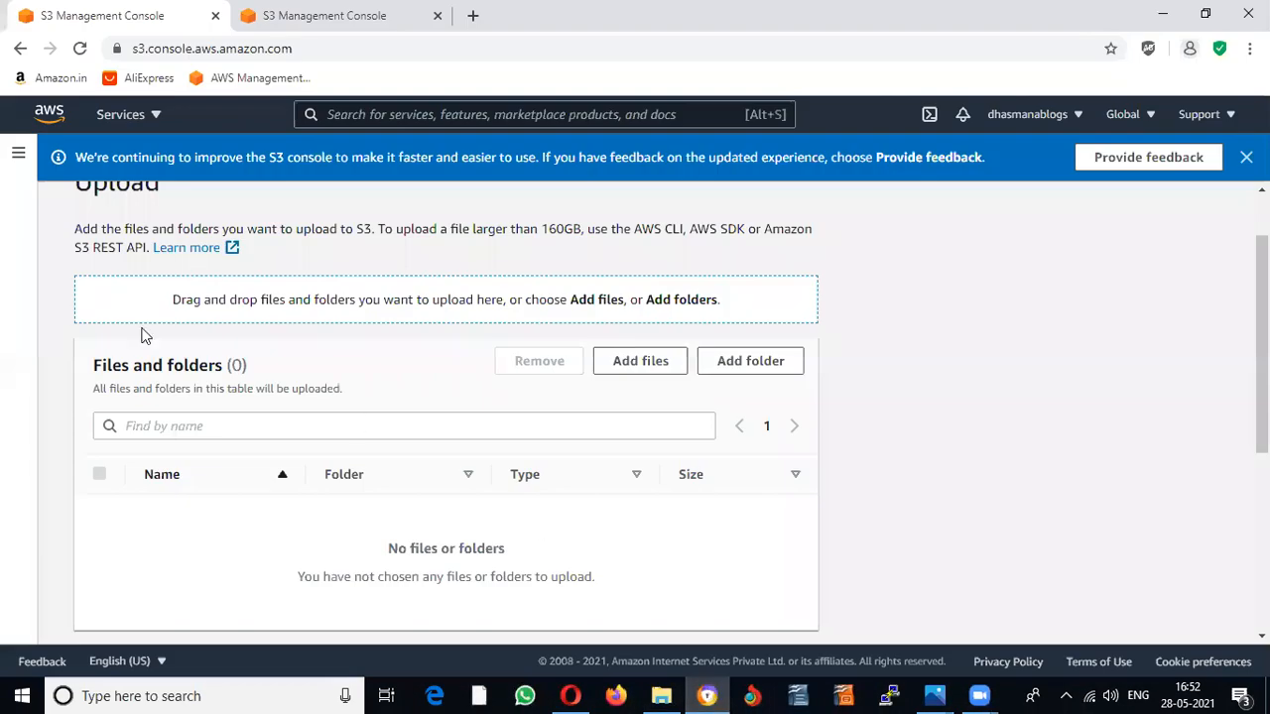
Step: Queue 001.png from the Desktop for upload to s3://nanotextech
click(615, 361)
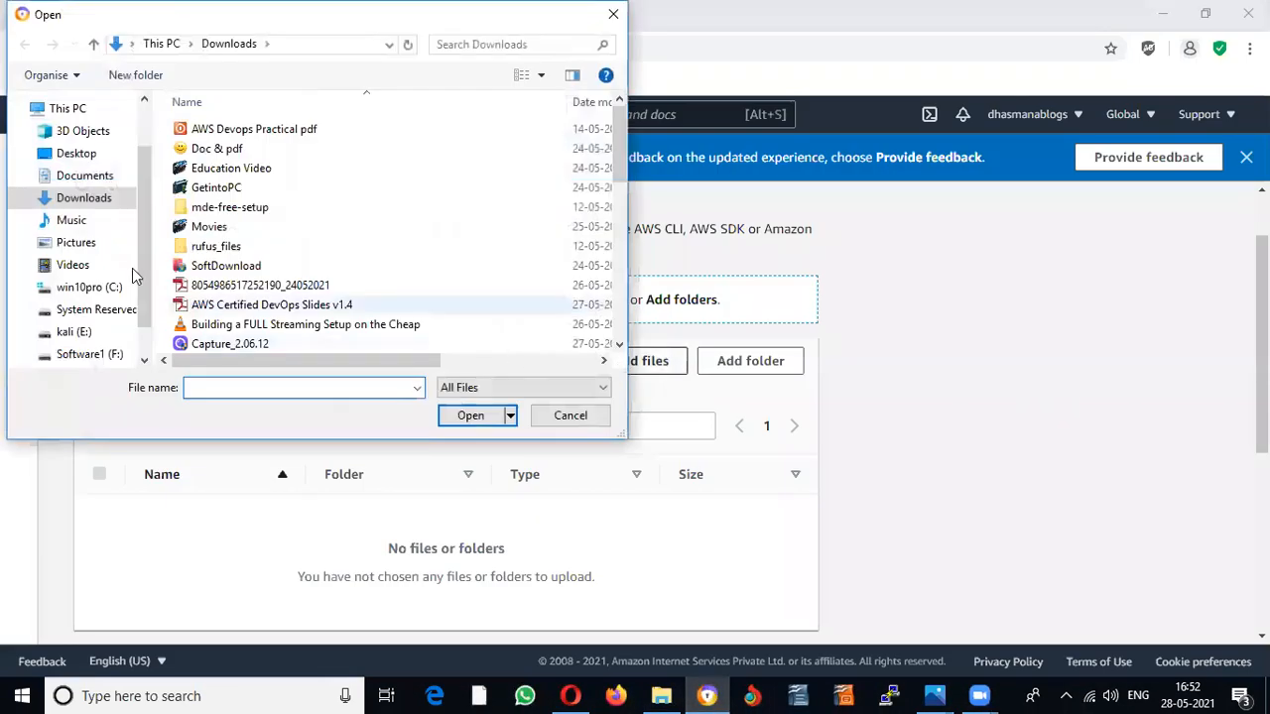
click(79, 154)
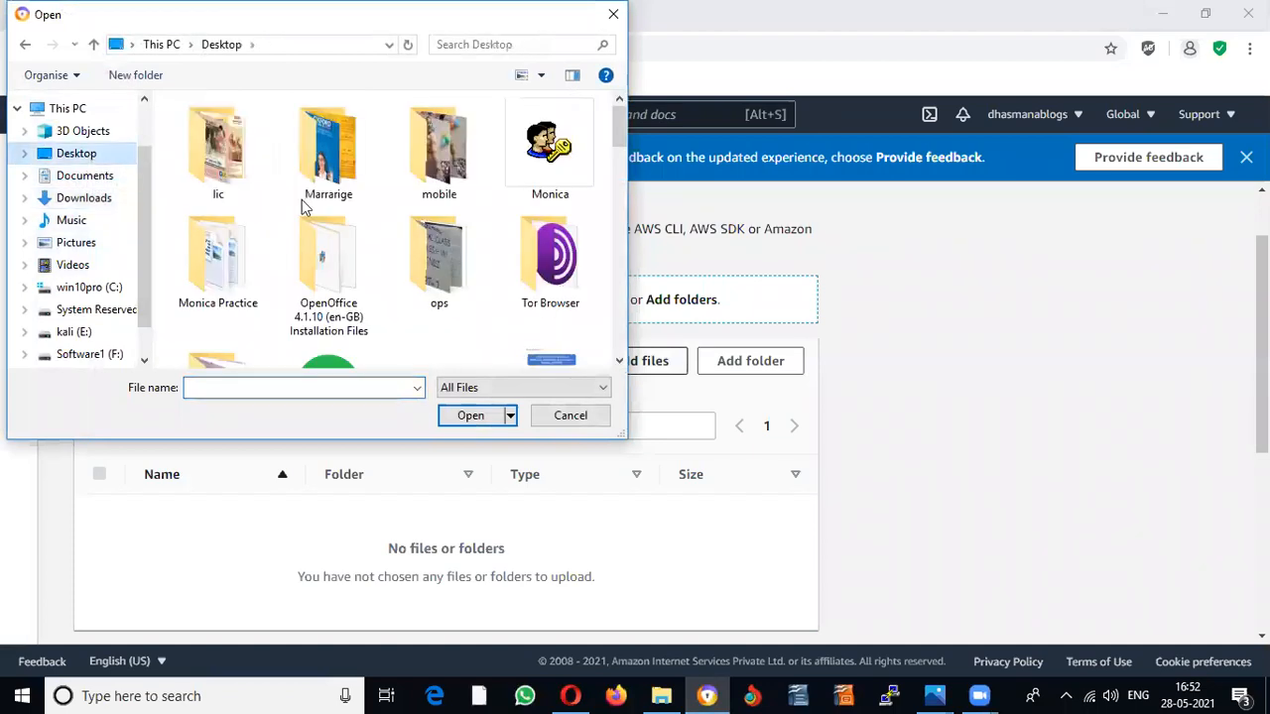
scroll(436, 258, down, 5)
scroll(464, 272, up, 2)
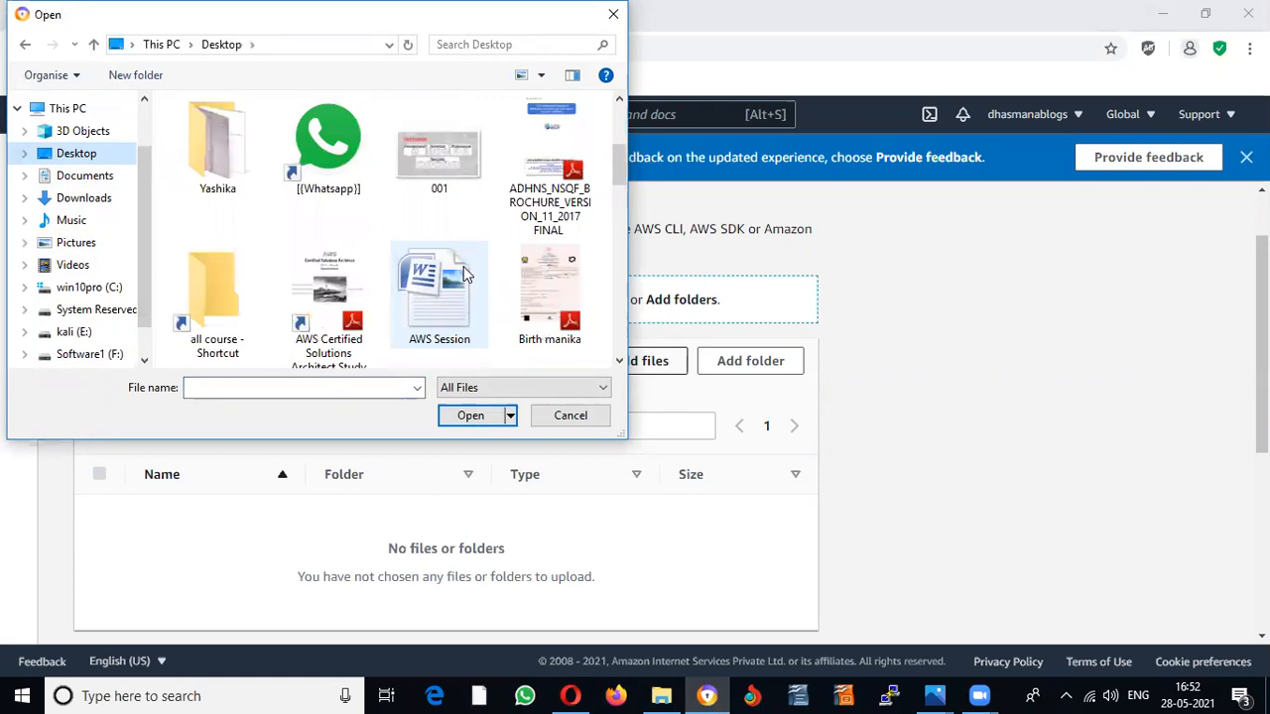
click(439, 149)
click(472, 416)
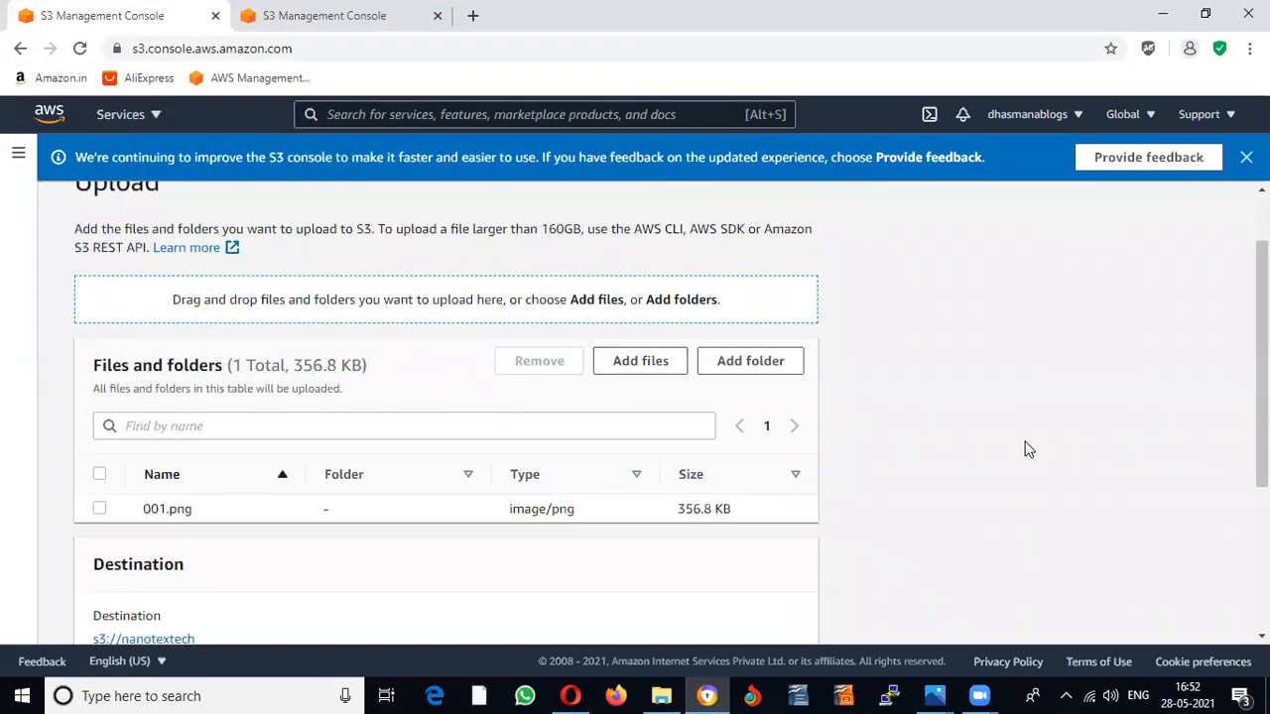
scroll(1022, 448, down, 3)
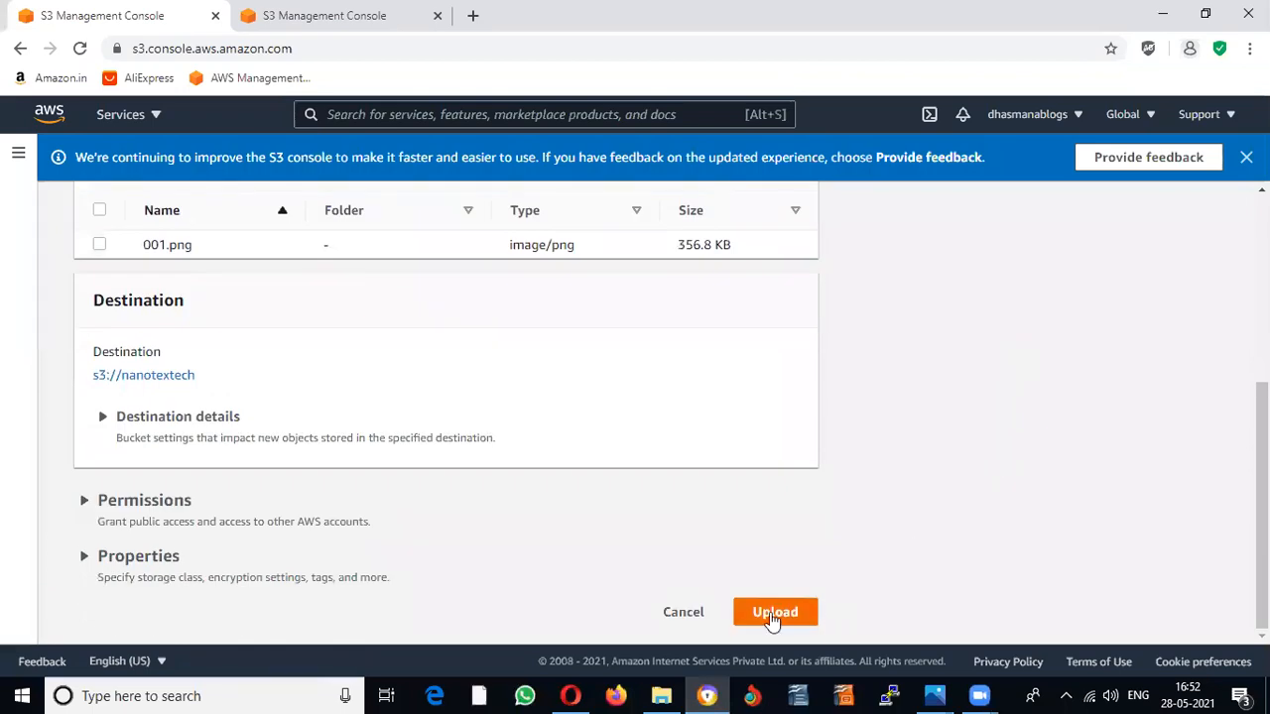
Step: Upload 001.png (356.8 KB) and return to the nanotextech objects list
click(773, 615)
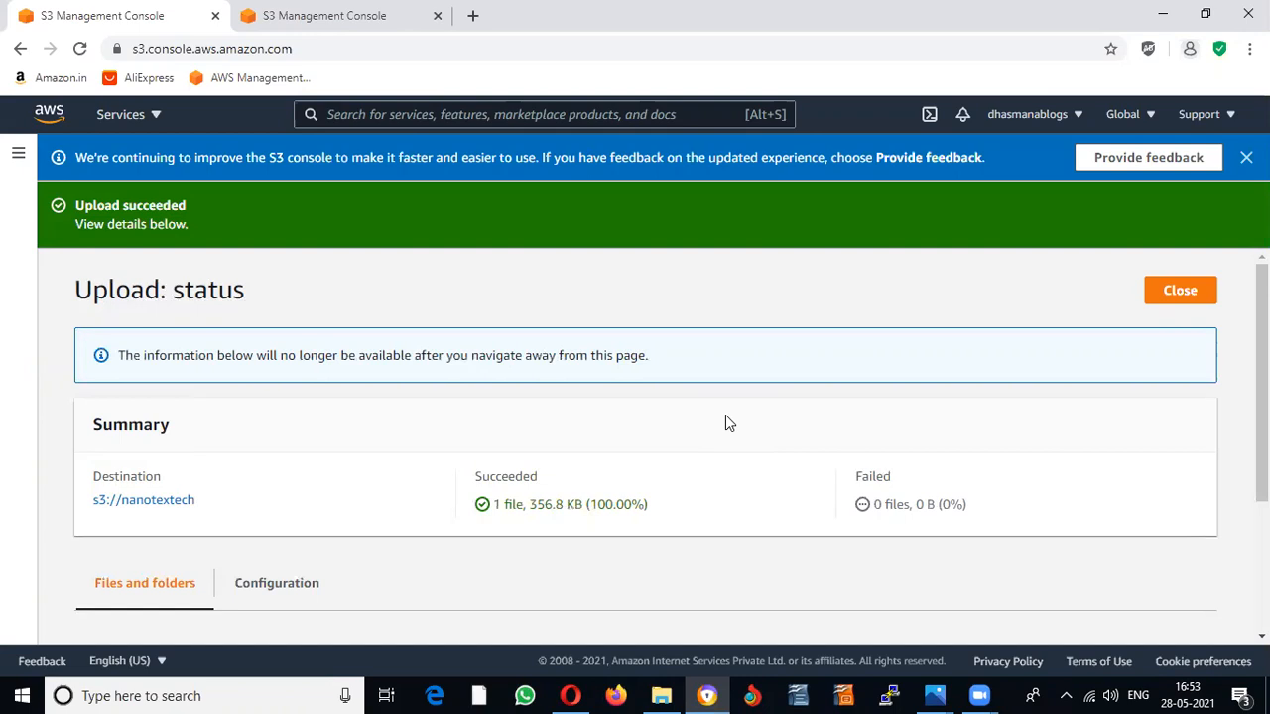
click(1182, 289)
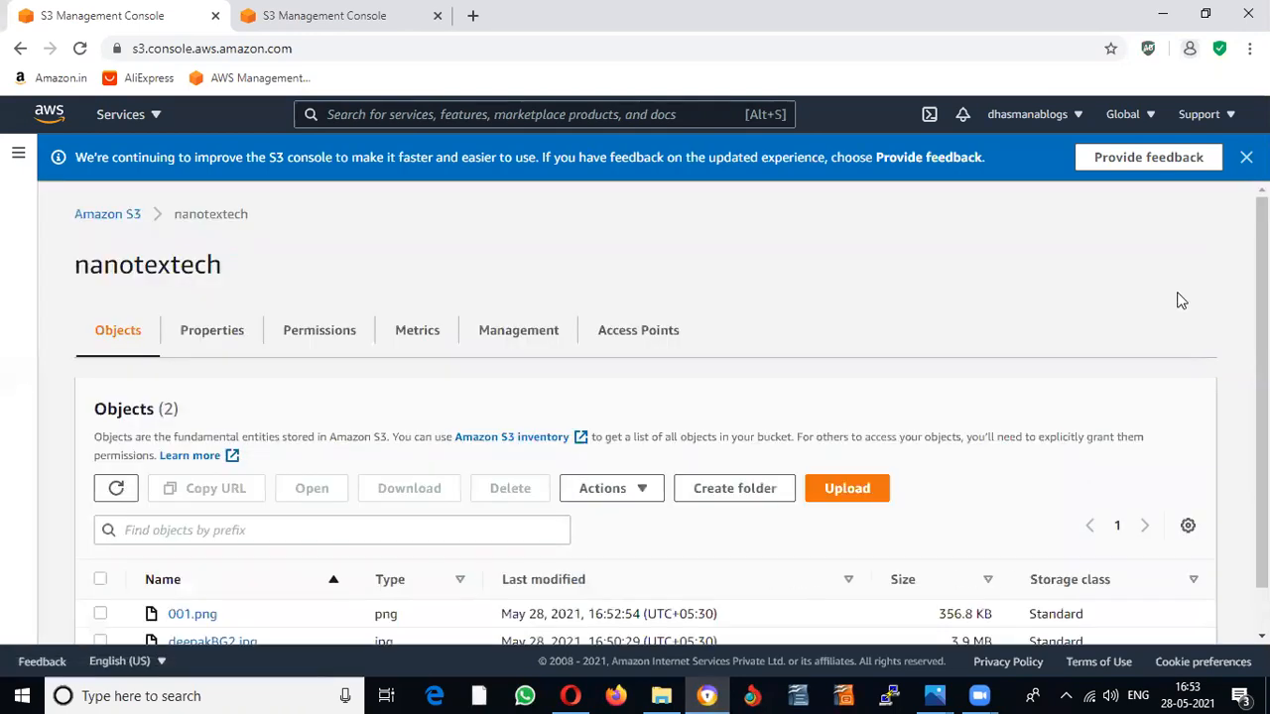
Step: Open 001.png's details and follow its Object URL, which returns Access Denied
scroll(549, 337, down, 1)
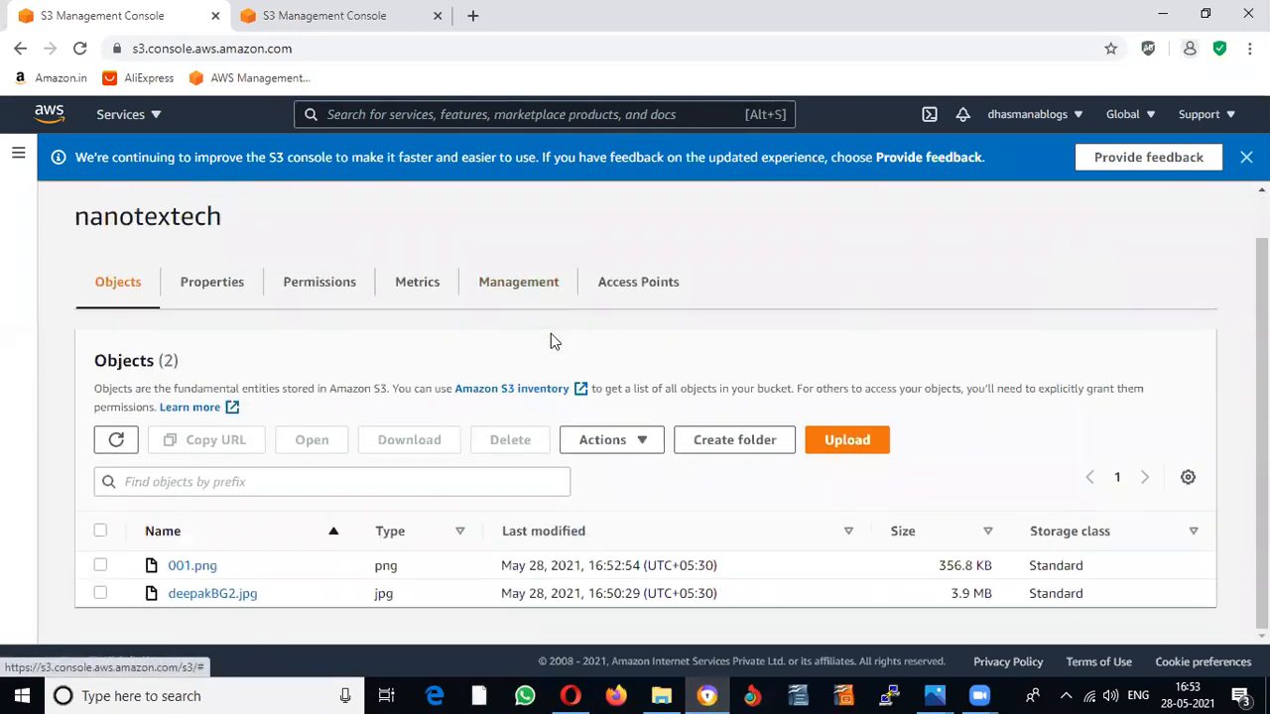
click(206, 569)
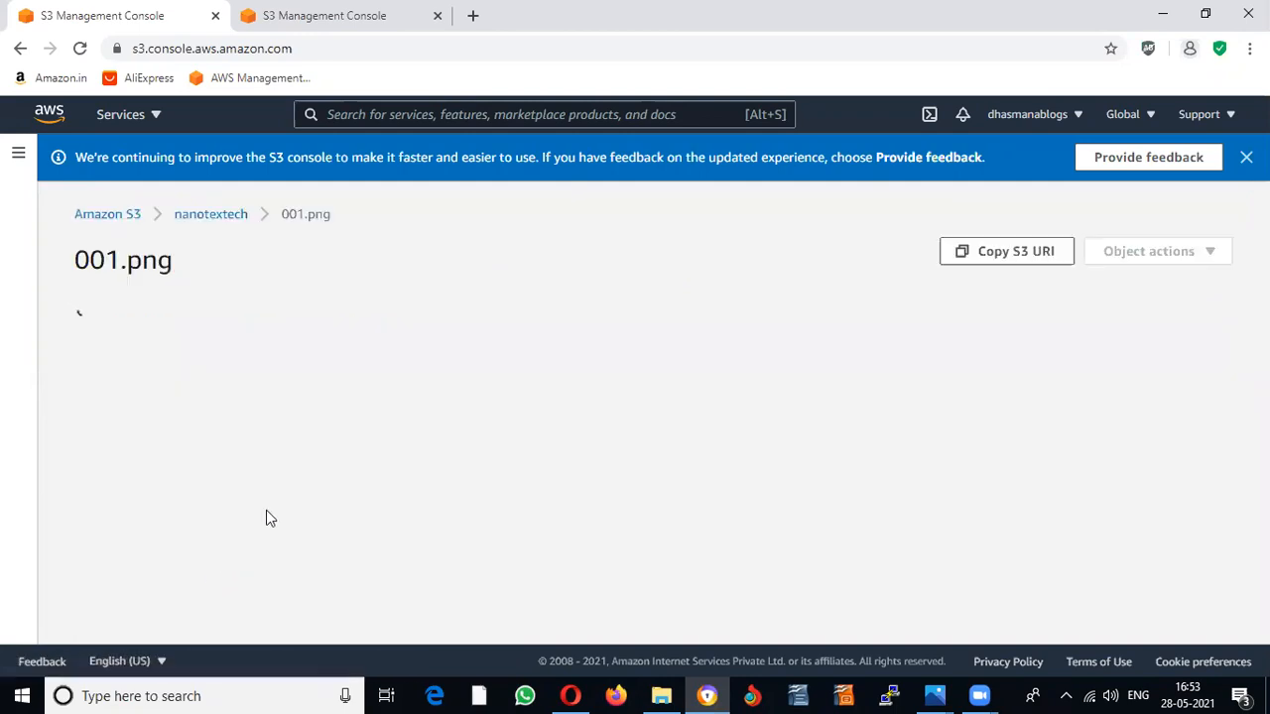
scroll(451, 406, down, 3)
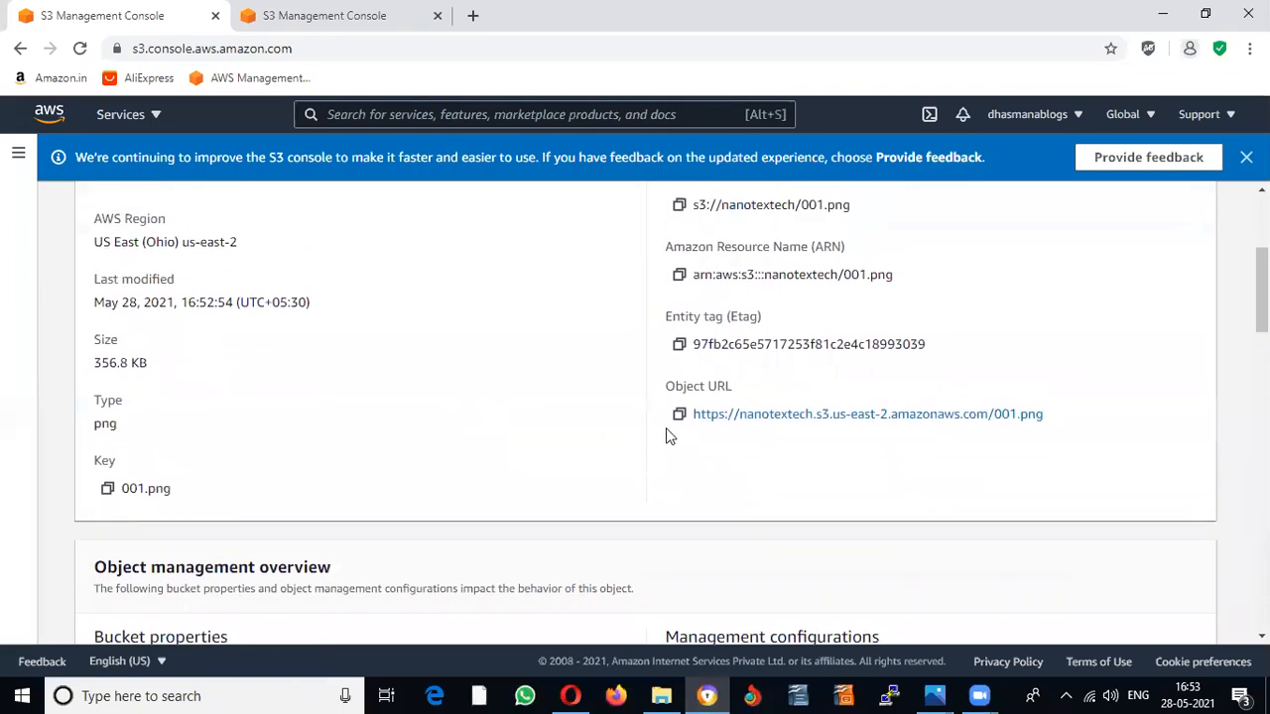
click(866, 417)
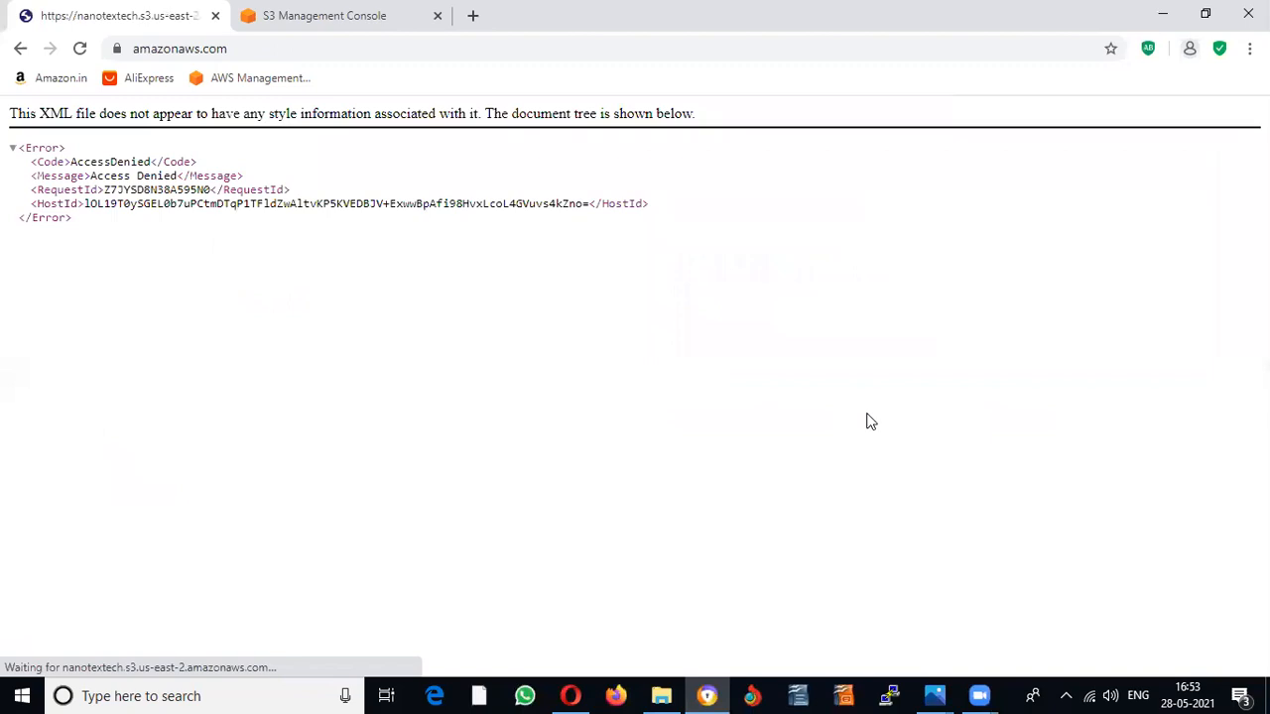
Step: Return from the Access Denied page to 001.png's overview and open its Object URL again
click(20, 49)
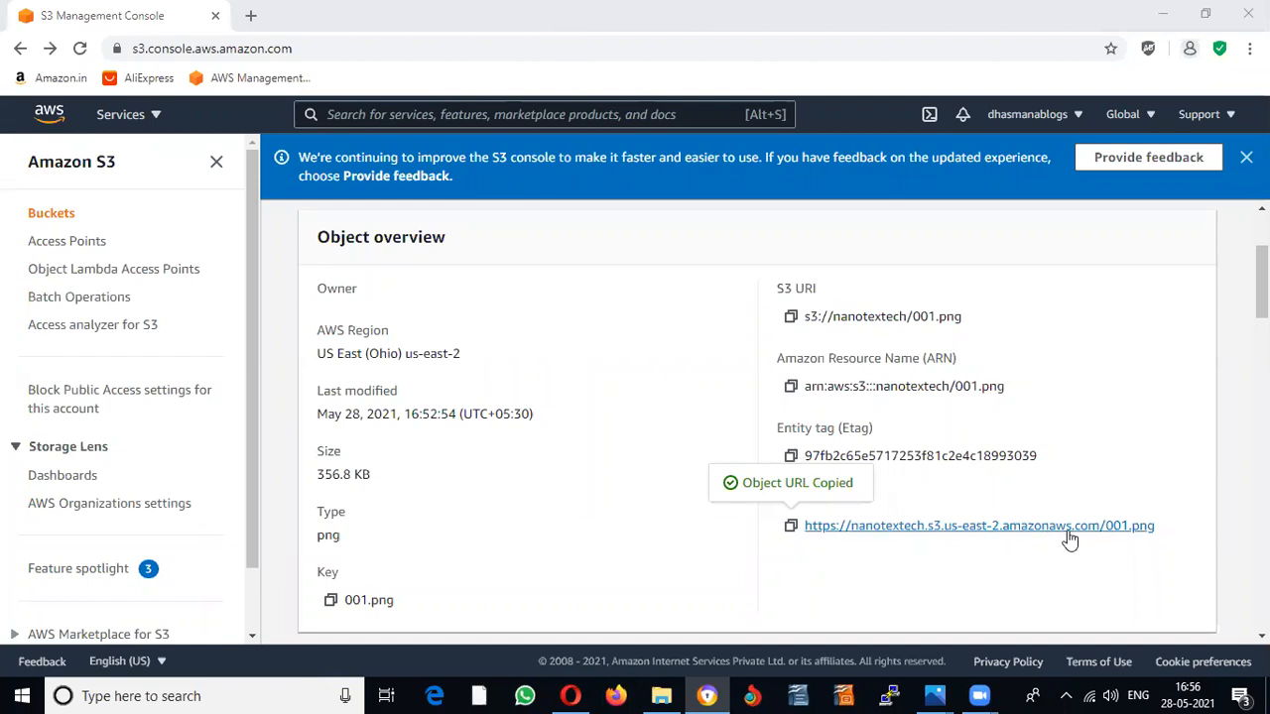
click(950, 536)
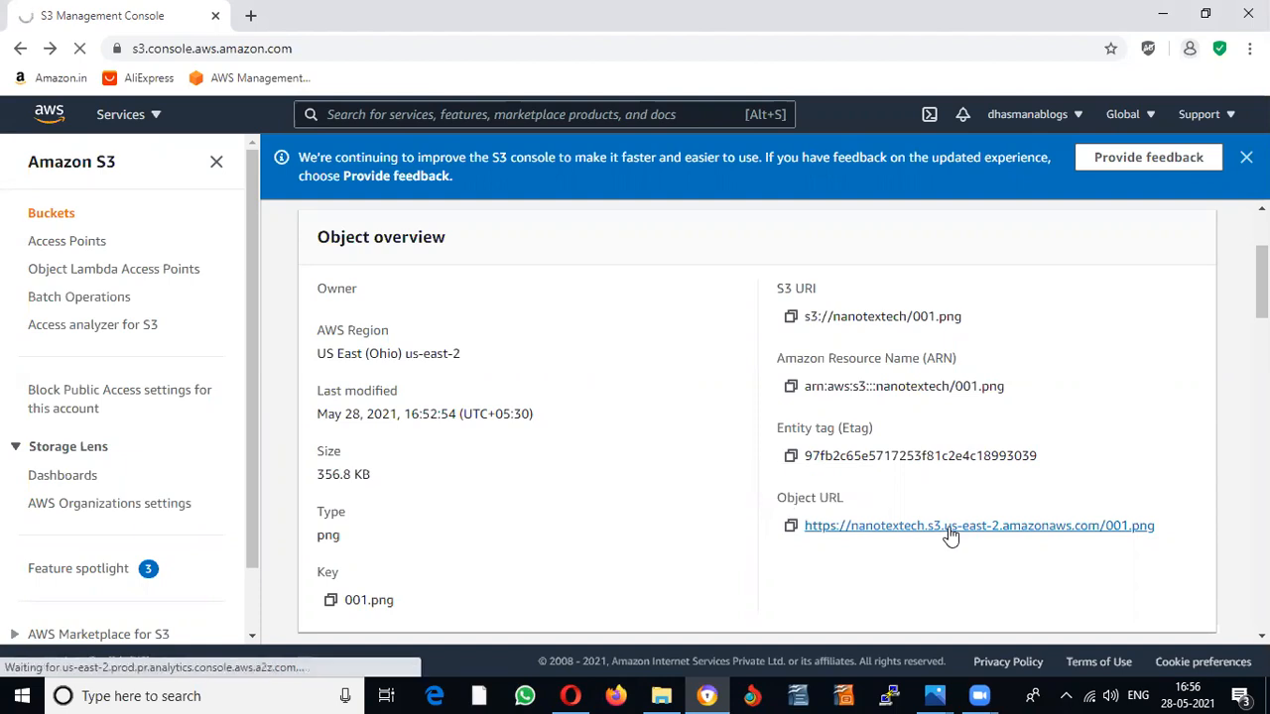